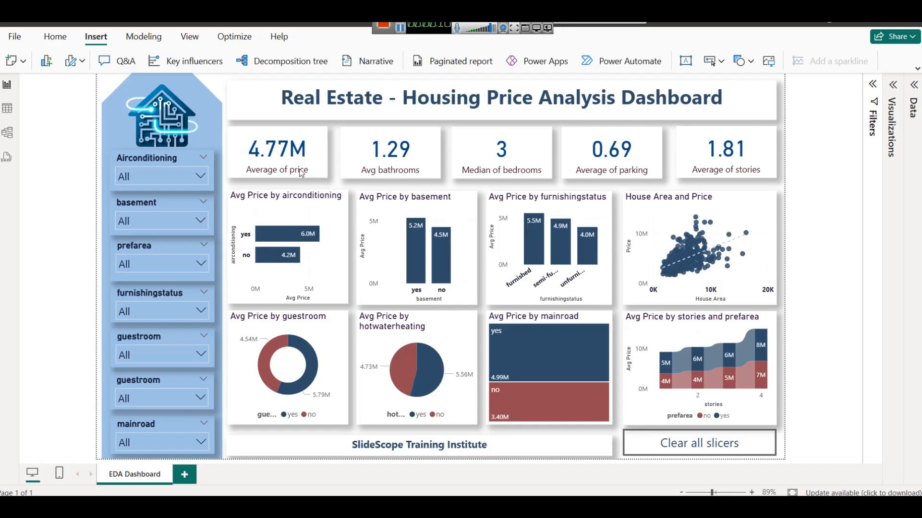
click(13, 107)
click(7, 84)
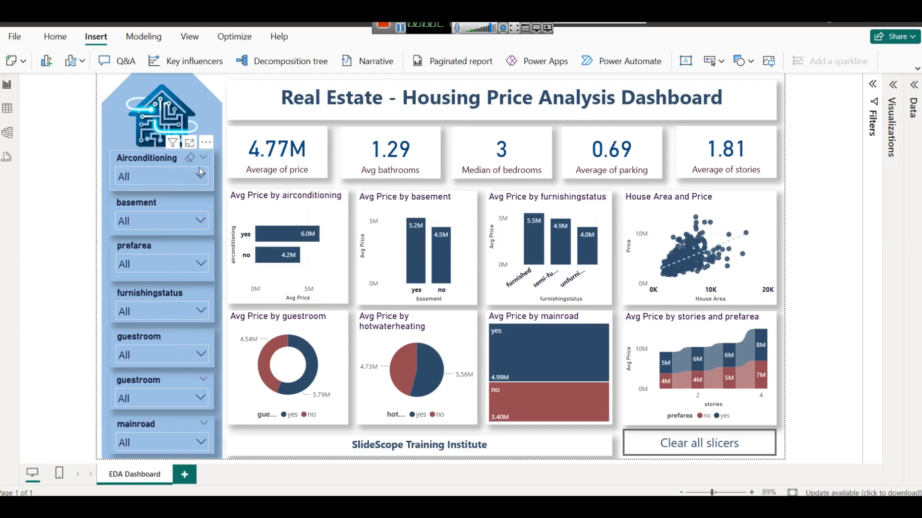
Filter the dashboard to houses with air conditioning and a basement by setting both slicers to yes.
click(142, 179)
click(136, 212)
click(109, 143)
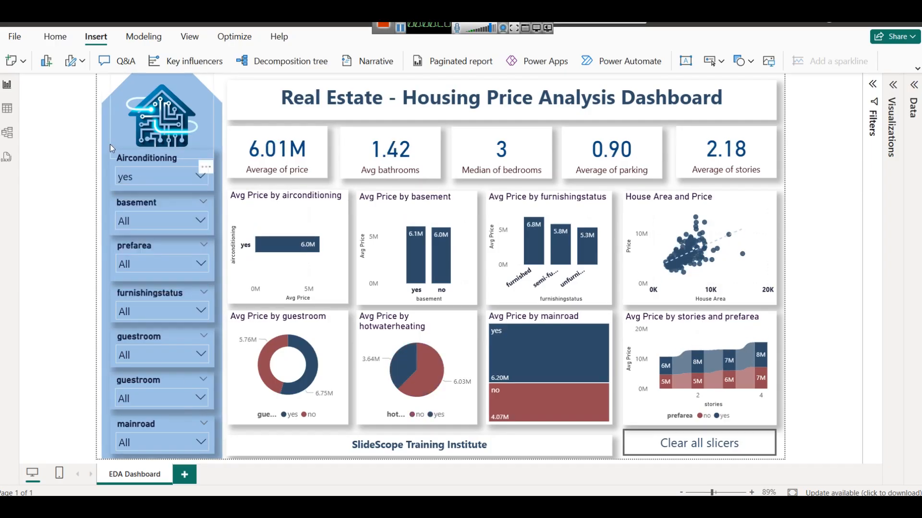
click(132, 220)
click(134, 258)
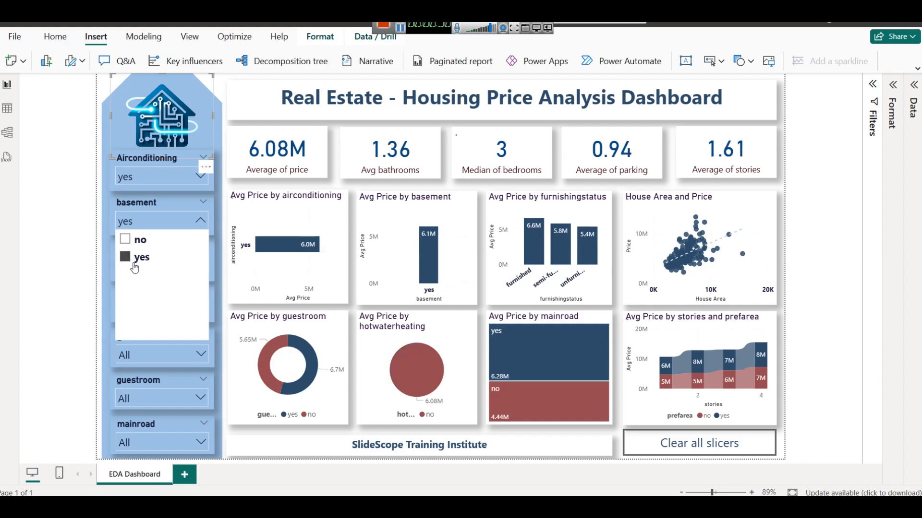
Set the lower guestroom slicer and the mainroad slicer to yes.
click(163, 398)
click(134, 309)
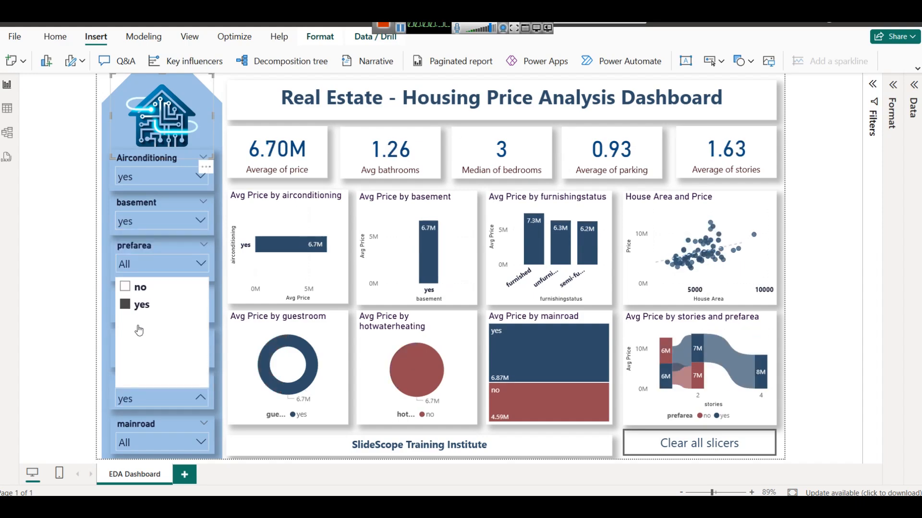
click(134, 440)
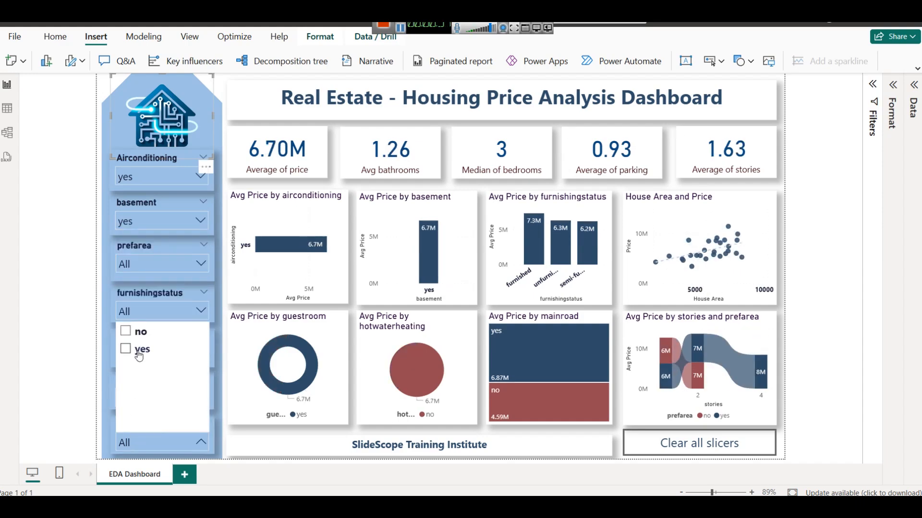
click(137, 348)
Filter furnishingstatus to semi-furnished and furnished, and clear all of the dashboard's slicers.
click(144, 311)
click(147, 220)
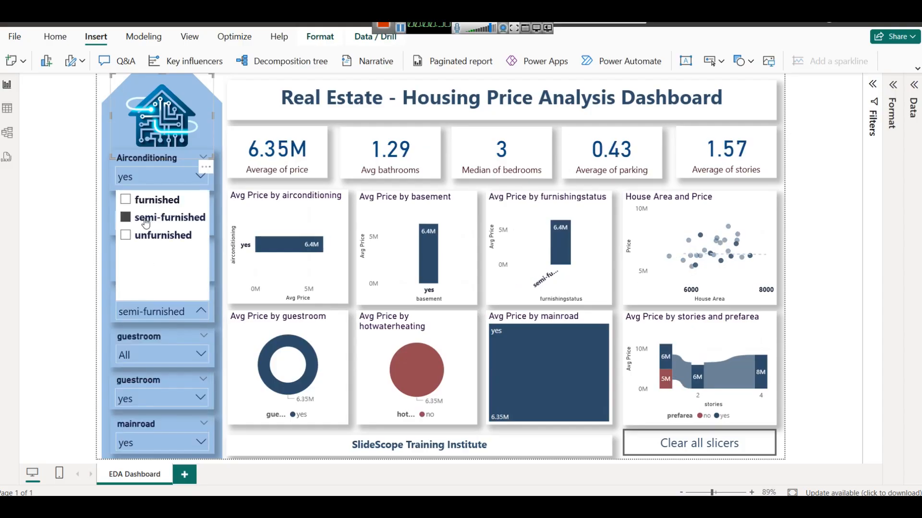
click(145, 205)
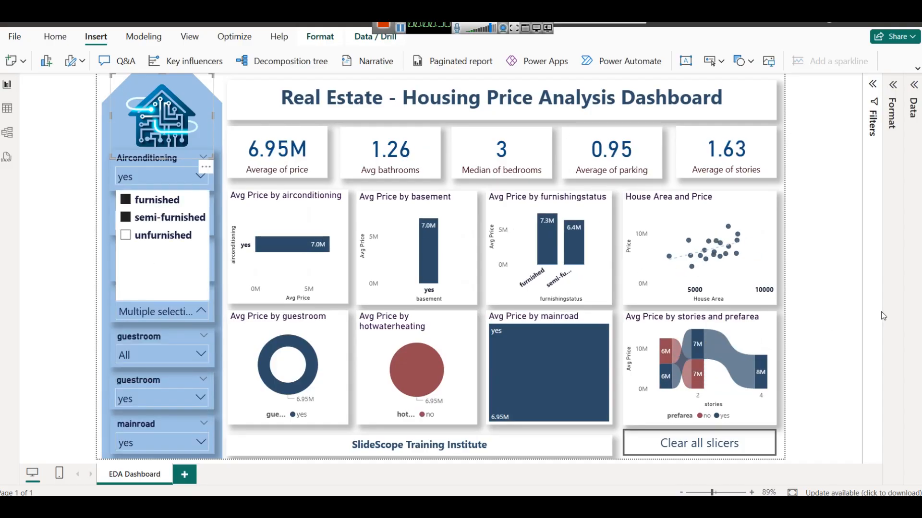
click(825, 276)
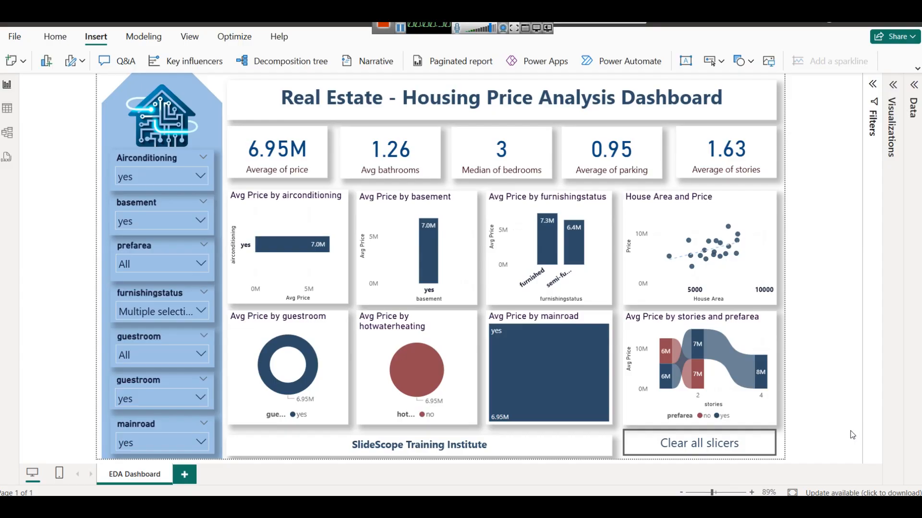
click(710, 446)
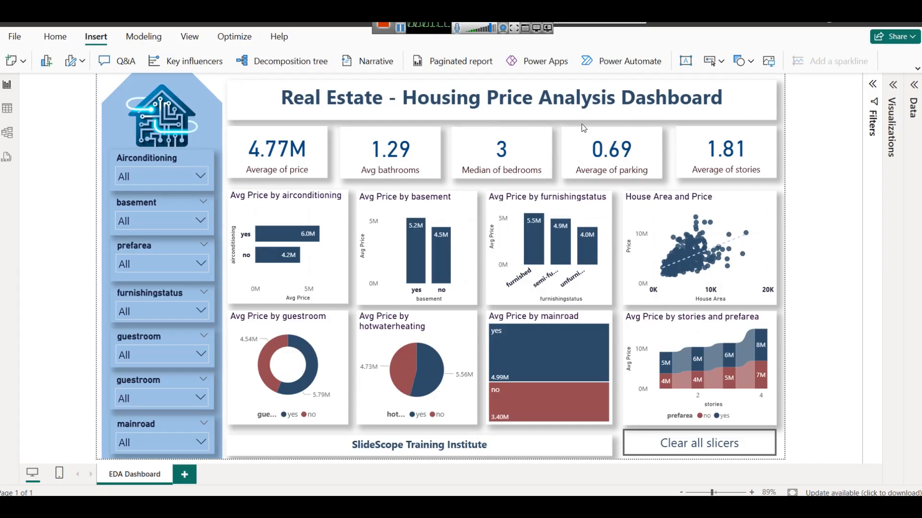
Switch to the Housing sheet in Excel and examine the price, area, bedrooms, bathrooms and stories columns.
click(390, 29)
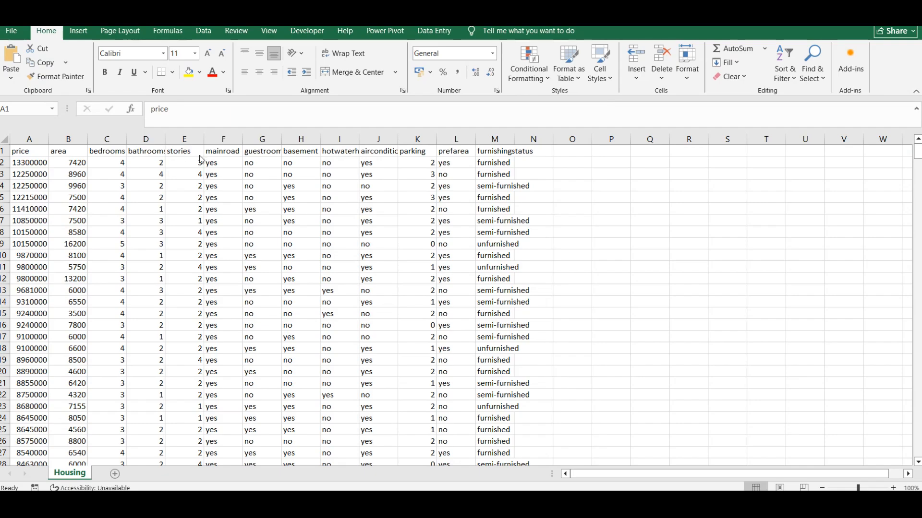
click(23, 162)
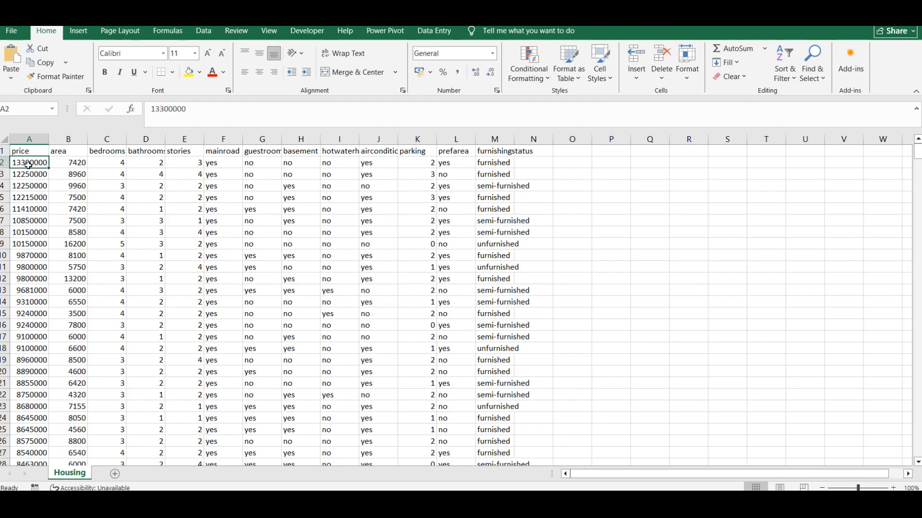
click(77, 164)
click(122, 164)
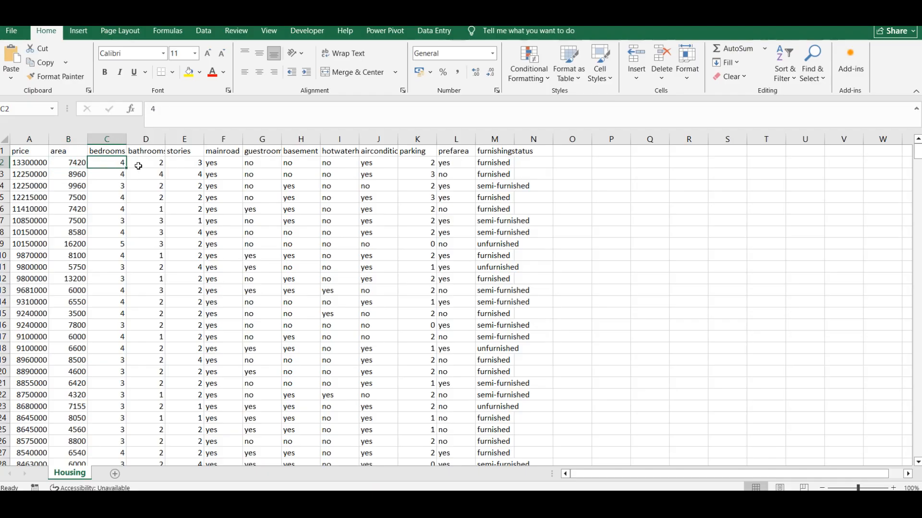
click(139, 165)
click(177, 167)
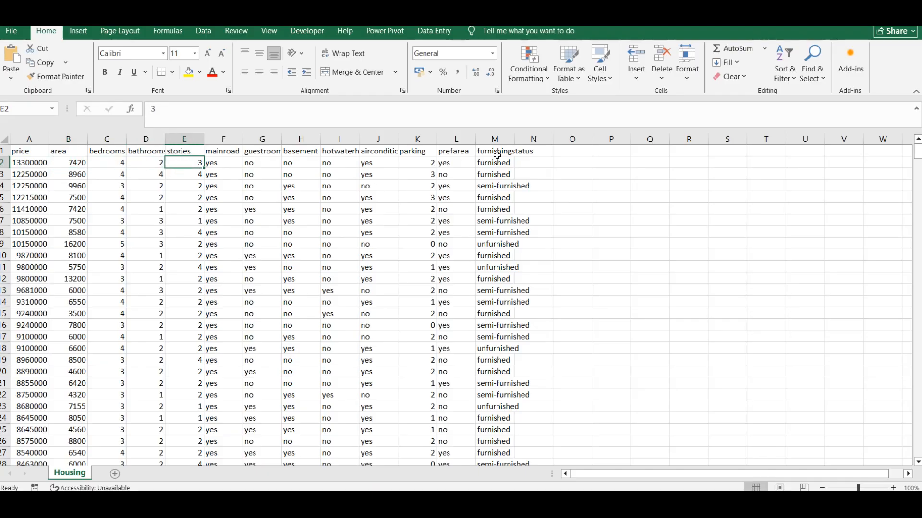
Widen the furnishingstatus, prefarea, parking, airconditioning and hotwaterheating columns to make their headers easier to read.
drag(514, 139, 571, 138)
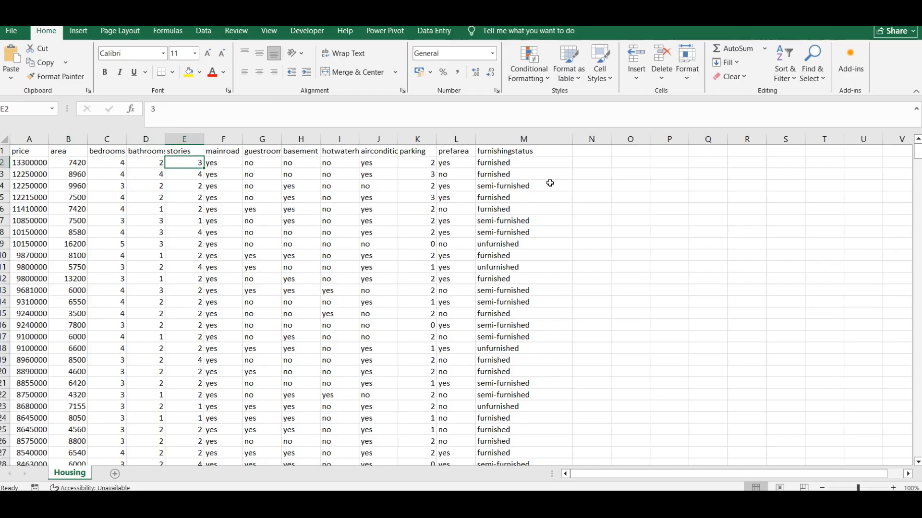
drag(475, 139, 494, 139)
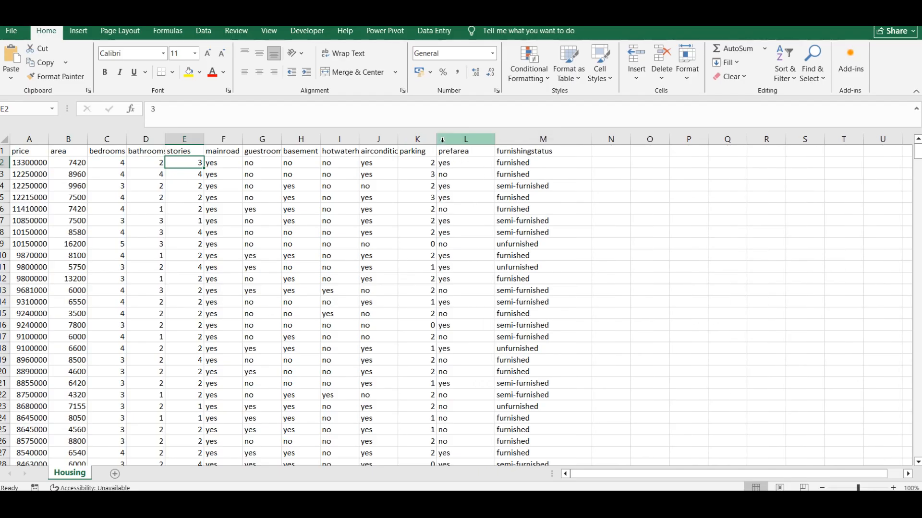
drag(437, 139, 455, 139)
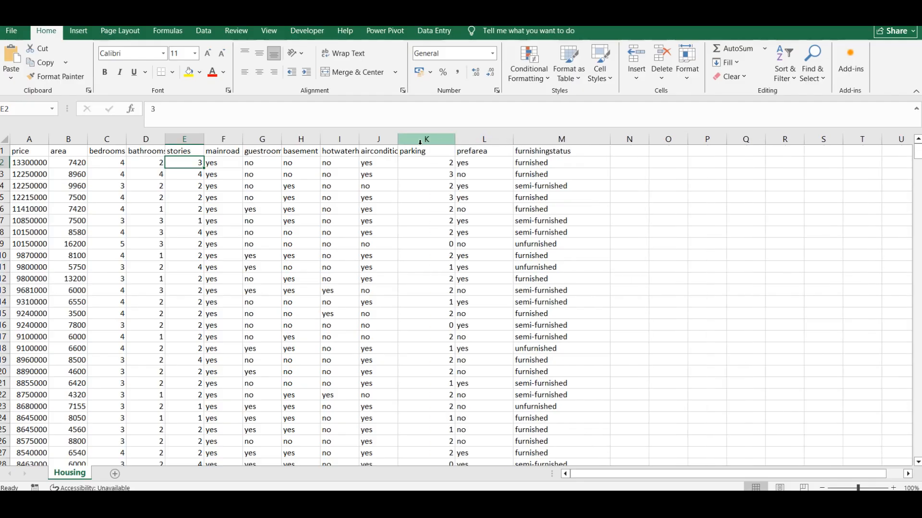
double_click(398, 138)
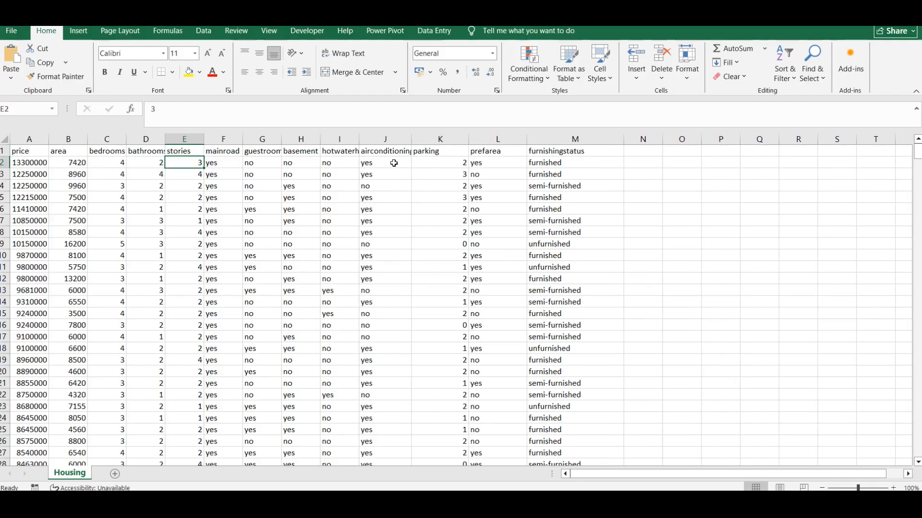
double_click(359, 141)
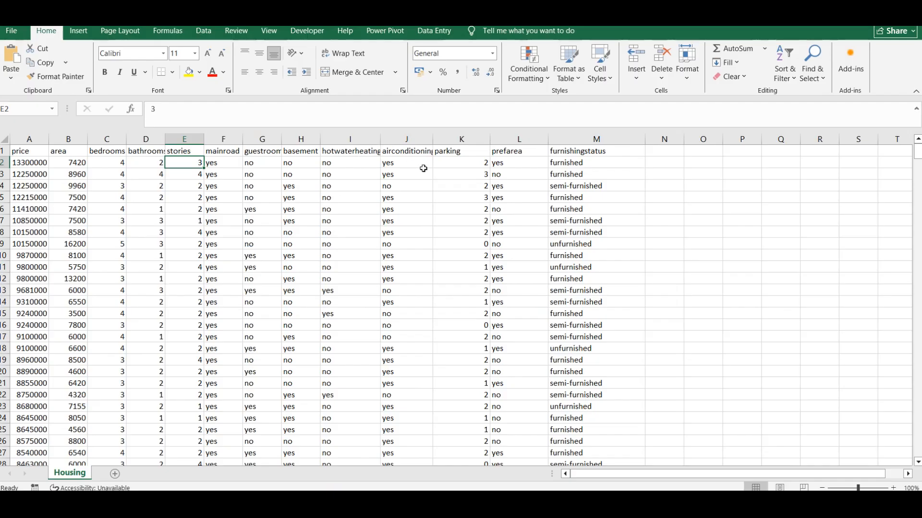
double_click(435, 144)
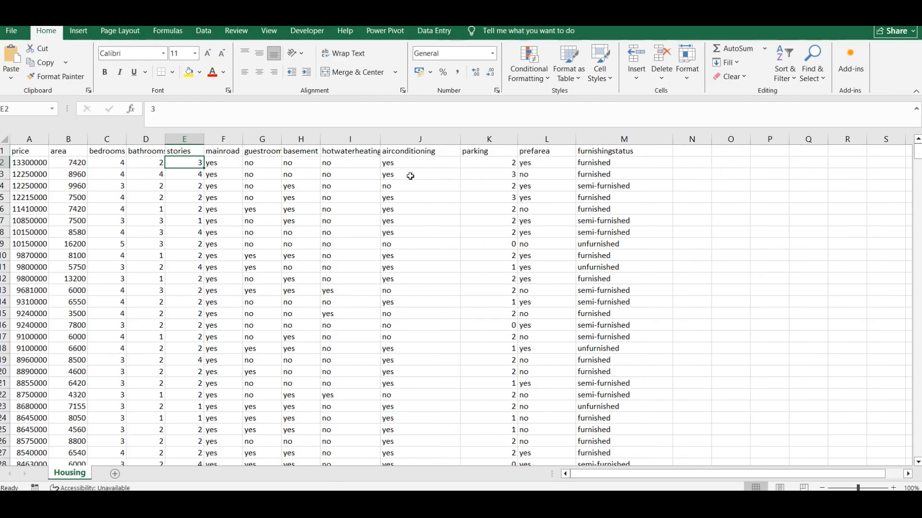
Review the hotwaterheating, basement, guestroom and mainroad column headers in the Housing sheet.
click(355, 152)
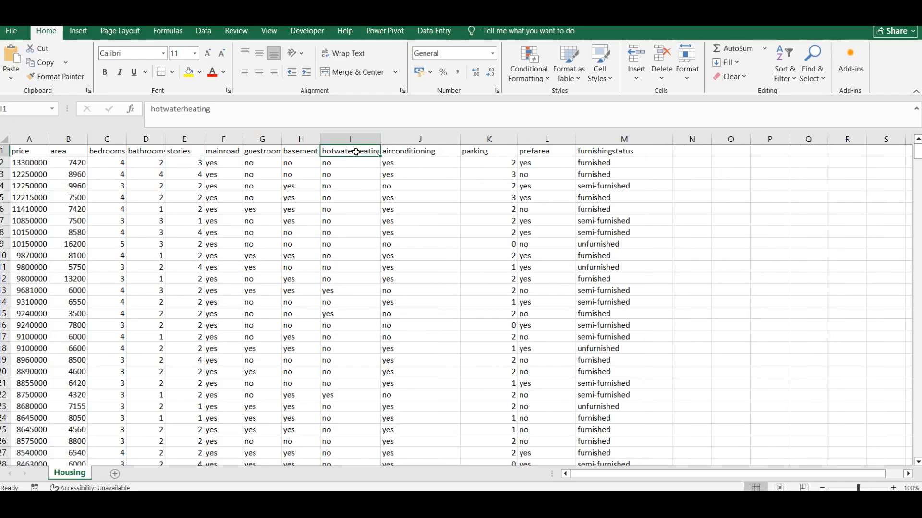
click(293, 153)
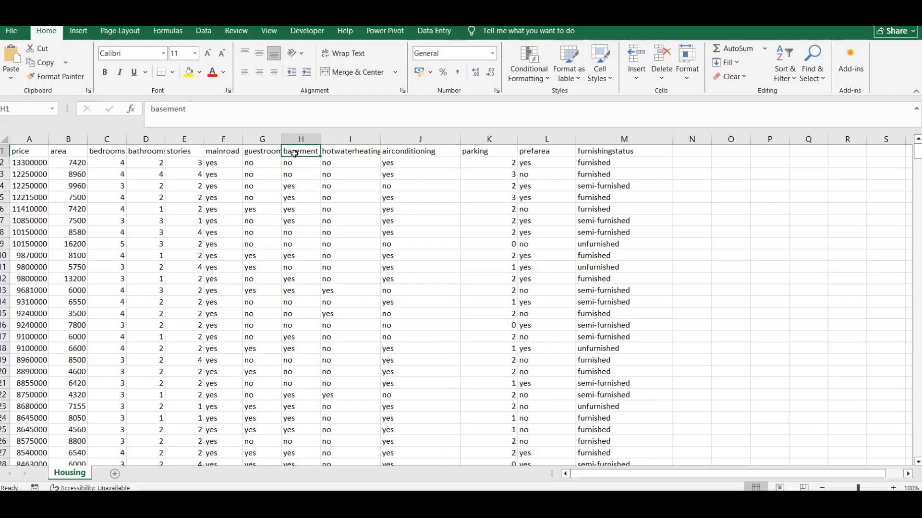
click(257, 150)
click(223, 152)
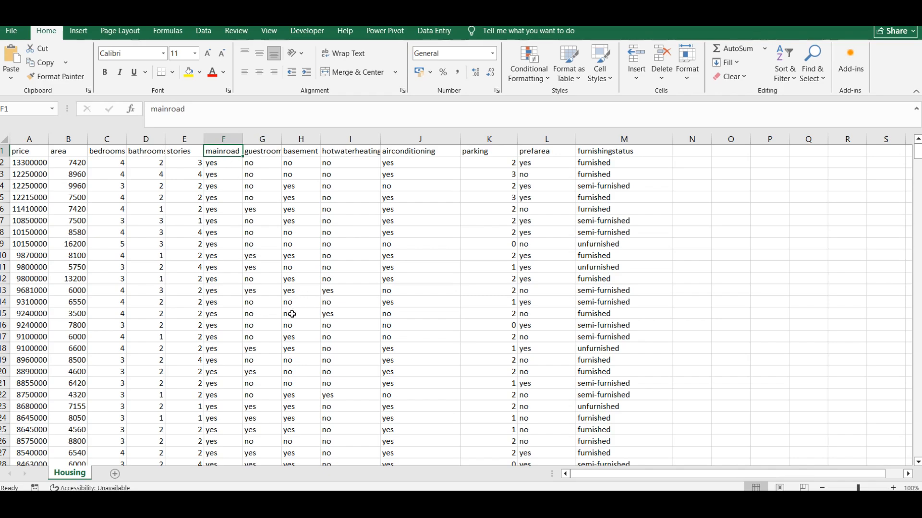
Switch to the browser and read the description of the Housing Price Dataset on its Kaggle page.
click(308, 503)
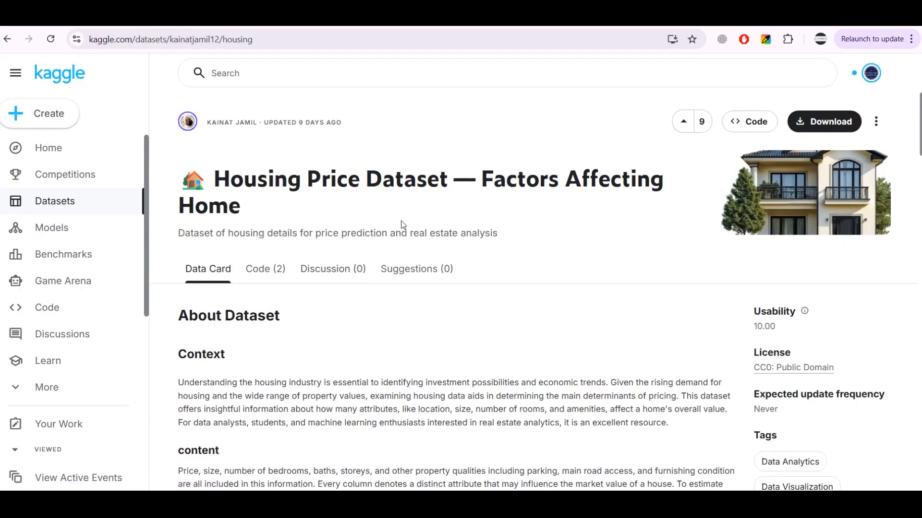
scroll(516, 281, down, 3)
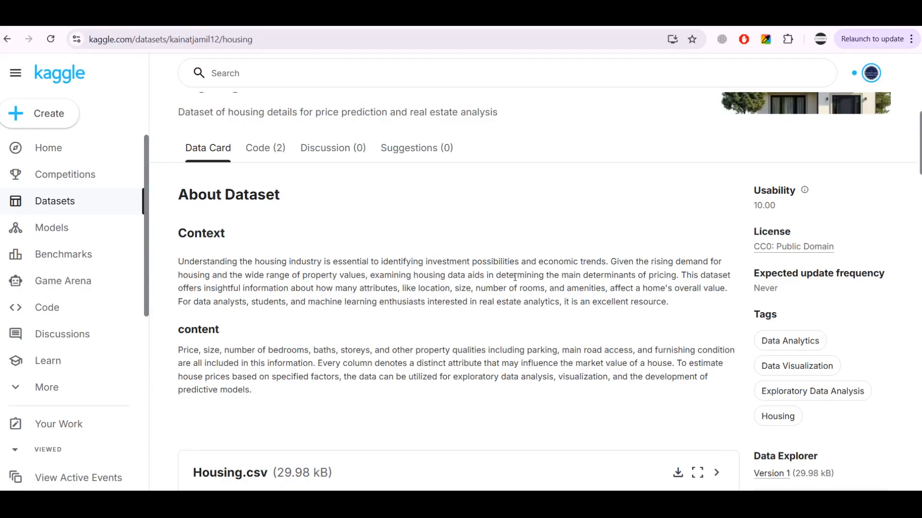
scroll(515, 277, down, 1)
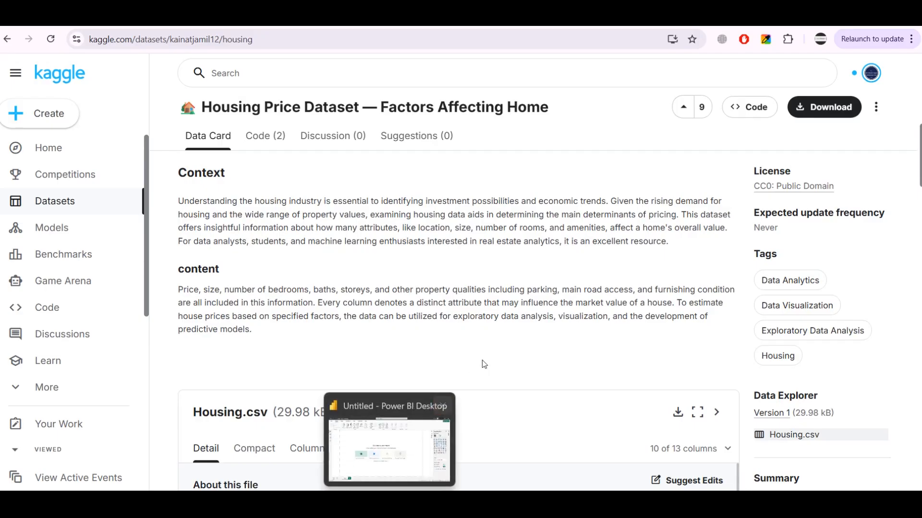
Switch to the untitled Power BI Desktop report and load Housing.csv from the Kaggle House folder, checking its columns in the preview.
key(alt+Tab)
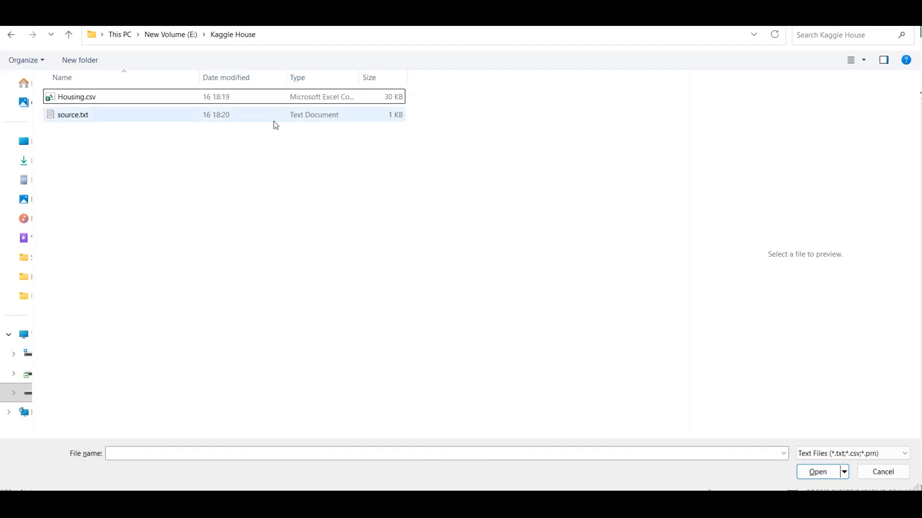
click(108, 100)
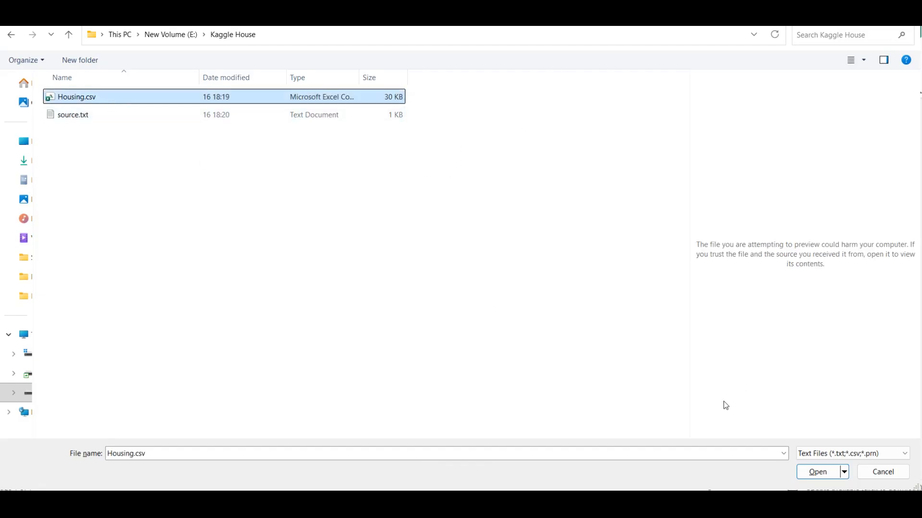
click(817, 472)
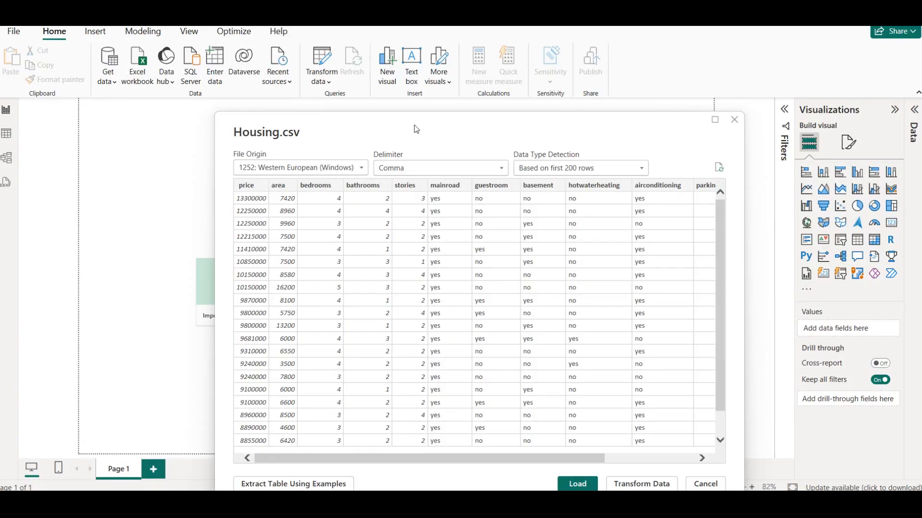
drag(413, 127, 395, 54)
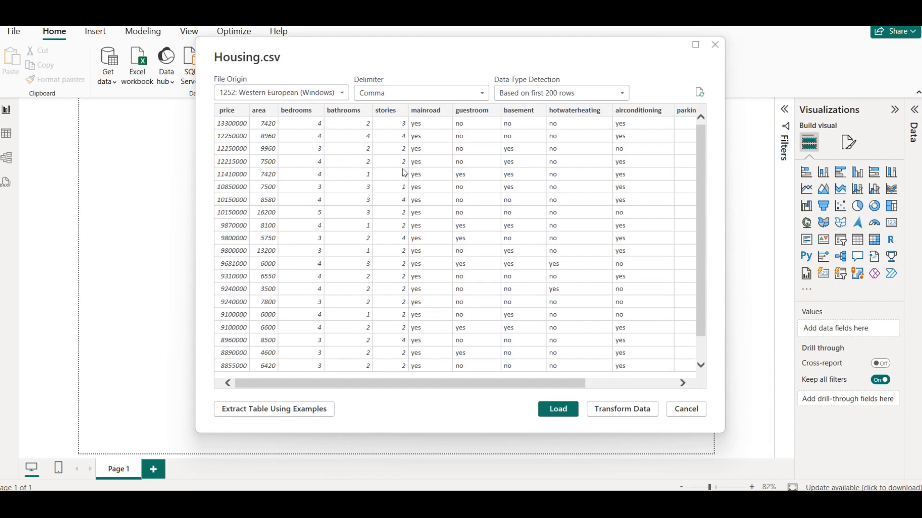
click(638, 384)
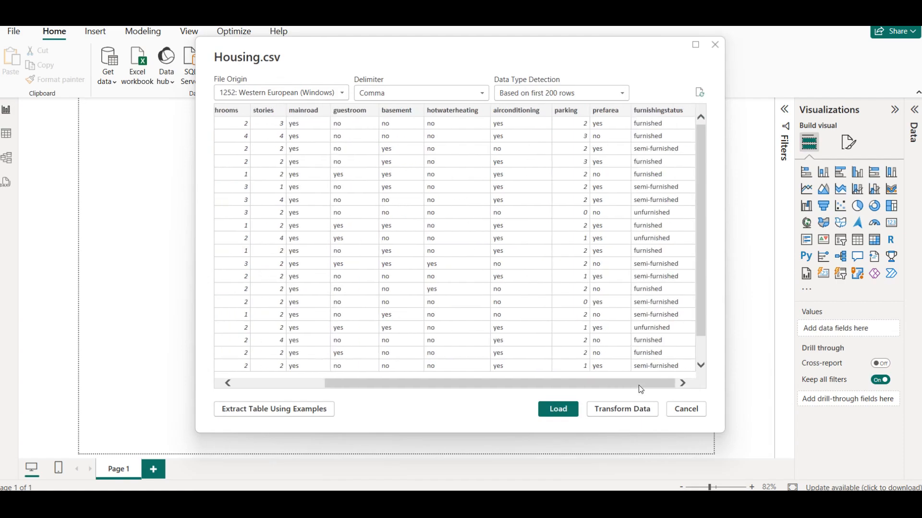
click(558, 415)
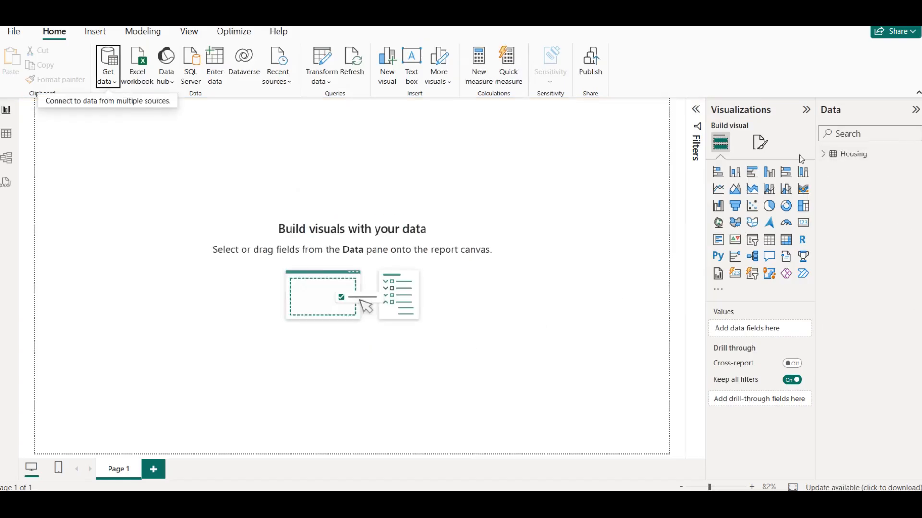
List the Housing table's fields, inspect its rows in Table view and return to Report view.
click(824, 155)
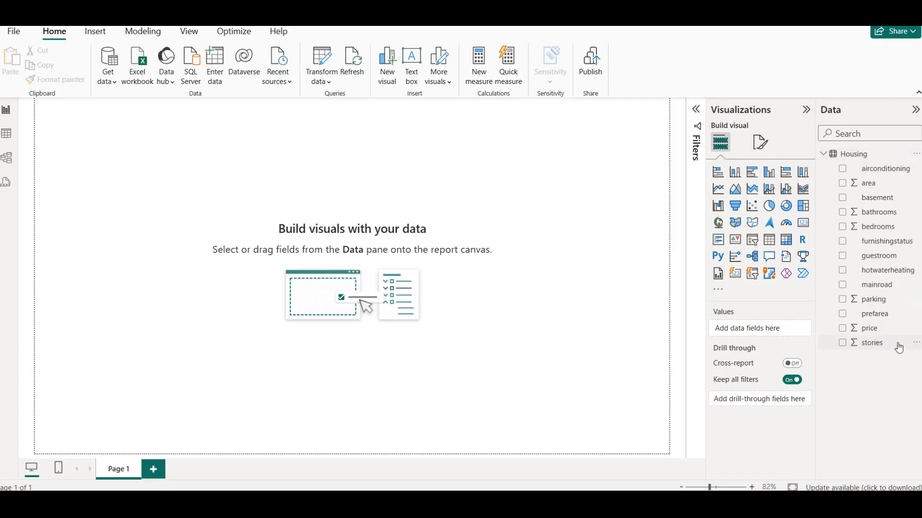
click(2, 138)
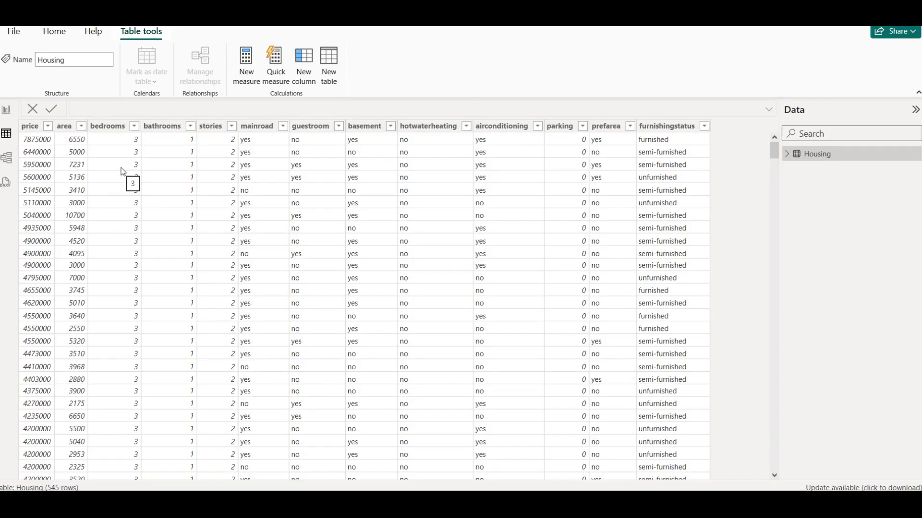
click(5, 112)
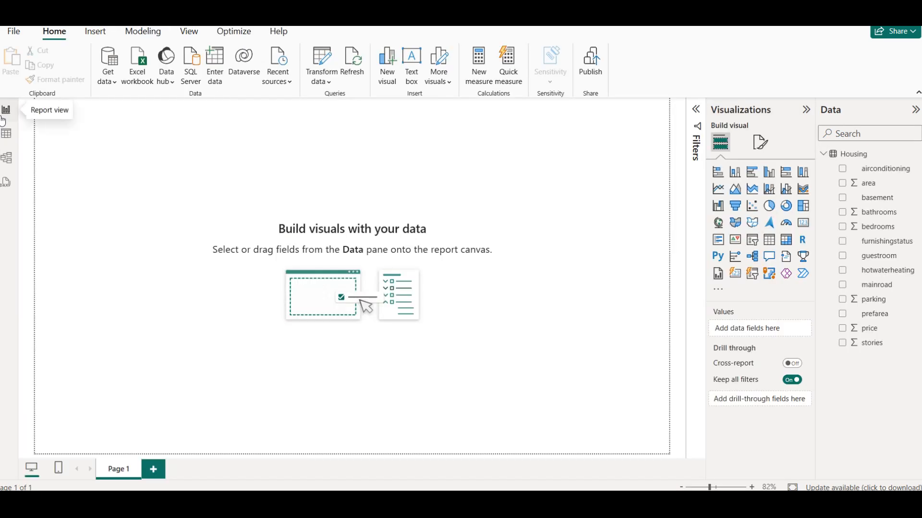
Open the Housing query for editing and add an index column starting from 1.
right_click(855, 156)
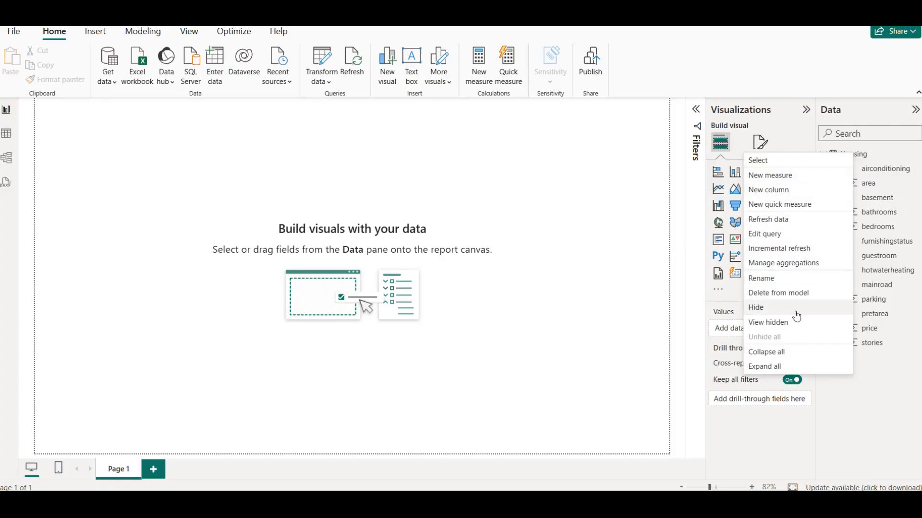
click(768, 235)
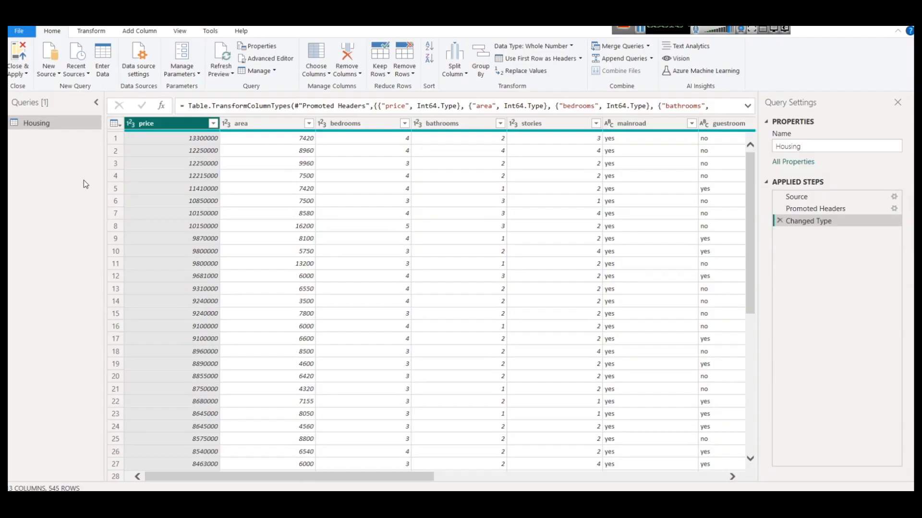
click(130, 32)
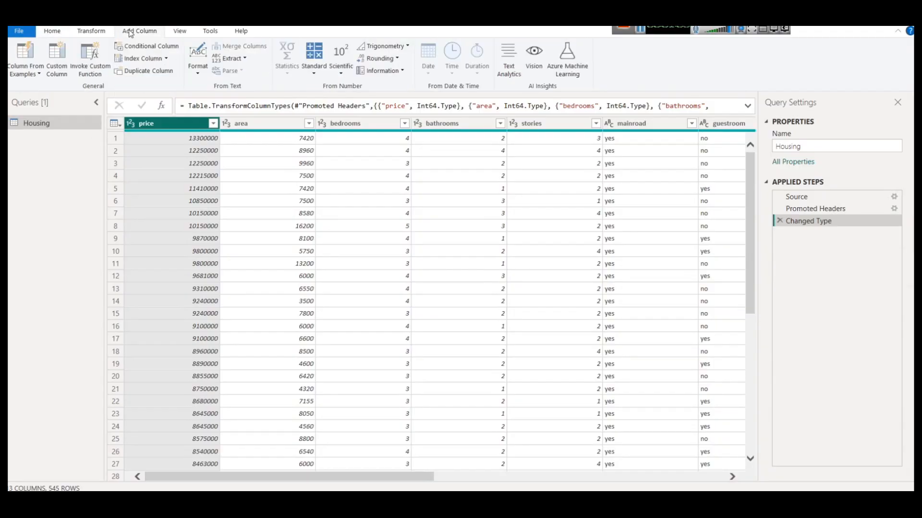
click(166, 58)
click(154, 88)
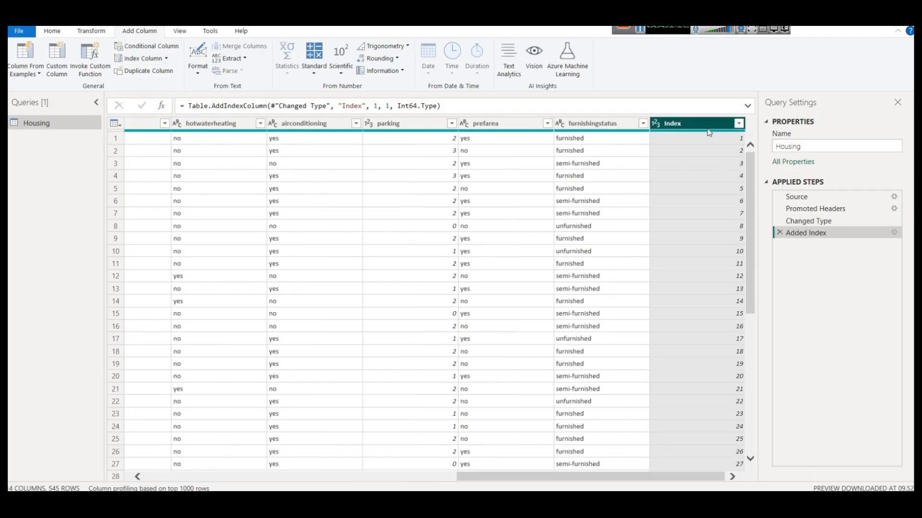
Move the Index column to the front of the Housing table, before price.
drag(708, 127, 4, 121)
drag(215, 480, 146, 471)
drag(260, 123, 161, 123)
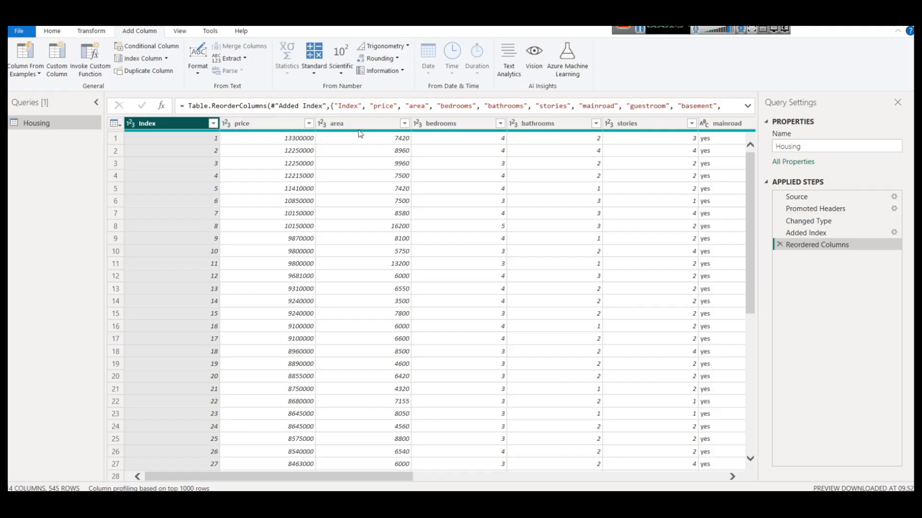
Close and apply the query changes, check the Index column in Table view and return to Report view.
mouse_move(362, 130)
click(52, 31)
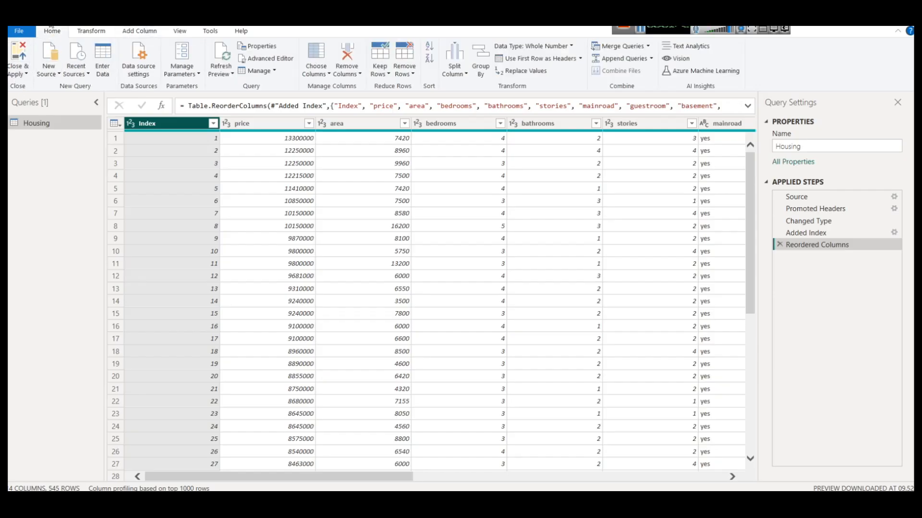
click(19, 72)
click(34, 84)
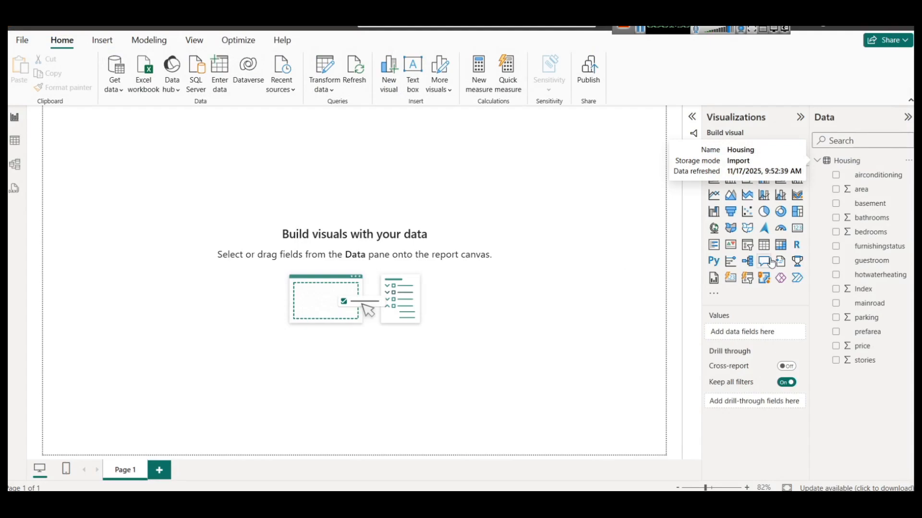
click(16, 141)
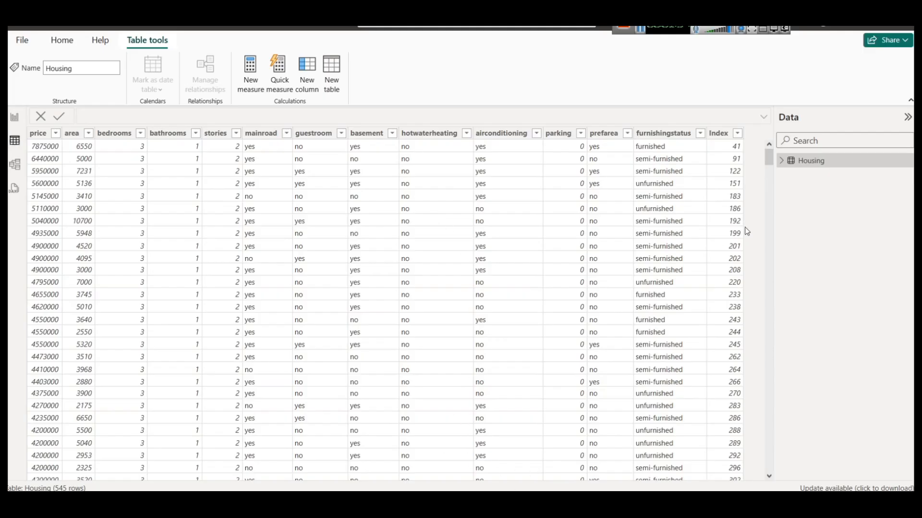
click(15, 117)
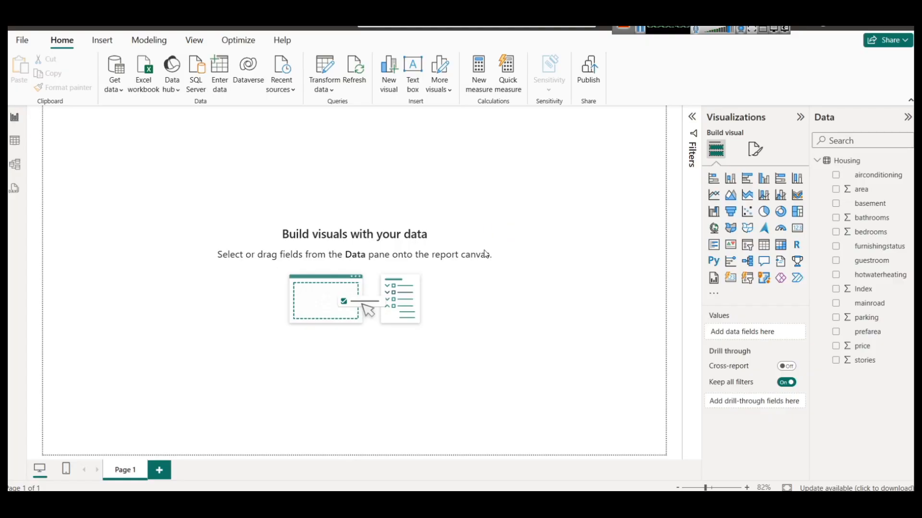
Insert a text box, reduce its height to a narrow strip and position it in the page's top-left corner.
click(102, 40)
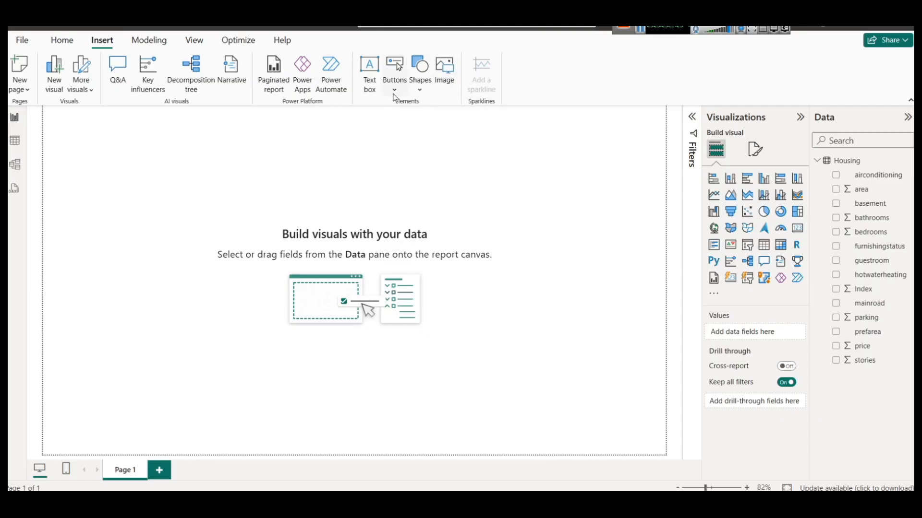
click(379, 89)
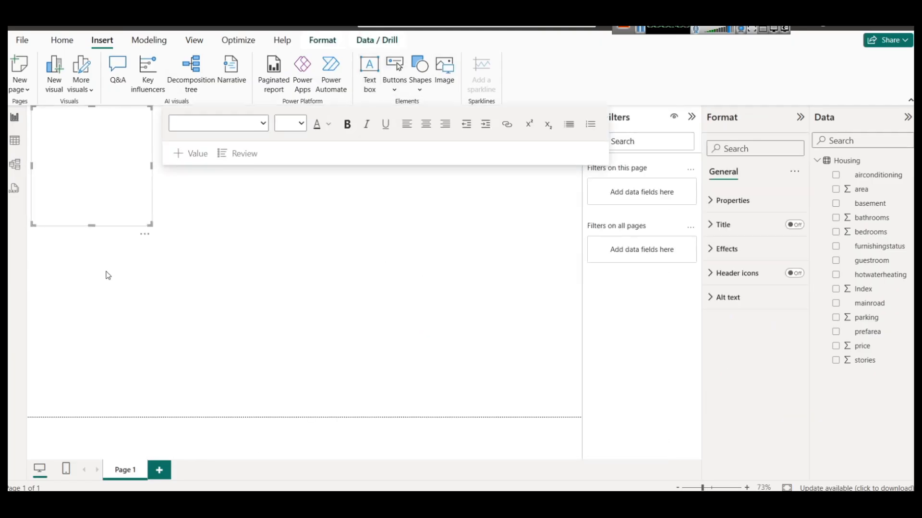
drag(90, 226, 96, 137)
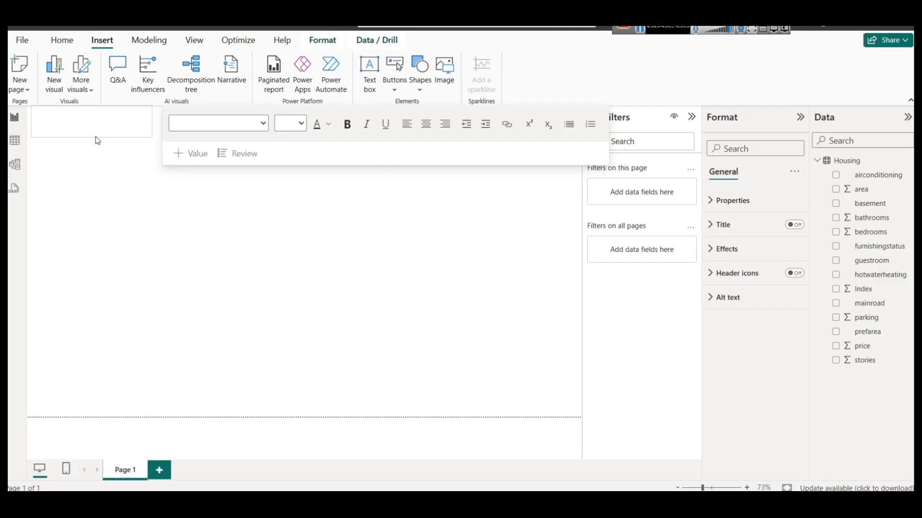
drag(128, 112, 124, 115)
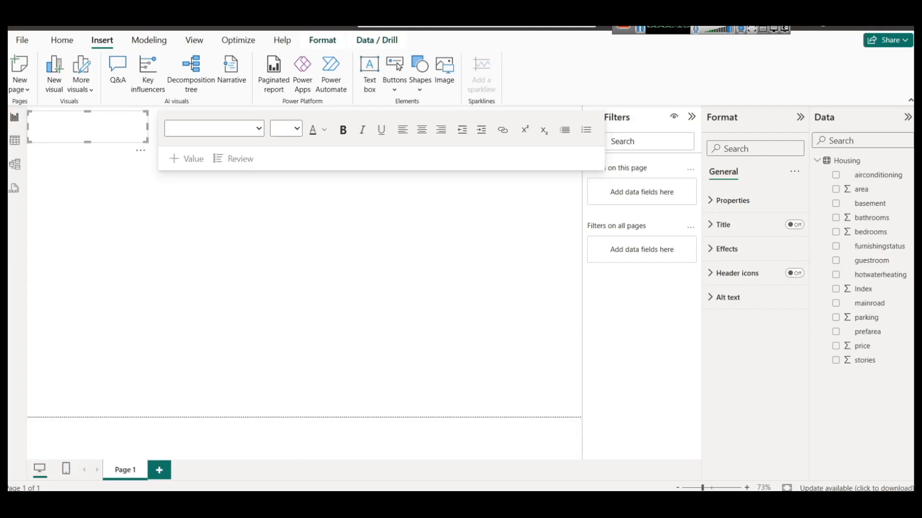
Switch to the browser to check the dataset title on its Kaggle page, and return to the Power BI report.
key(alt+Tab)
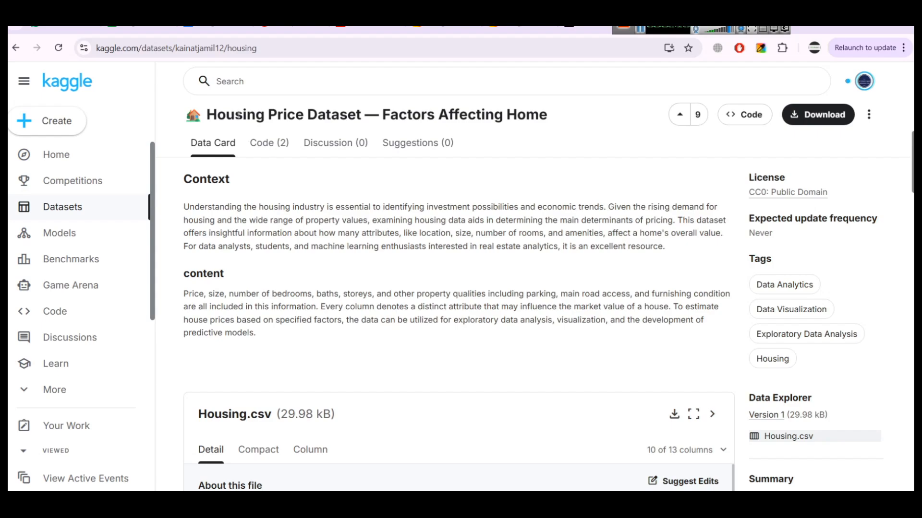
drag(211, 114, 598, 122)
click(528, 129)
click(307, 504)
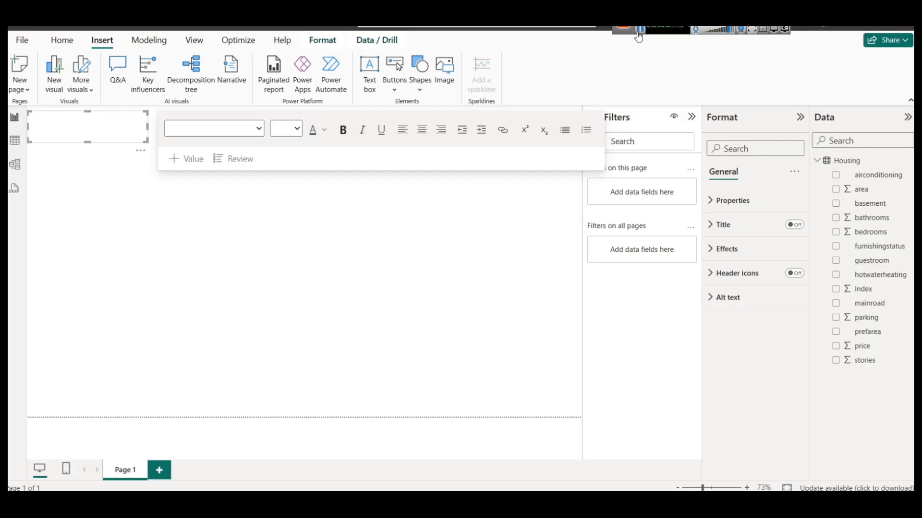
Enter the title "Real Estate - Housing Price Analysis Dashboard" in the text box and make it centred, size 28 and bold.
text(Real Estate - Housing Price Analysis Dashboard)
click(135, 130)
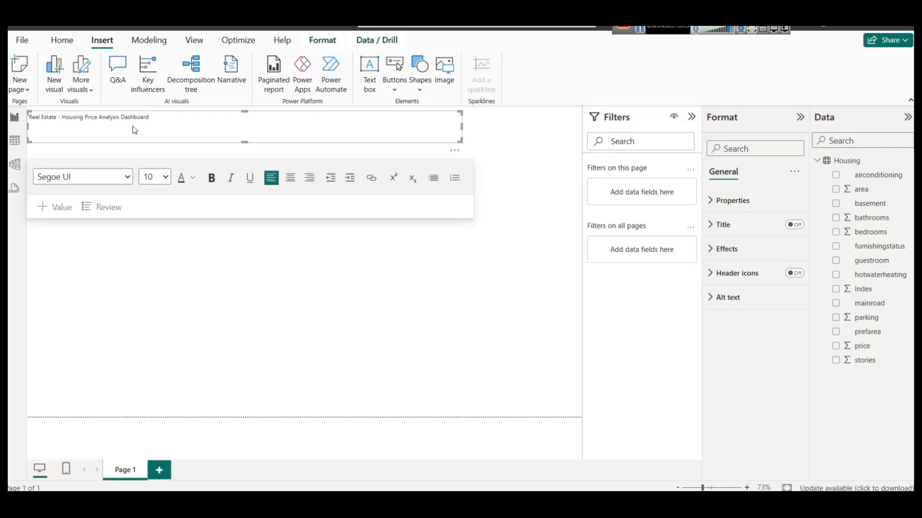
key(ctrl+a)
click(290, 179)
click(161, 177)
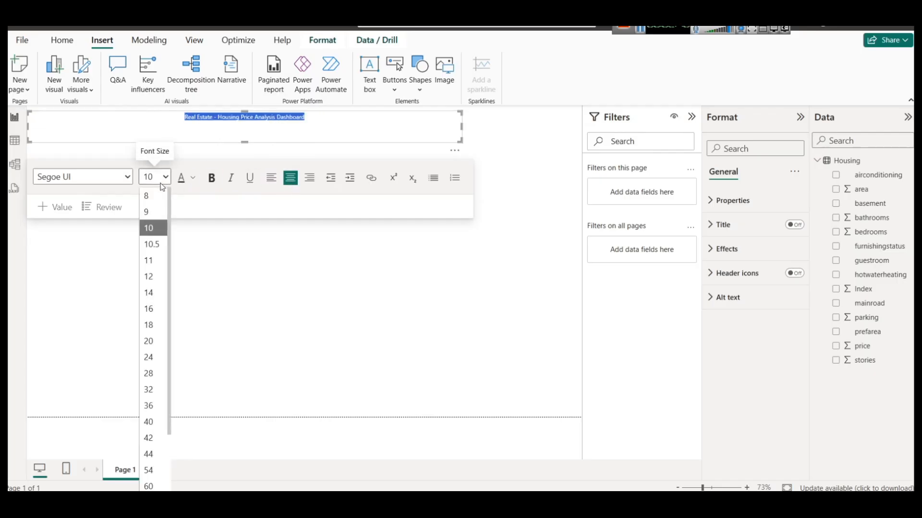
click(148, 380)
click(211, 178)
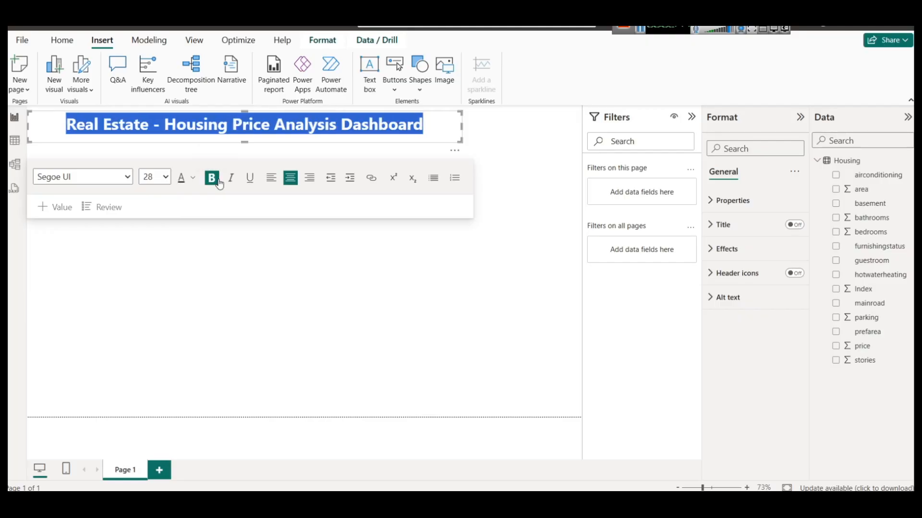
Colour the dashboard title text with the darkest shade of the theme's blue.
click(356, 125)
triple_click(355, 128)
click(194, 180)
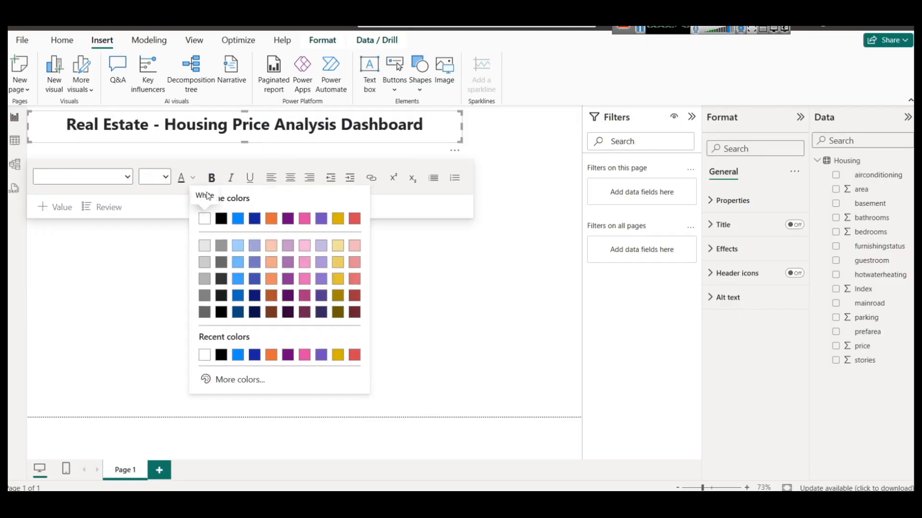
click(234, 317)
click(433, 123)
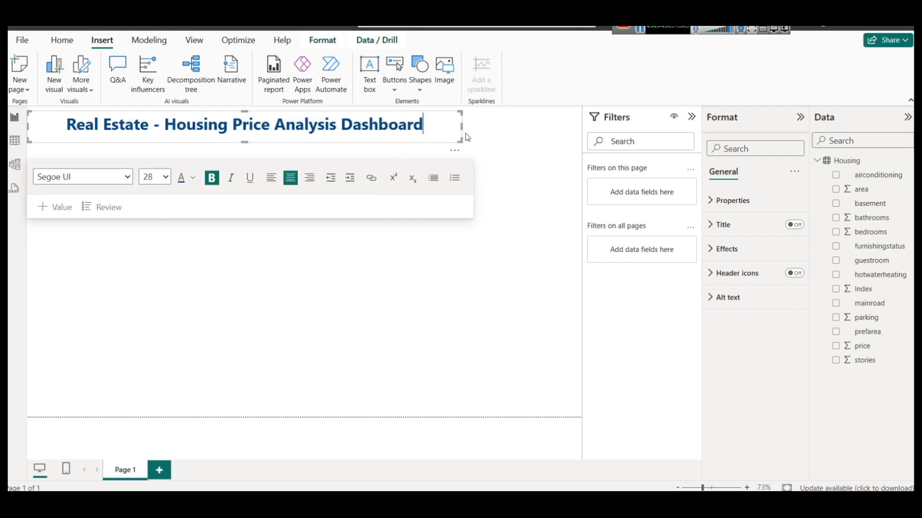
Widen the title text box slightly and turn on its shadow effect.
drag(462, 127, 468, 132)
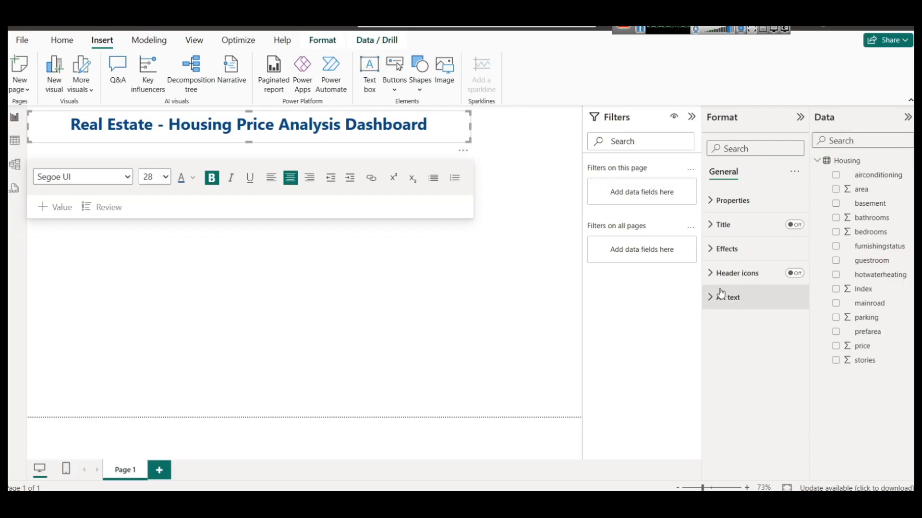
click(726, 249)
click(790, 403)
click(506, 296)
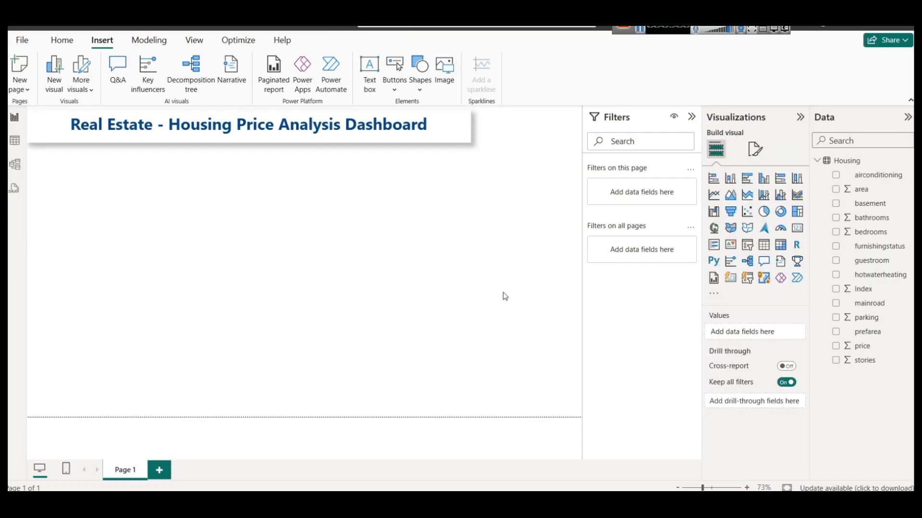
Collapse the Filters pane and move the title text box to the page's top-right, leaving space on the left.
click(692, 117)
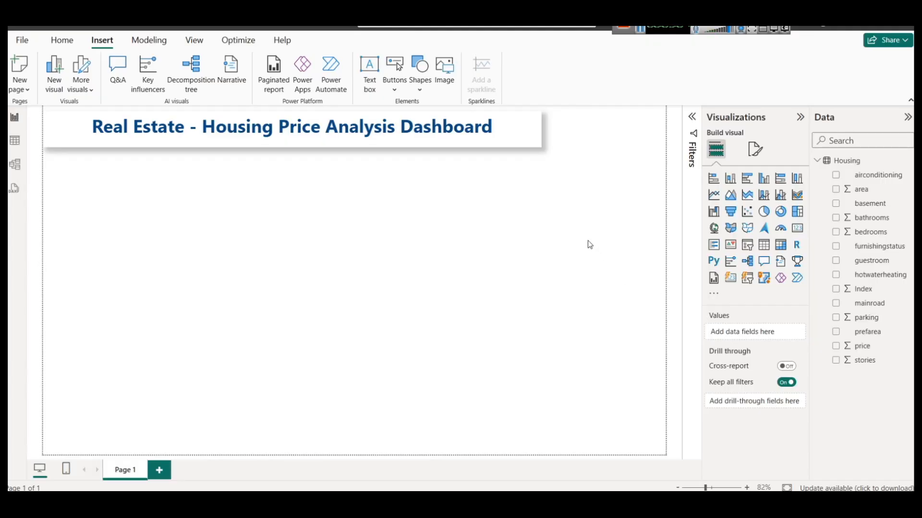
drag(537, 111, 650, 115)
click(640, 215)
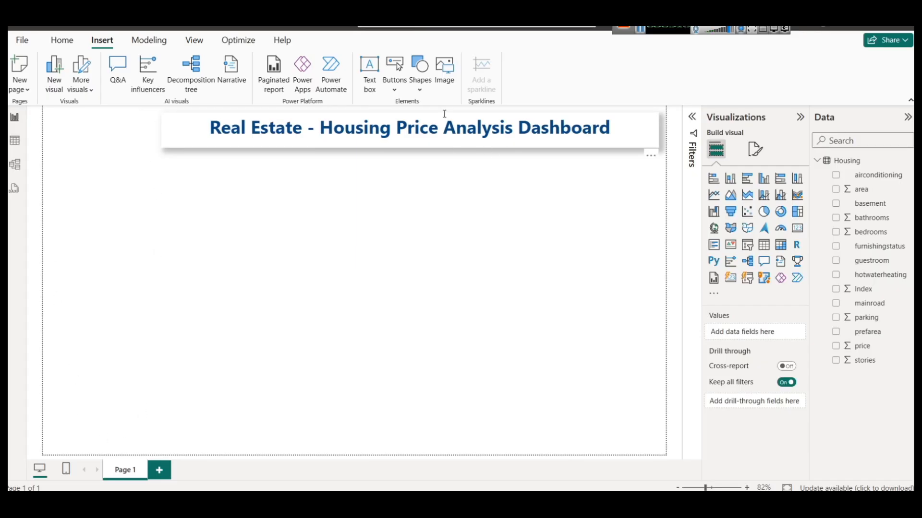
Insert a rectangle with both top corners snipped and size it as a full-height sidebar just inside the page's left edge.
click(420, 90)
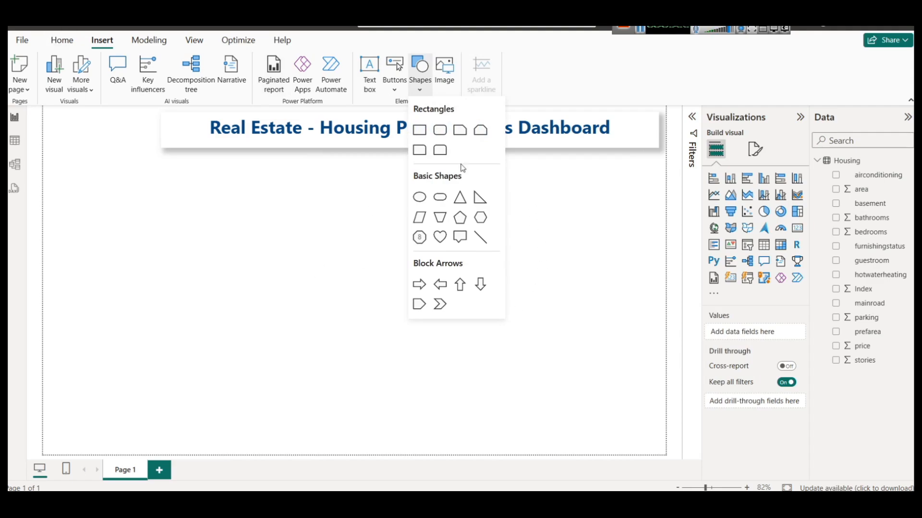
click(480, 130)
drag(164, 243, 107, 181)
drag(189, 178, 157, 179)
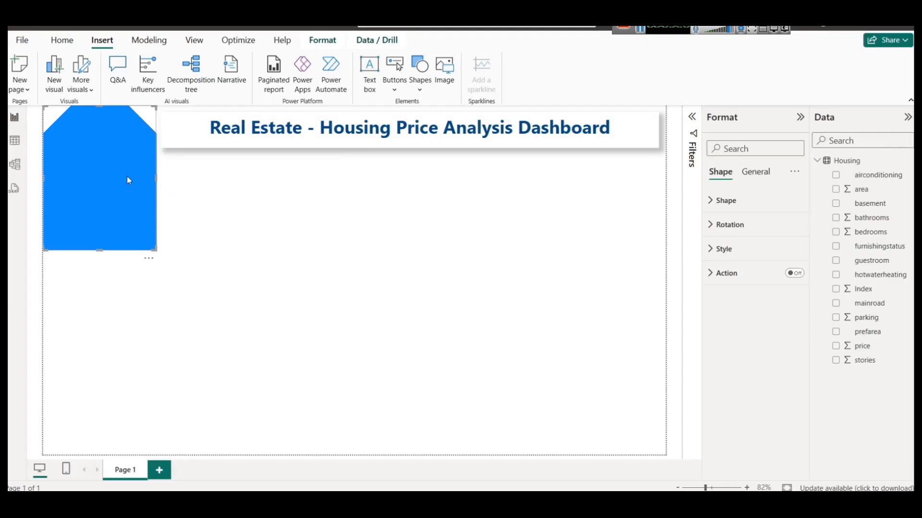
drag(98, 250, 112, 468)
click(354, 303)
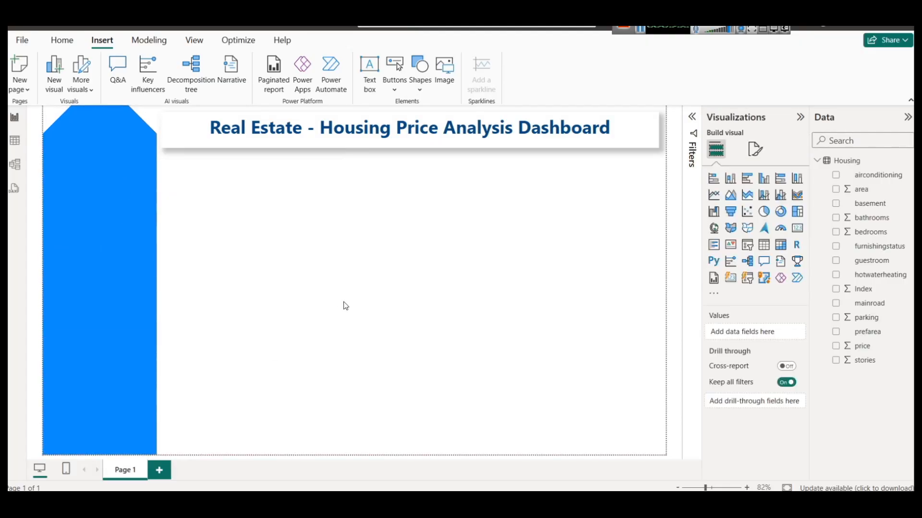
click(114, 220)
drag(43, 278, 47, 282)
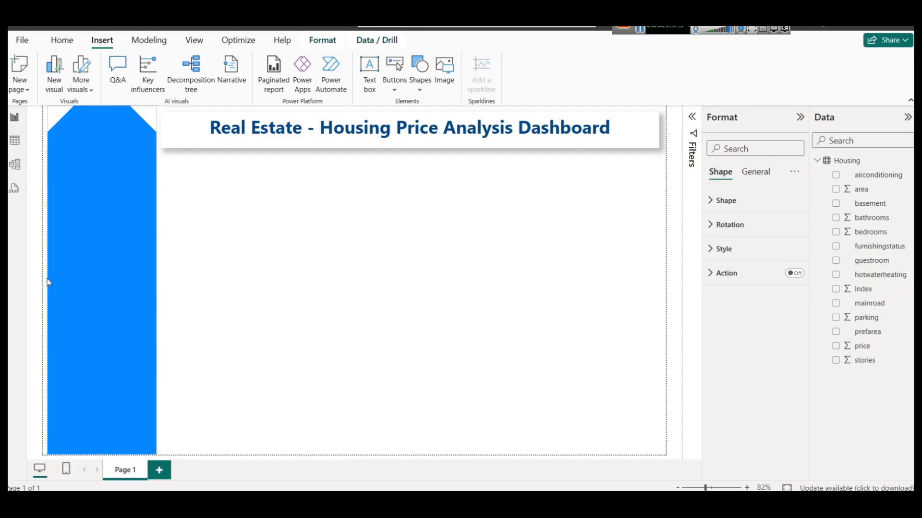
Set the sidebar shape's fill to the same dark blue as the dashboard title.
click(722, 249)
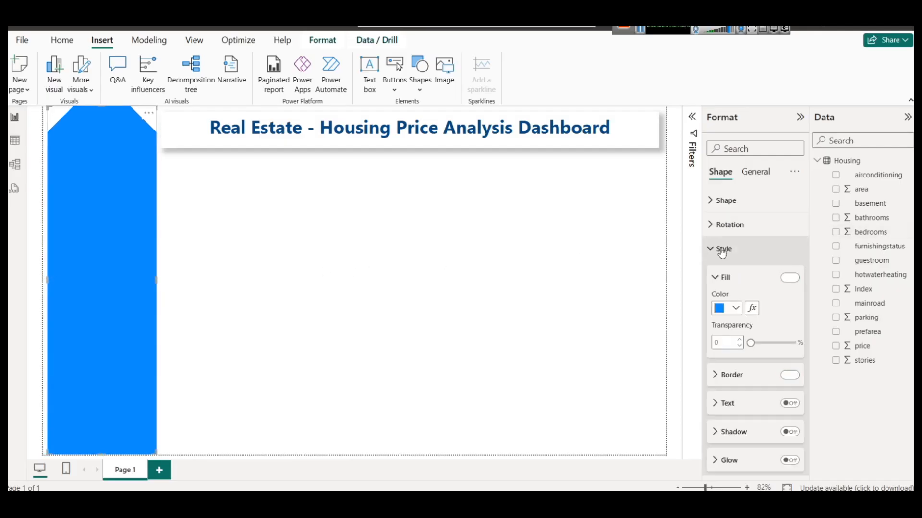
click(735, 310)
click(759, 213)
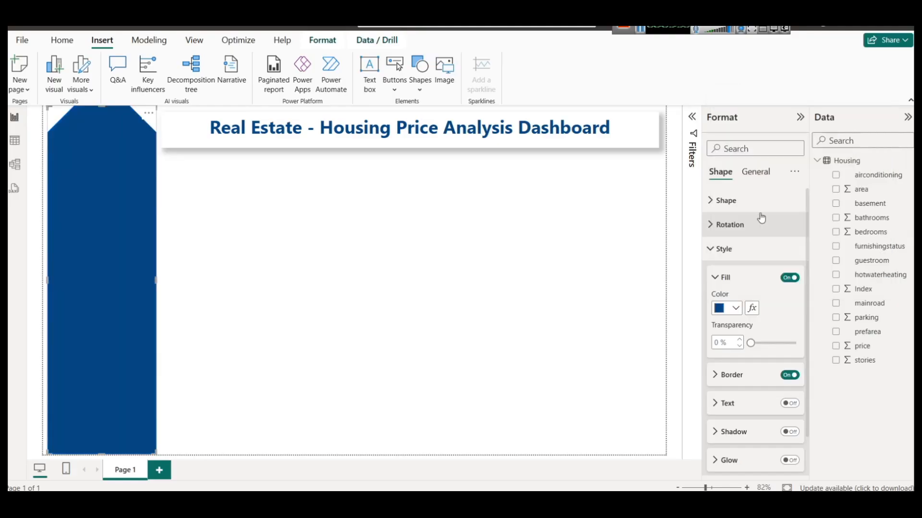
click(413, 265)
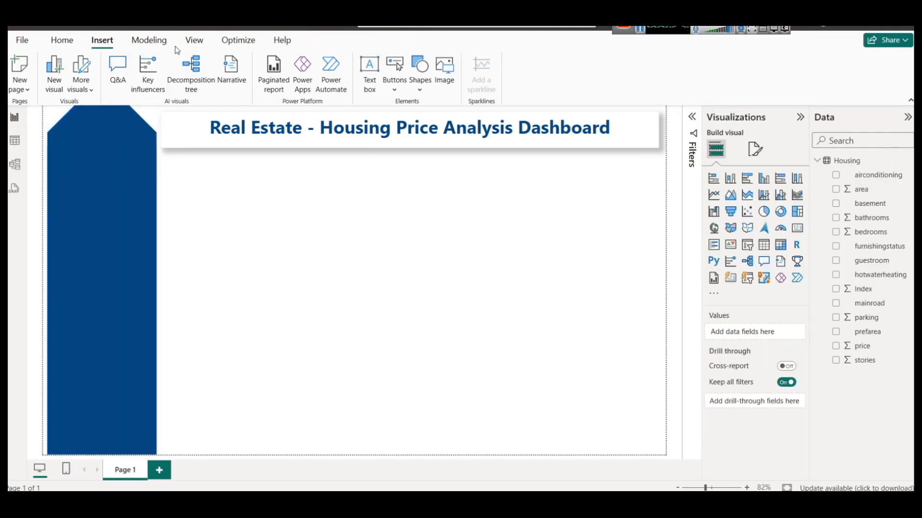
Try the Accessible City park theme on the report and undo it.
click(193, 41)
click(285, 76)
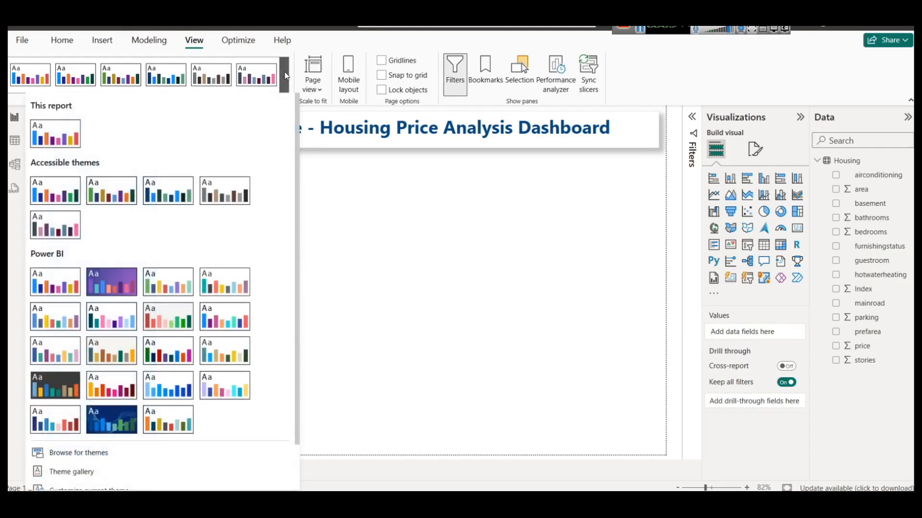
click(100, 187)
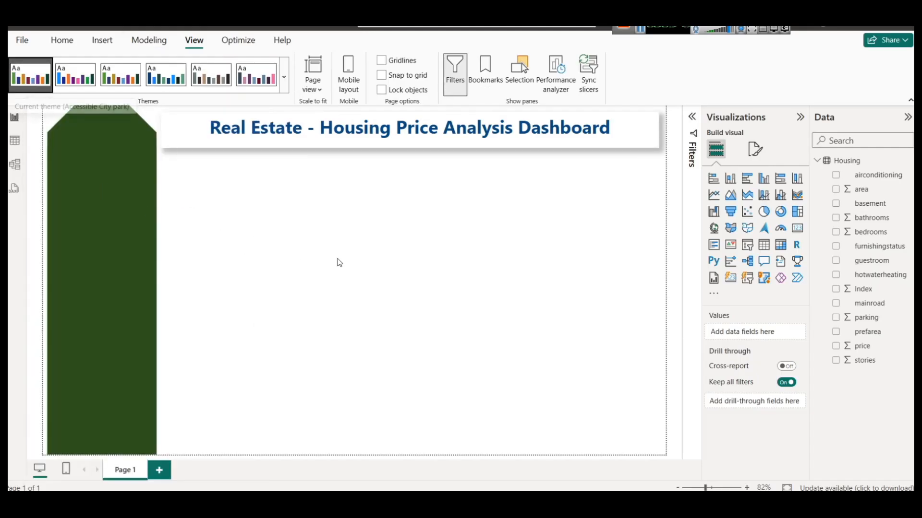
key(ctrl+z)
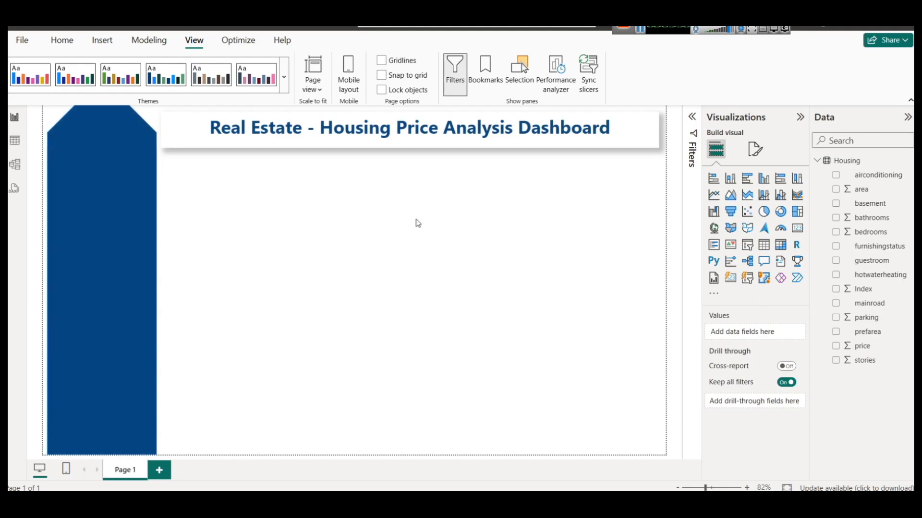
click(123, 208)
click(722, 249)
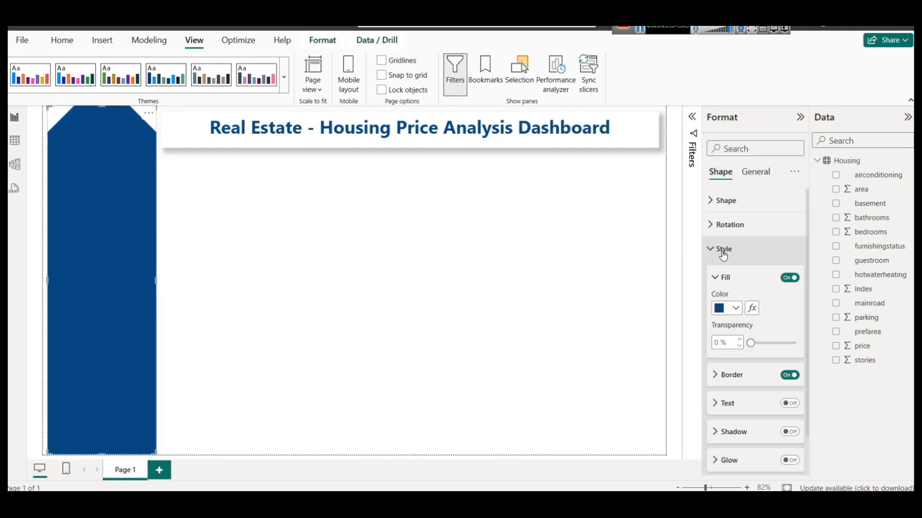
click(723, 307)
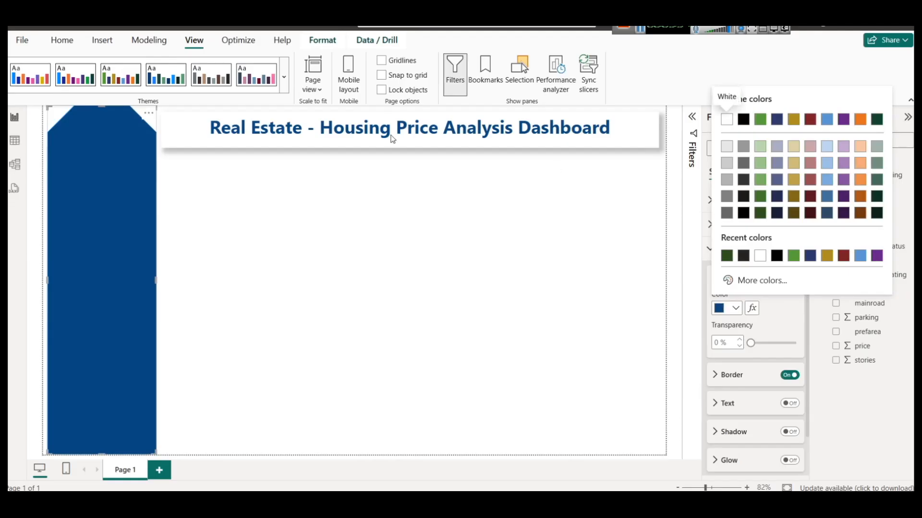
Apply the Accessible City park theme to the report.
click(287, 81)
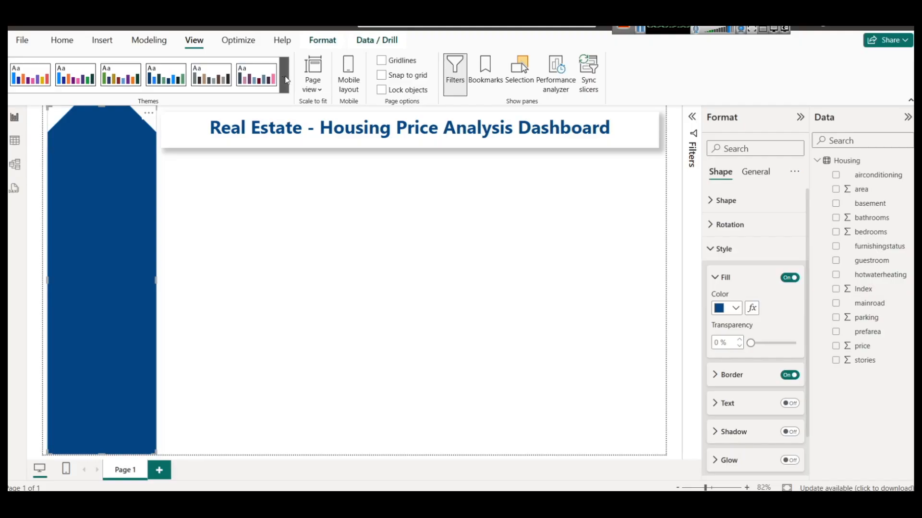
click(287, 81)
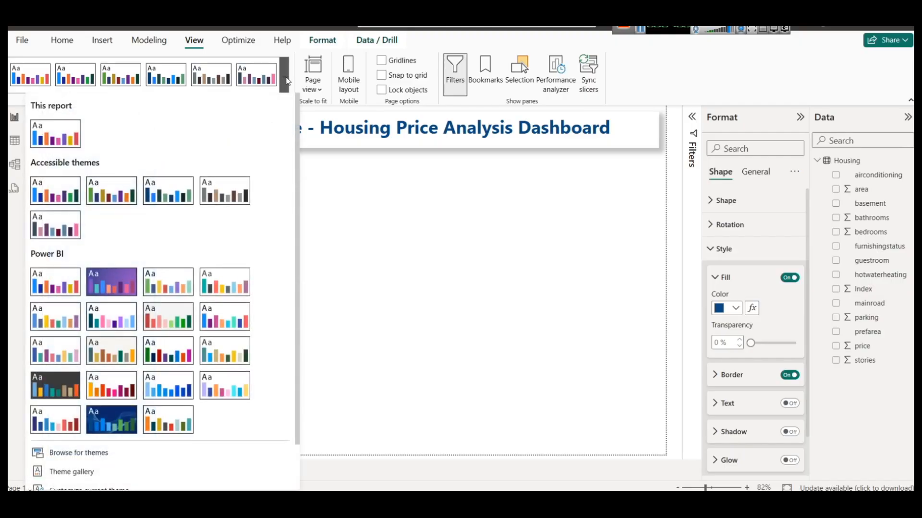
click(112, 192)
click(384, 174)
Recolour the whole dashboard title text to the darkest shade of the theme's navy blue.
click(397, 126)
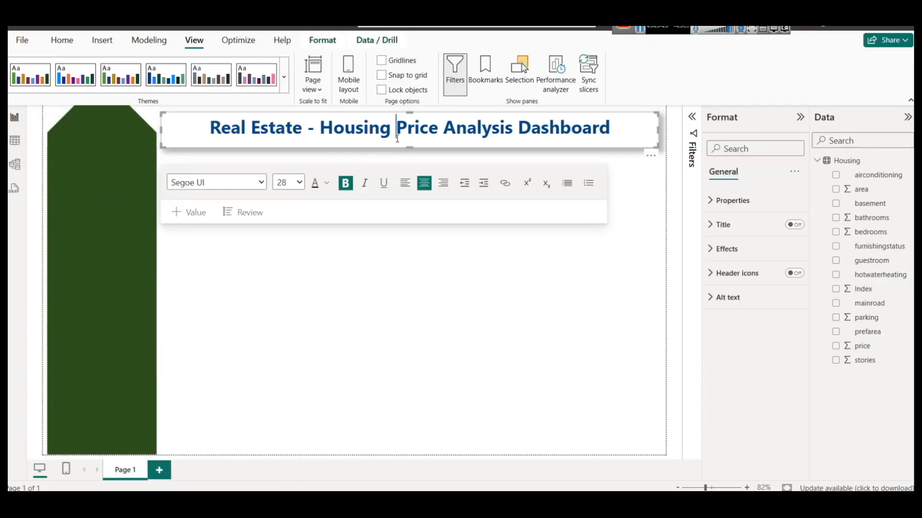
key(ctrl+a)
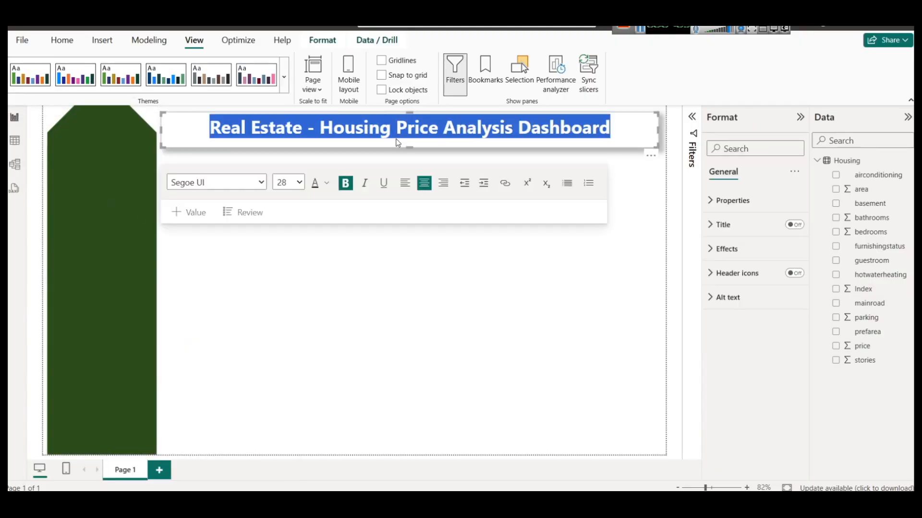
click(721, 249)
click(721, 248)
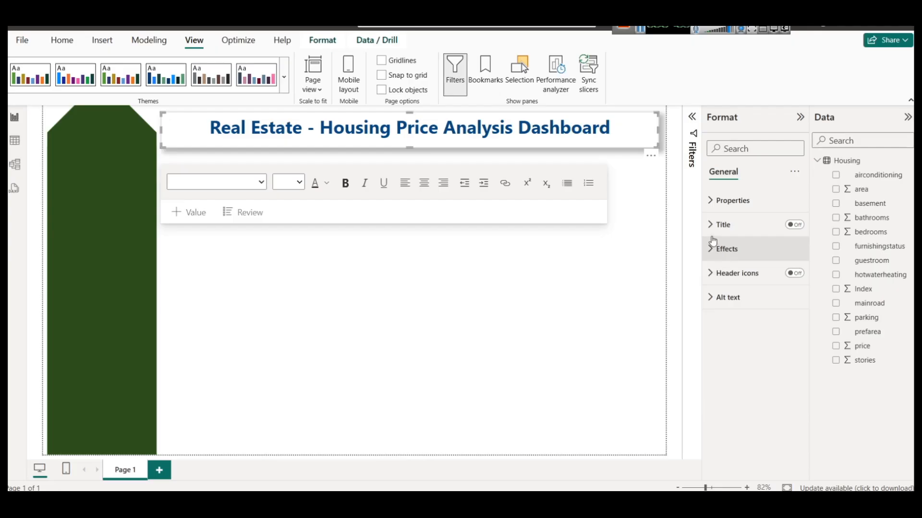
click(461, 129)
double_click(461, 130)
key(ctrl+a)
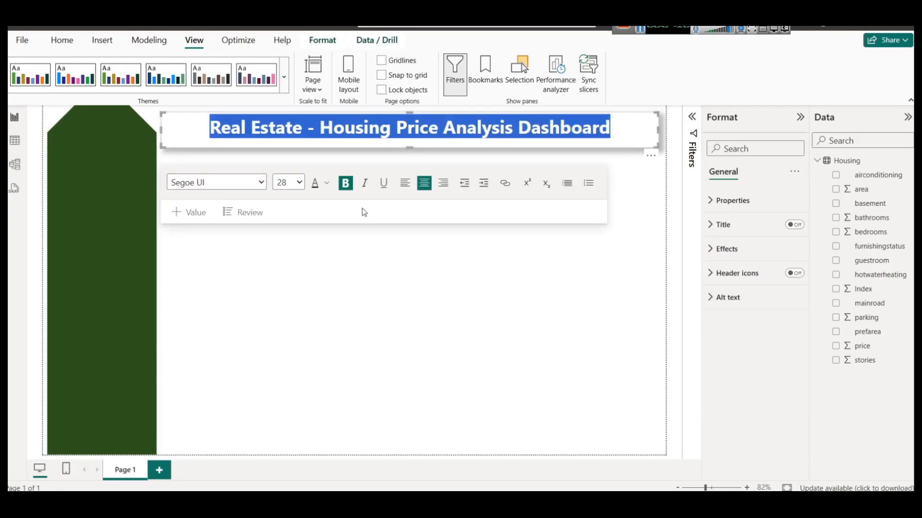
click(327, 186)
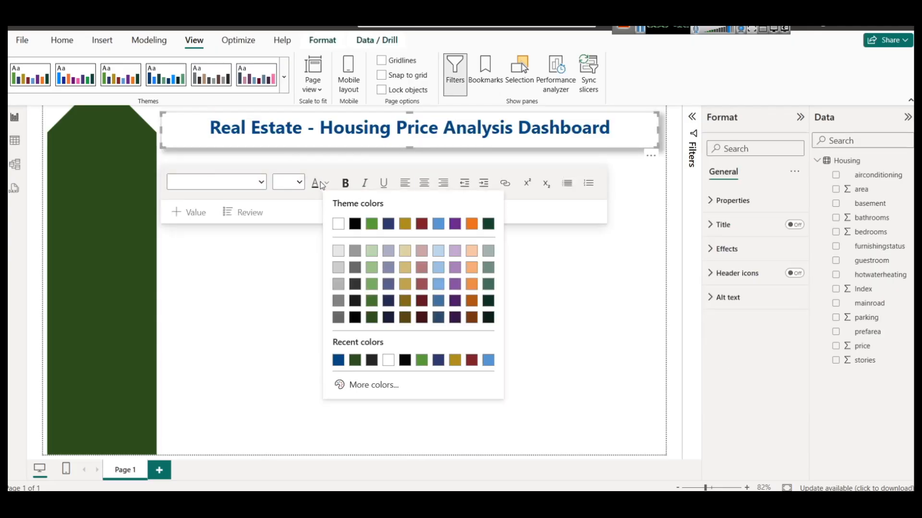
click(391, 324)
click(425, 261)
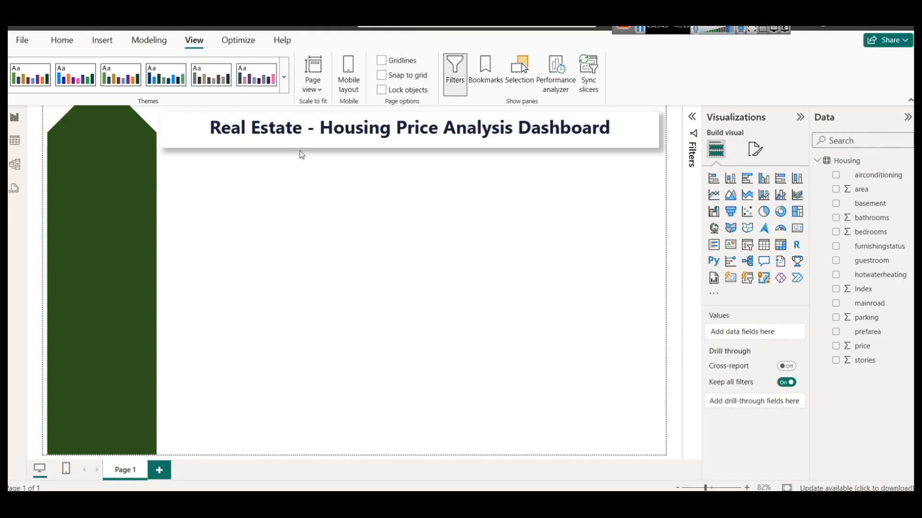
Insert the picture real-estate.png from the assets folder on drive E onto the report page.
click(102, 40)
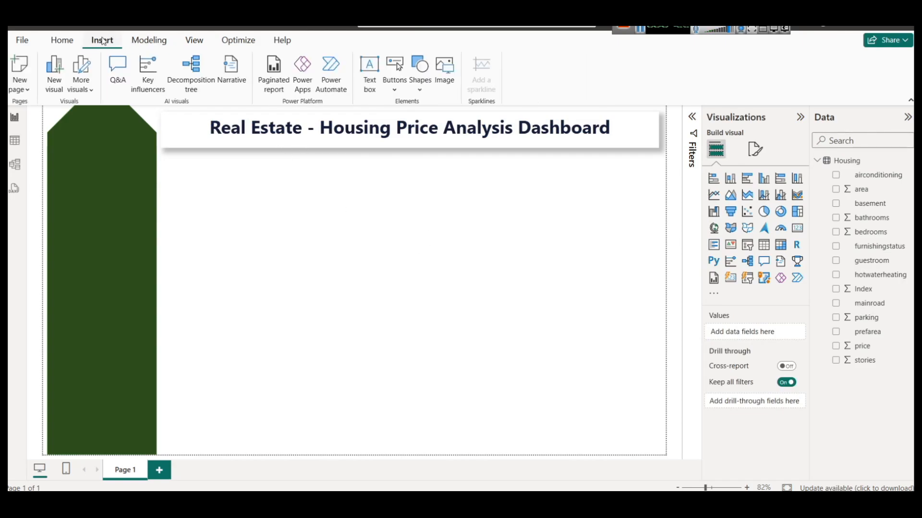
click(448, 89)
click(177, 45)
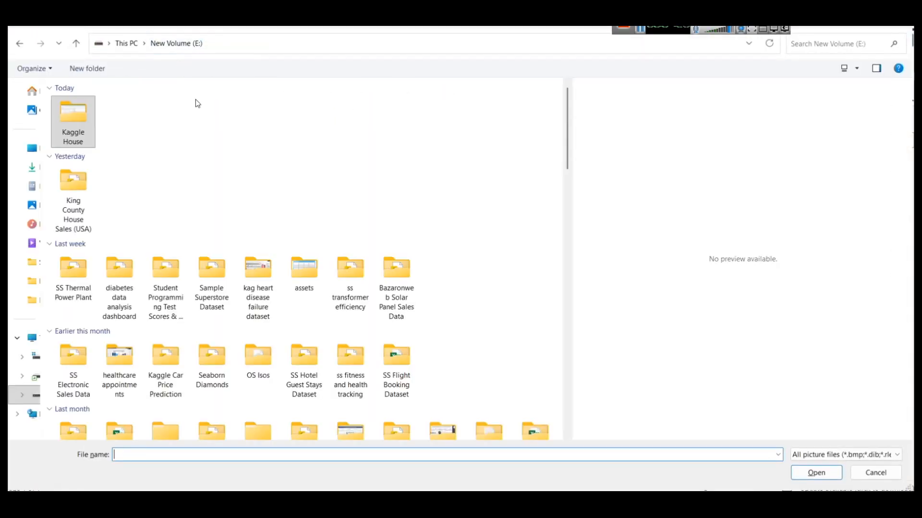
text(ass)
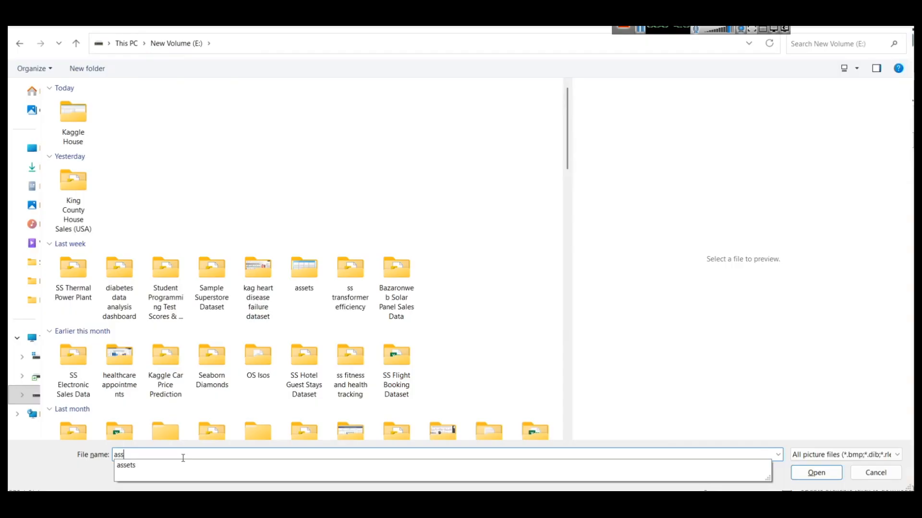
key(Down)
key(Return)
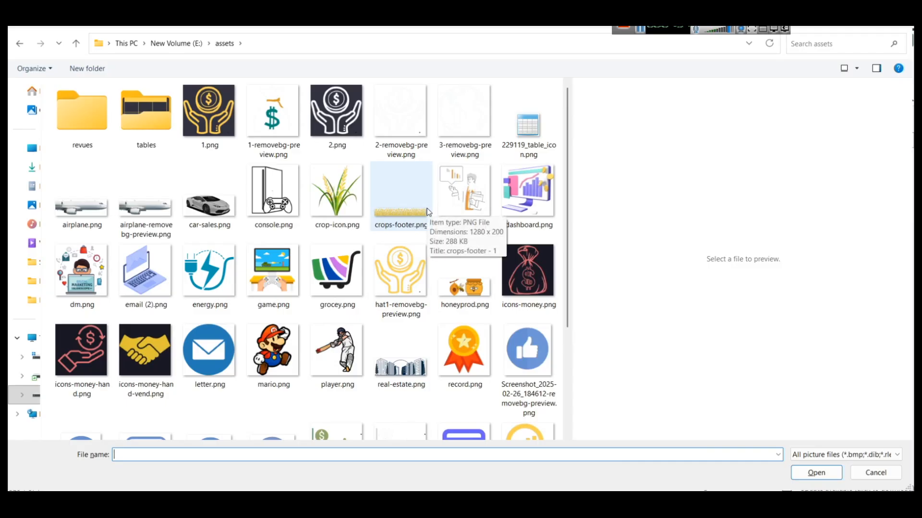
scroll(386, 312, down, 3)
click(379, 212)
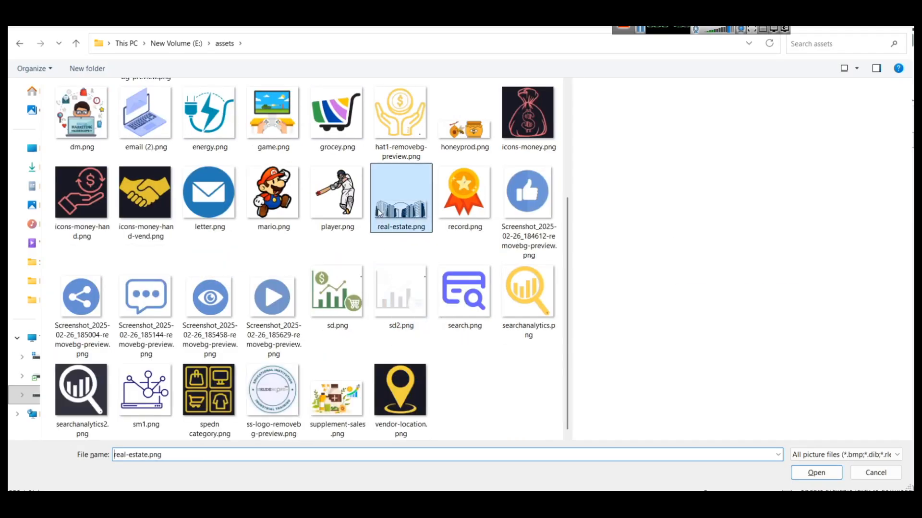
click(811, 472)
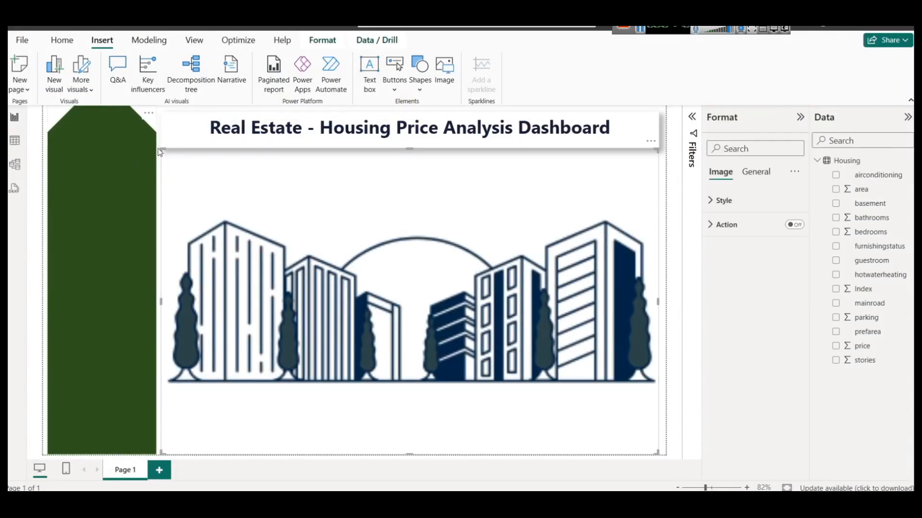
Try the real-estate picture as a small logo at the sidebar's upper end and delete it.
drag(160, 152, 93, 134)
click(97, 247)
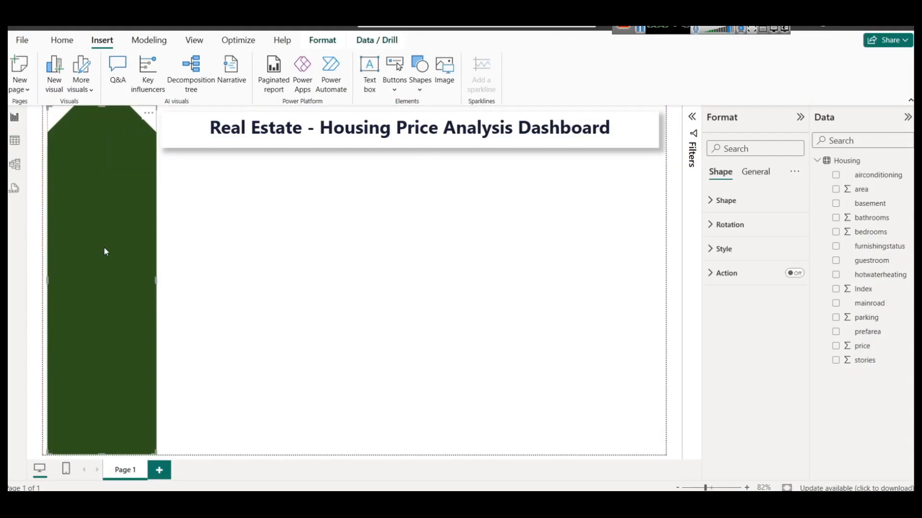
click(226, 261)
click(110, 157)
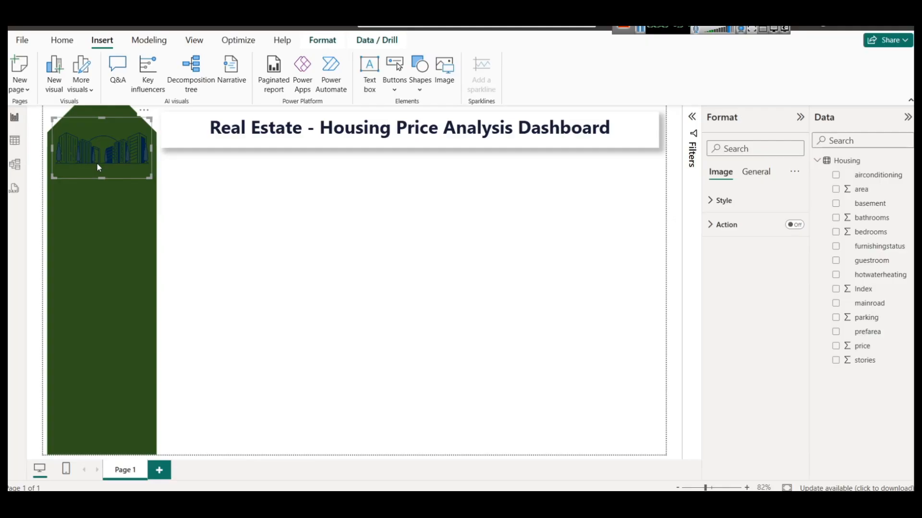
key(Delete)
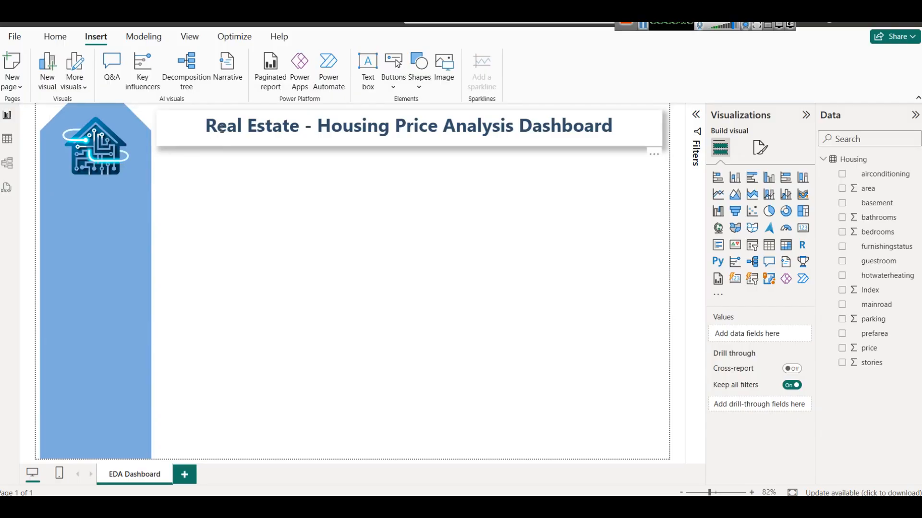
Add a Card visual and shrink it to a small tile beneath the title, next to the sidebar.
click(804, 231)
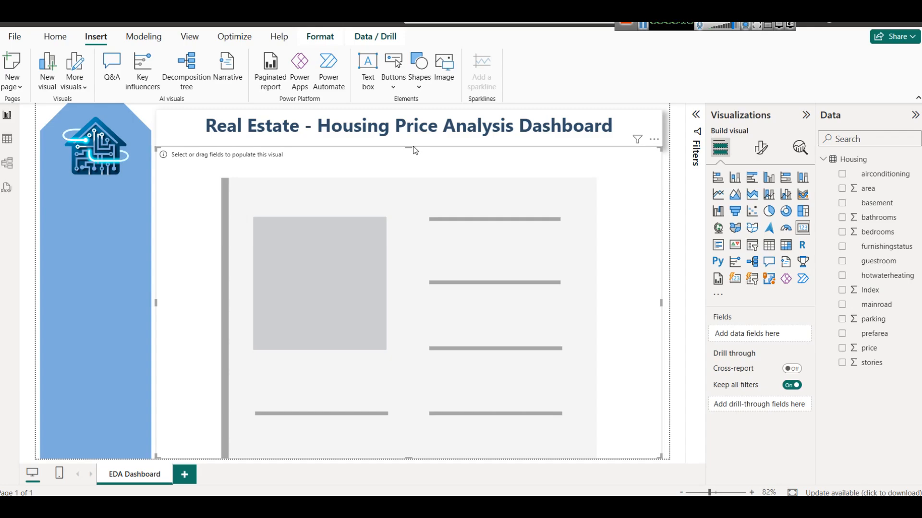
drag(408, 147, 430, 354)
drag(253, 421, 256, 220)
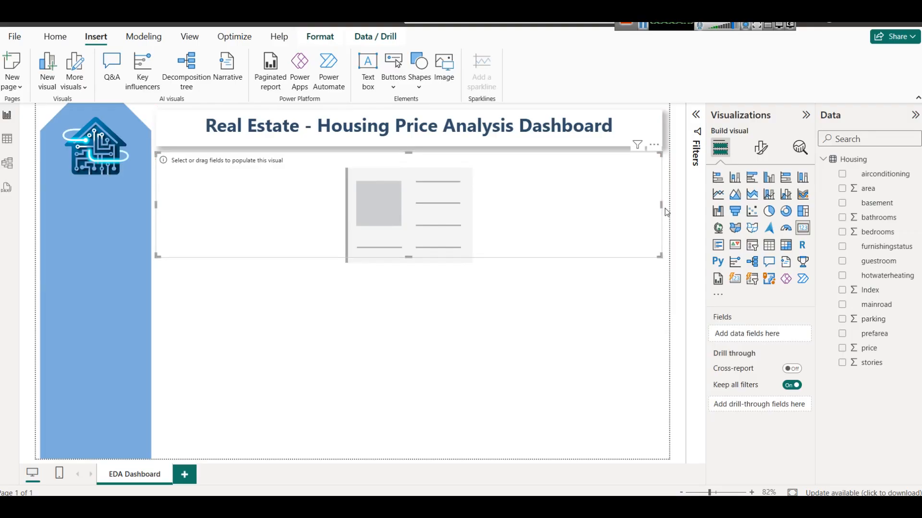
drag(662, 203, 246, 204)
drag(203, 256, 207, 210)
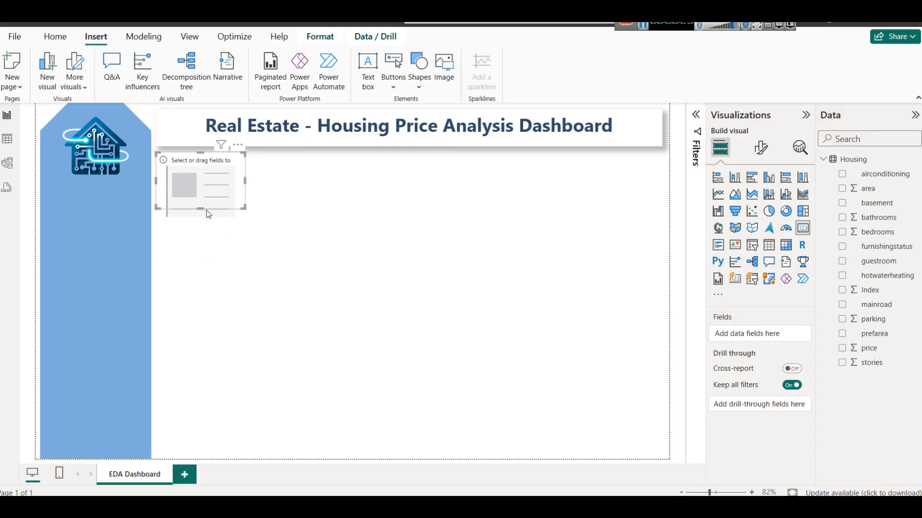
drag(246, 181, 251, 181)
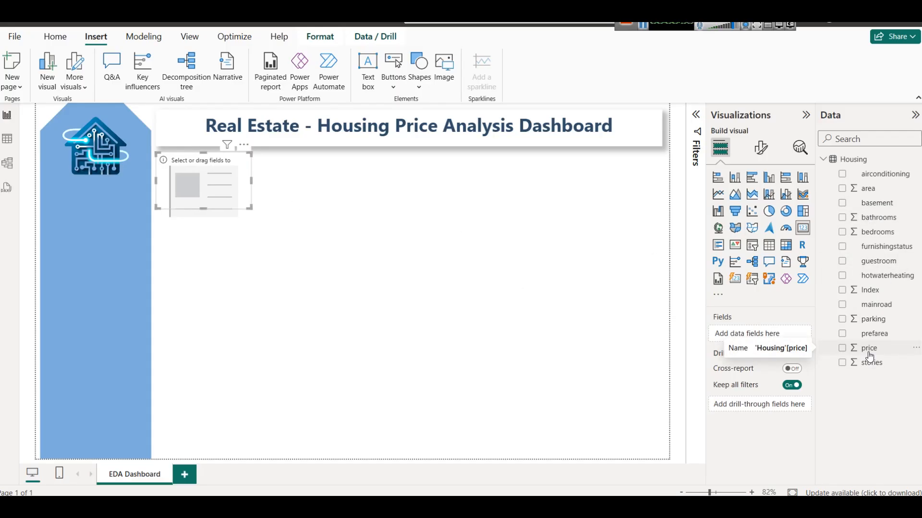
Show the price field on the card, aggregated as Average.
drag(869, 356, 773, 335)
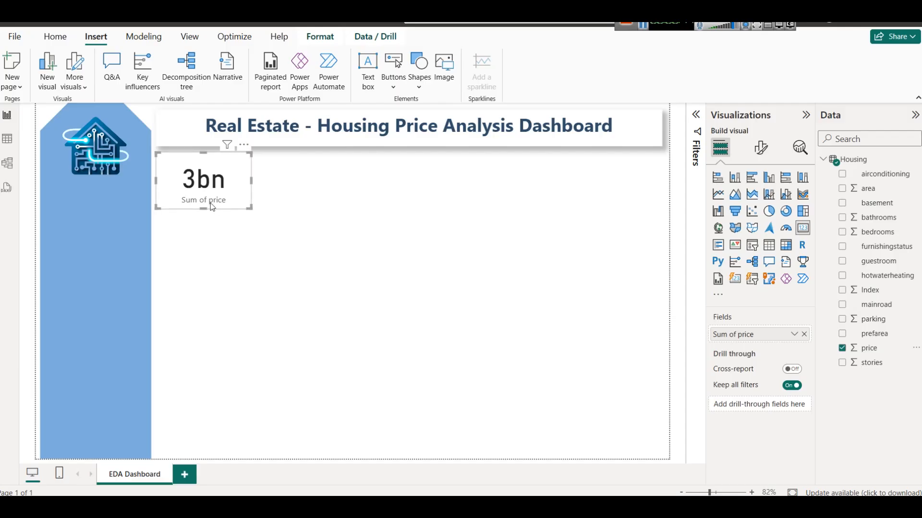
click(795, 335)
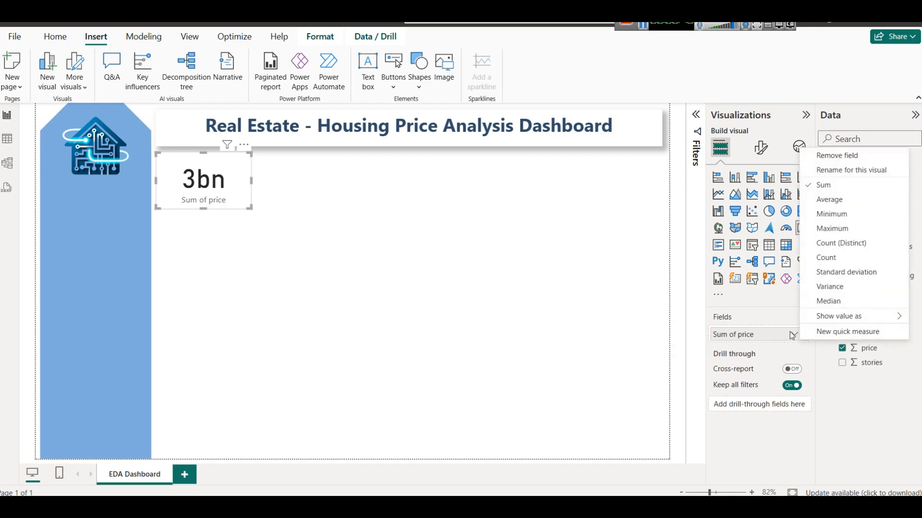
click(823, 201)
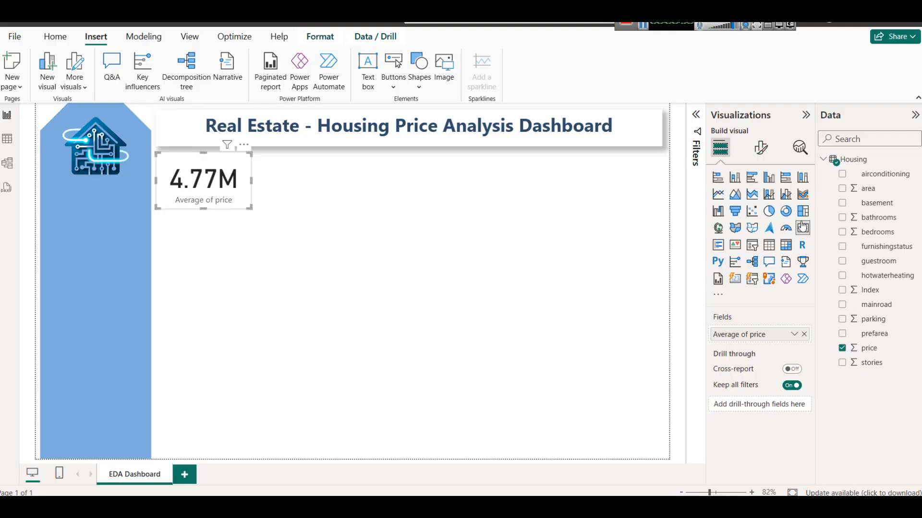
Add a slicer for the airconditioning field in the empty area on the right of the page.
click(528, 260)
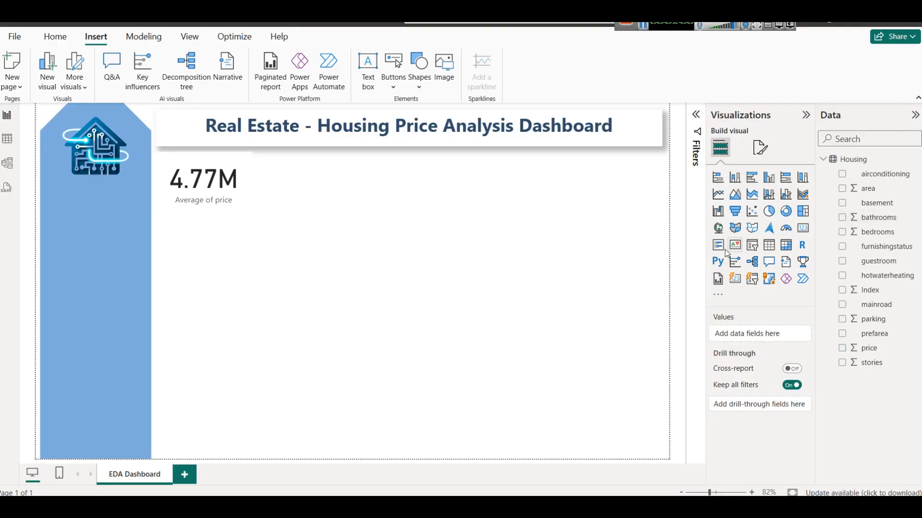
click(750, 250)
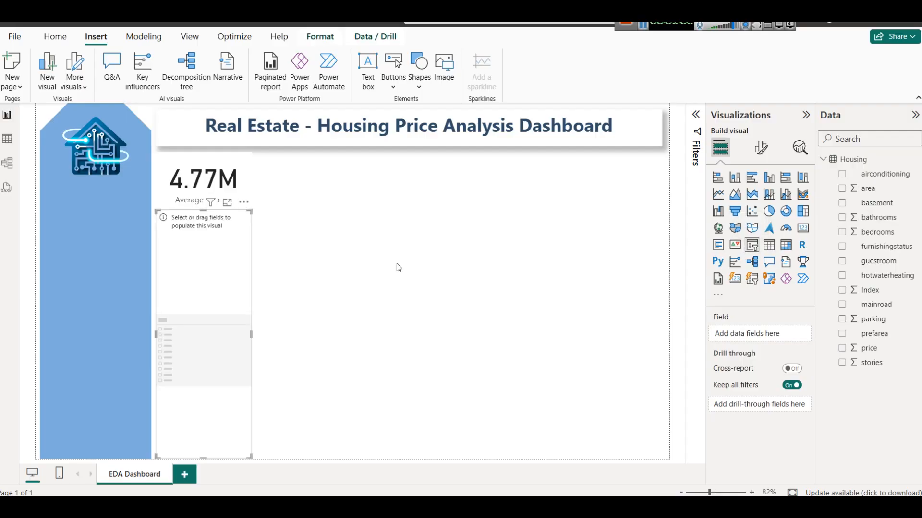
drag(197, 290, 535, 261)
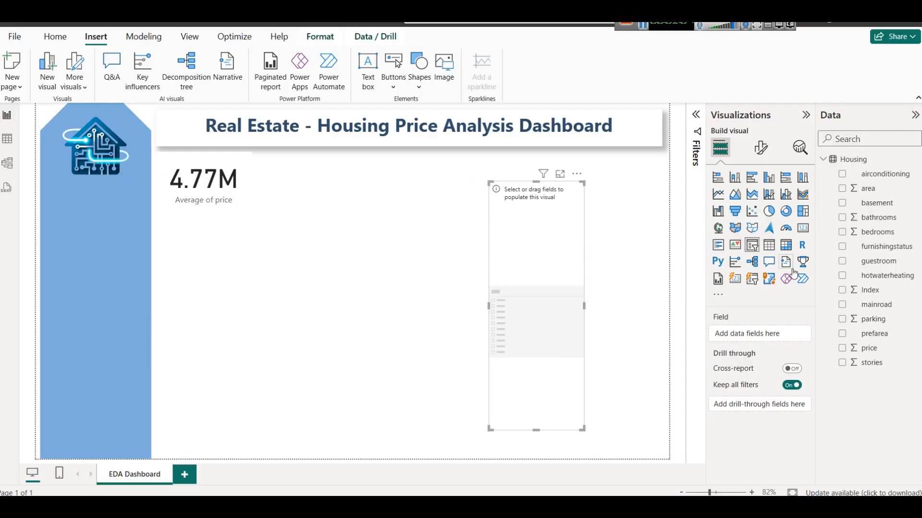
click(872, 174)
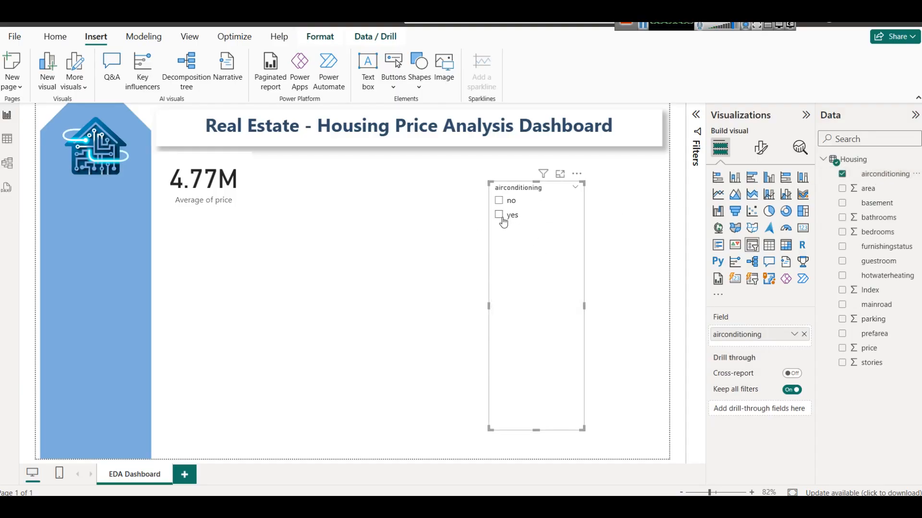
Test the airconditioning slicer against the average price card with no and yes, and clear the selection.
click(499, 202)
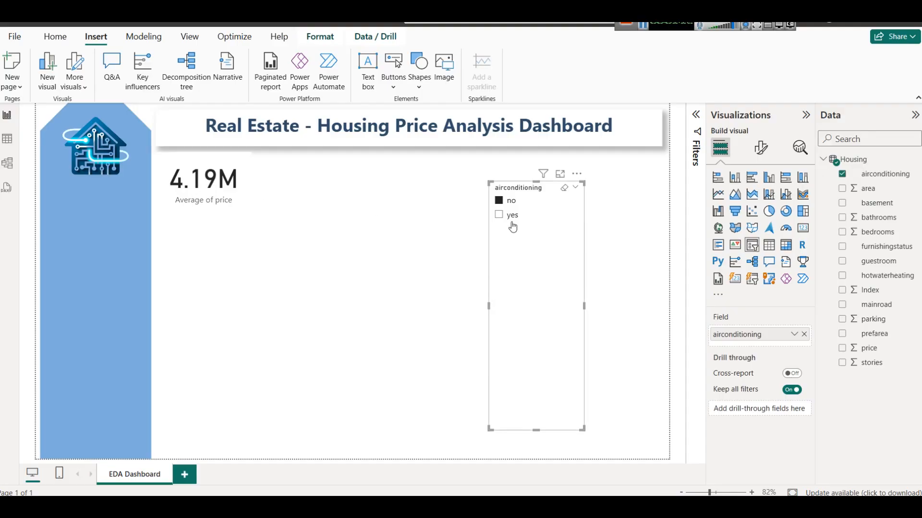
click(499, 217)
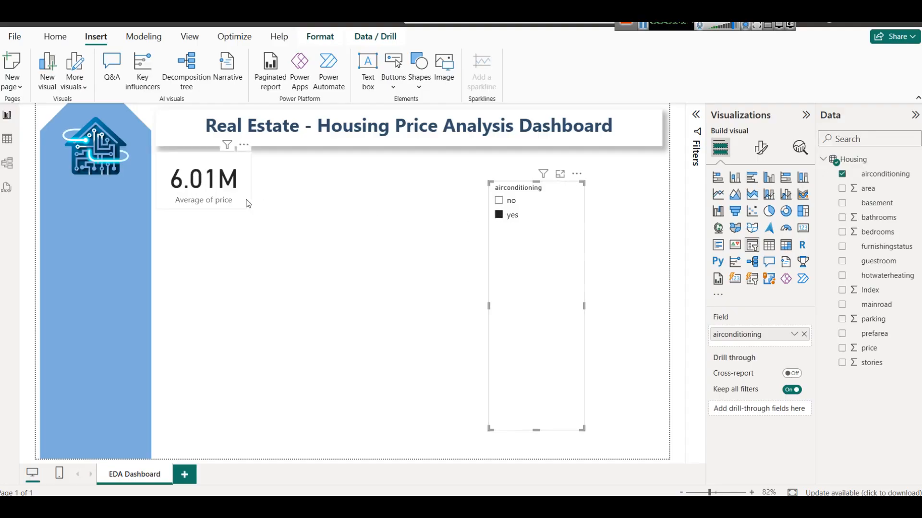
click(498, 217)
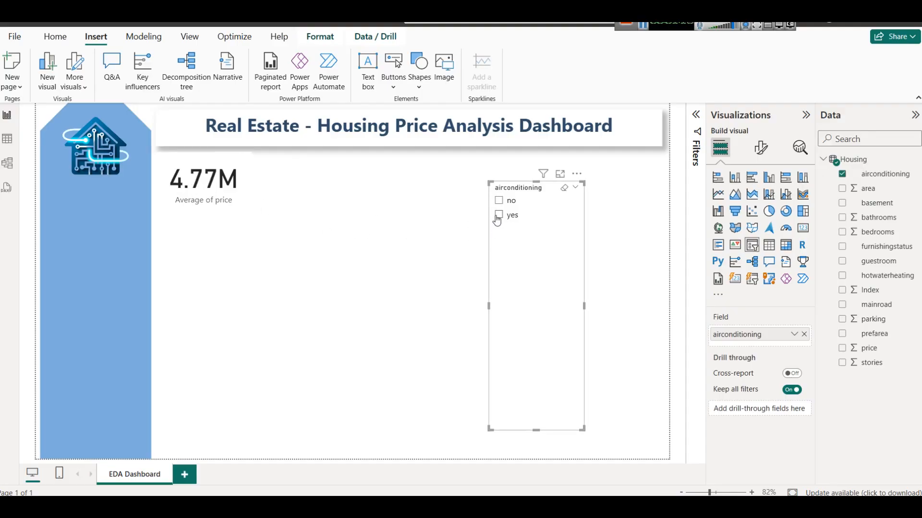
Move the airconditioning slicer onto the sidebar beneath the house logo and shorten it to fit its two options.
drag(510, 249, 110, 242)
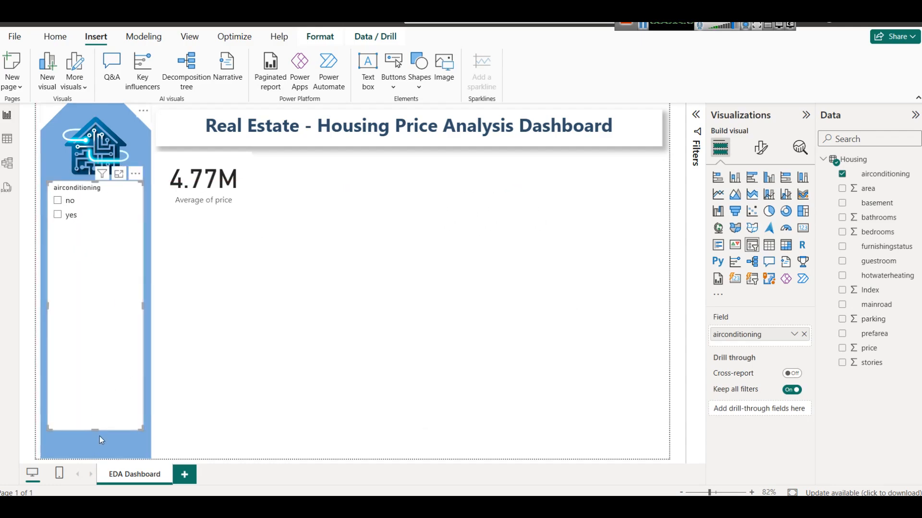
drag(96, 431, 106, 228)
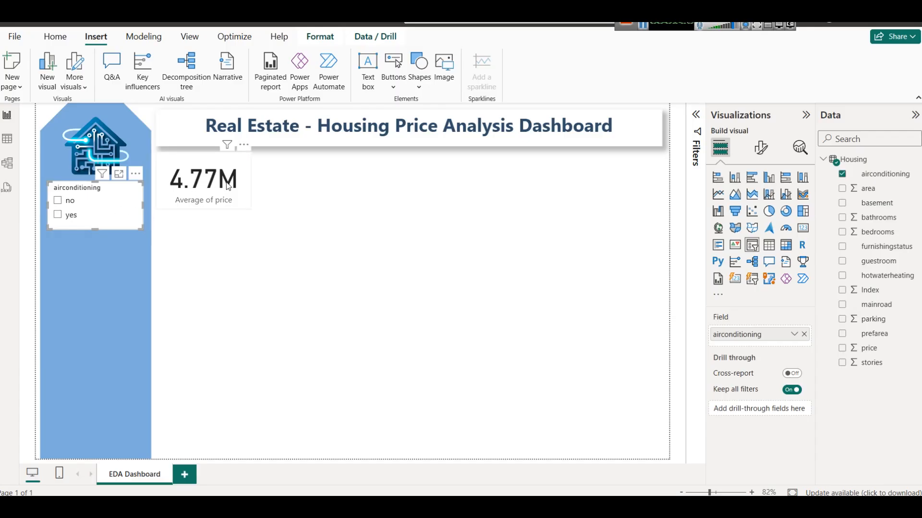
Recolor the callout value of the average price card dark blue using the recently used shade.
click(217, 168)
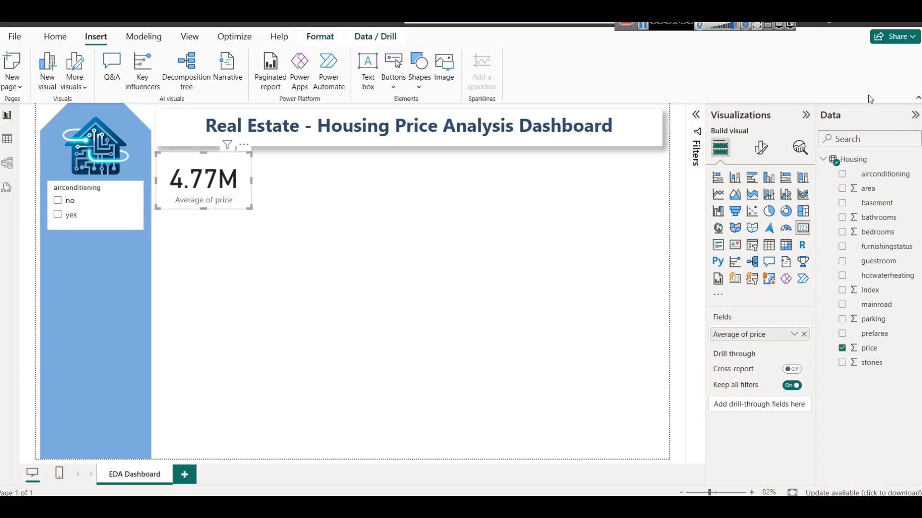
click(758, 150)
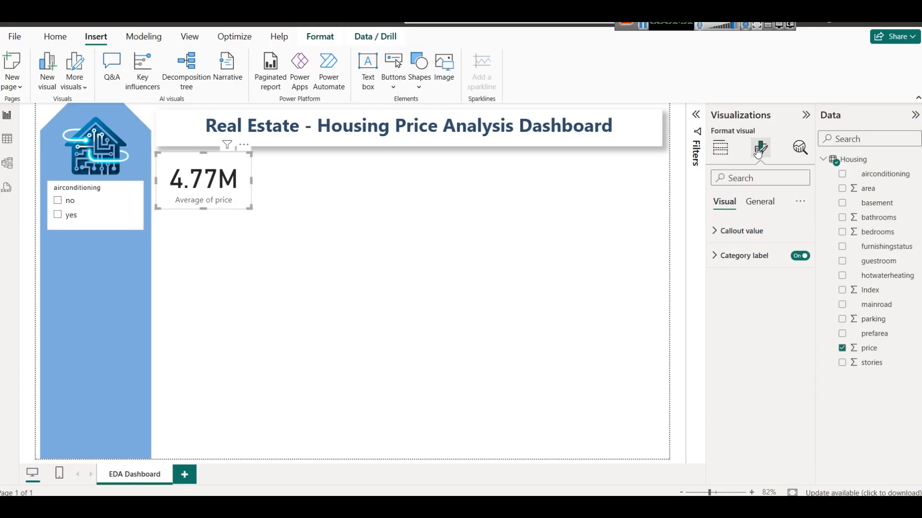
click(737, 231)
click(731, 325)
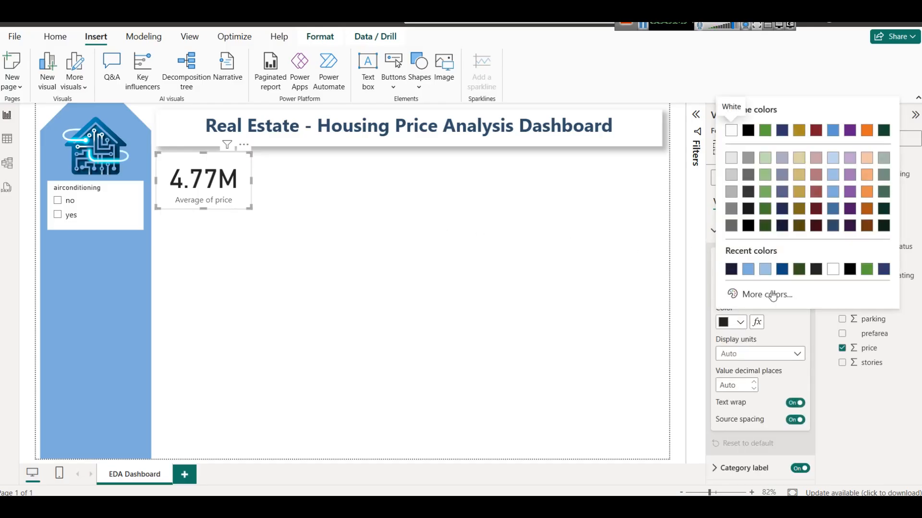
click(782, 271)
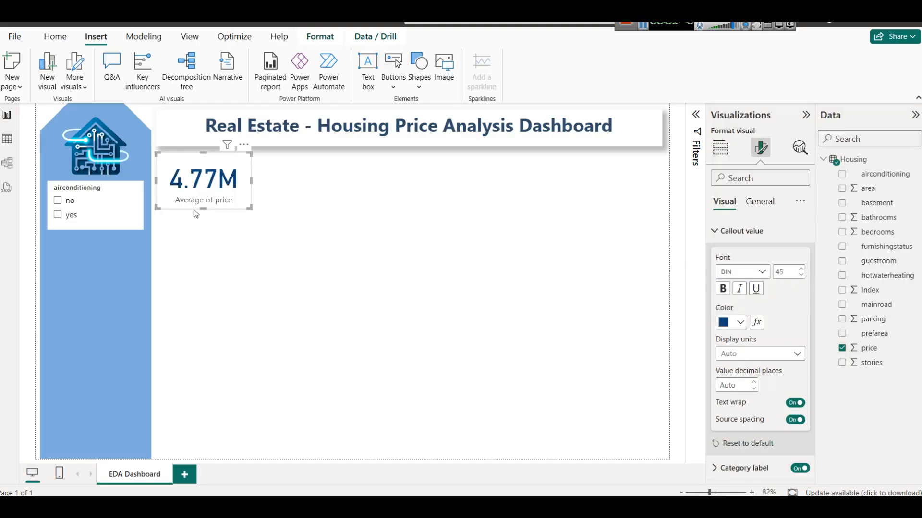
Recolor the category label of the average price card dark maroon, keeping its text non-bold.
click(746, 467)
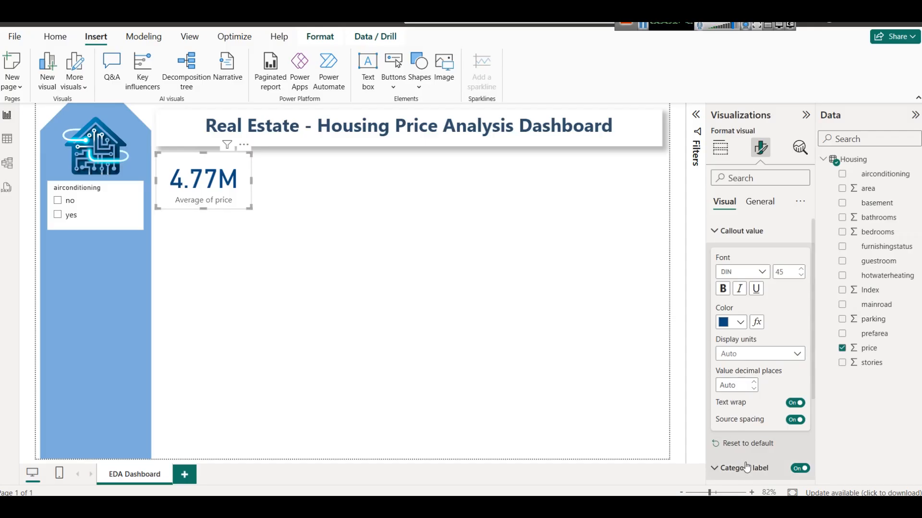
scroll(746, 467, down, 3)
click(740, 444)
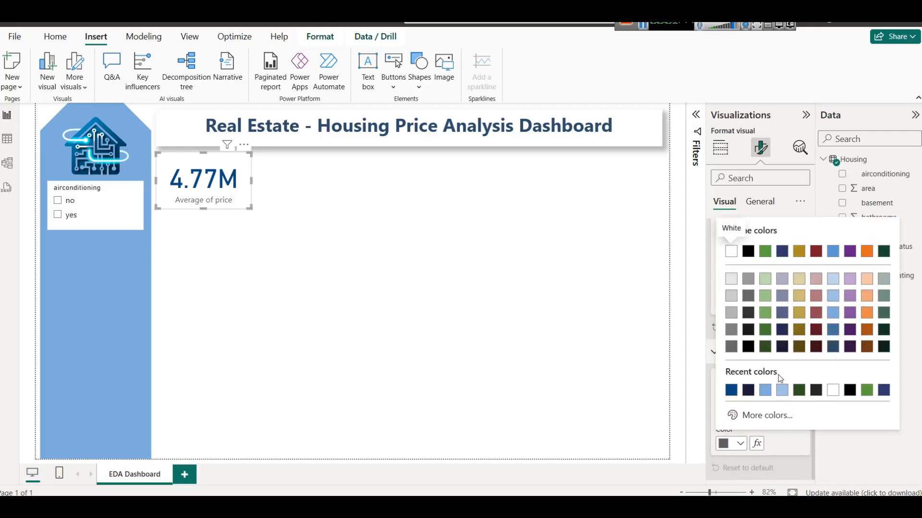
click(816, 347)
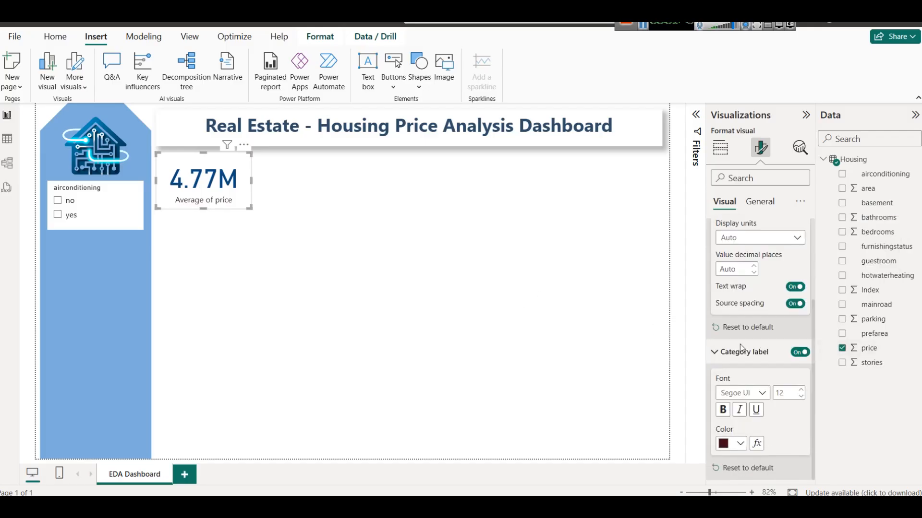
click(722, 409)
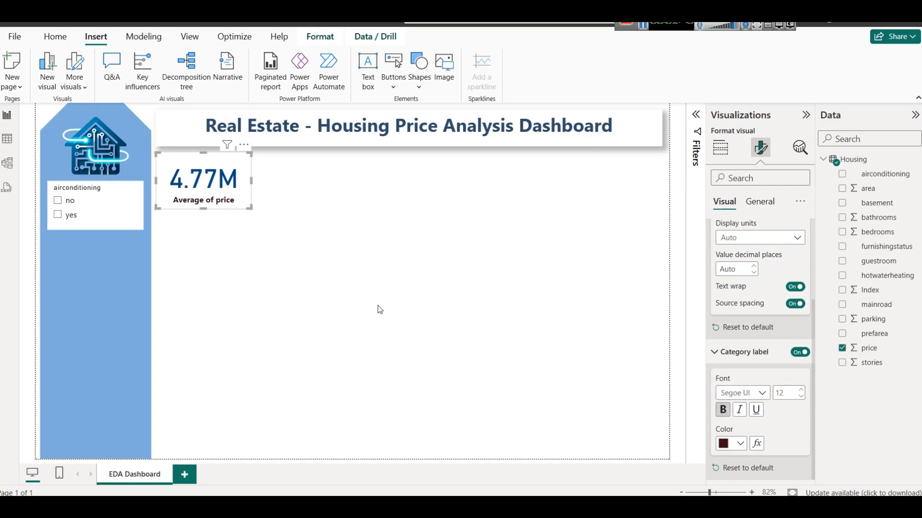
click(723, 409)
click(294, 208)
Reduce the callout value's font size on the average price card to 36.
click(225, 187)
click(758, 144)
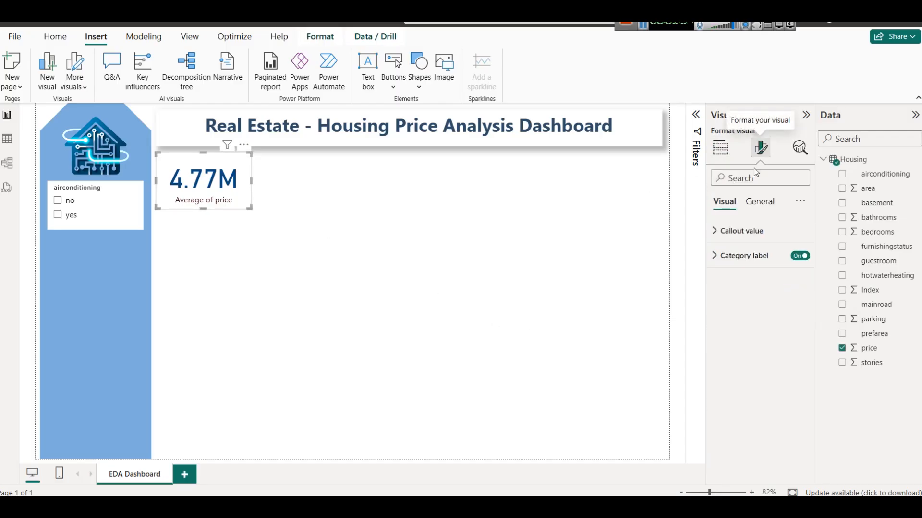
click(740, 231)
click(801, 277)
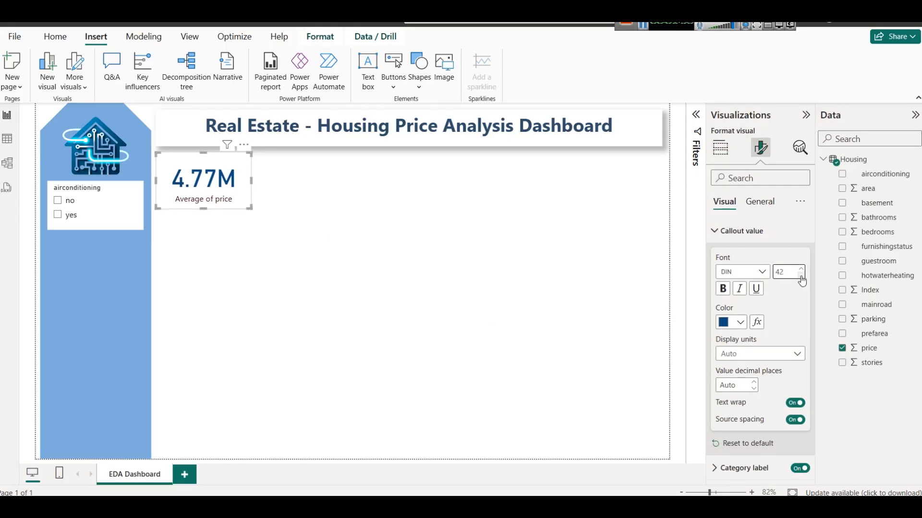
click(800, 277)
click(800, 277)
click(800, 277)
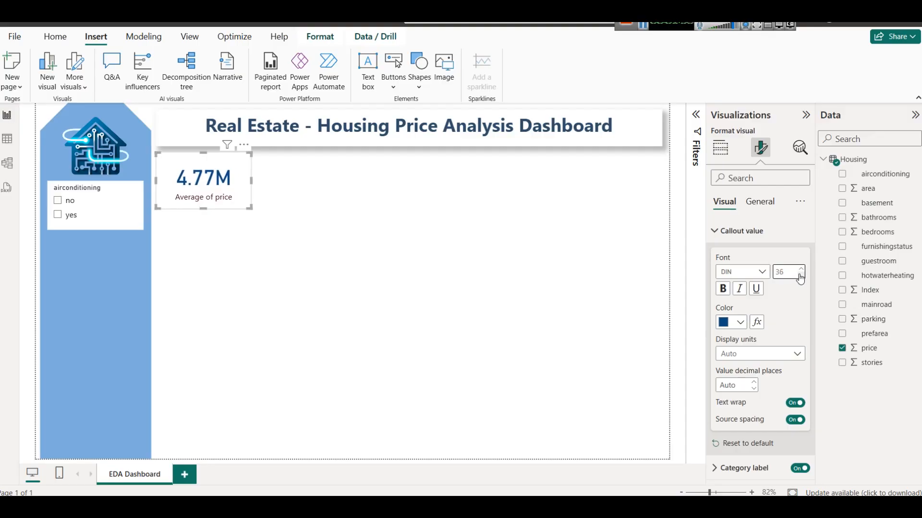
click(381, 267)
Narrow the average price card slightly from its right edge.
click(236, 190)
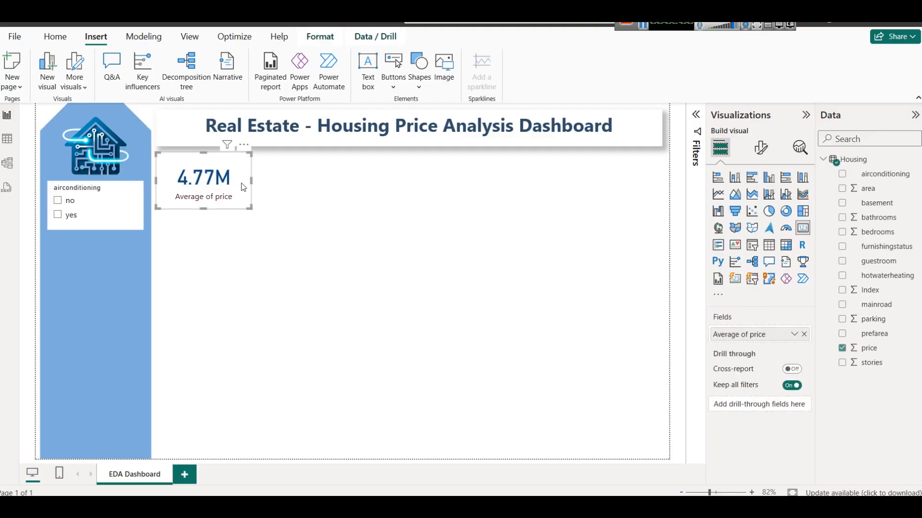
drag(251, 180, 247, 181)
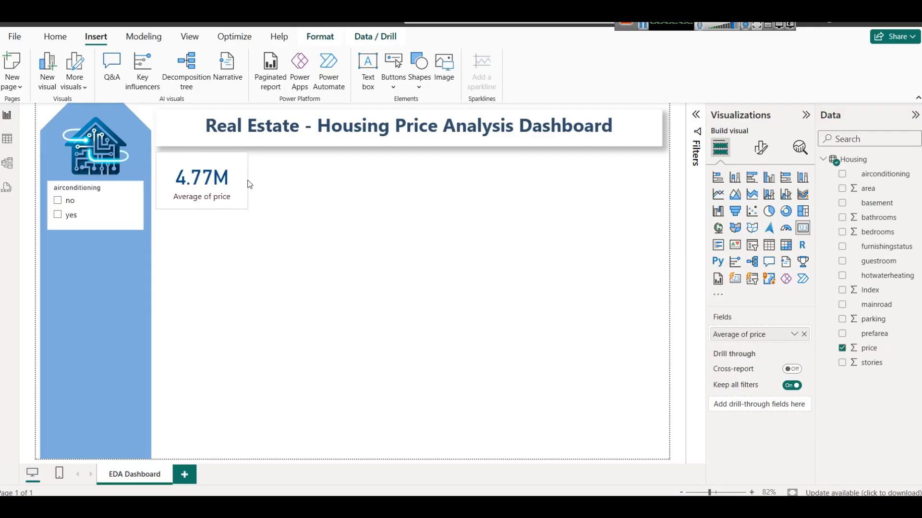
click(302, 238)
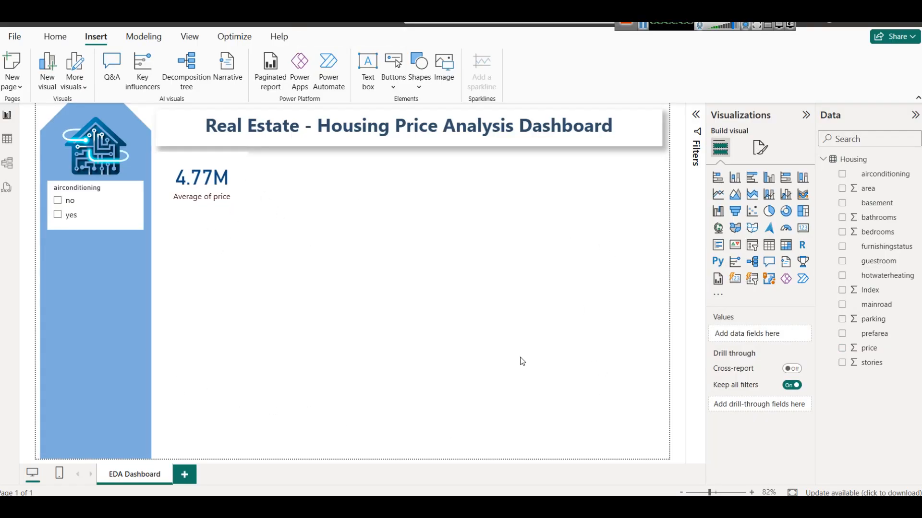
Turn on the shadow effect for the average price card.
click(229, 174)
click(760, 148)
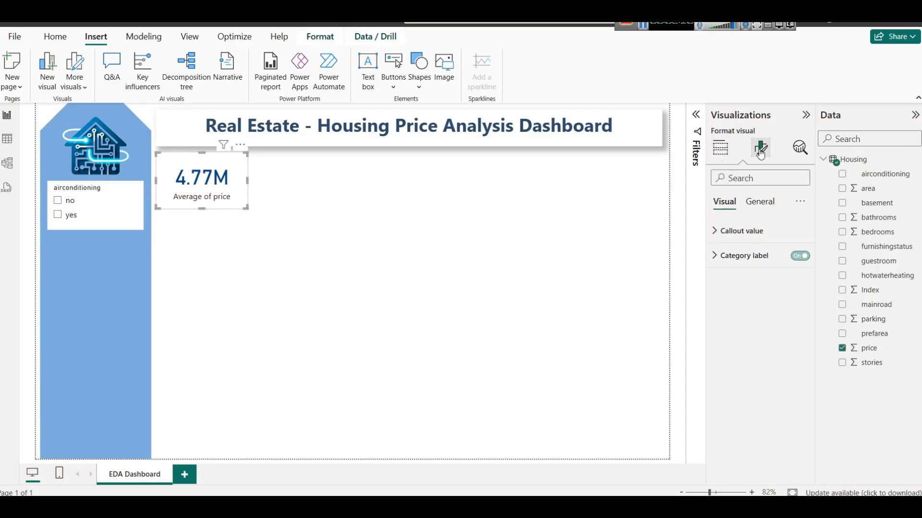
click(764, 203)
click(758, 280)
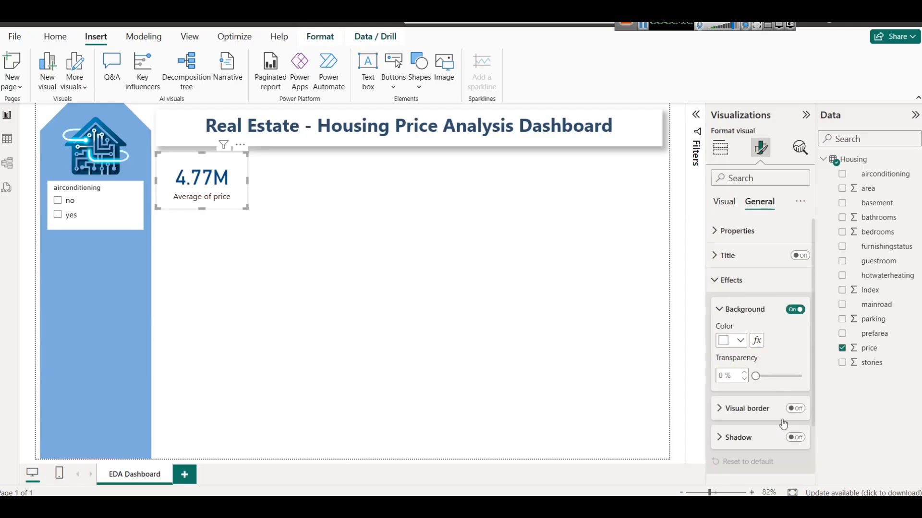
click(799, 441)
click(522, 338)
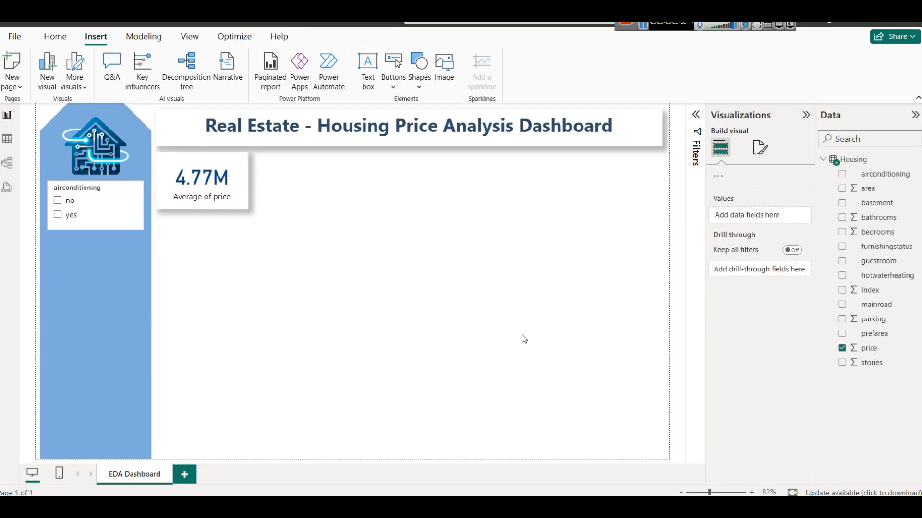
Shorten the average price card slightly from its lower edge.
click(191, 156)
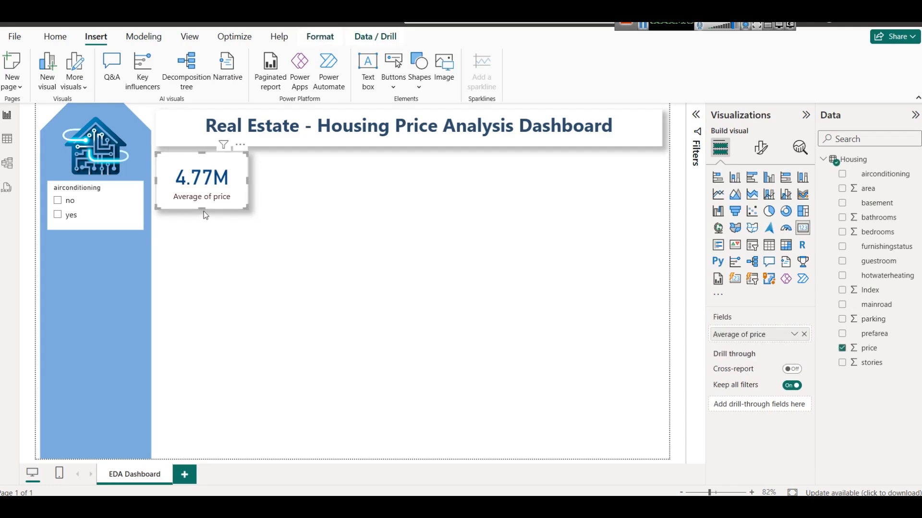
drag(203, 210, 203, 202)
click(359, 218)
Duplicate the average price card and place the copy directly to its right beneath the title.
click(219, 176)
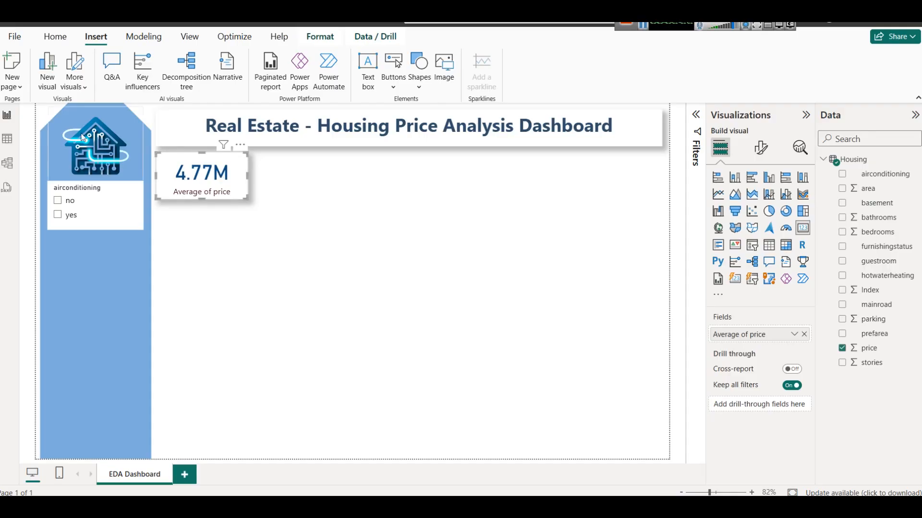
click(55, 37)
click(46, 72)
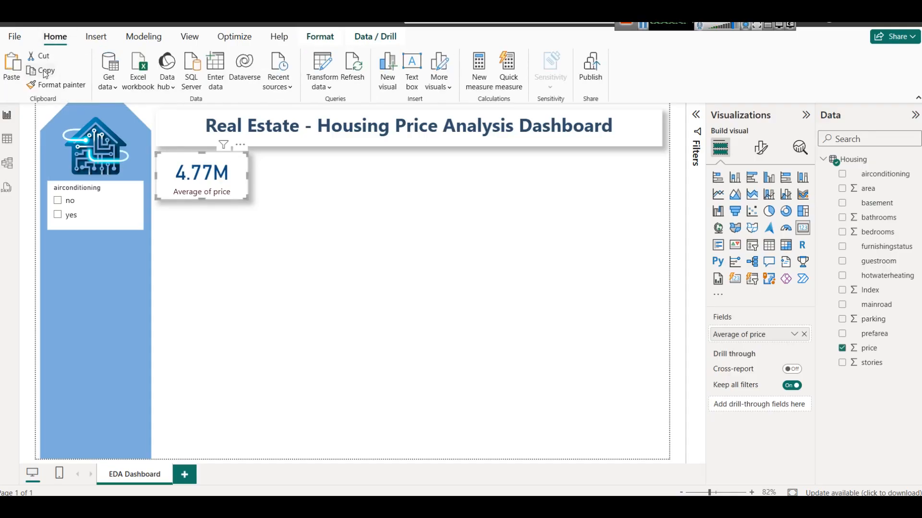
click(15, 67)
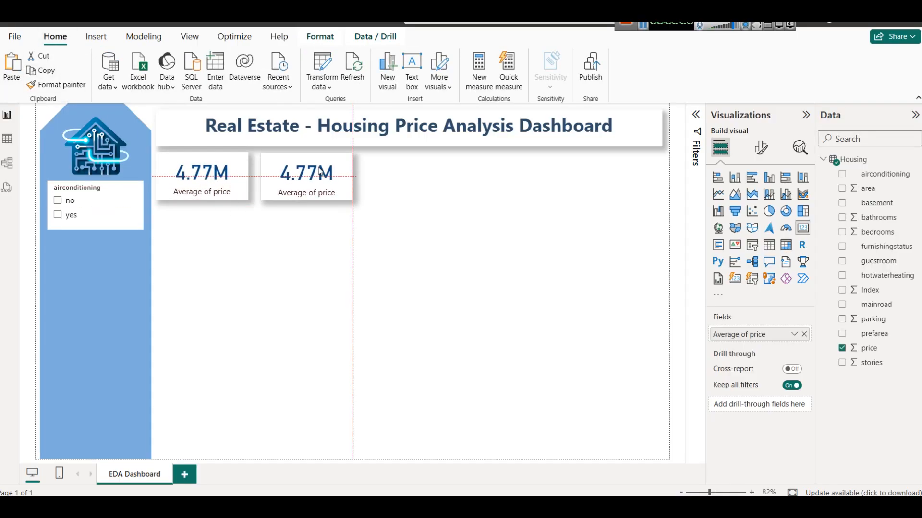
click(433, 227)
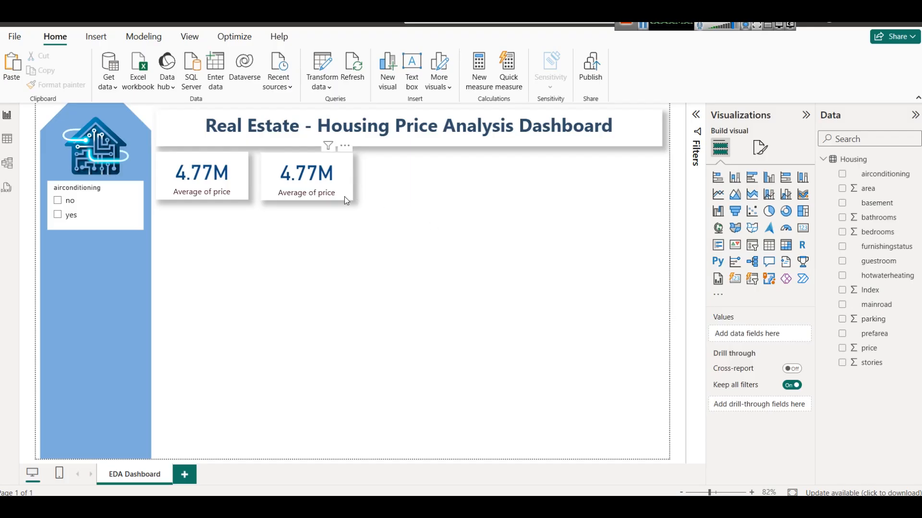
Examine the distinct values of the bedrooms and bathrooms columns in the Housing table, then return to the report page.
click(324, 183)
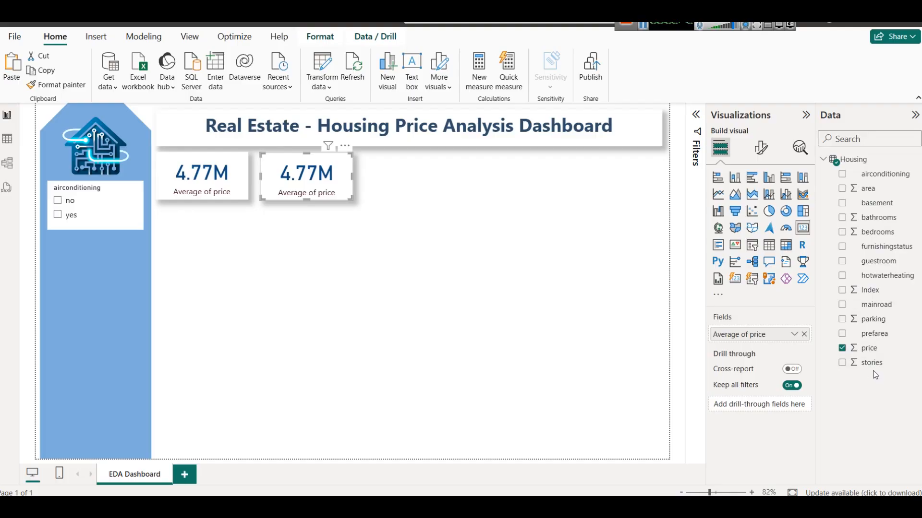
click(8, 138)
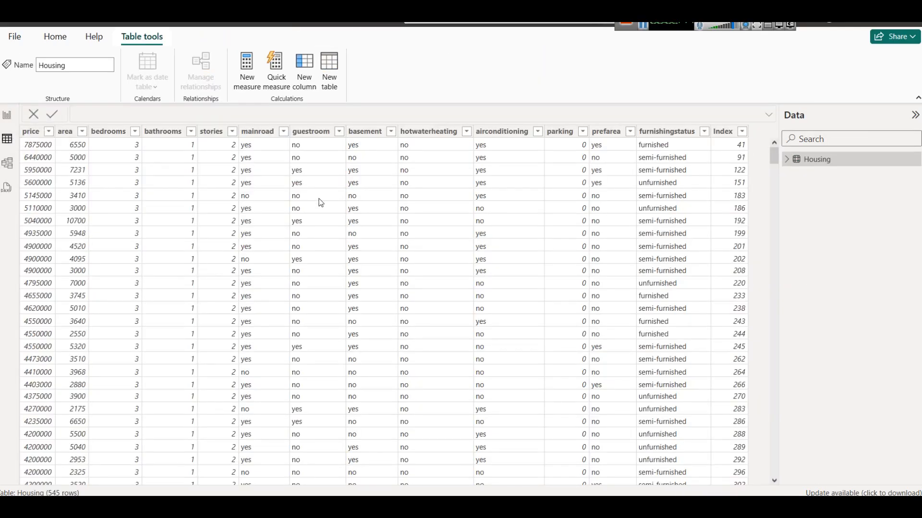
click(134, 131)
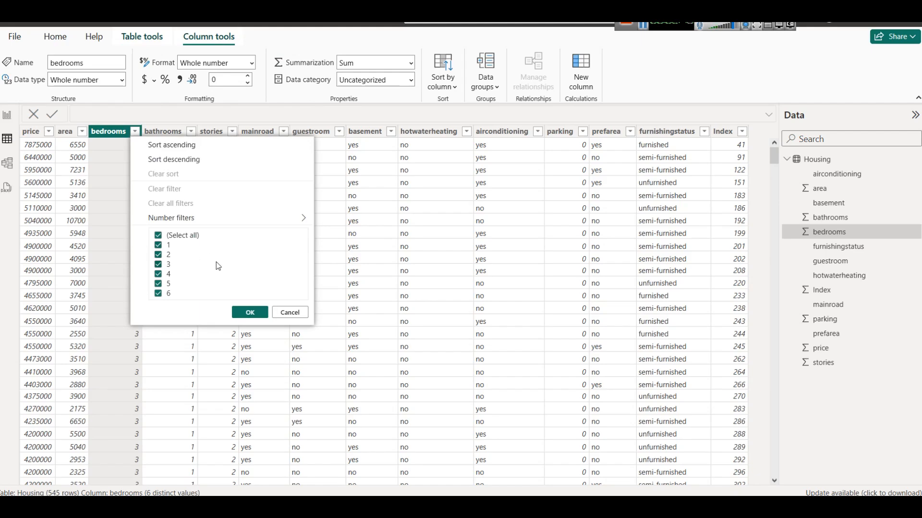
click(290, 312)
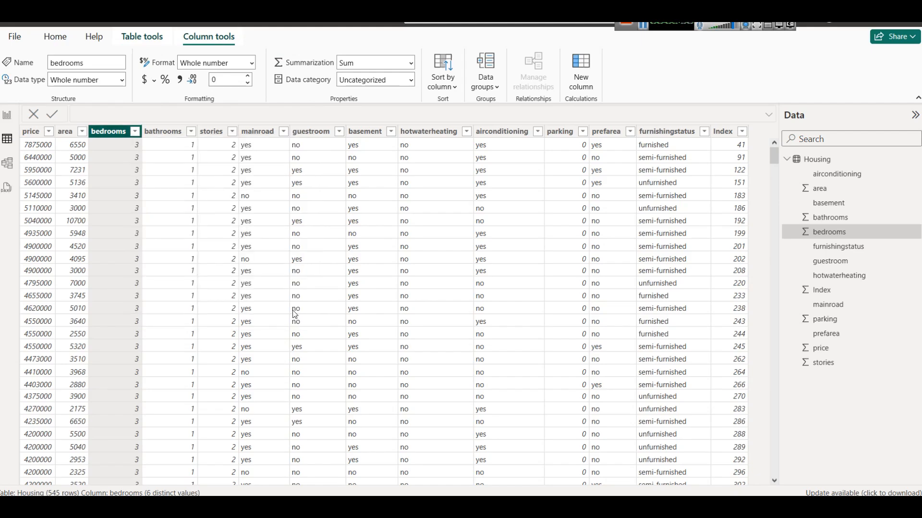
click(190, 131)
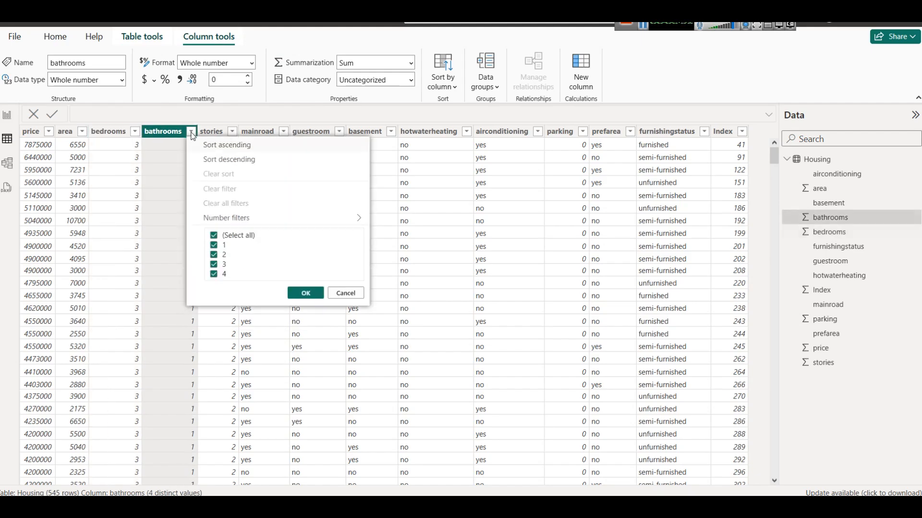
click(343, 294)
click(8, 116)
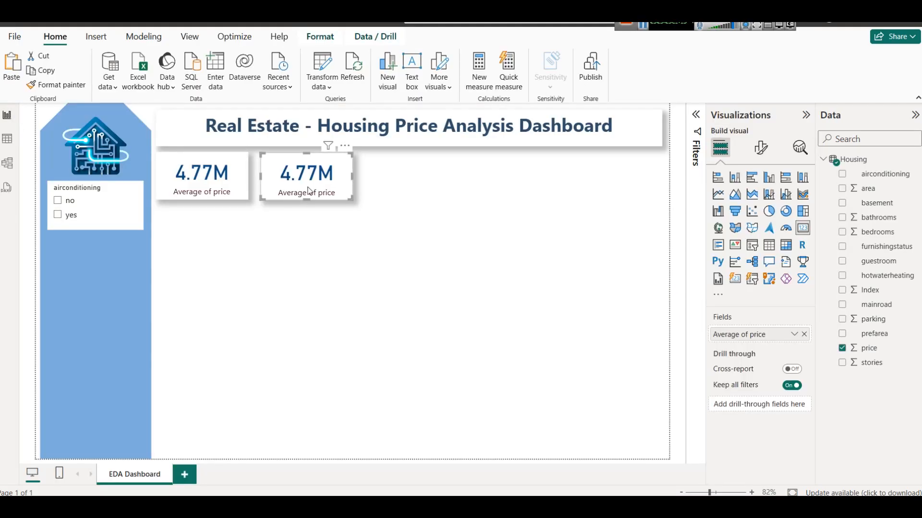
Replace the price field on the duplicated card with bathrooms, aggregated as Median.
click(804, 334)
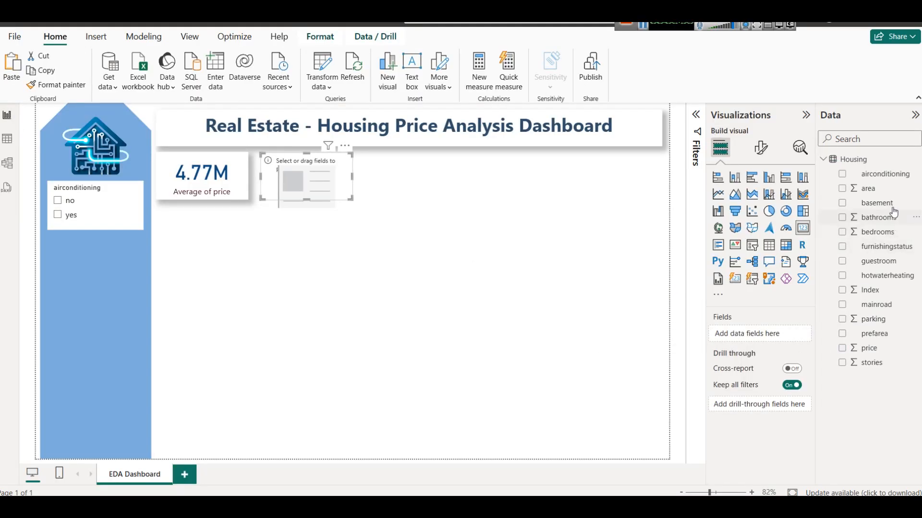
drag(886, 218, 789, 334)
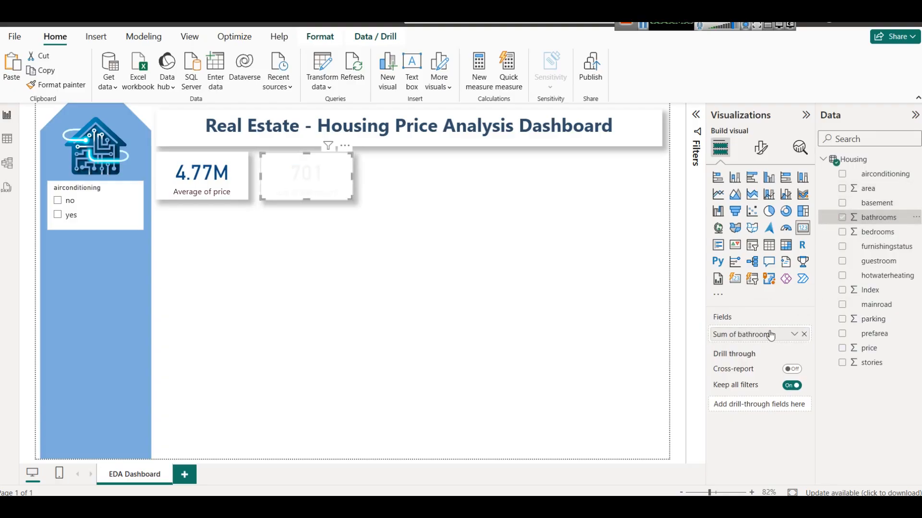
click(793, 335)
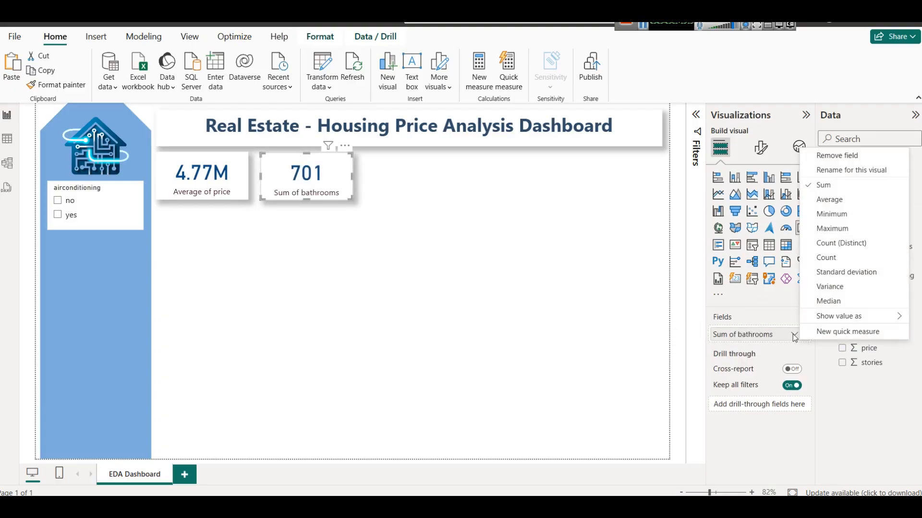
click(828, 301)
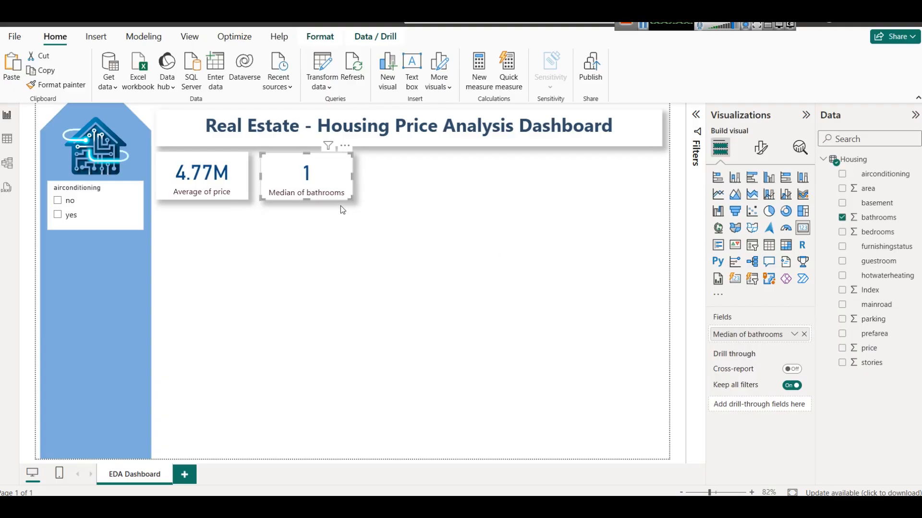
Change the bathrooms card's aggregation to Average and rename its field for this visual as Avg bathrooms.
click(793, 334)
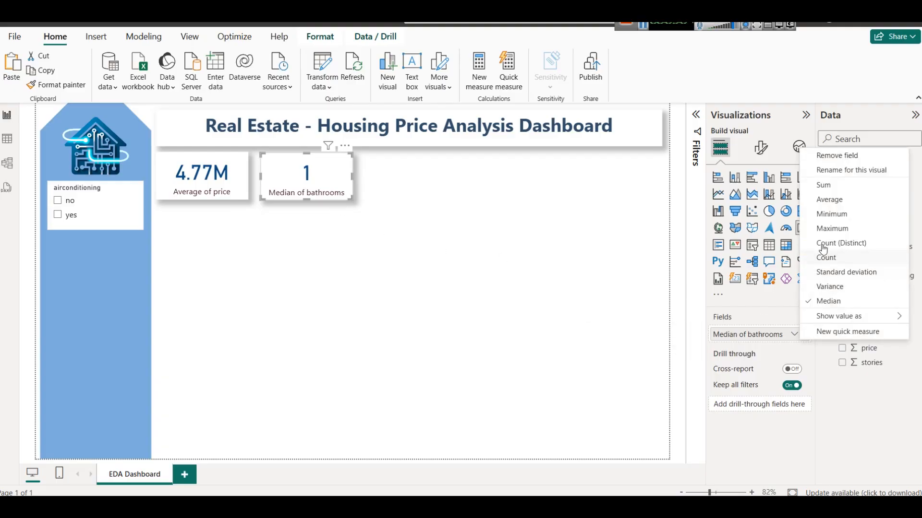
click(828, 205)
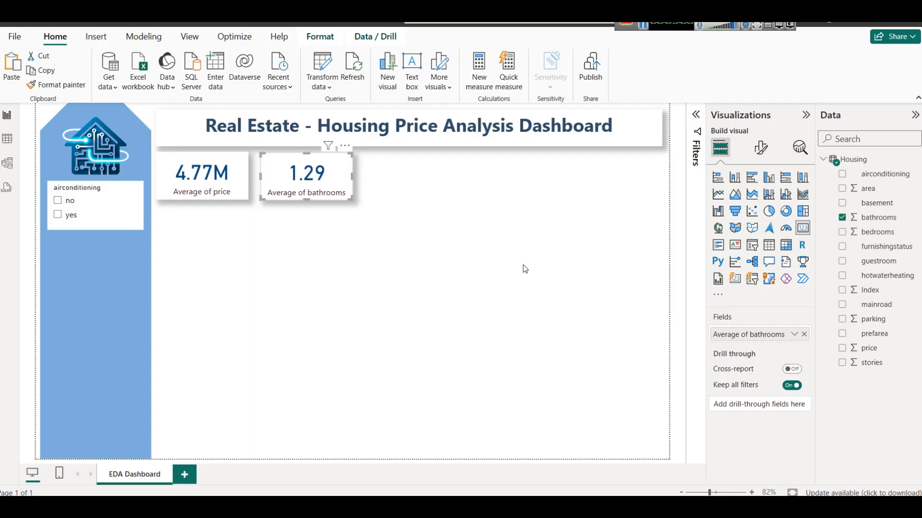
click(793, 335)
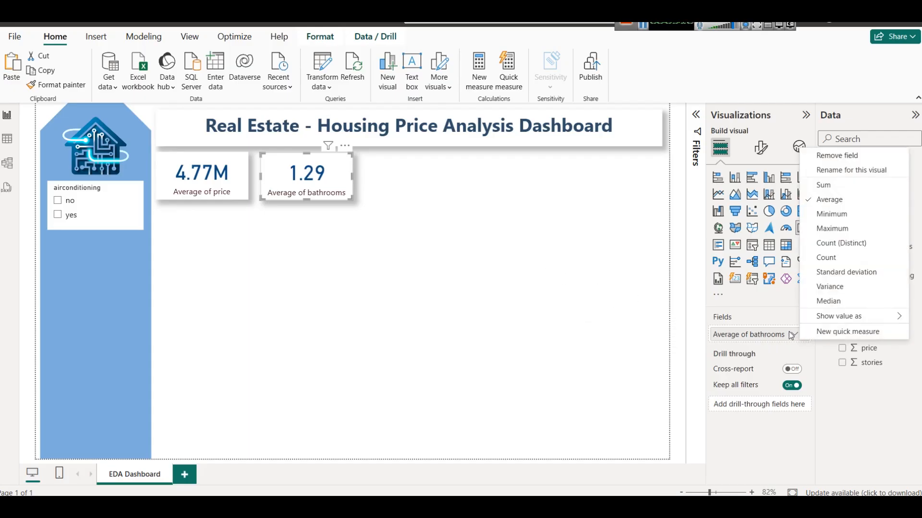
click(848, 169)
key(Left)
key(shift+Right)
key(shift+Right)
key(shift+Right)
key(shift+Right)
key(shift+Right)
key(shift+Right)
key(shift+Right)
key(shift+Right)
key(shift+Right)
text(Avg)
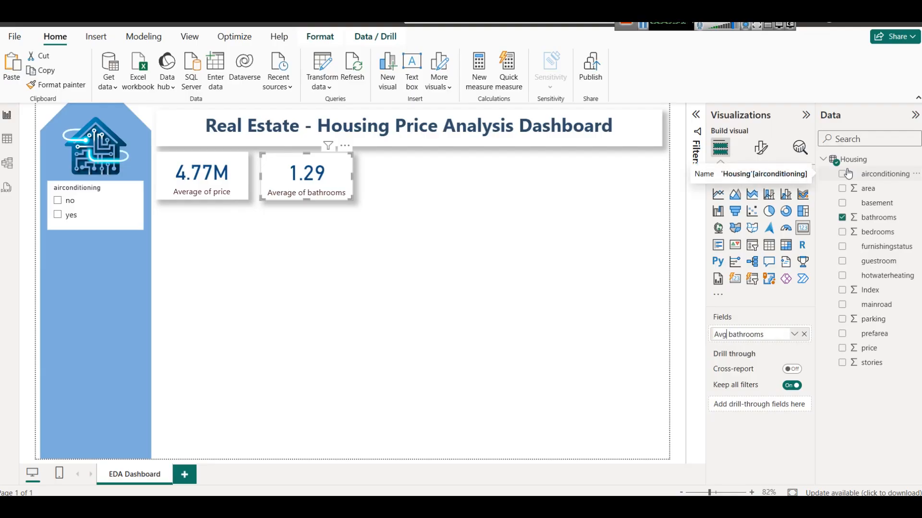
key(ctrl+a)
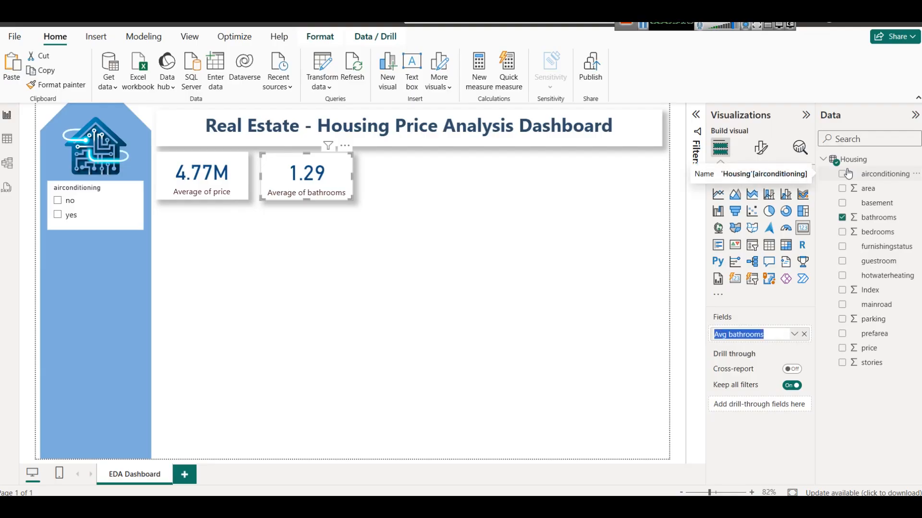
key(Return)
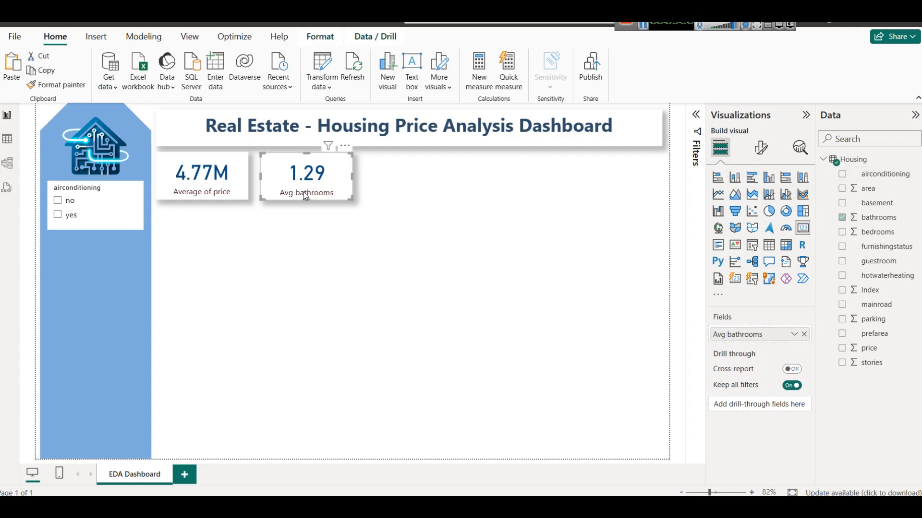
Duplicate the Avg bathrooms card directly to its right and replace the copy's field with bedrooms, aggregated as Median.
drag(305, 194, 397, 183)
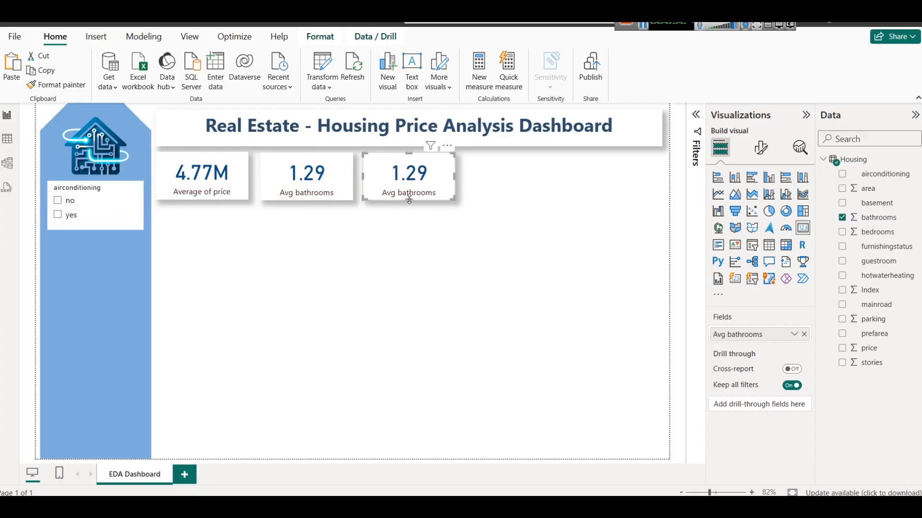
click(804, 334)
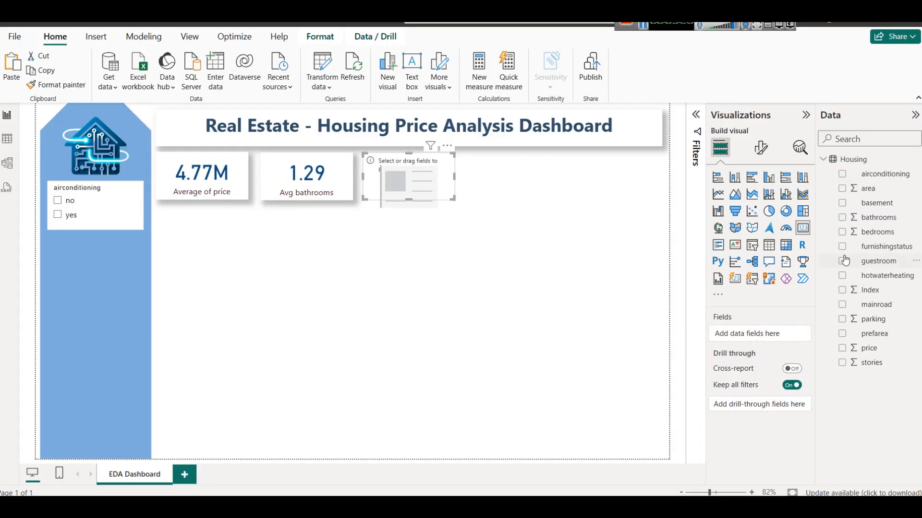
drag(859, 238, 732, 332)
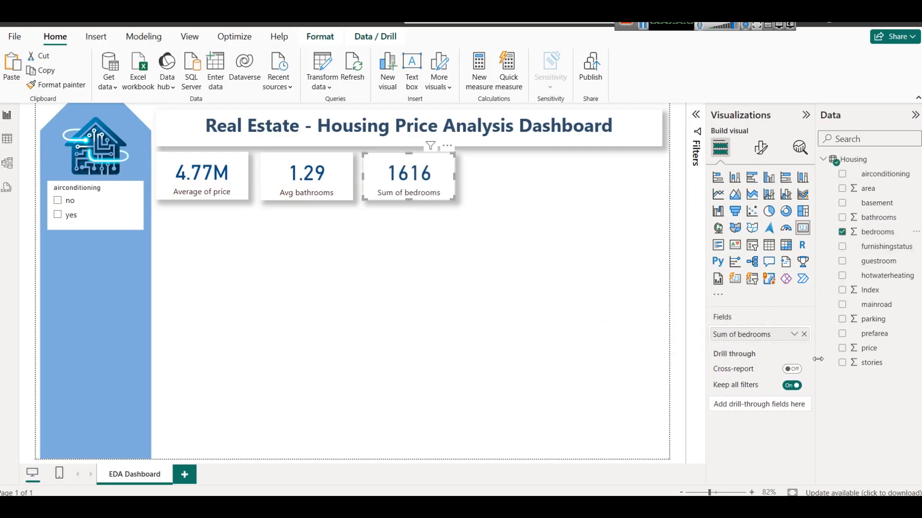
click(793, 336)
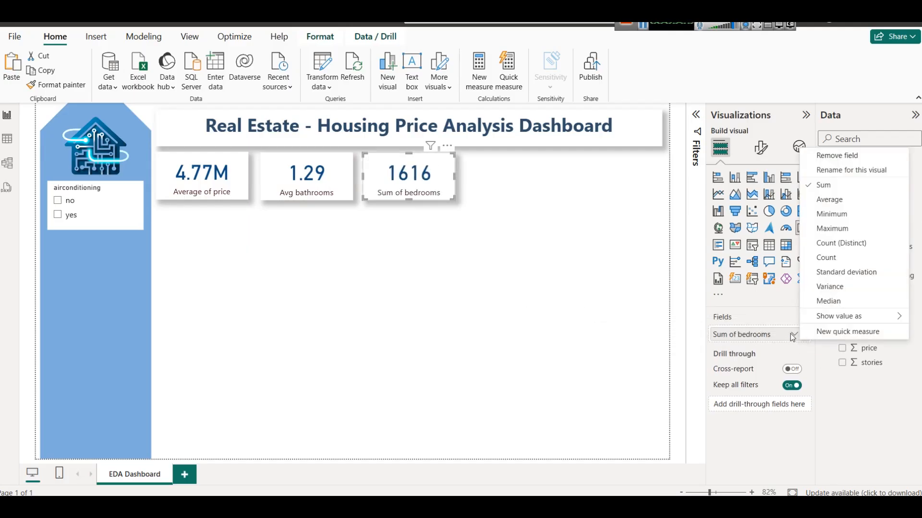
click(836, 303)
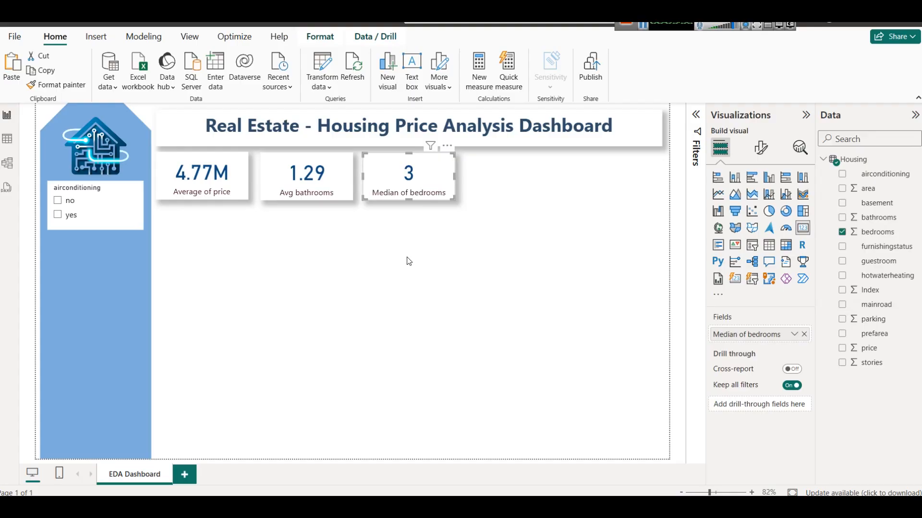
click(445, 274)
Duplicate the median bedrooms card and place the copy directly to its right in the card row.
click(427, 191)
key(ctrl+c)
key(ctrl+v)
drag(422, 190, 518, 189)
click(562, 272)
click(520, 179)
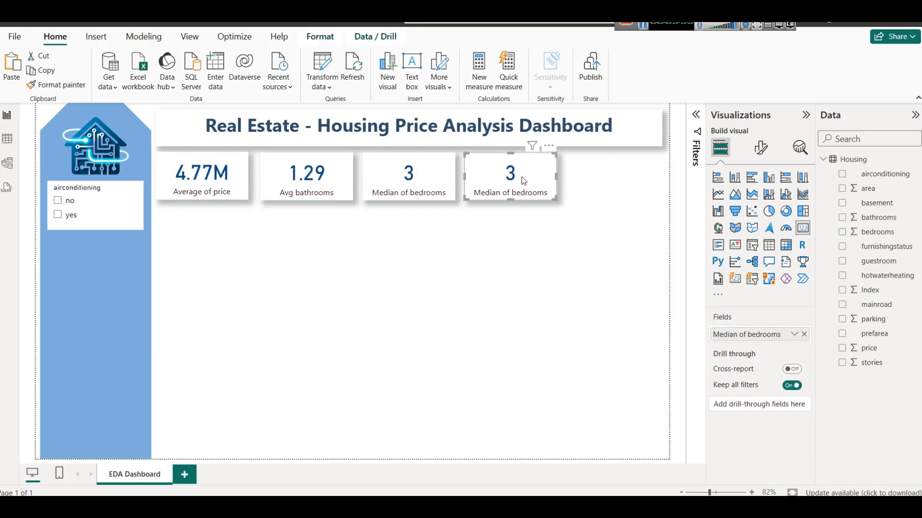
Replace the bedrooms field on the fourth card with parking, aggregated as Average.
click(804, 334)
drag(879, 318, 779, 327)
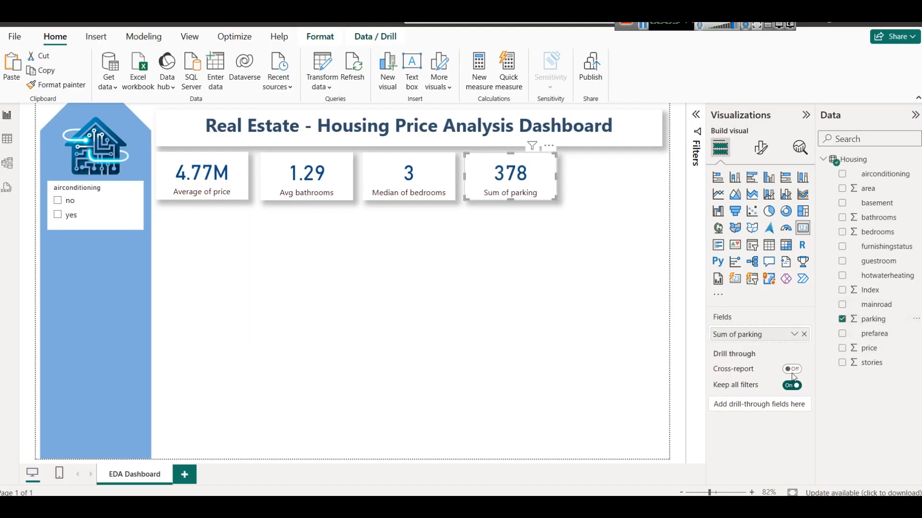
click(794, 334)
click(820, 299)
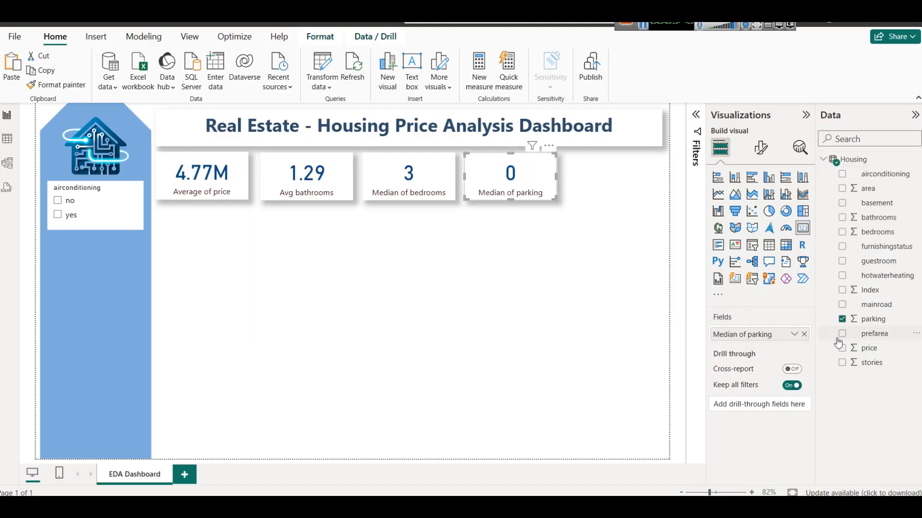
click(794, 335)
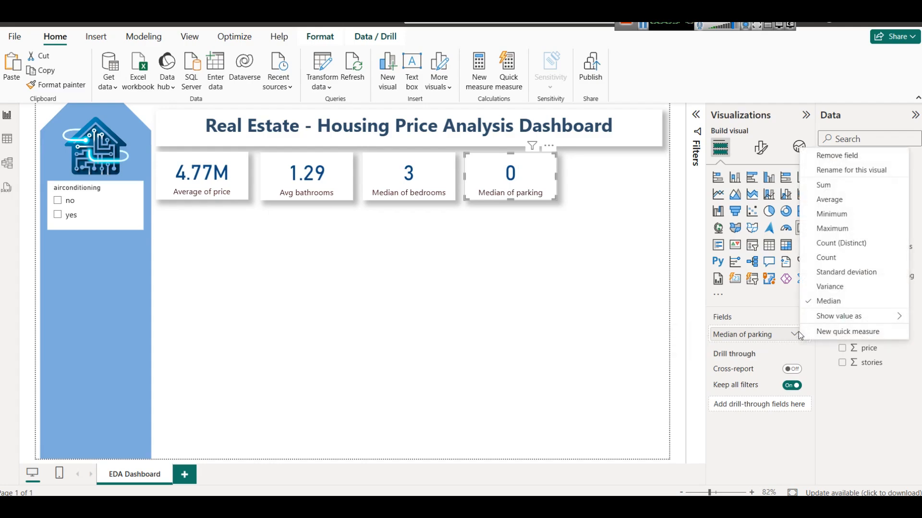
click(840, 201)
click(515, 239)
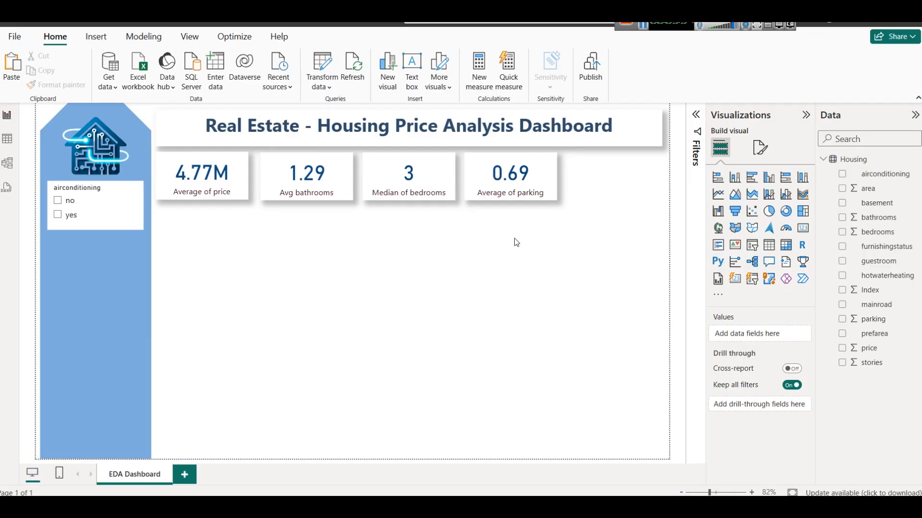
Duplicate the average parking card and place the copy at the right end of the card row.
click(526, 181)
key(ctrl+c)
key(ctrl+v)
drag(527, 184, 653, 176)
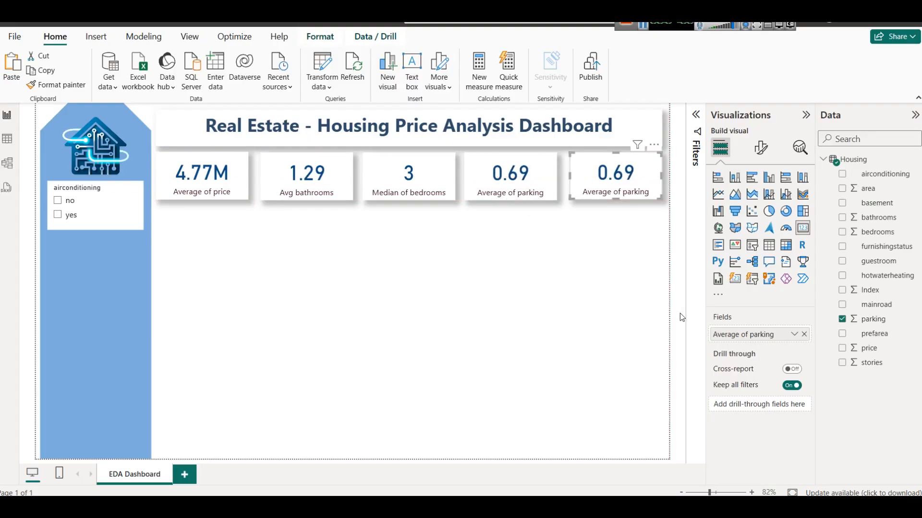
Replace the parking field on the fifth card with stories, aggregated as Average.
click(804, 334)
drag(848, 364, 720, 331)
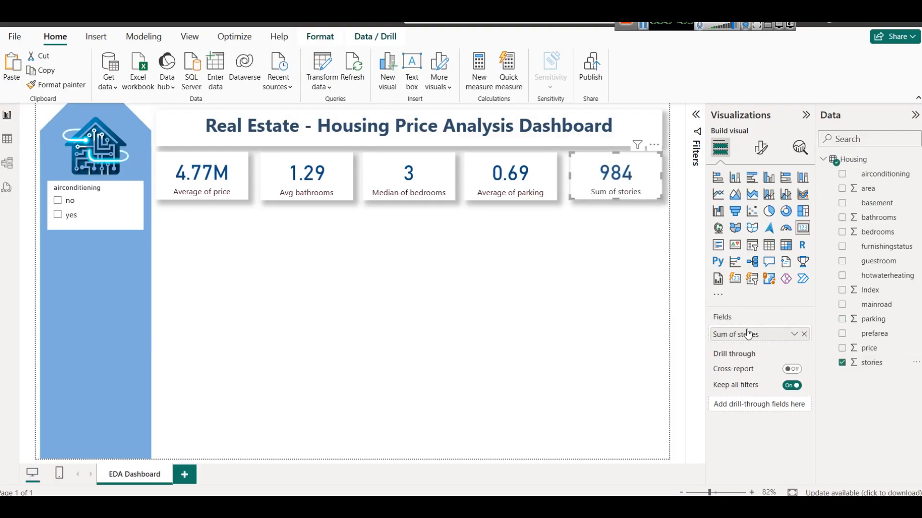
click(795, 336)
click(834, 200)
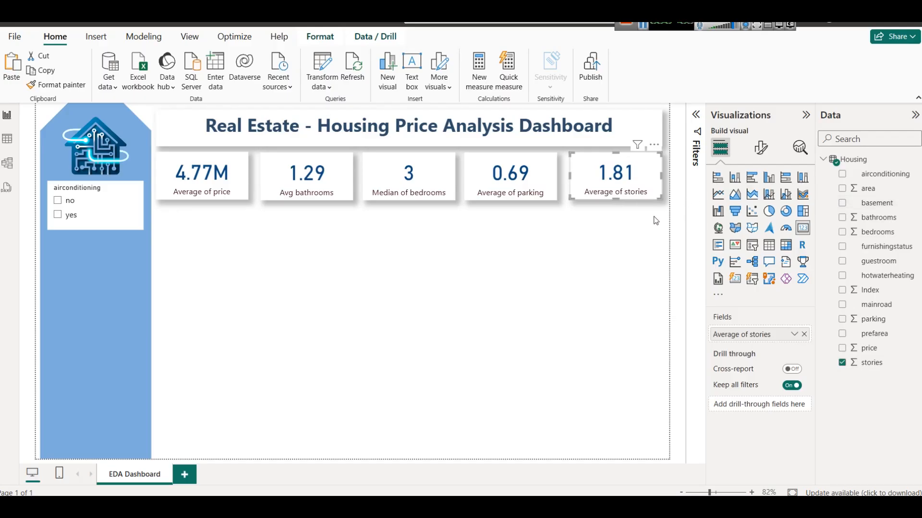
click(596, 271)
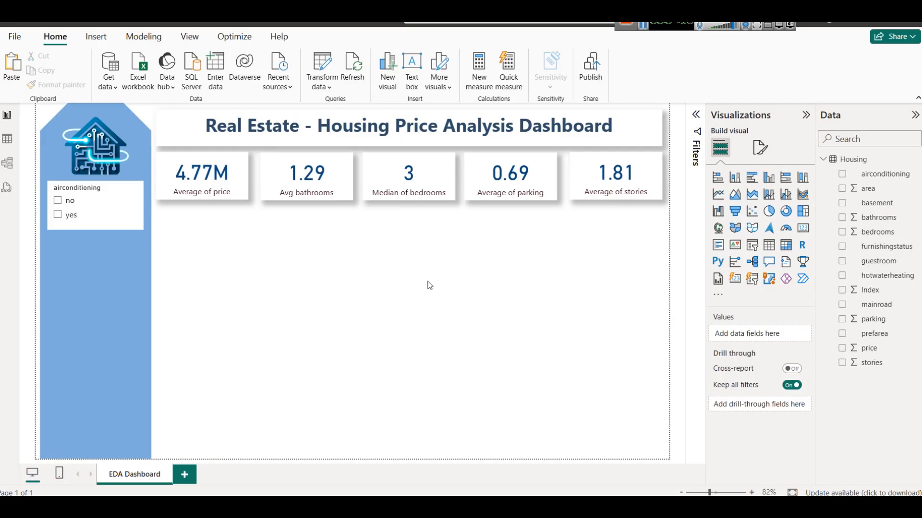
Try the Dropdown style on the airconditioning slicer and preview its expanded option list.
click(129, 231)
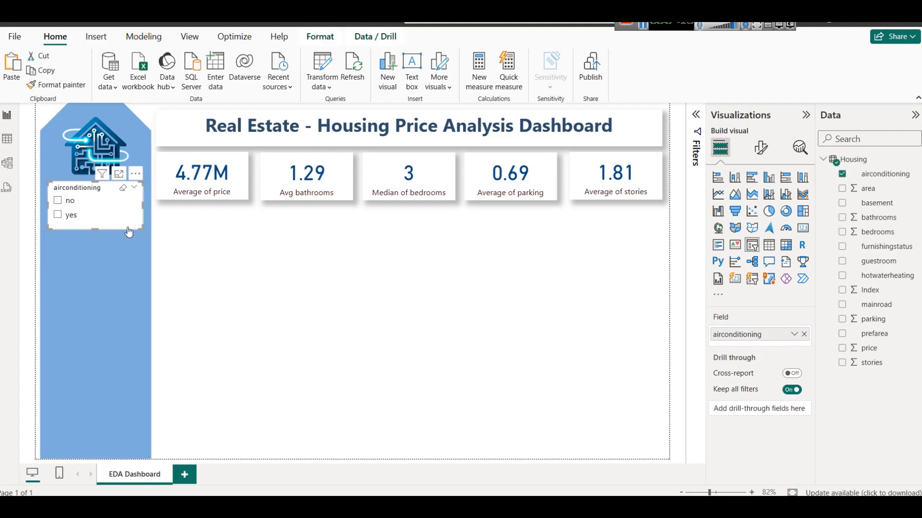
click(758, 147)
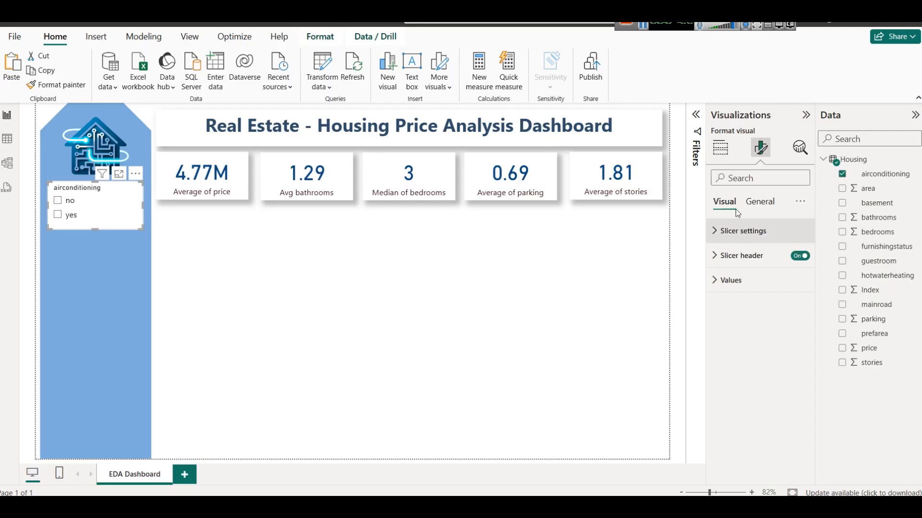
click(721, 148)
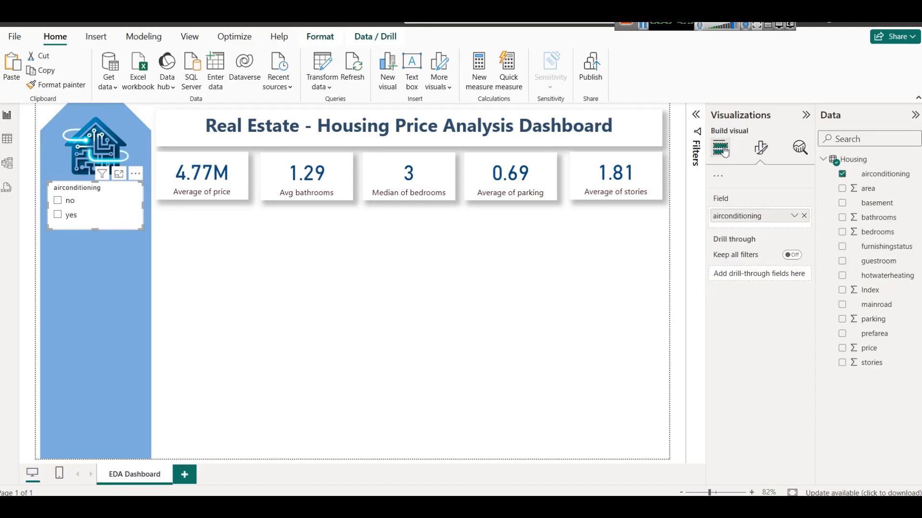
click(761, 148)
click(729, 232)
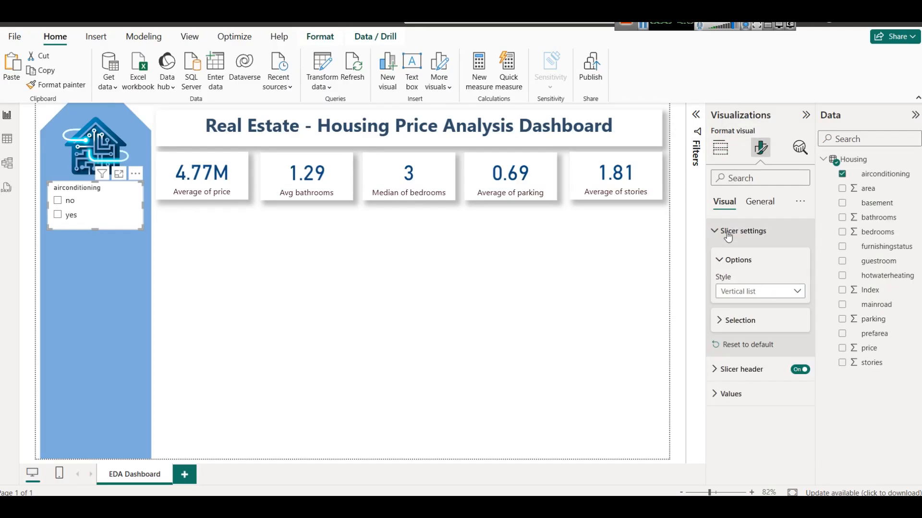
click(739, 296)
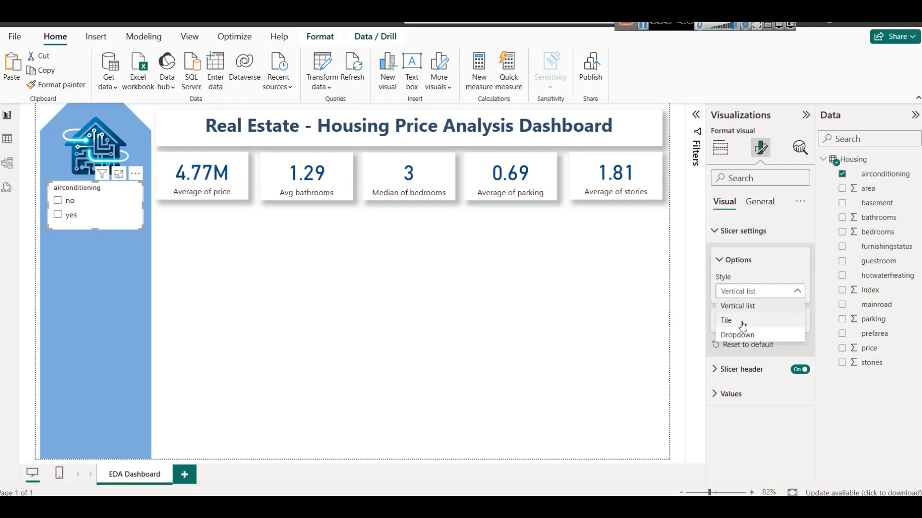
click(737, 334)
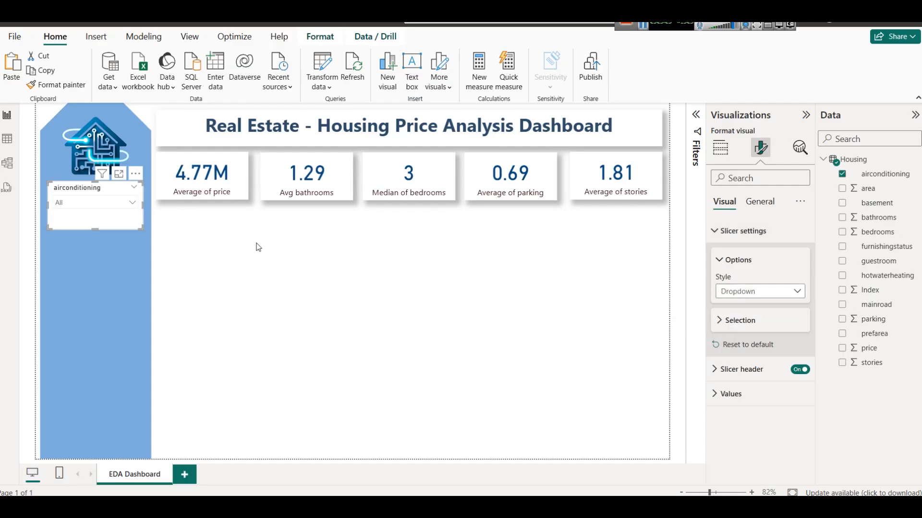
click(120, 208)
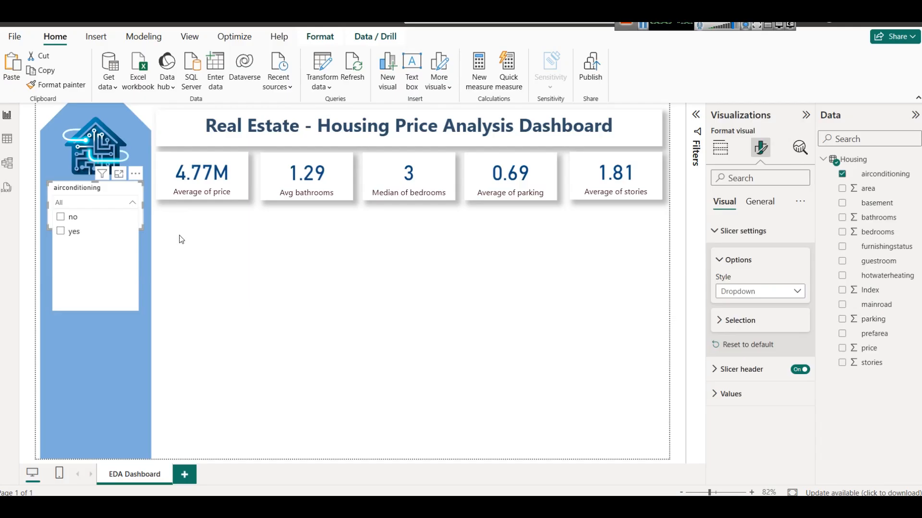
click(382, 305)
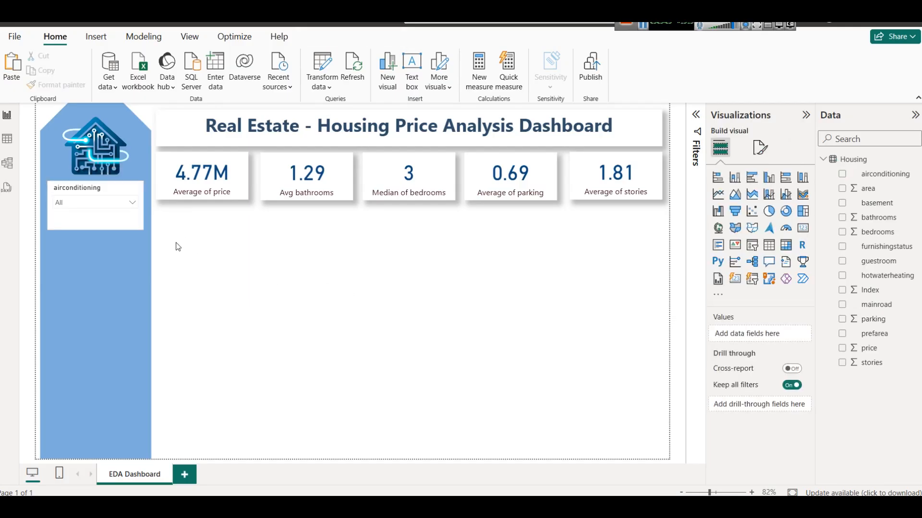
Try the Tile style on the airconditioning slicer and switch it back to Vertical list.
click(108, 191)
click(761, 148)
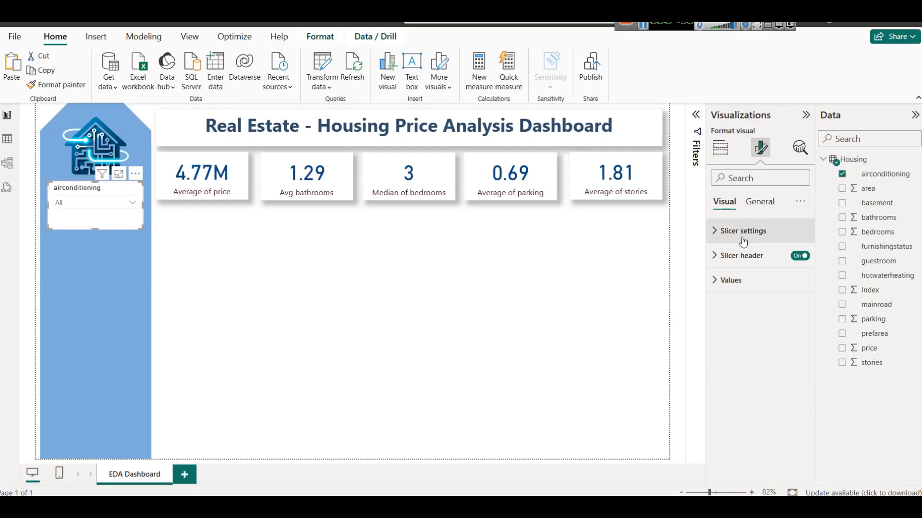
click(742, 232)
click(747, 292)
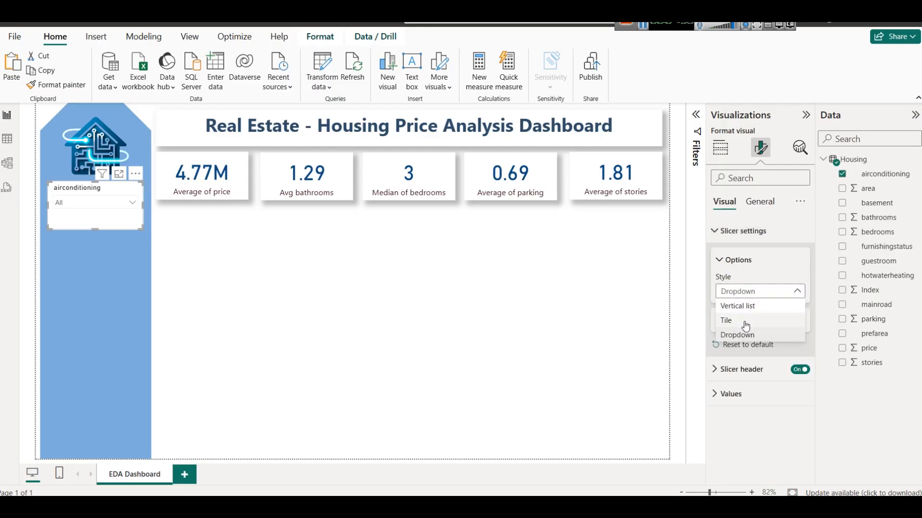
click(746, 320)
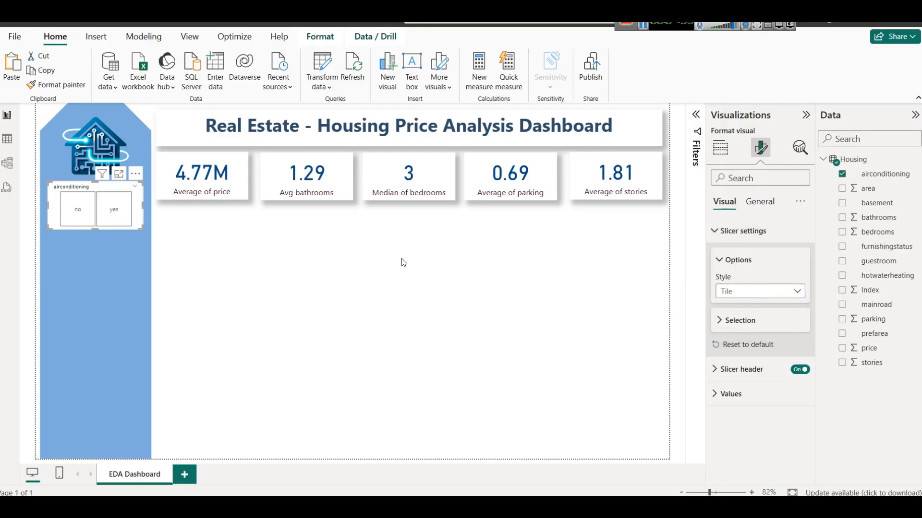
click(748, 290)
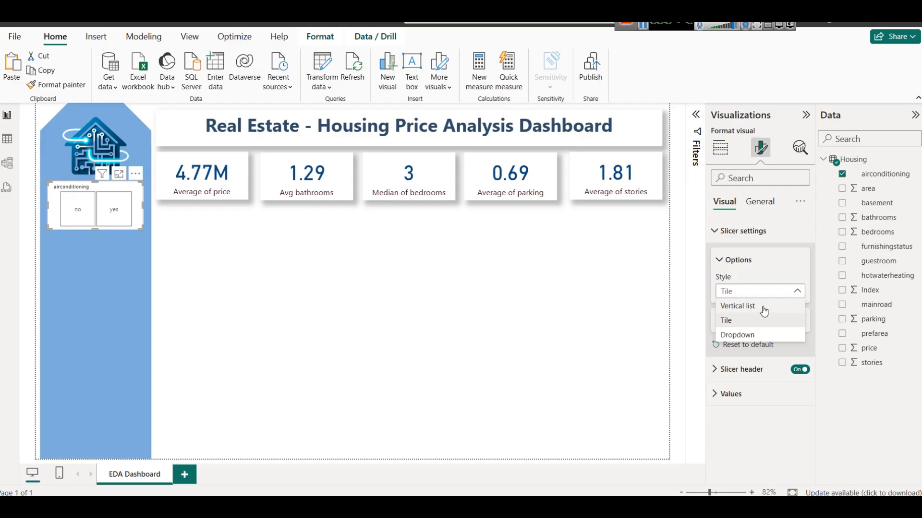
click(764, 311)
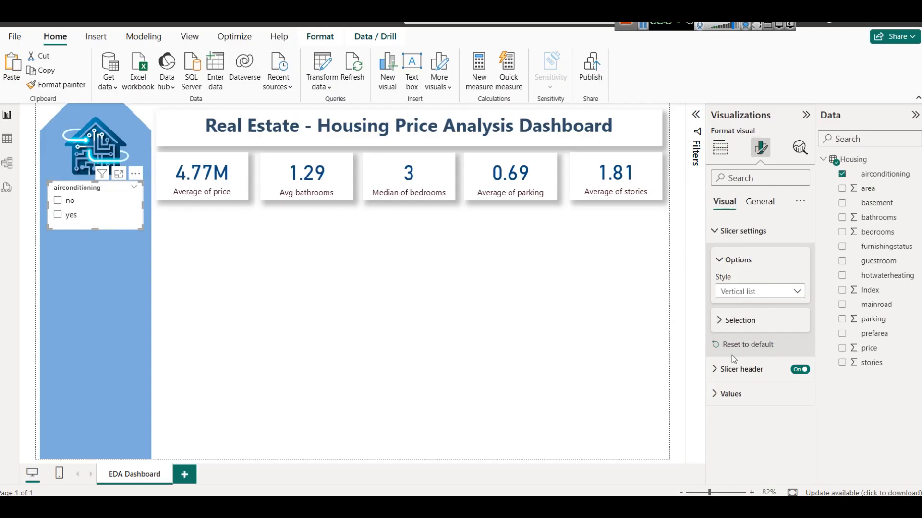
Format the airconditioning slicer's header text as bold with a dark navy font color.
click(740, 370)
scroll(739, 371, down, 5)
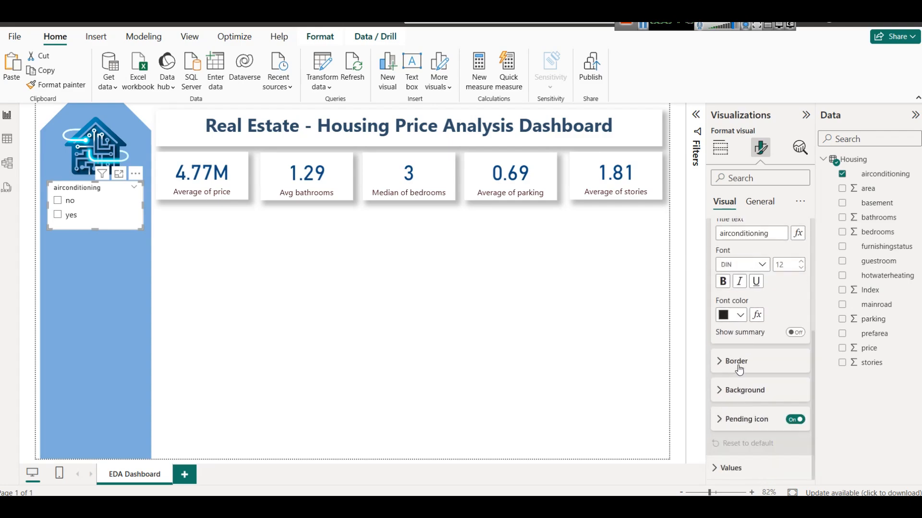
click(740, 314)
click(782, 220)
click(723, 283)
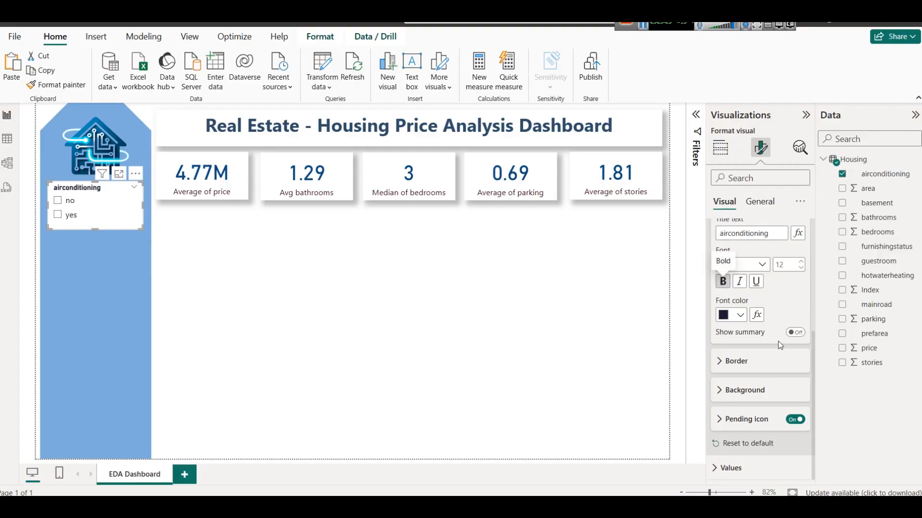
Set the font color of the airconditioning slicer's values to dark green.
click(744, 473)
click(739, 354)
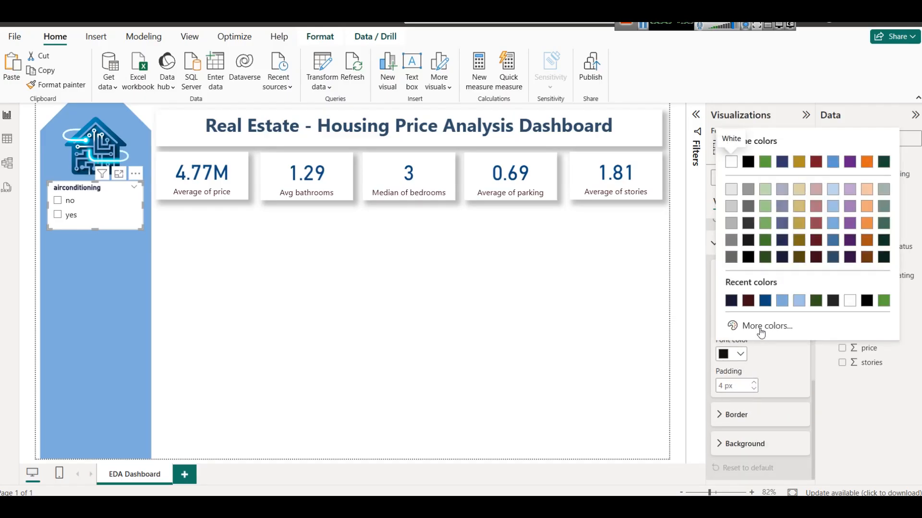
click(765, 263)
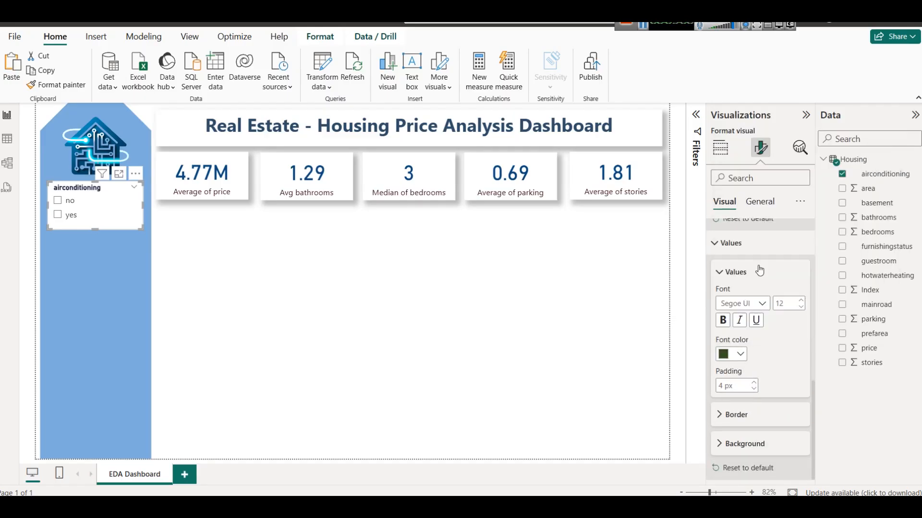
click(357, 289)
Turn off the airconditioning slicer's background so the sidebar color shows through.
click(128, 224)
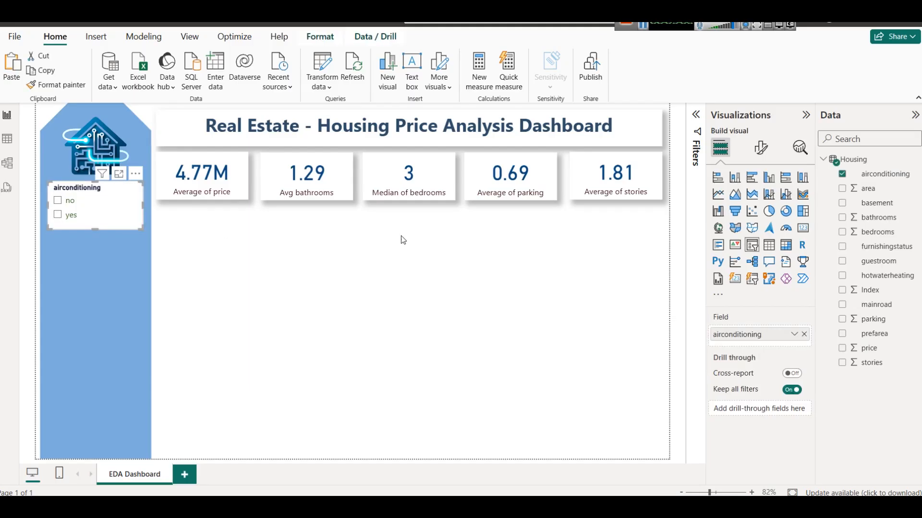
click(761, 148)
click(759, 201)
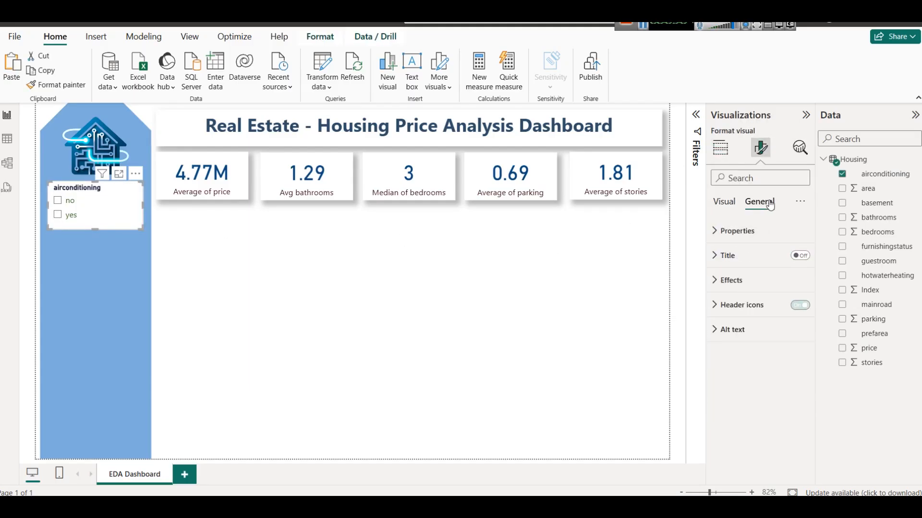
click(747, 280)
click(795, 309)
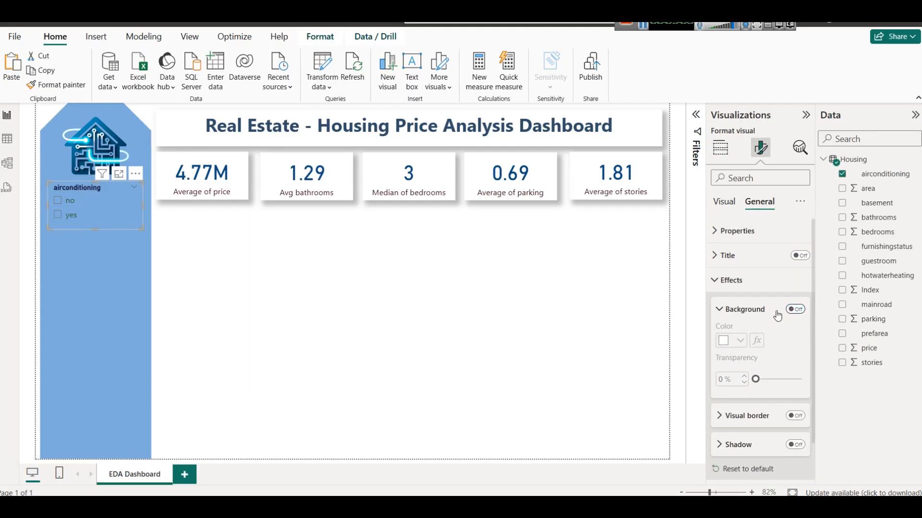
click(182, 282)
Make the airconditioning slicer's option values bold and set their font size to 14.
click(127, 226)
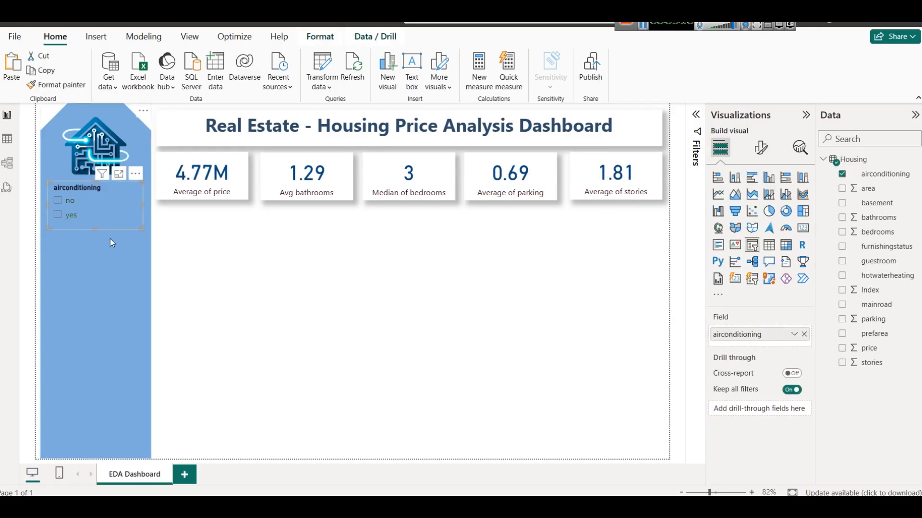
click(762, 147)
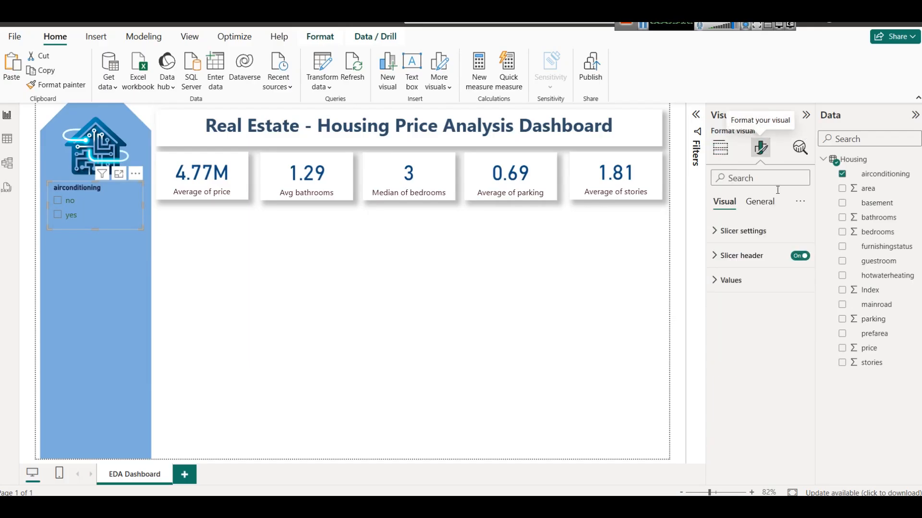
click(745, 278)
click(724, 360)
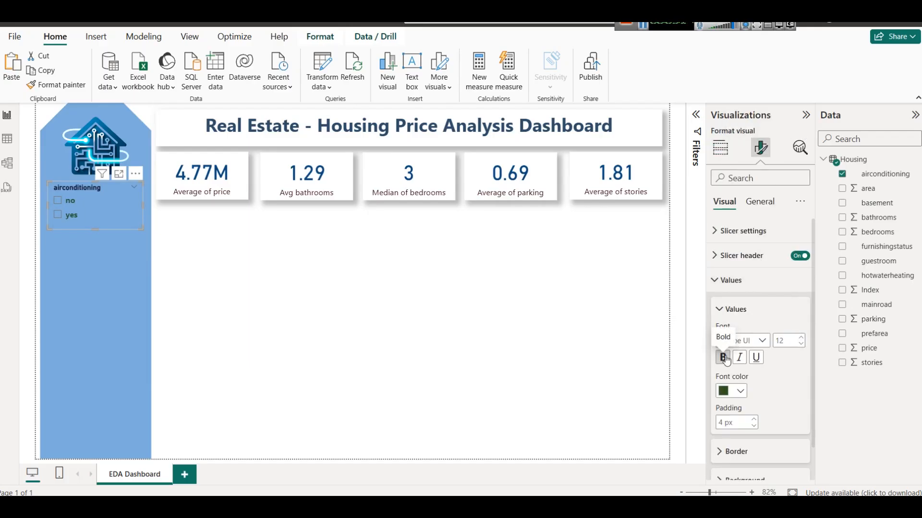
click(741, 389)
click(801, 338)
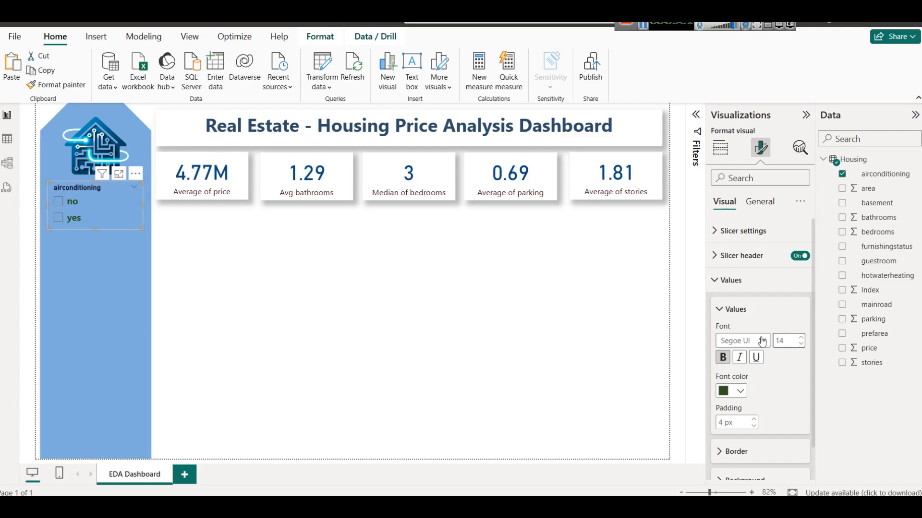
Set the airconditioning slicer's header text to font size 14.
click(742, 255)
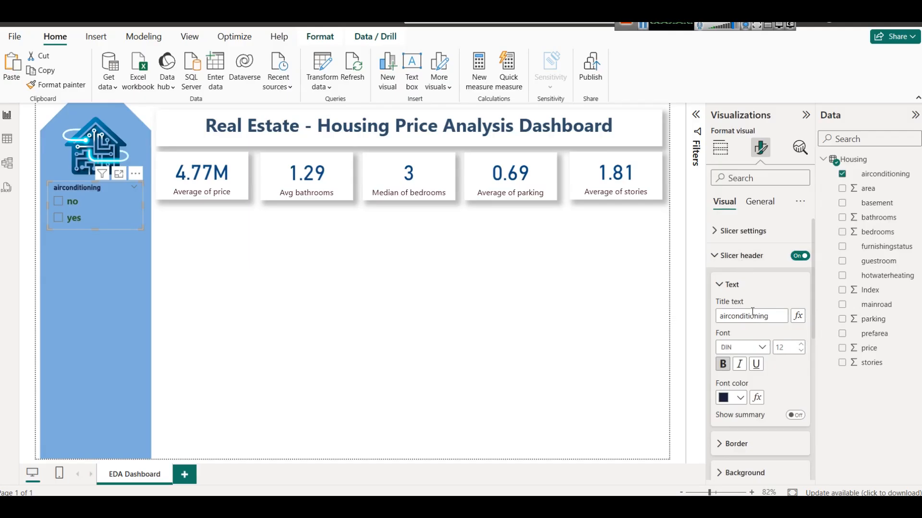
click(801, 346)
click(800, 347)
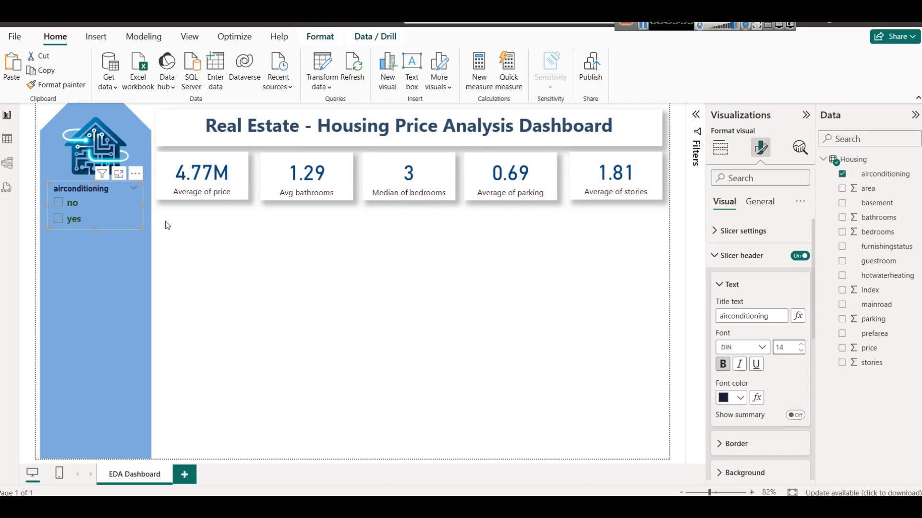
Rename the slicer's airconditioning field to Airconditioning for this visual.
click(720, 148)
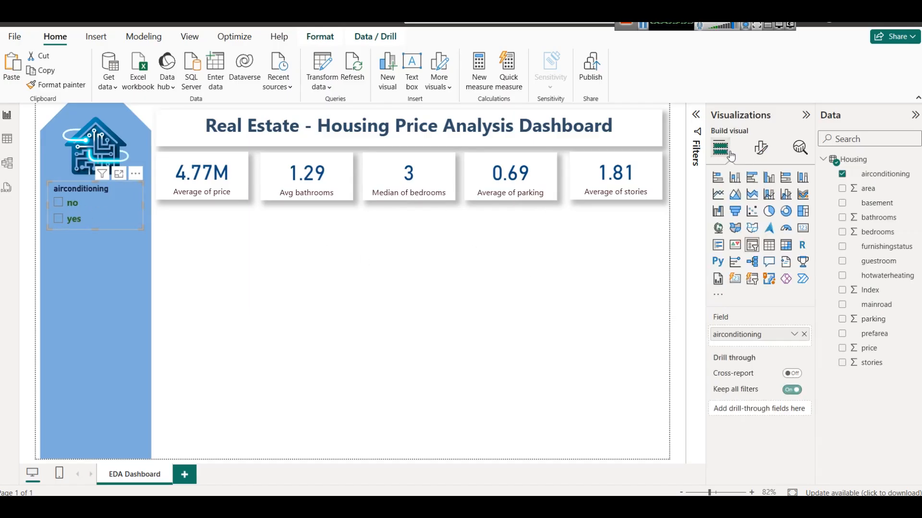
click(795, 335)
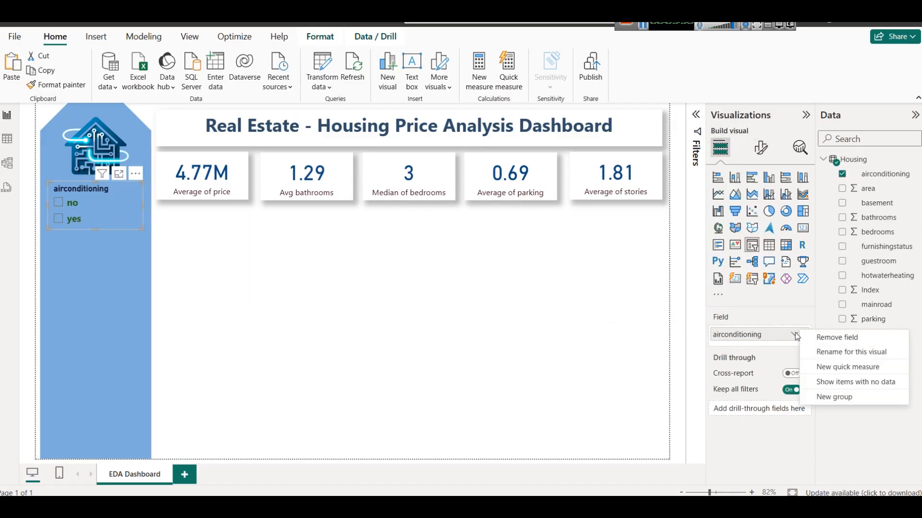
click(832, 352)
text(A)
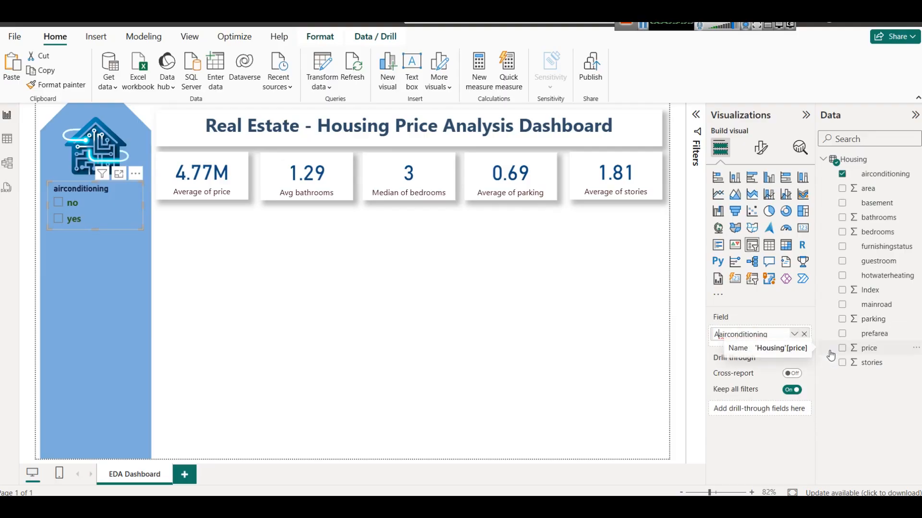
key(Delete)
key(Return)
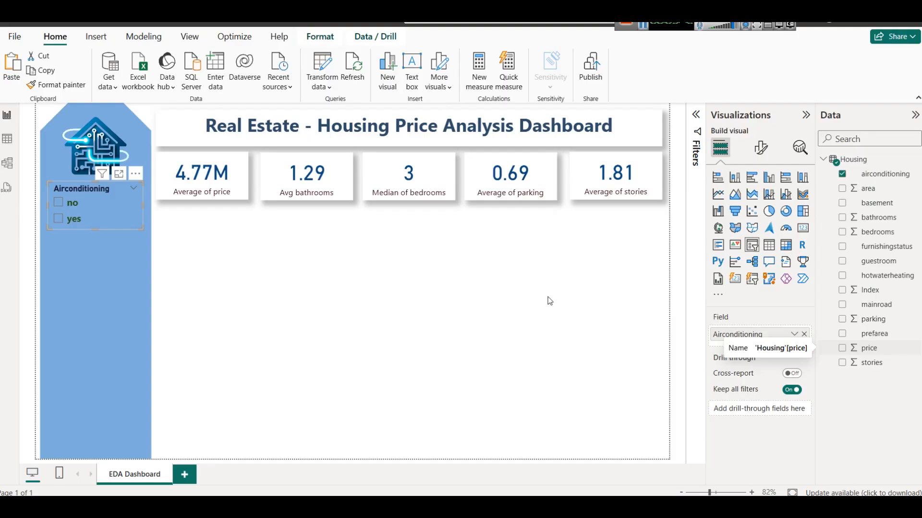
click(295, 276)
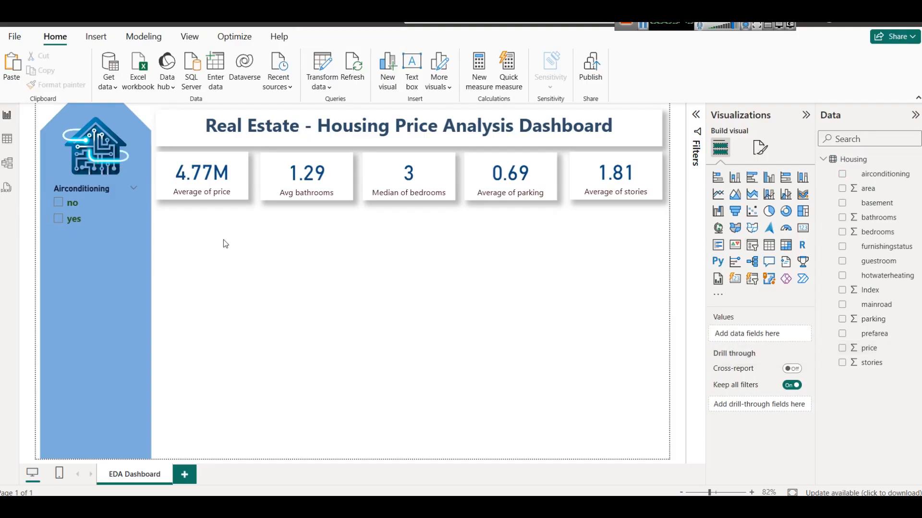
Turn on the shadow effect for the Airconditioning slicer.
click(133, 224)
click(133, 225)
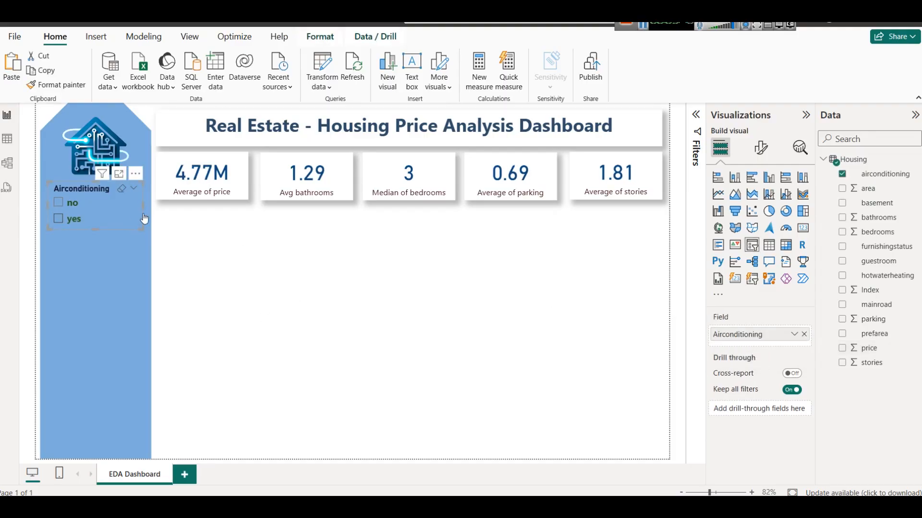
click(761, 148)
click(759, 201)
click(759, 293)
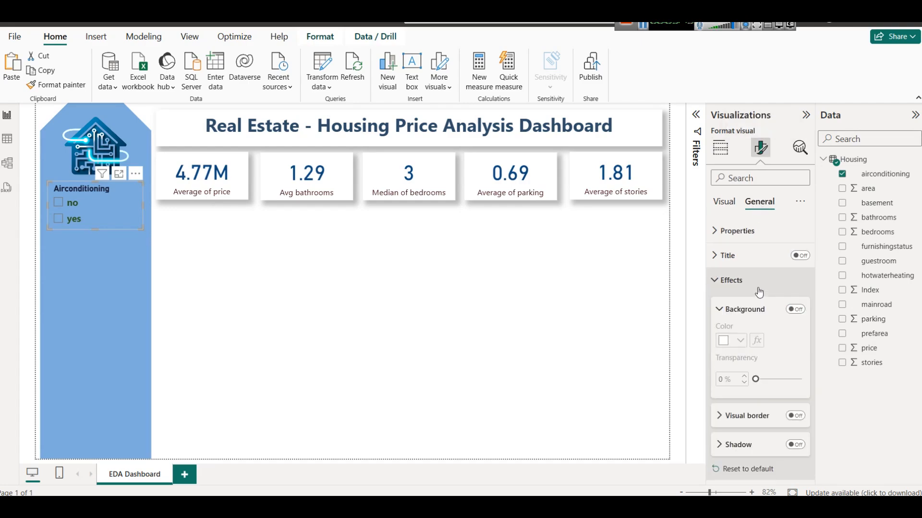
click(793, 445)
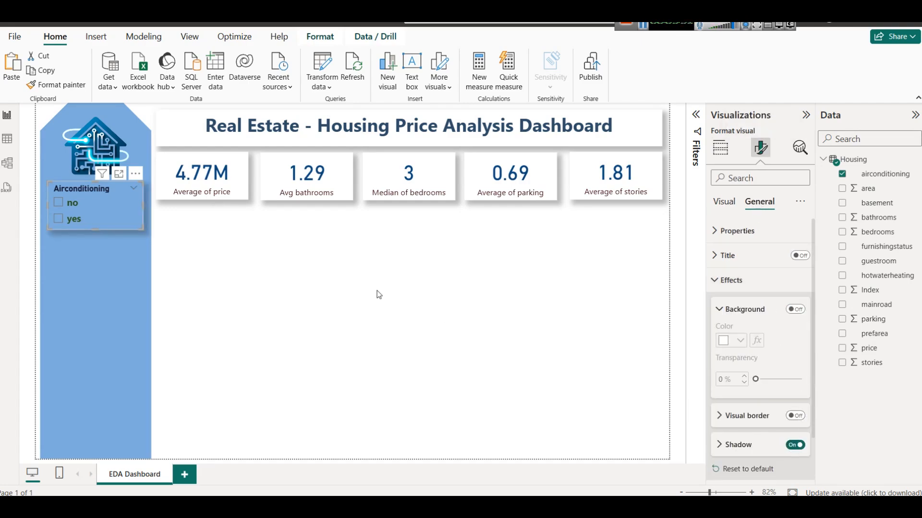
click(333, 285)
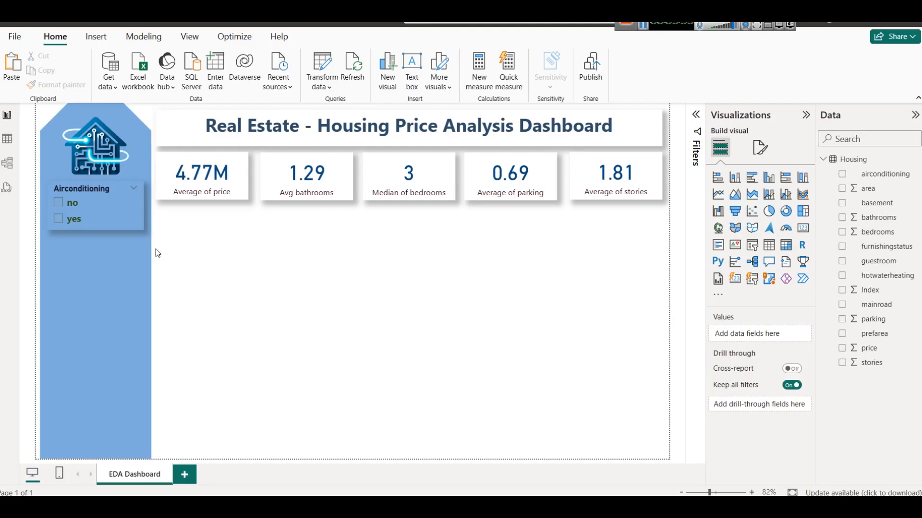
Change the font color of the Airconditioning slicer's values to dark navy.
click(128, 228)
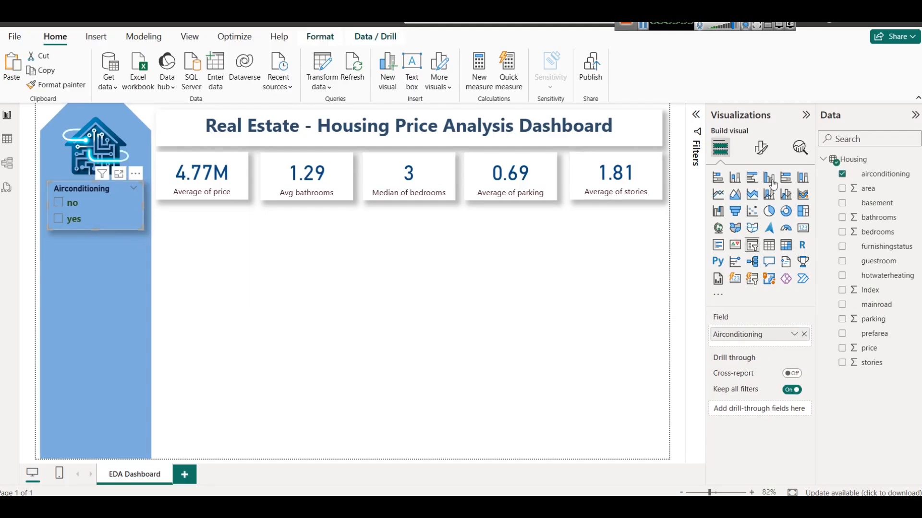
click(761, 148)
click(744, 279)
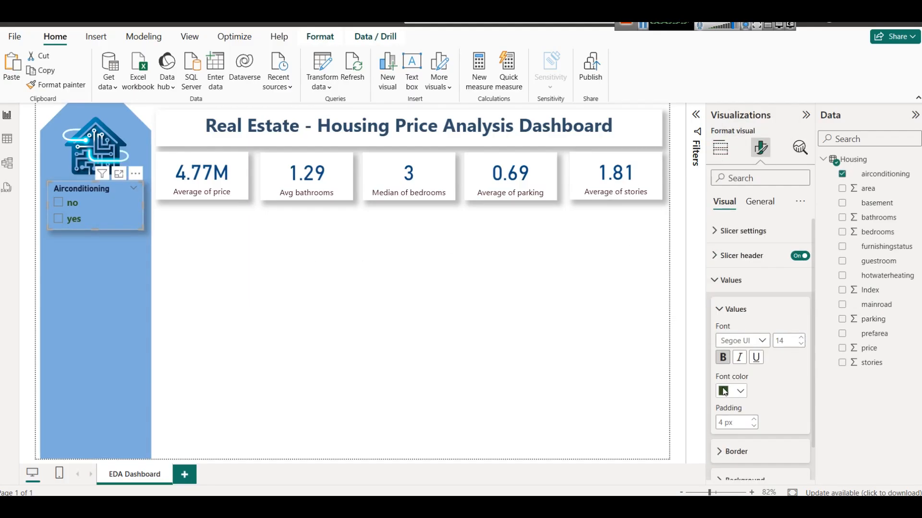
click(724, 392)
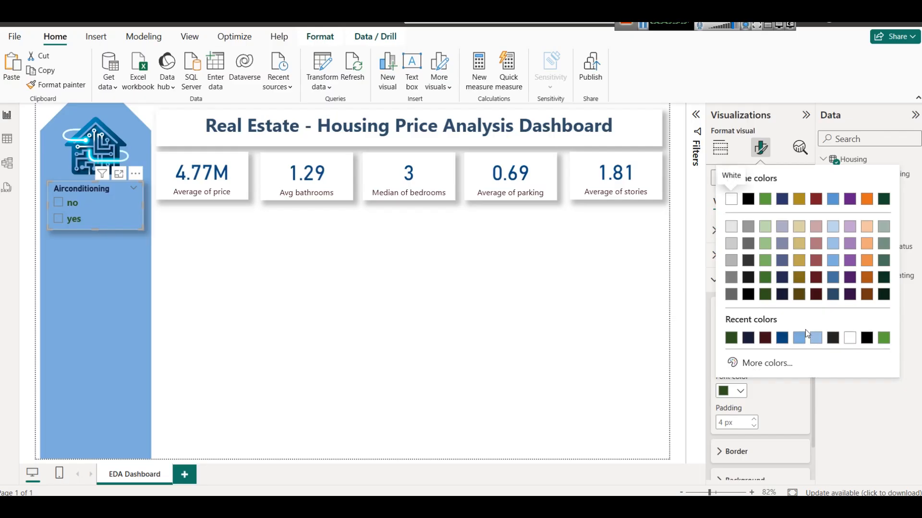
click(781, 295)
click(217, 257)
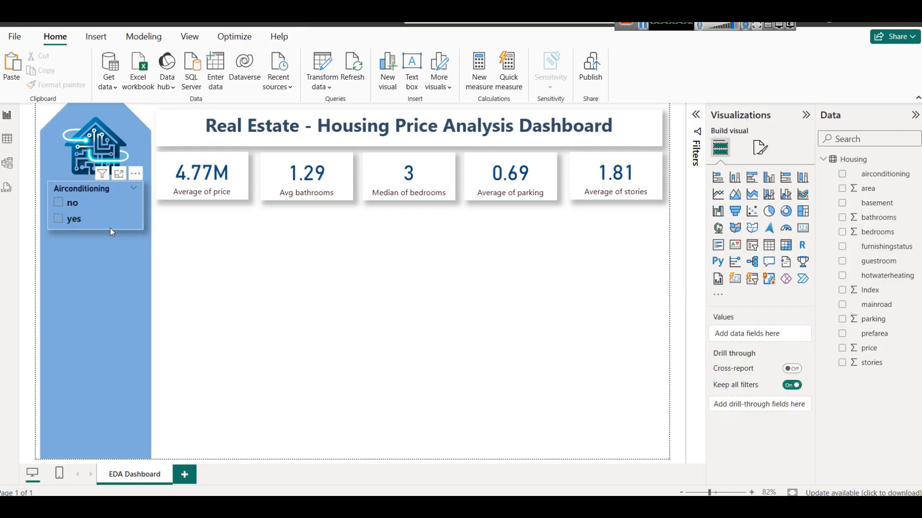
Duplicate the Airconditioning slicer, place the copy directly below it, and replace the copy's field with basement.
click(110, 228)
key(ctrl+c)
key(ctrl+v)
drag(108, 249, 105, 281)
click(241, 267)
click(115, 277)
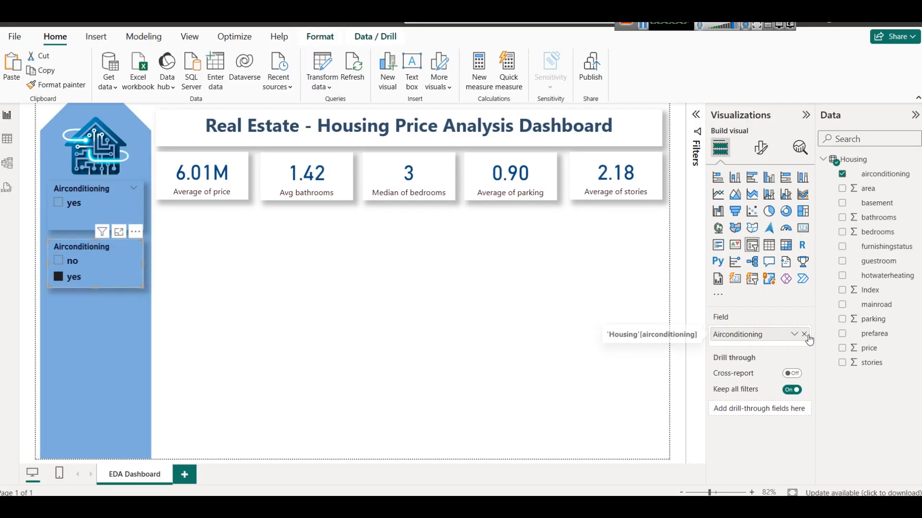
click(804, 334)
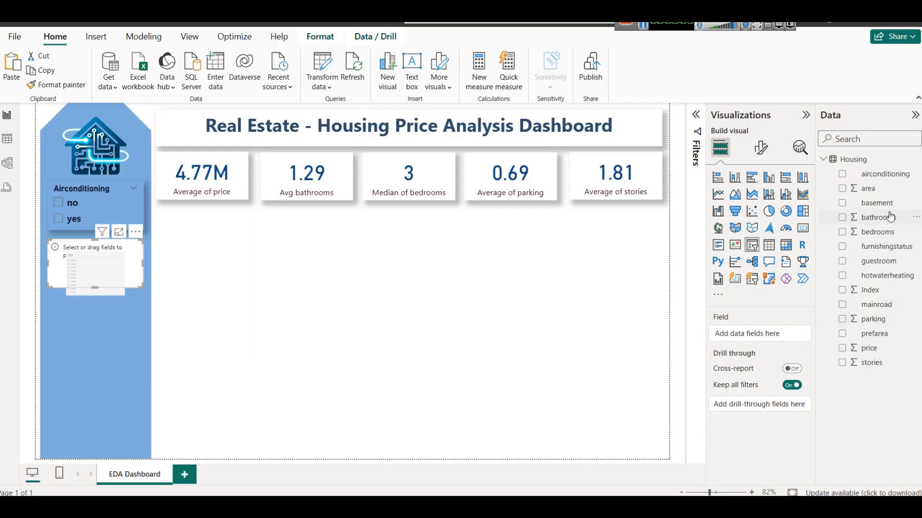
drag(888, 204, 763, 336)
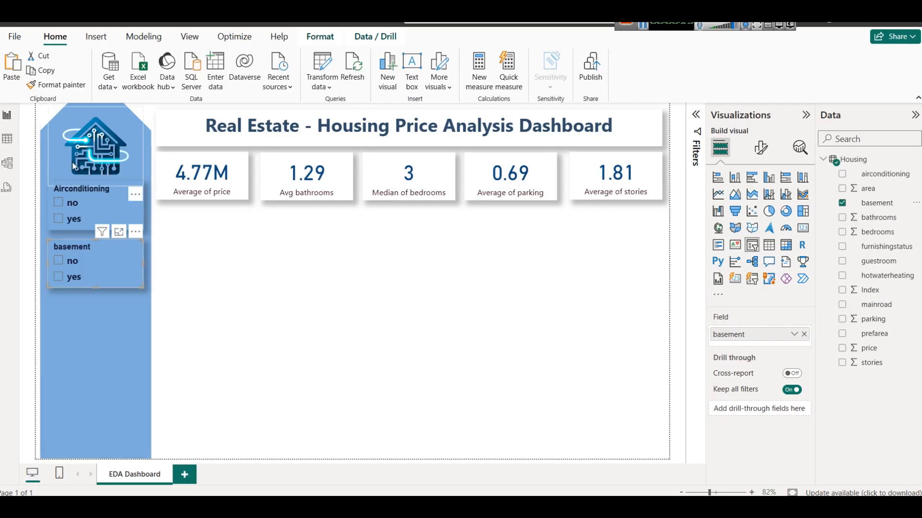
Add another slicer copy below the basement slicer and replace its field with prefarea.
click(40, 75)
key(ctrl+v)
drag(105, 262, 102, 313)
click(804, 335)
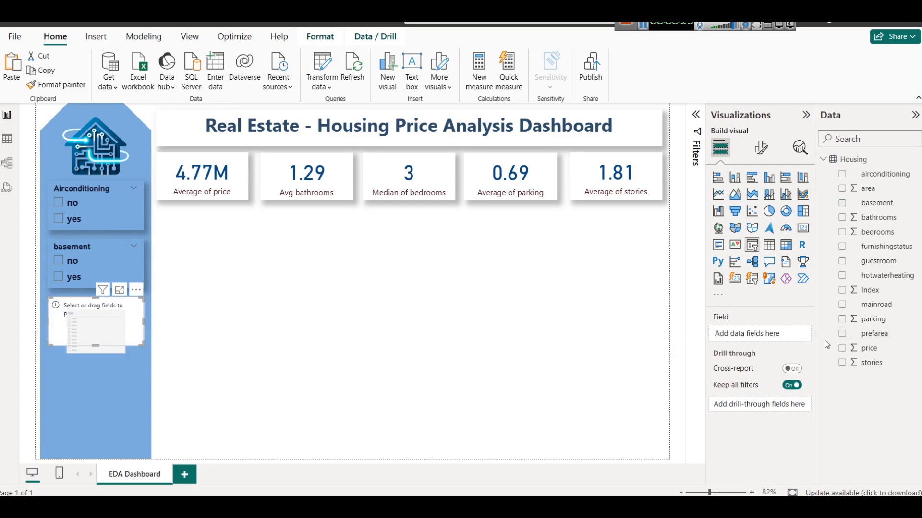
drag(861, 340, 763, 334)
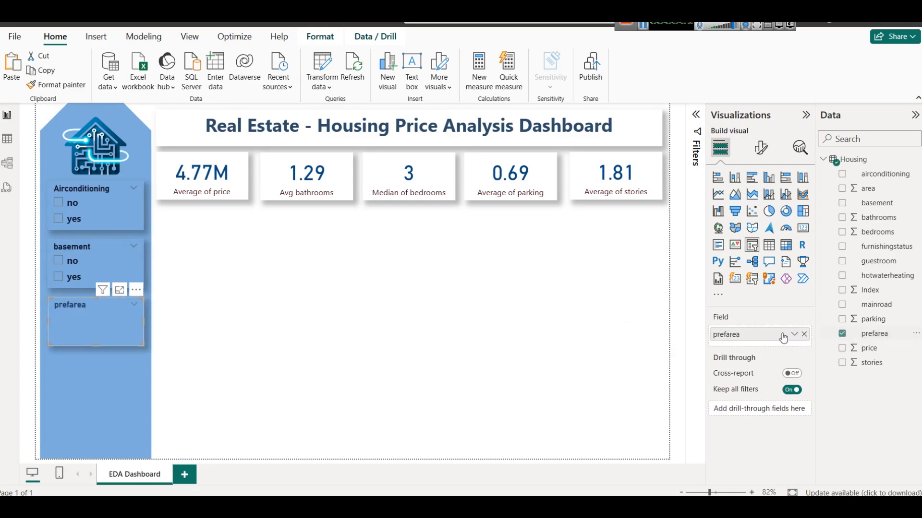
Place a copy of the prefarea slicer below it, replace its field with furnishingstatus, and scroll through its options.
drag(82, 306, 82, 364)
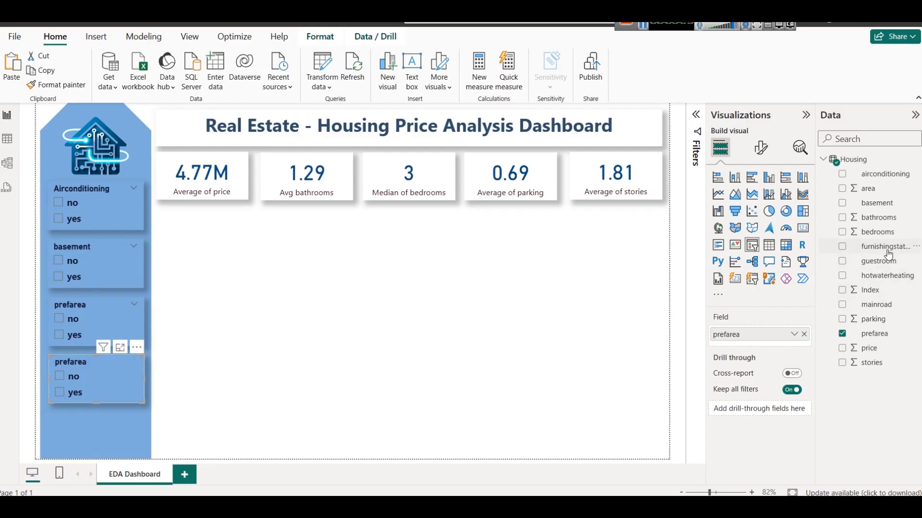
click(804, 334)
drag(904, 256, 749, 335)
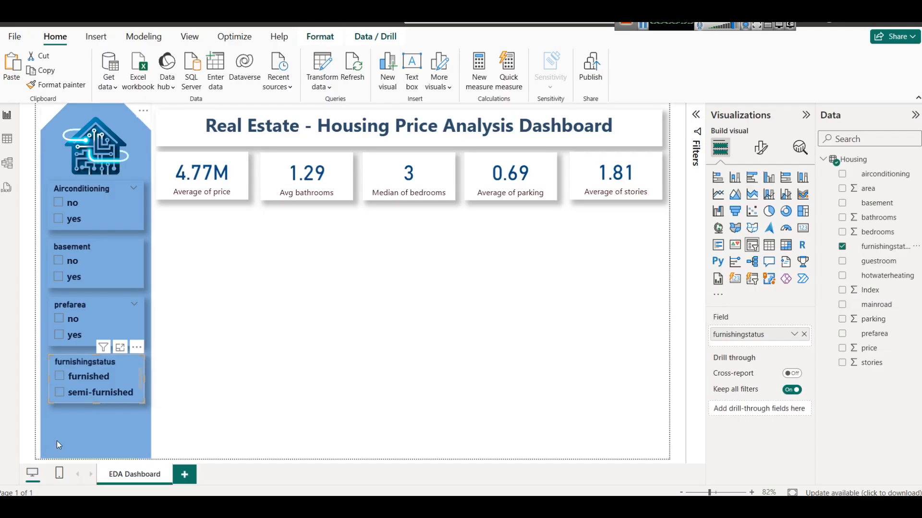
scroll(98, 392, down, 1)
scroll(99, 391, up, 1)
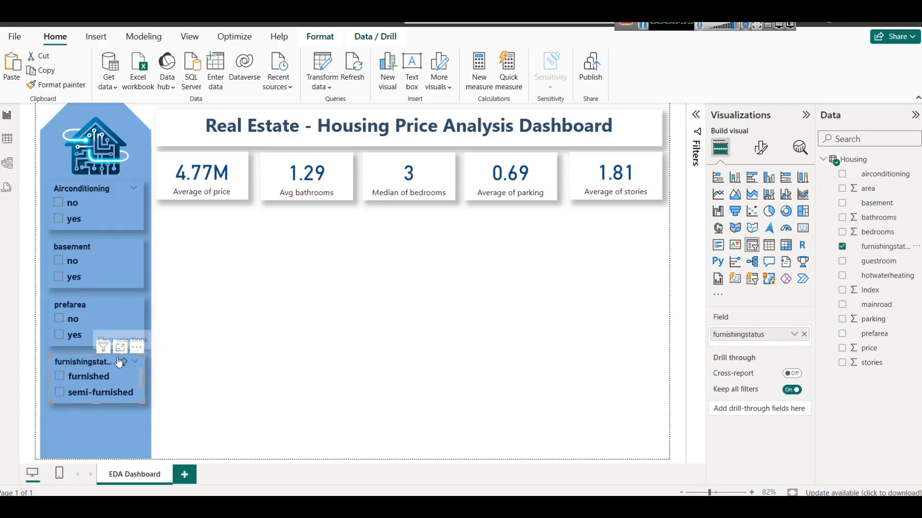
Change the Airconditioning slicer's style to Dropdown and select the basement slicer.
click(88, 191)
click(760, 149)
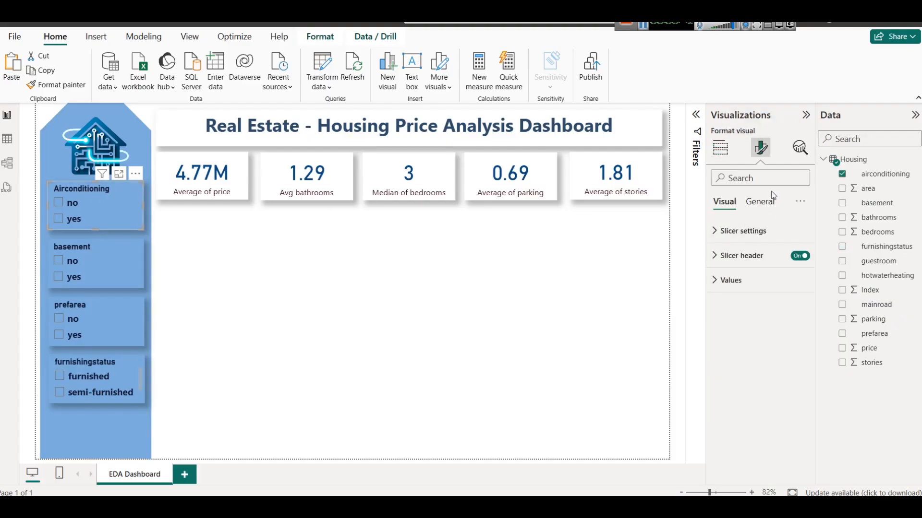
click(753, 232)
click(738, 293)
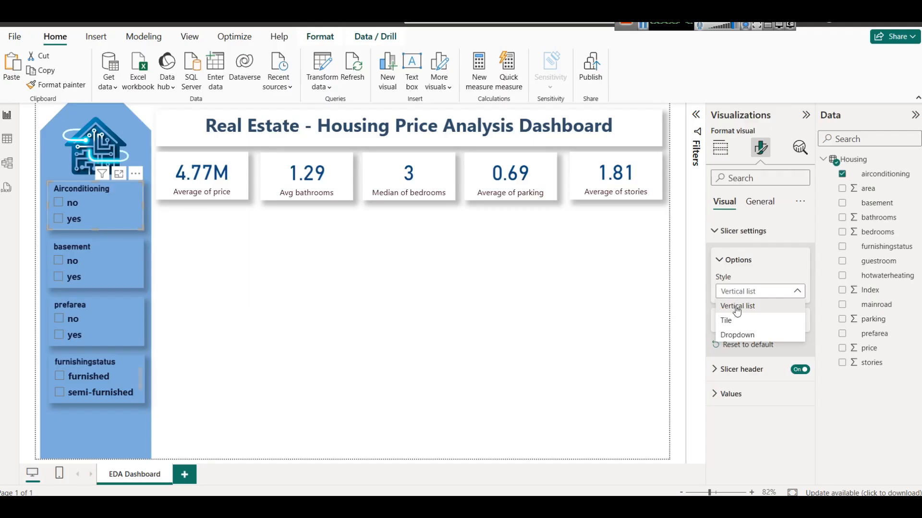
click(734, 334)
click(100, 250)
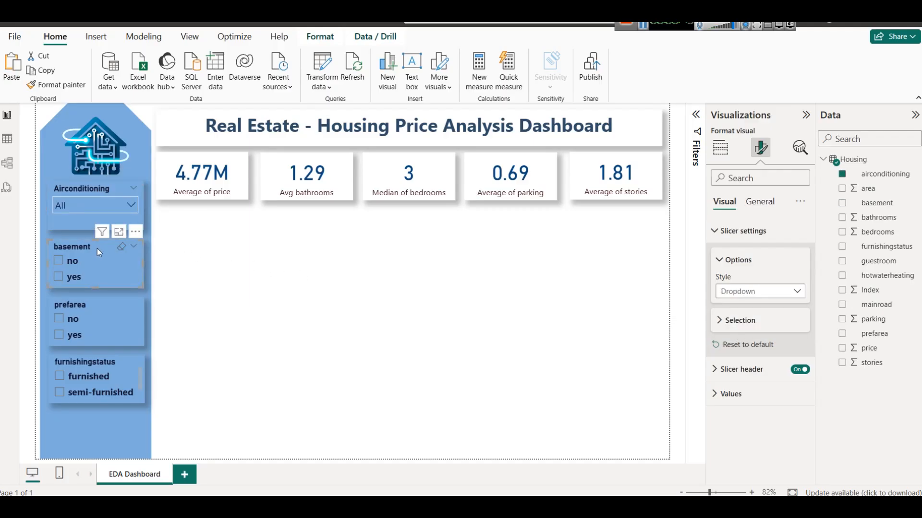
Change the style of the basement, prefarea and furnishingstatus slicers to Dropdown.
click(752, 292)
click(736, 333)
click(97, 308)
click(719, 293)
click(733, 334)
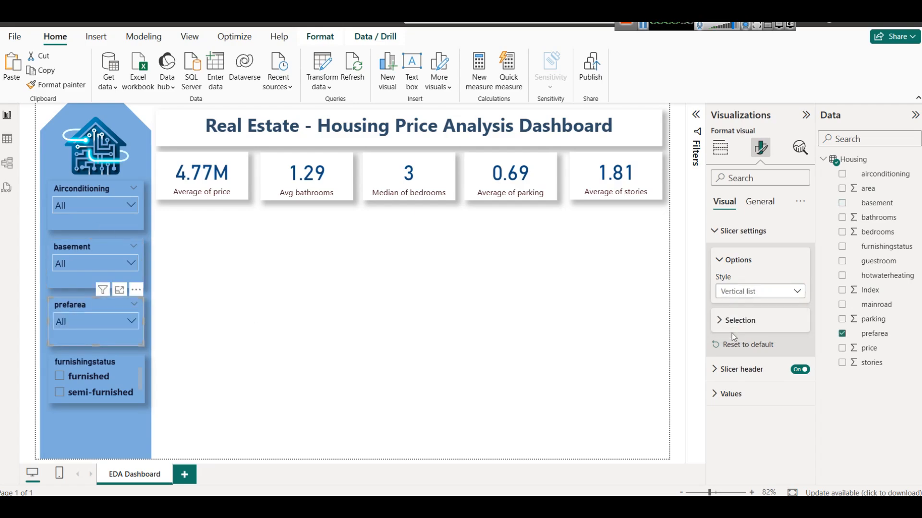
click(99, 356)
click(743, 294)
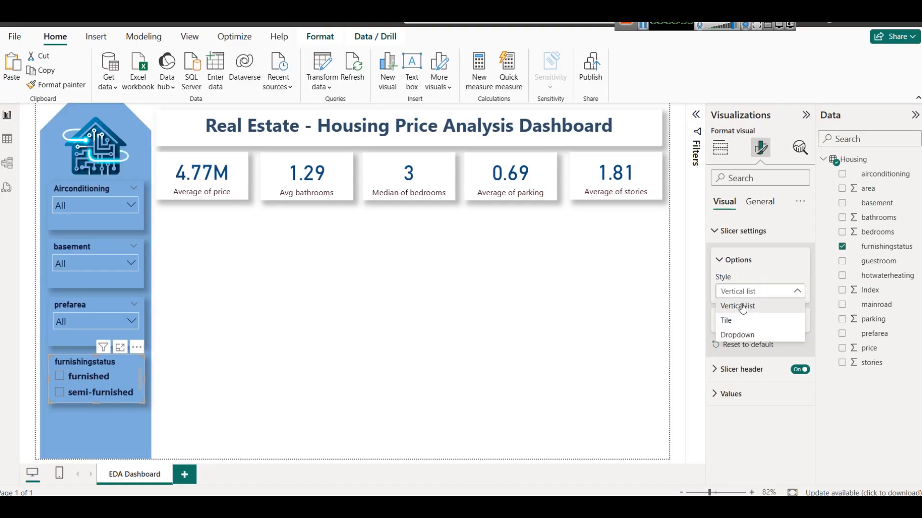
click(733, 335)
Shorten the four dropdown slicers to fit their contents and move the basement, prefarea and furnishingstatus slicers up to tighten the column.
click(93, 229)
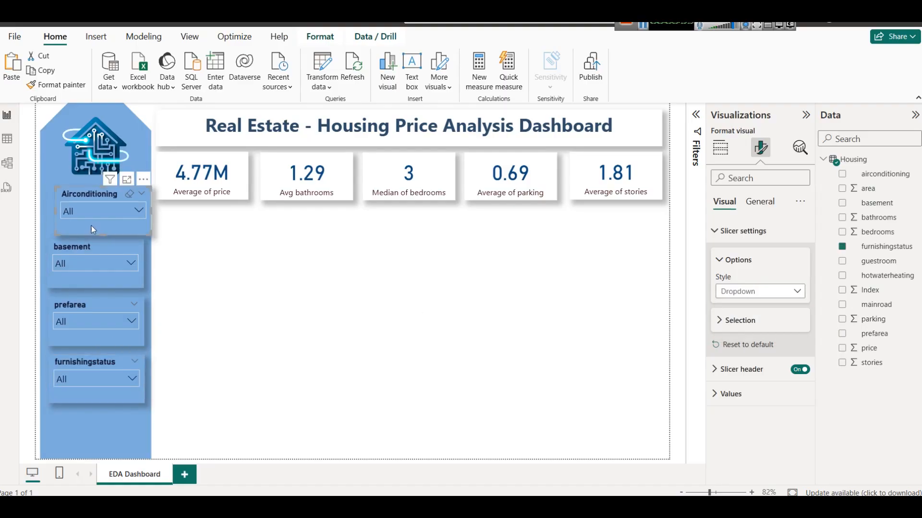
key(ctrl+z)
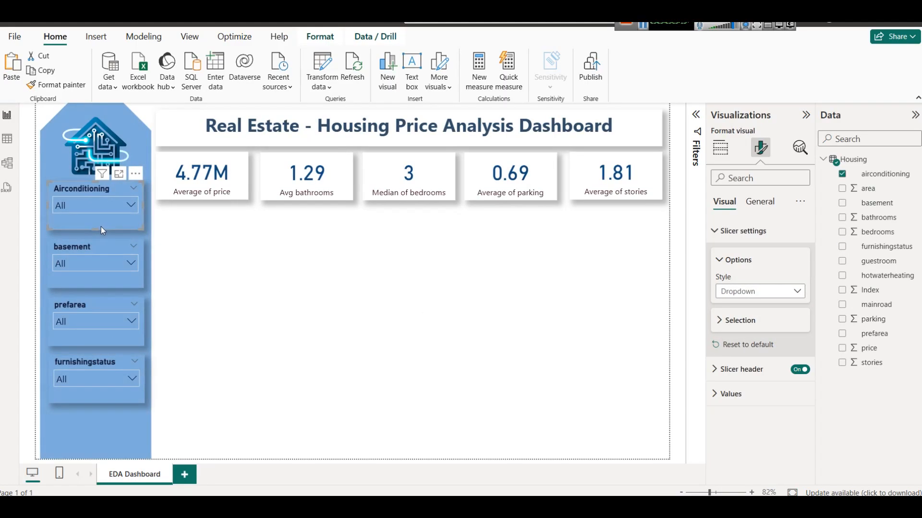
drag(91, 243, 89, 228)
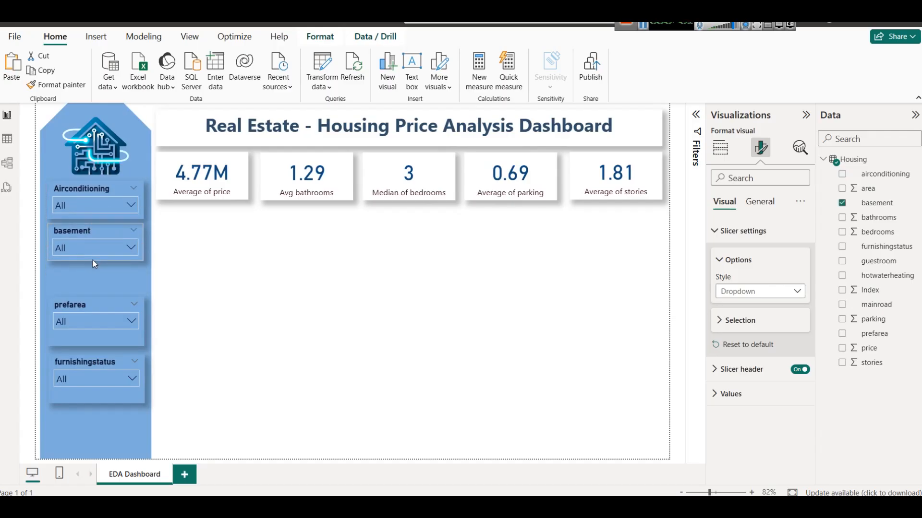
drag(91, 303, 90, 279)
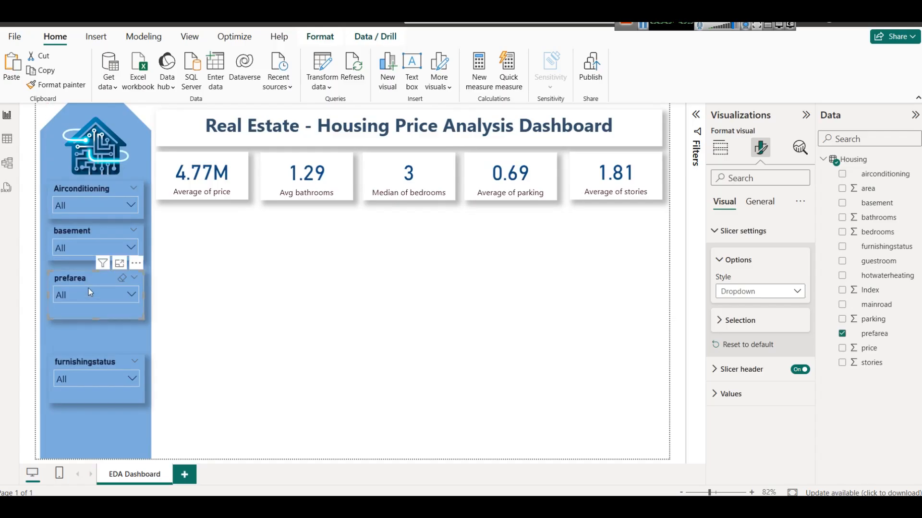
drag(96, 315, 87, 311)
drag(80, 368, 79, 338)
drag(85, 373, 92, 366)
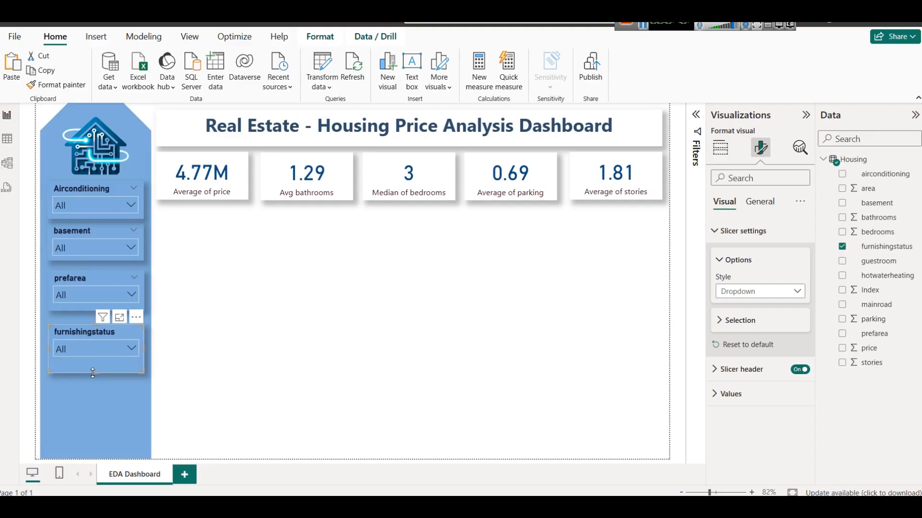
Duplicate the furnishingstatus slicer and place the copy directly below it.
click(281, 344)
click(79, 332)
drag(77, 335, 75, 381)
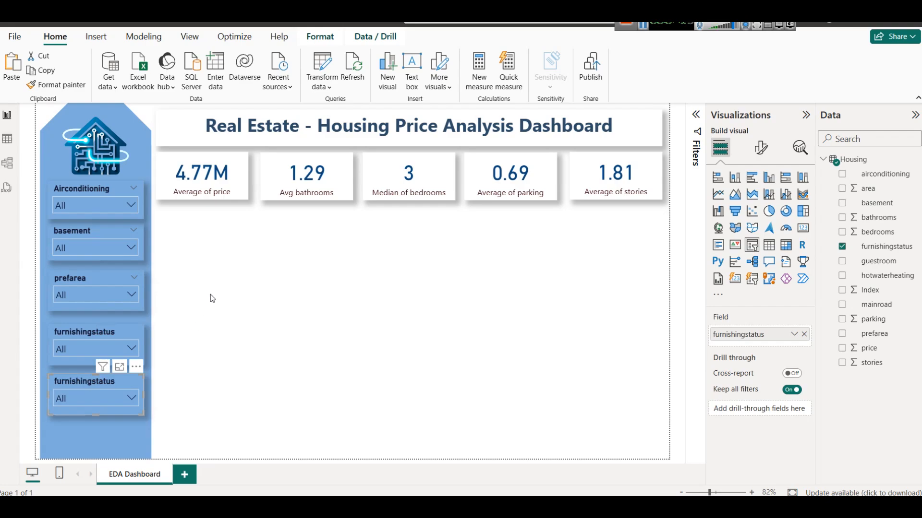
Filter the dashboard to Airconditioning yes, basement yes, prefarea yes and furnishingstatus unfurnished to check how the KPI cards respond.
click(104, 202)
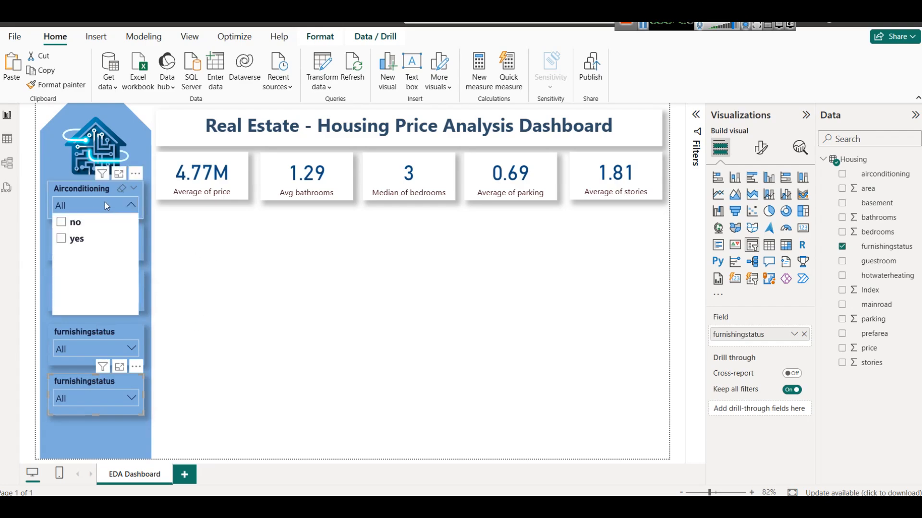
click(88, 240)
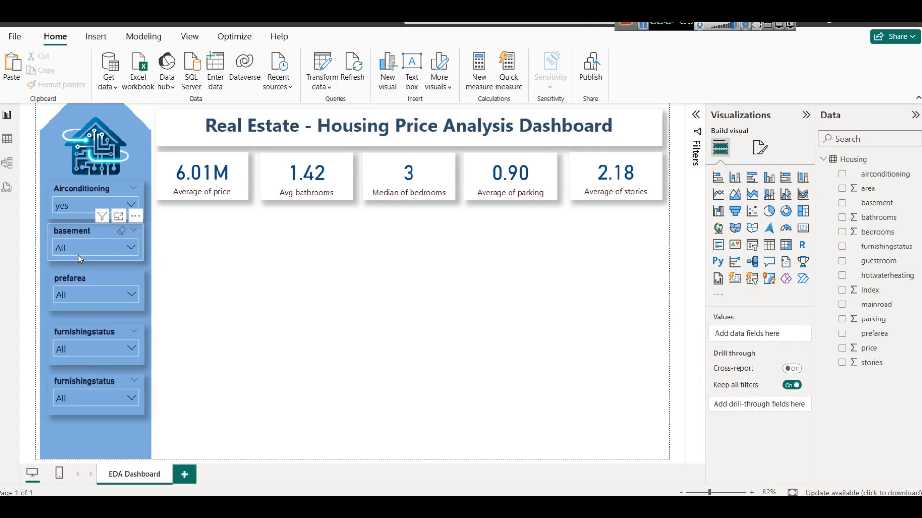
click(78, 254)
click(76, 281)
click(243, 295)
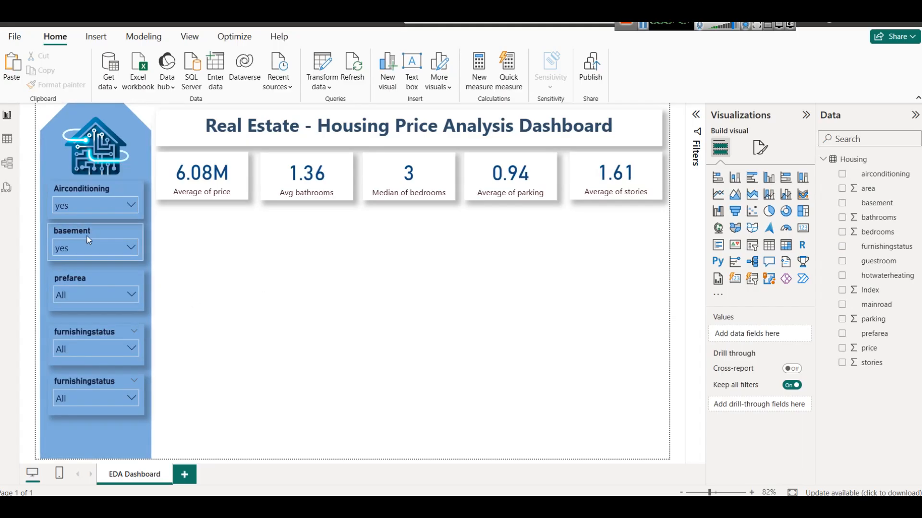
click(80, 294)
click(78, 210)
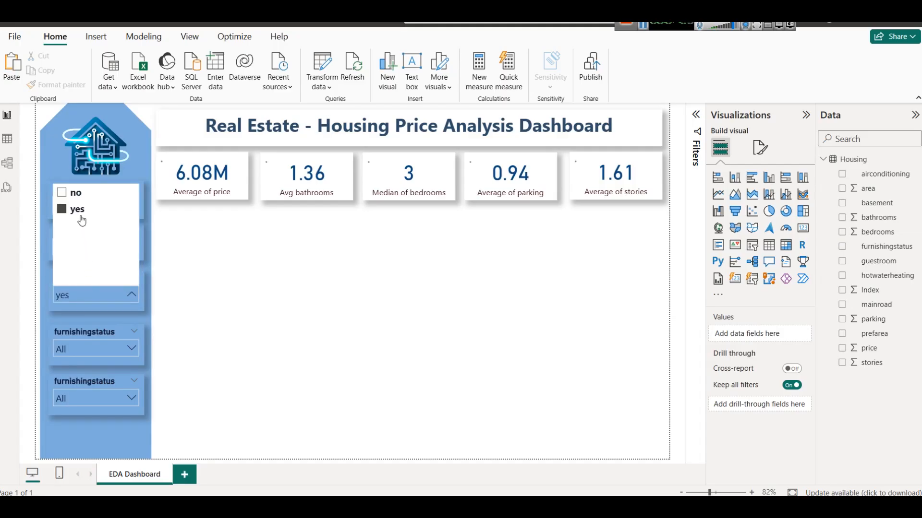
click(97, 349)
click(82, 279)
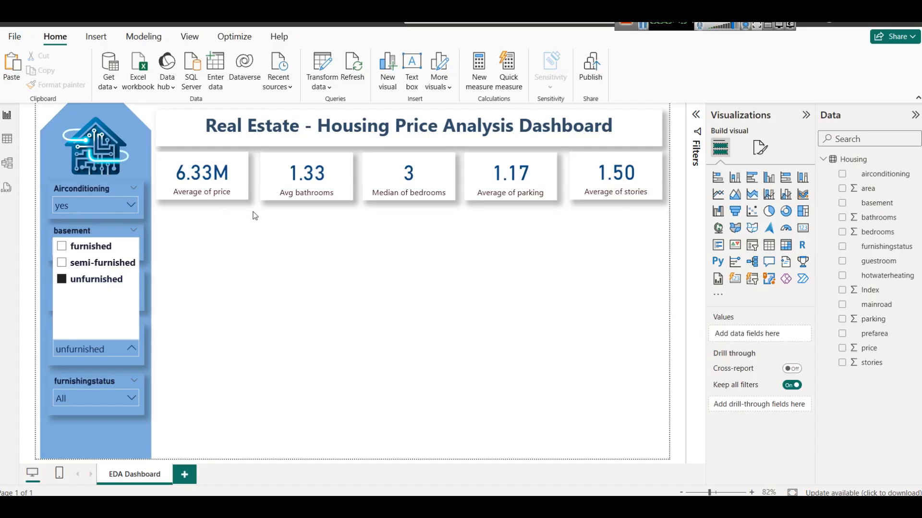
click(644, 28)
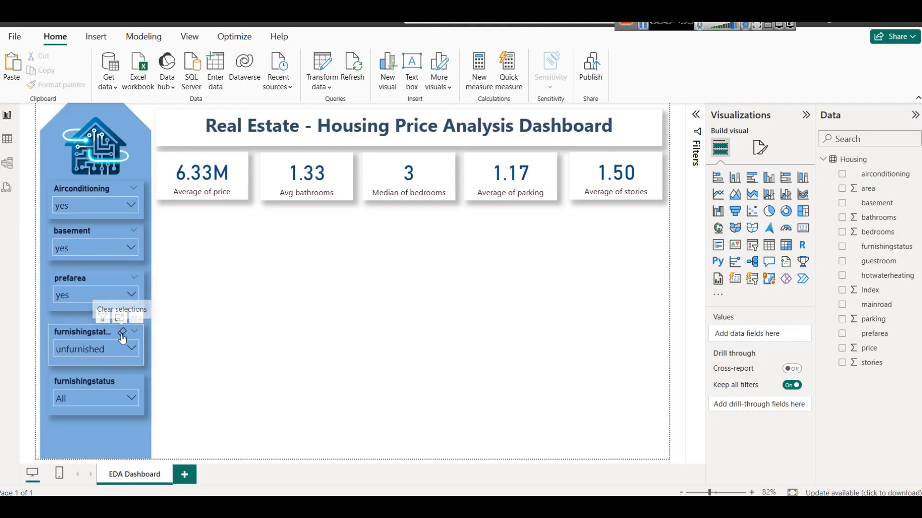
Clear the selections in the furnishingstatus, prefarea, basement and Airconditioning slicers.
click(122, 332)
click(121, 278)
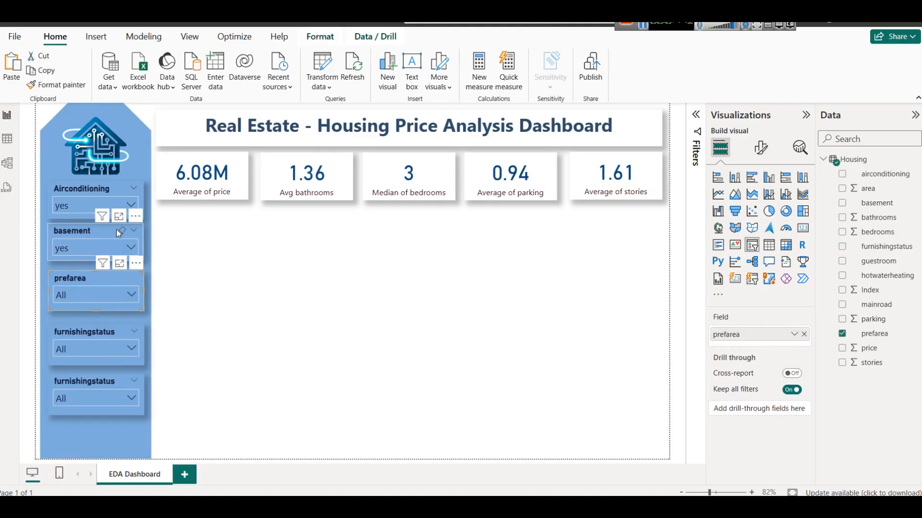
click(121, 231)
click(122, 189)
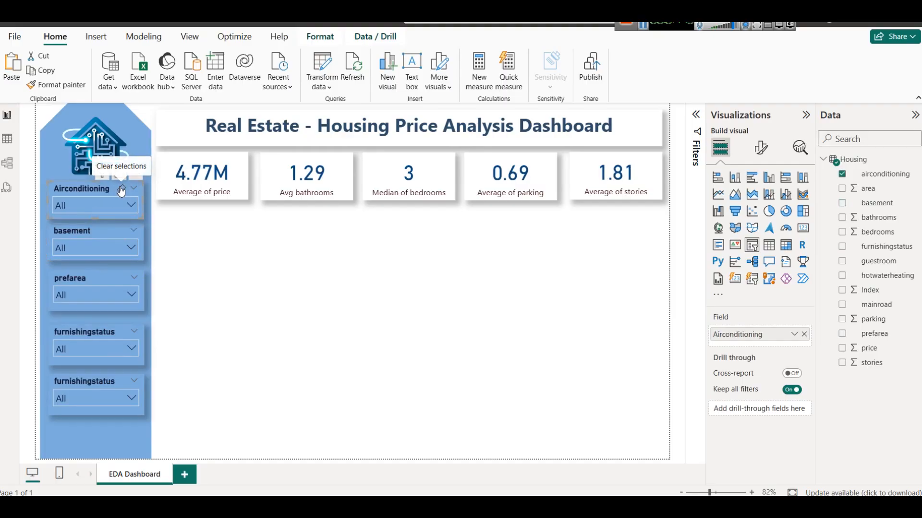
click(120, 387)
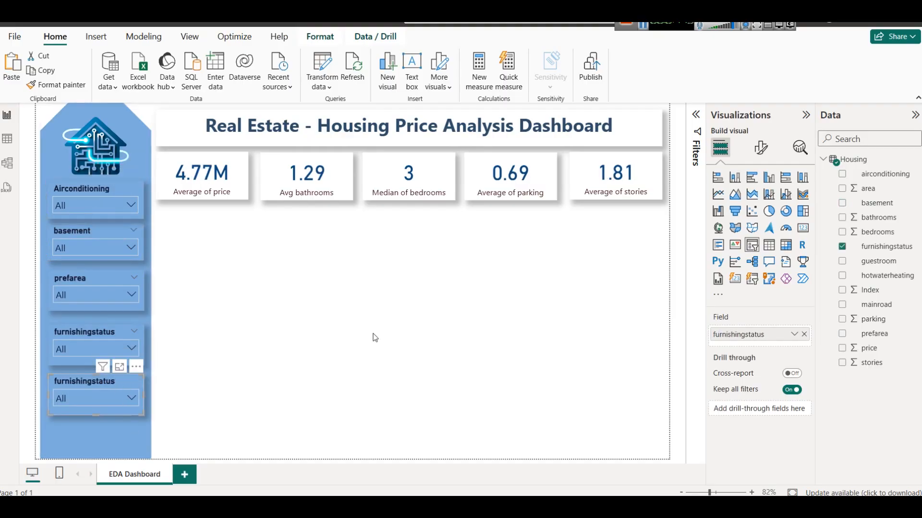
click(377, 305)
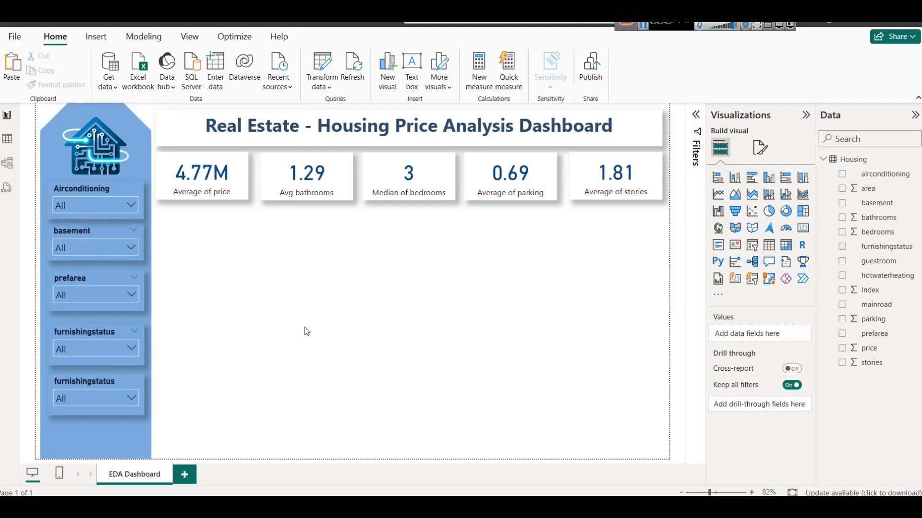
Replace the lower furnishingstatus slicer's field with guestroom and place a copy of that slicer directly below it.
click(73, 385)
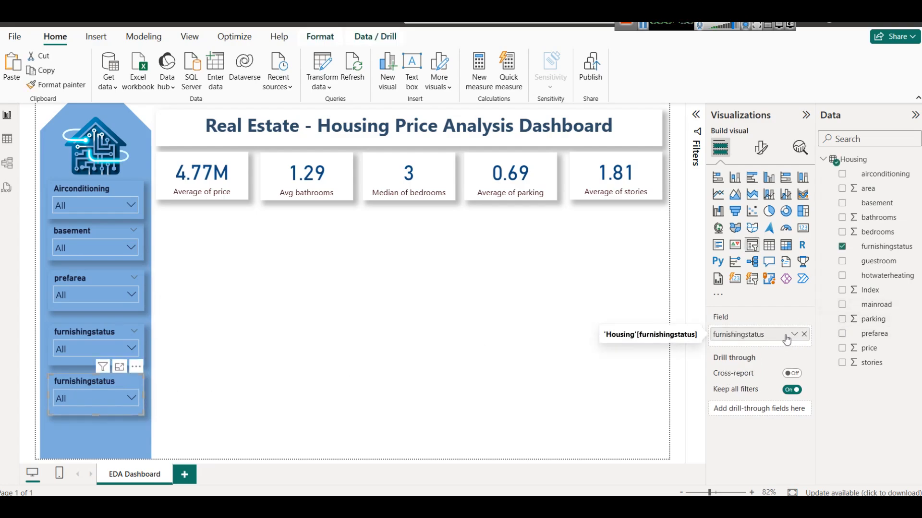
click(803, 335)
drag(885, 267, 761, 333)
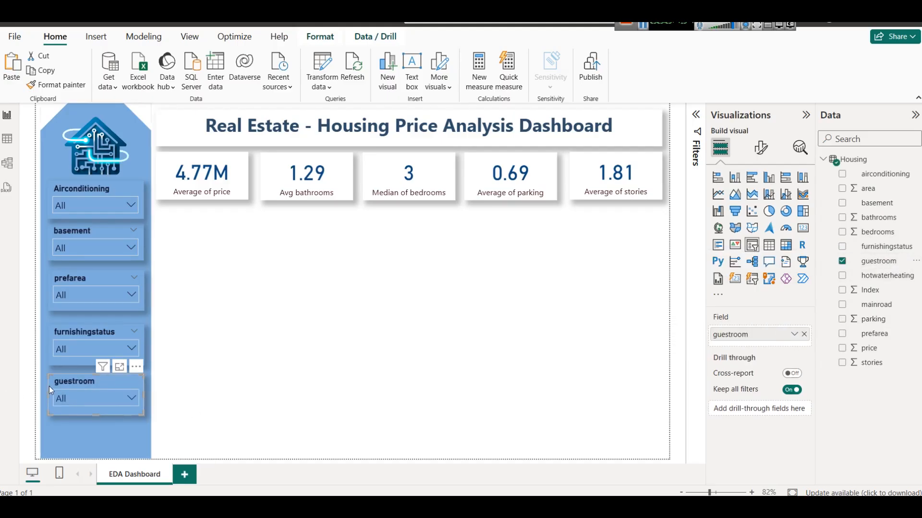
drag(56, 386, 71, 434)
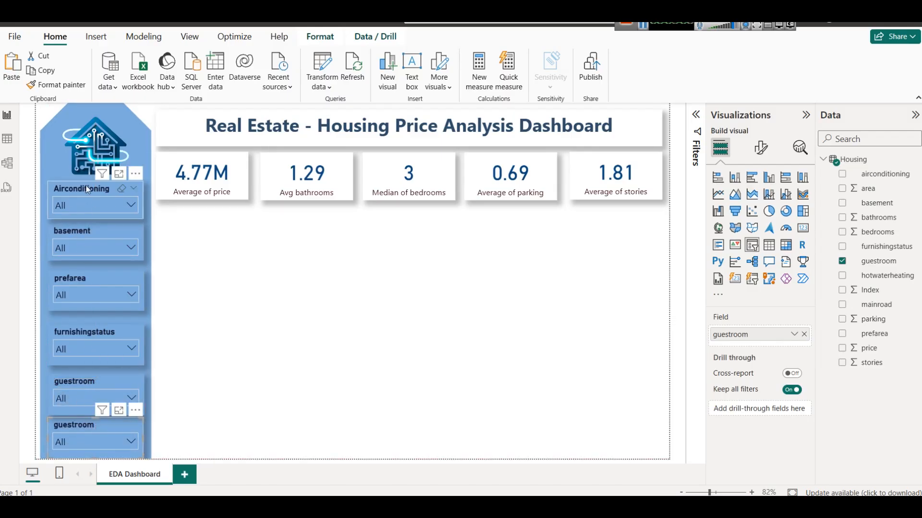
Nudge the Airconditioning, basement and prefarea slicers slightly upward so they sit closer together under the logo.
click(94, 168)
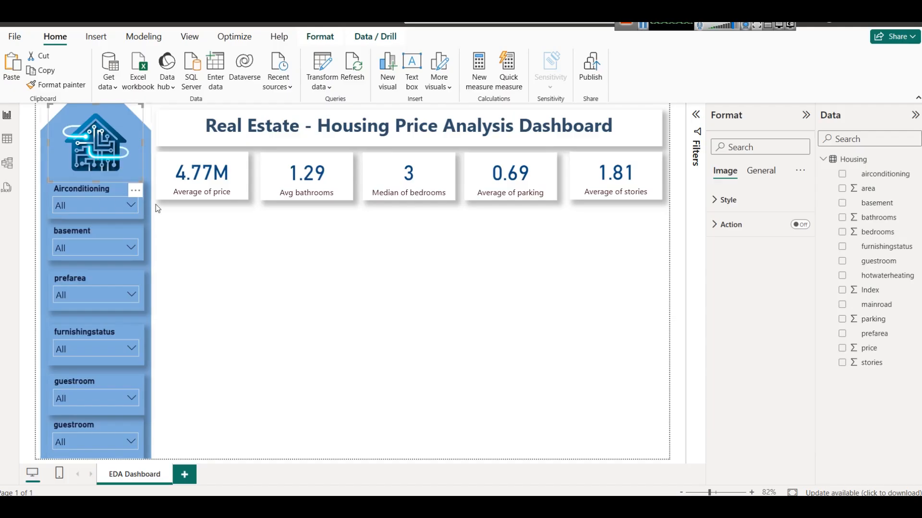
click(155, 205)
click(89, 188)
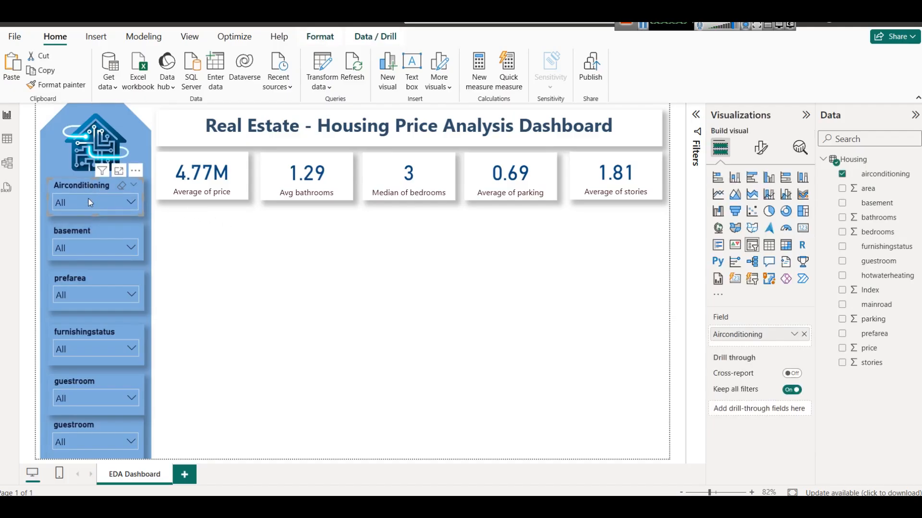
click(85, 233)
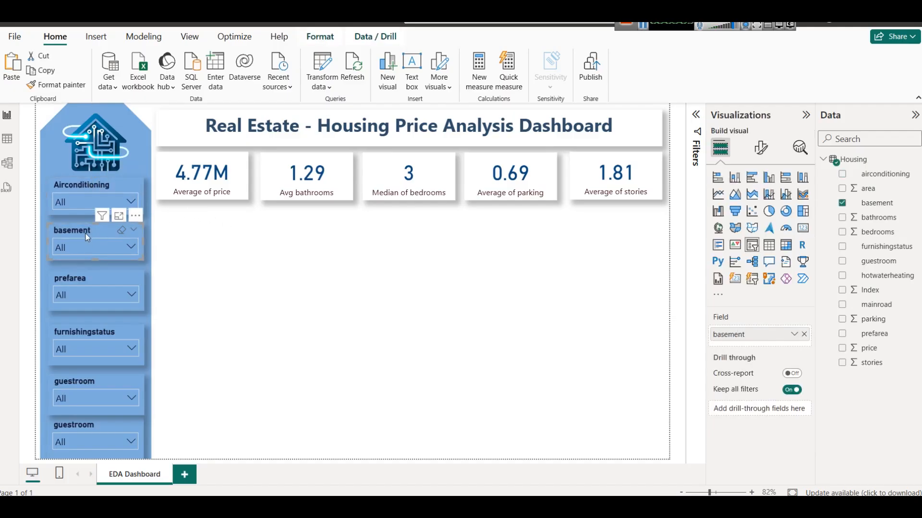
click(80, 288)
key(Up)
key(Up)
Move the furnishingstatus slicer and the upper guestroom slicer upward to match the spacing of the slicers above them.
click(77, 335)
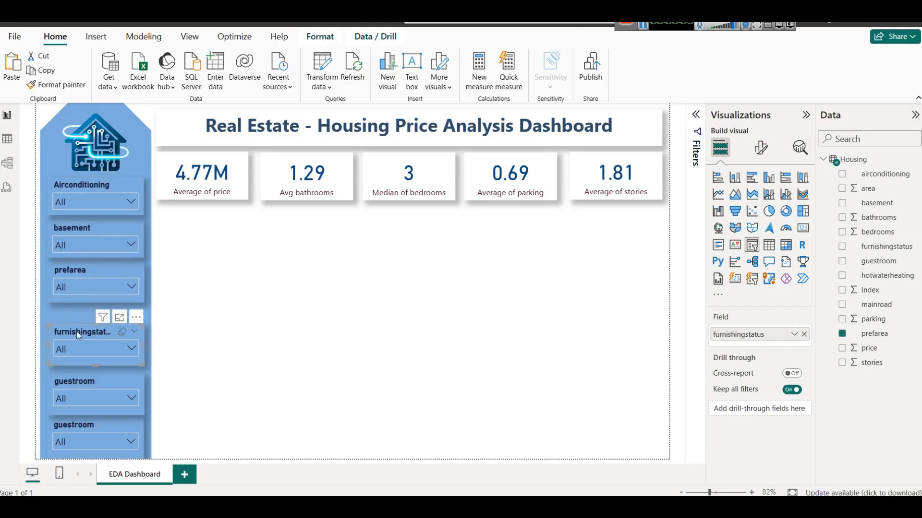
key(Up)
key(Up)
key(Up)
key(Up)
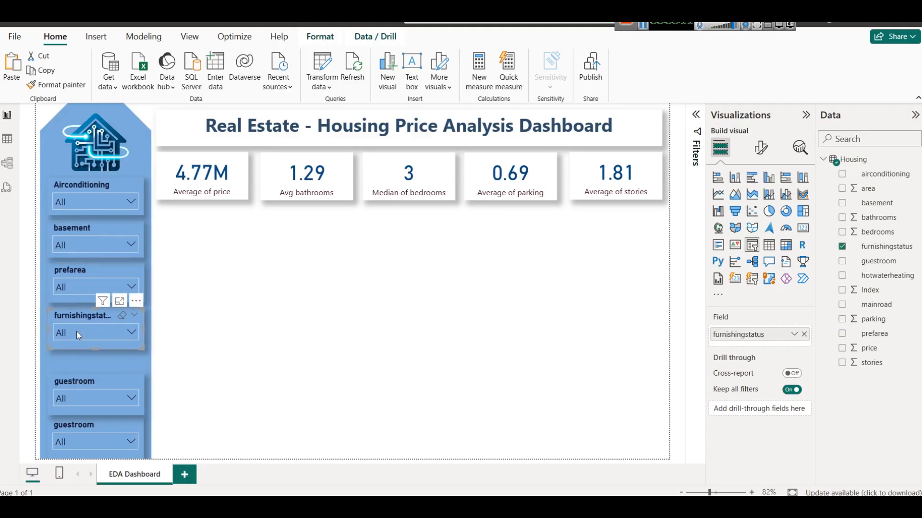
click(76, 388)
key(Up)
key(Up)
key(Up)
key(Up)
key(Up)
key(Up)
Move the lowest guestroom slicer up beneath the other guestroom slicer with matching spacing and shorten it slightly.
click(70, 417)
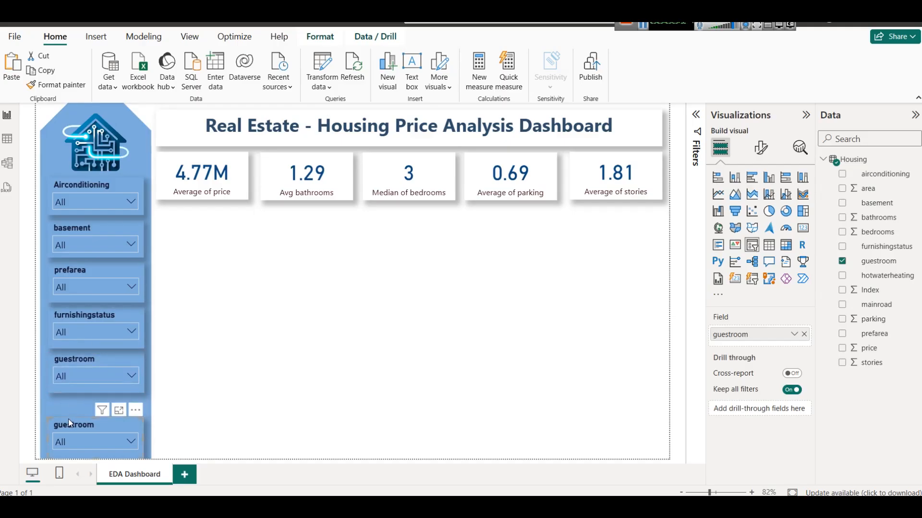
key(Up)
key(Up)
key(Up)
key(Up)
key(Up)
key(Up)
key(Down)
drag(91, 436, 91, 434)
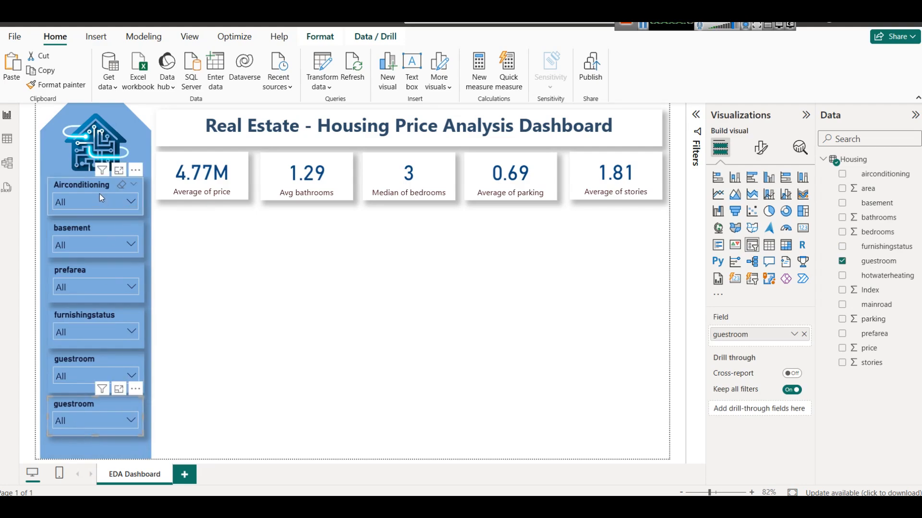
Nudge the basement, prefarea, furnishingstatus and upper guestroom slicers upward in the sidebar to tighten their spacing.
click(87, 230)
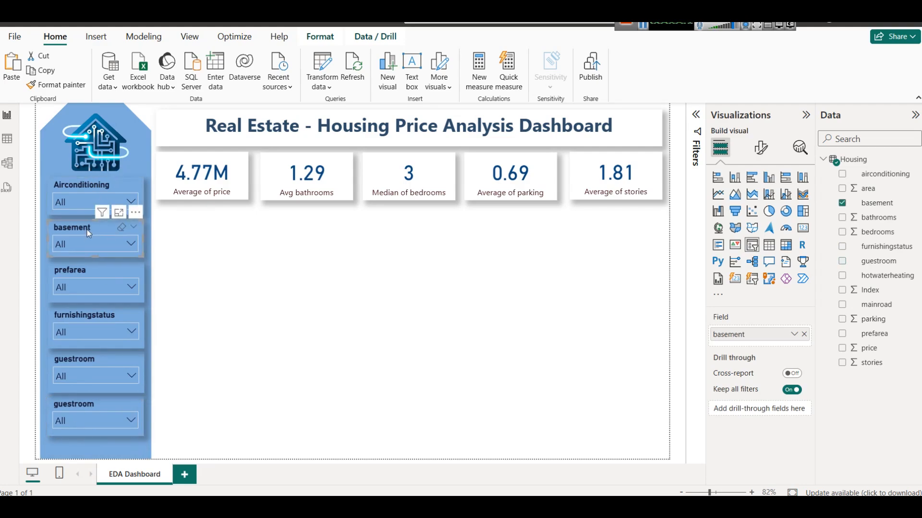
click(84, 270)
click(81, 316)
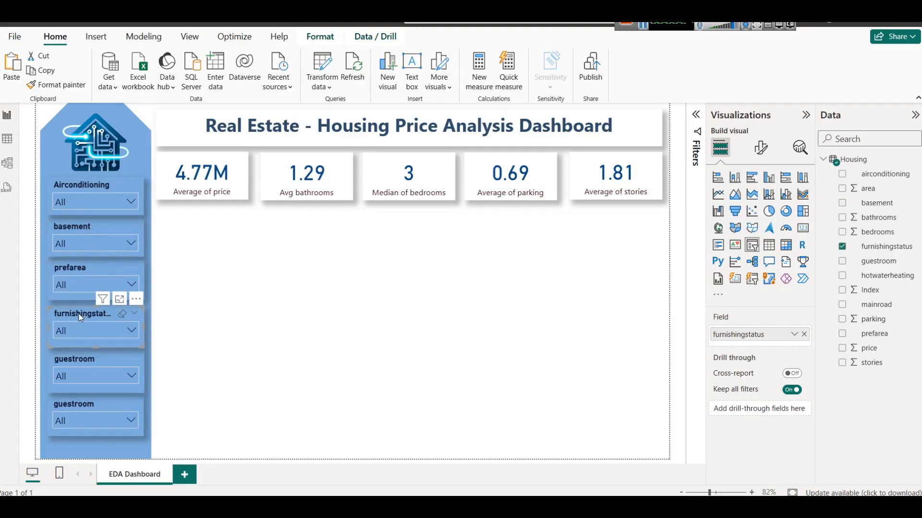
click(88, 360)
key(Up)
key(Up)
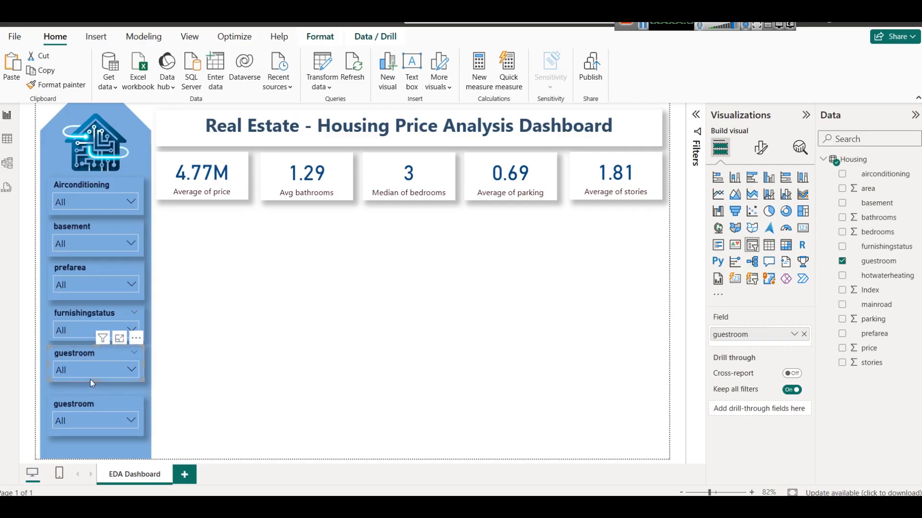
click(91, 396)
click(192, 374)
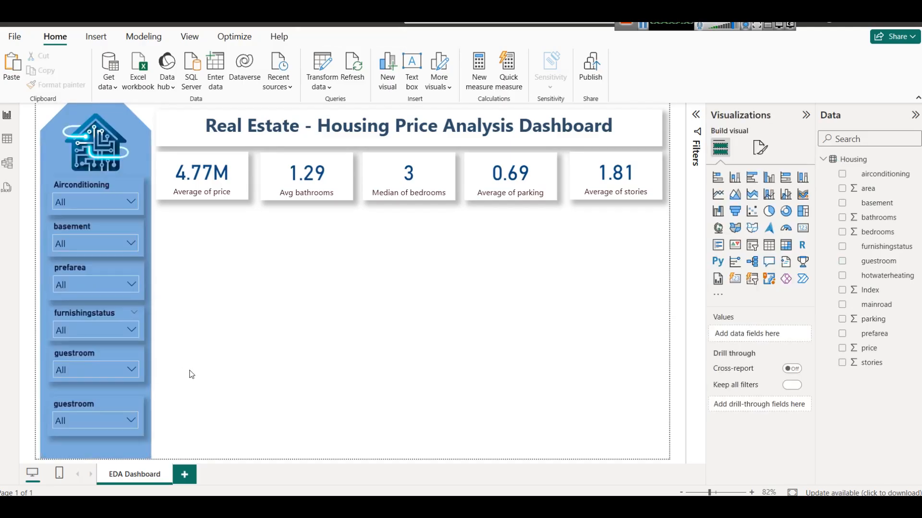
Move the lowest guestroom slicer up close to the one above it and slightly reduce its height.
click(96, 401)
key(Up)
key(Up)
key(Up)
key(Up)
key(Up)
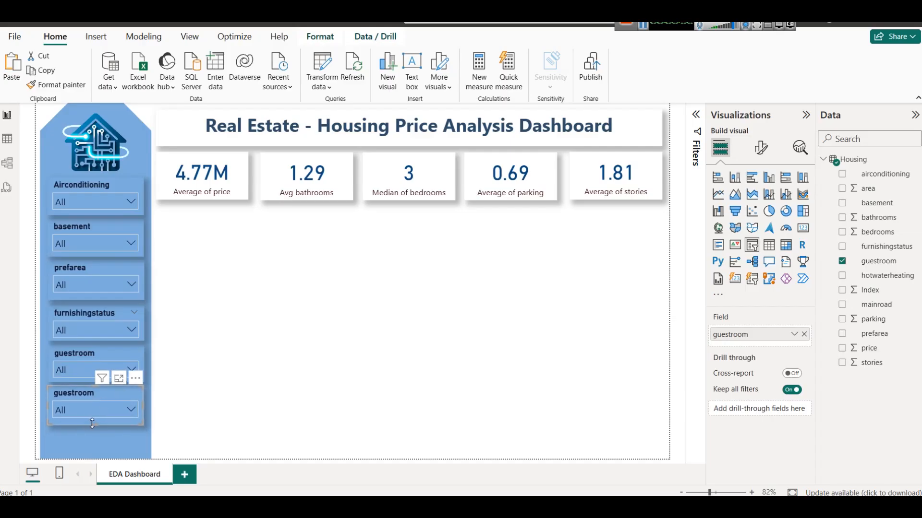
drag(93, 421, 92, 419)
click(214, 402)
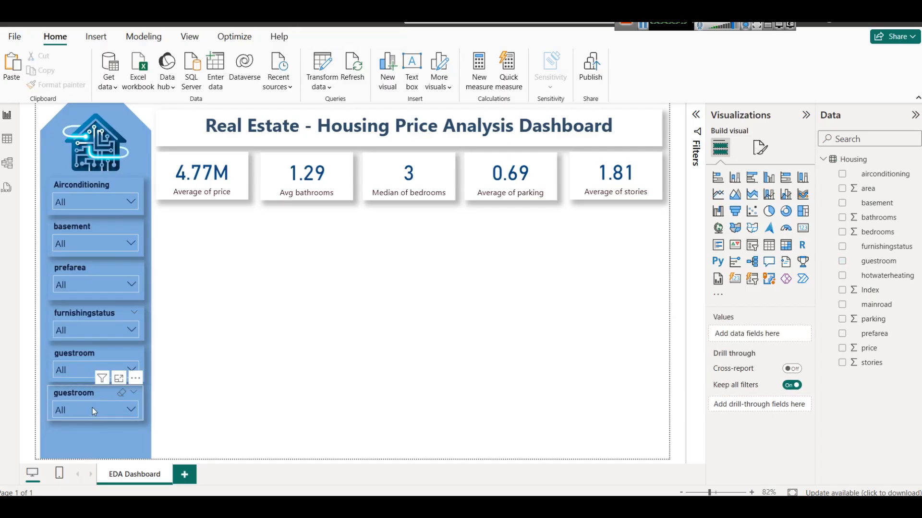
Paste another copy of the guestroom slicer and place it at the bottom end of the sidebar column.
click(65, 398)
key(ctrl+v)
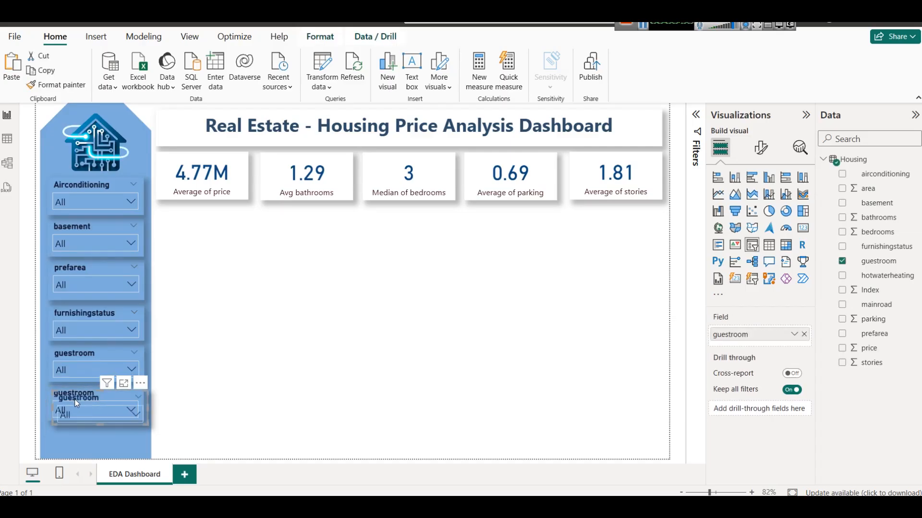
drag(74, 400, 72, 435)
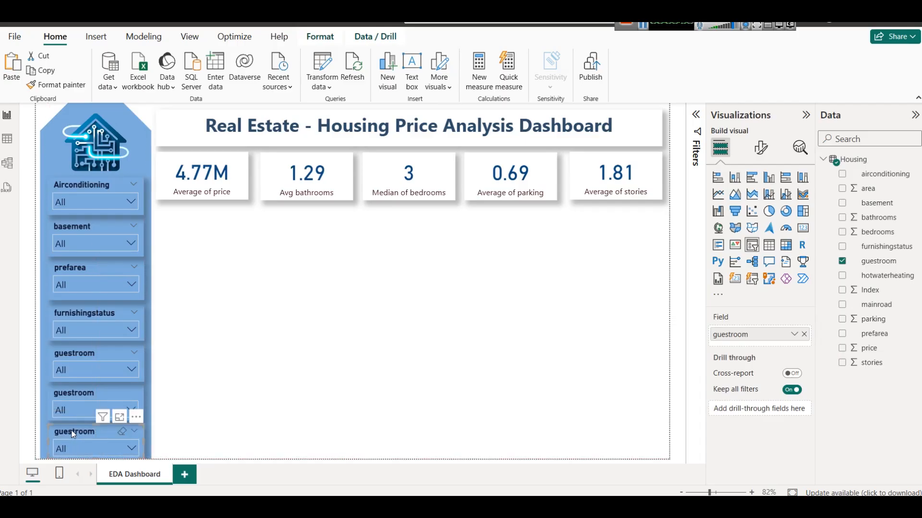
click(271, 319)
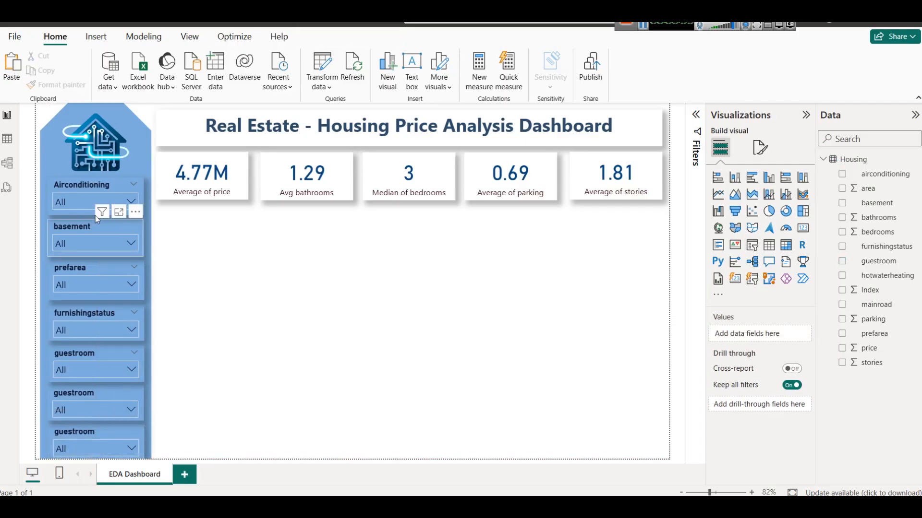
Shift all the sidebar slicers slightly upward, from Airconditioning to the lowest guestroom copy, so they fit evenly on the sidebar.
click(73, 186)
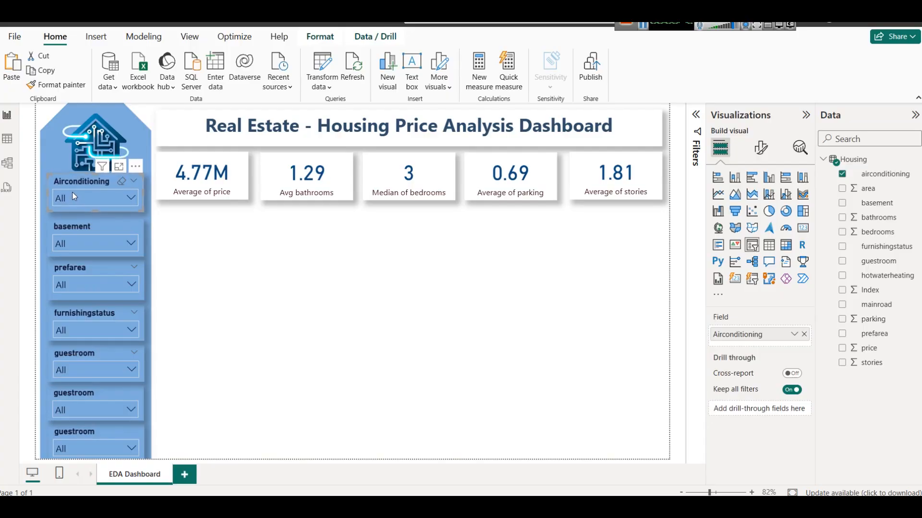
drag(73, 218, 71, 220)
drag(73, 269, 73, 264)
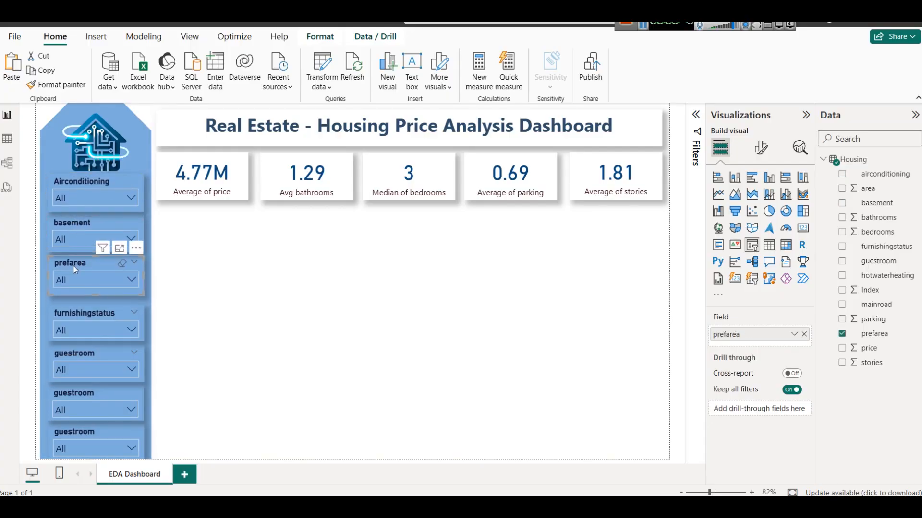
drag(92, 317, 92, 309)
drag(88, 347, 87, 342)
drag(91, 394, 92, 390)
drag(68, 421, 68, 416)
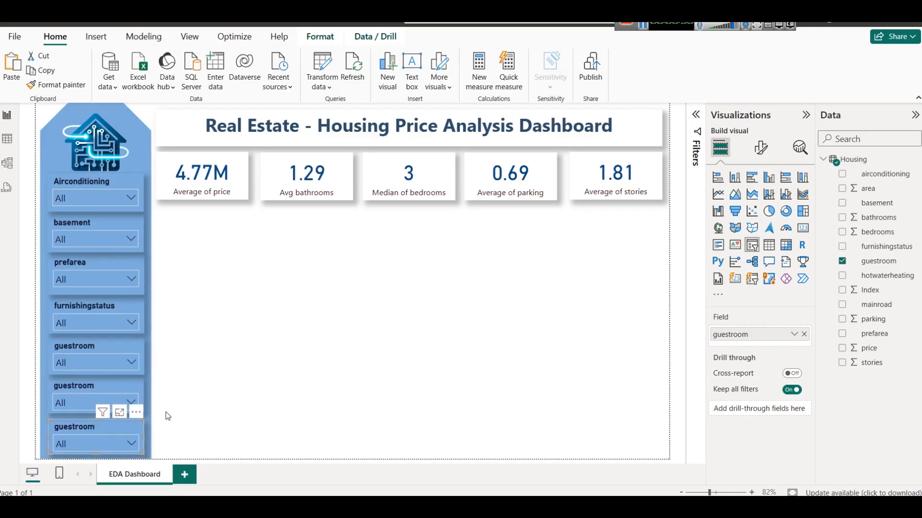
click(209, 359)
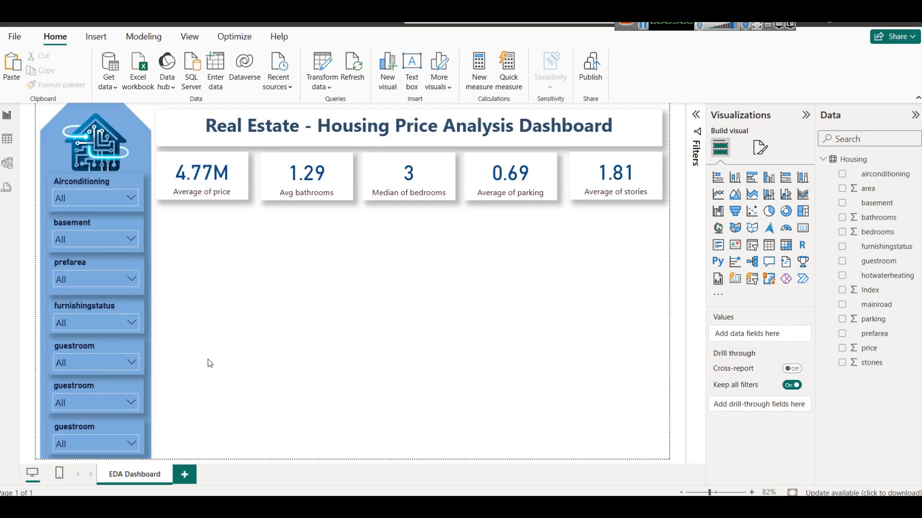
Replace the guestroom field of the lowest slicer with mainroad.
click(90, 423)
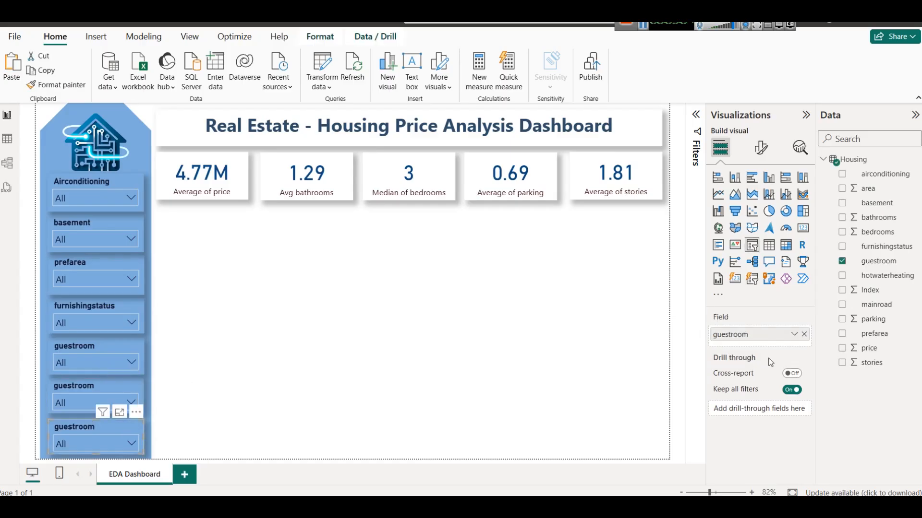
click(804, 334)
drag(897, 305, 788, 338)
click(437, 280)
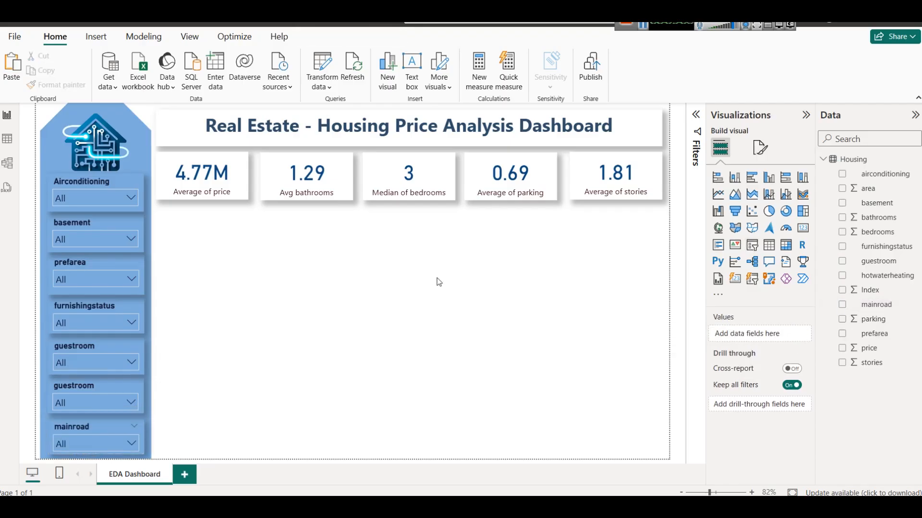
Change the fill of the sidebar background shape to a lighter blue theme color.
click(133, 122)
click(147, 142)
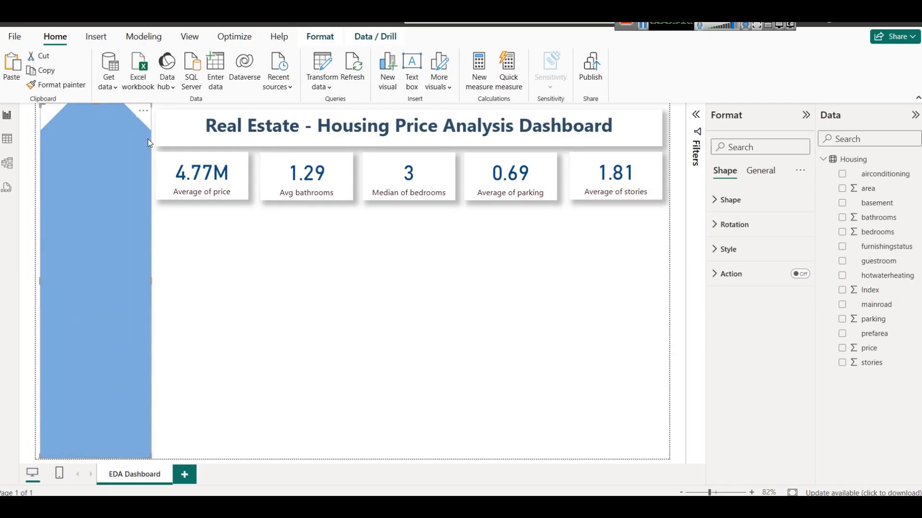
click(809, 250)
click(733, 311)
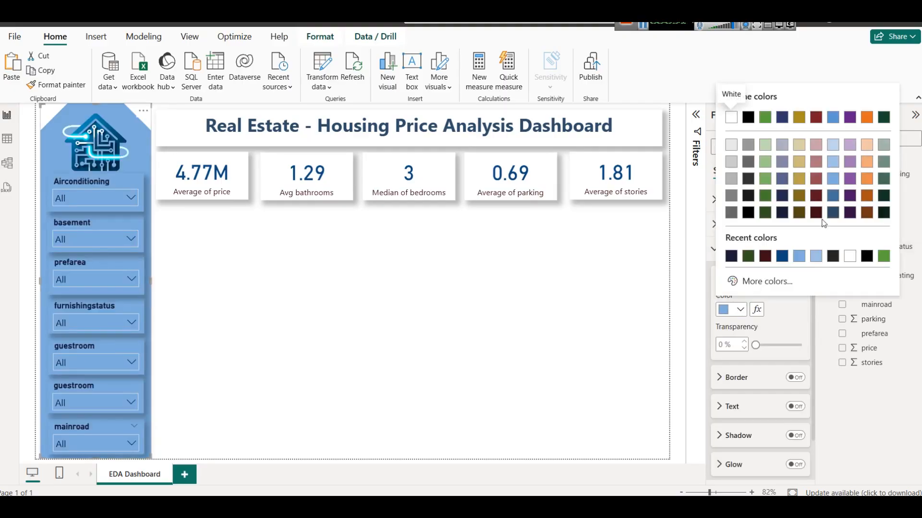
click(833, 162)
click(432, 268)
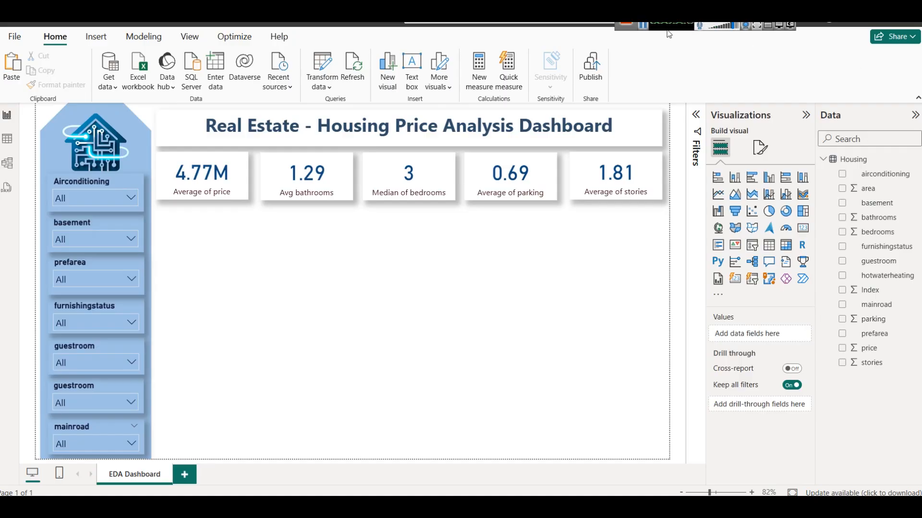
Paste a text box as a narrow footer along the page bottom reading "SlideScope Training Institute".
key(ctrl+v)
click(497, 315)
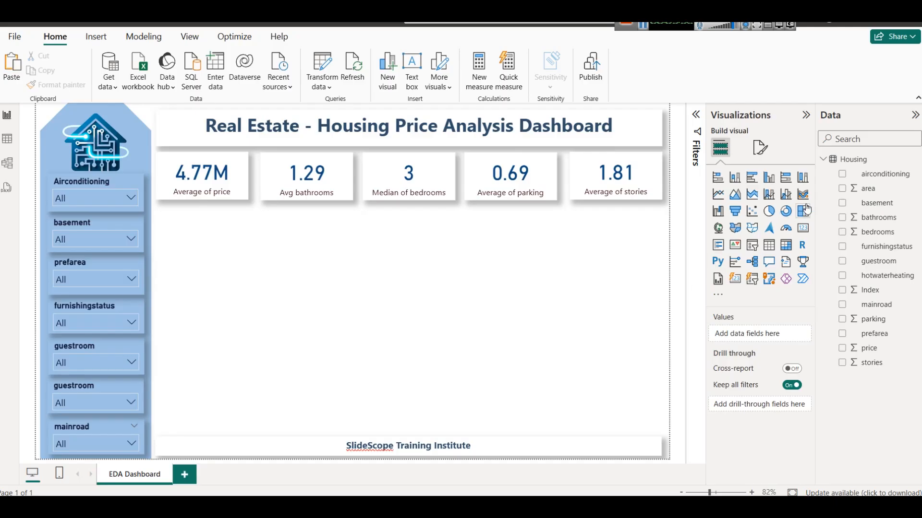
Create a stacked bar chart of price by airconditioning and size it to fit beneath the average price card.
click(843, 174)
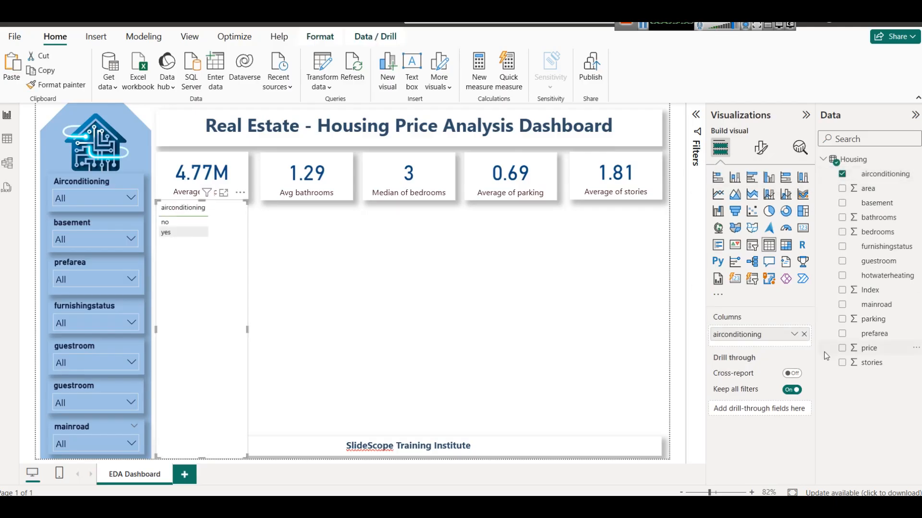
click(842, 348)
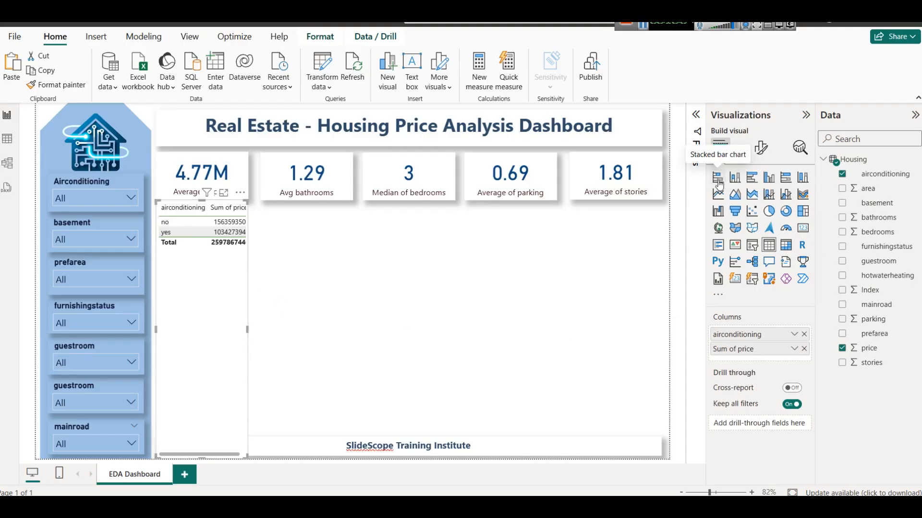
click(718, 178)
drag(212, 202, 213, 235)
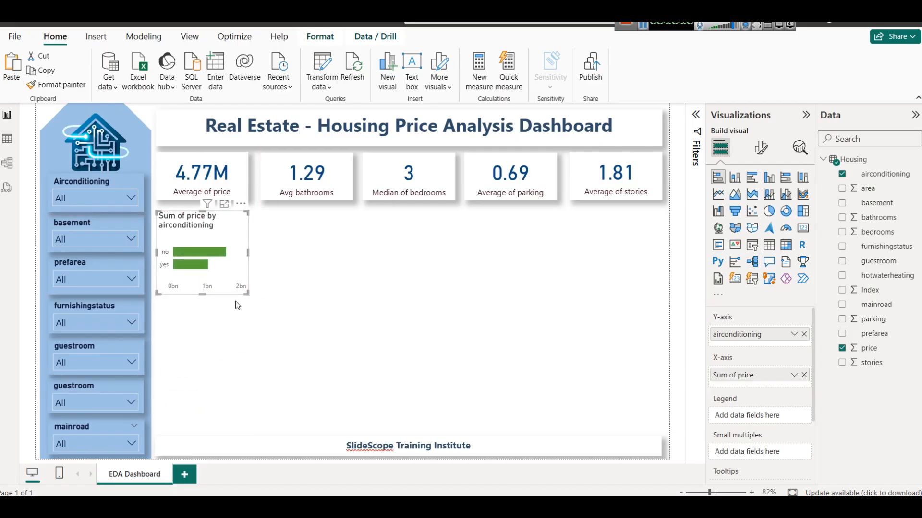
drag(202, 295, 202, 311)
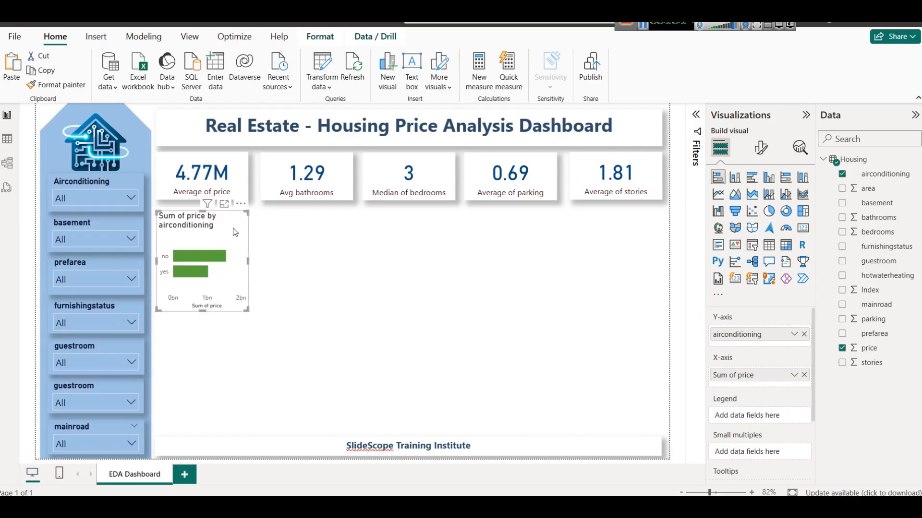
Turn on data labels for the airconditioning bar chart and set their position to Inside end.
click(762, 148)
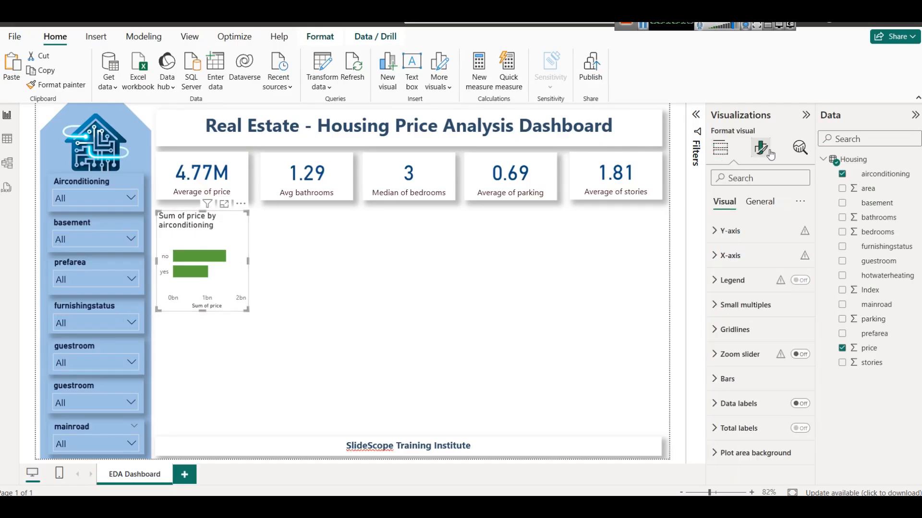
click(799, 404)
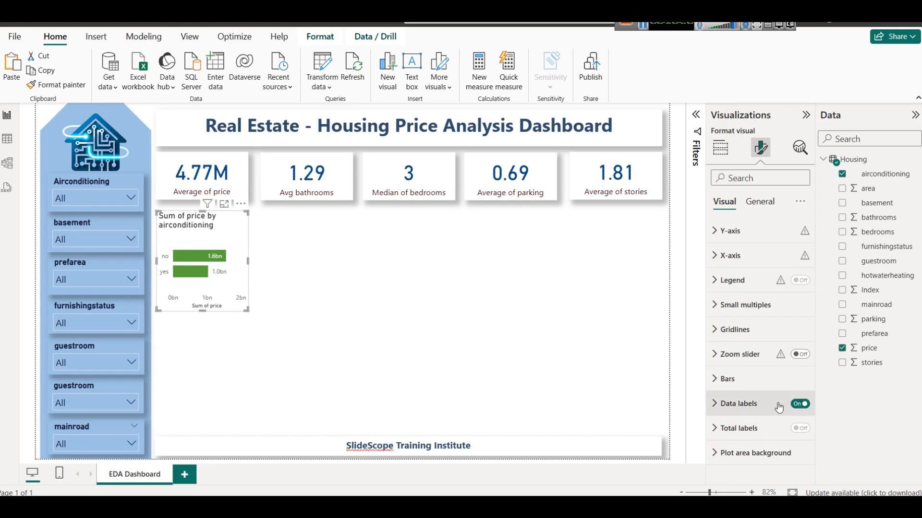
click(757, 417)
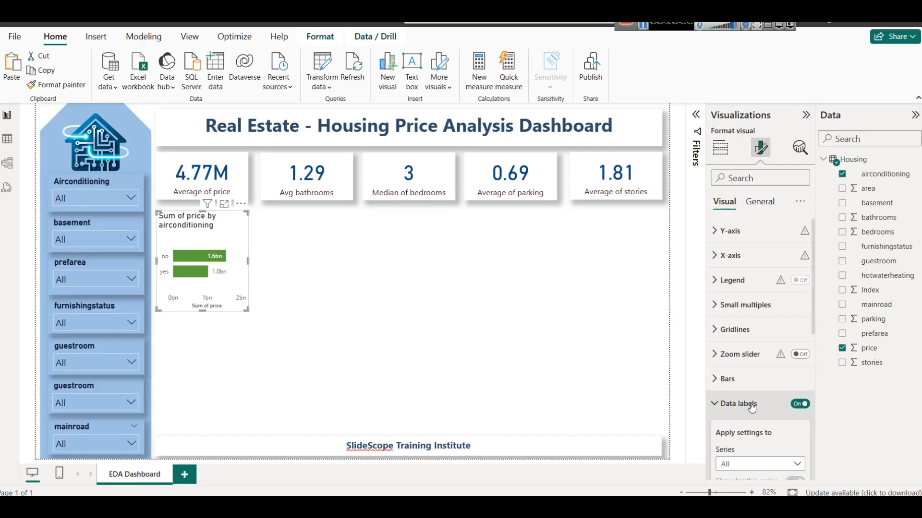
scroll(750, 419, down, 3)
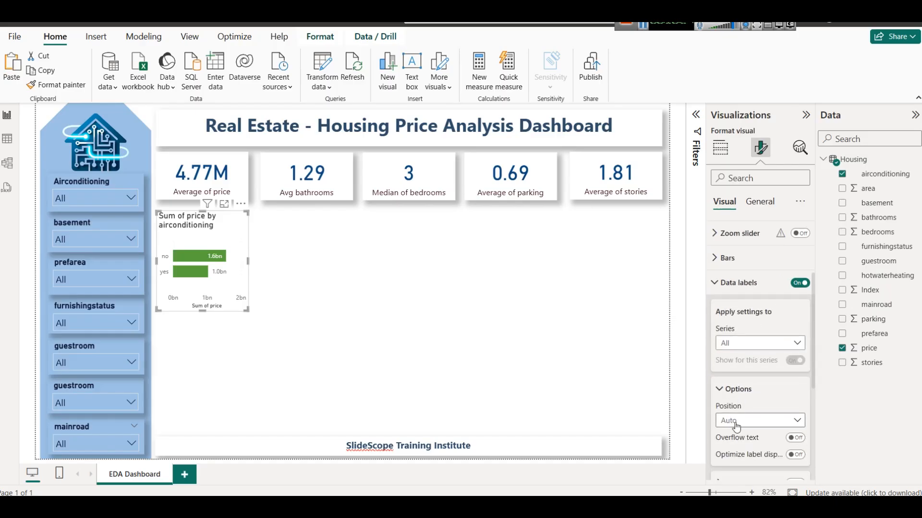
click(736, 421)
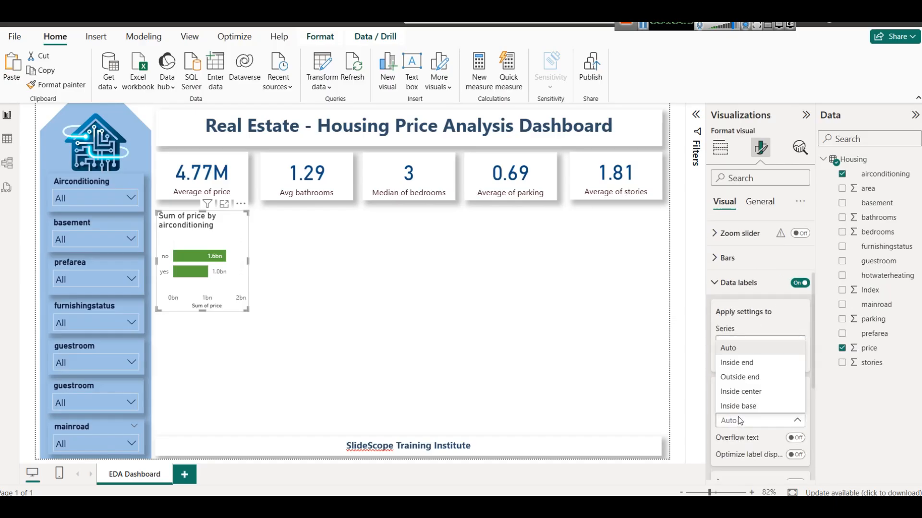
click(747, 368)
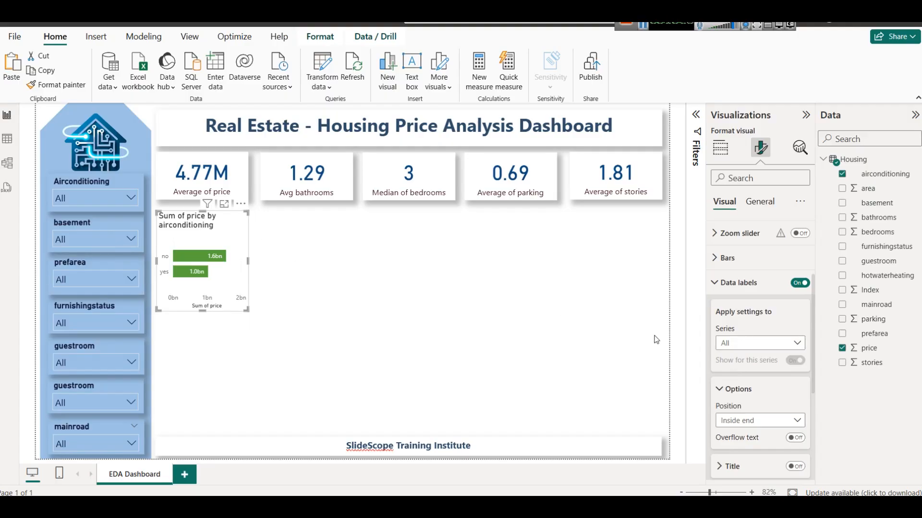
Recolor the bars of the airconditioning chart dark blue and make the chart slightly taller.
scroll(765, 388, up, 3)
click(728, 379)
scroll(752, 384, down, 3)
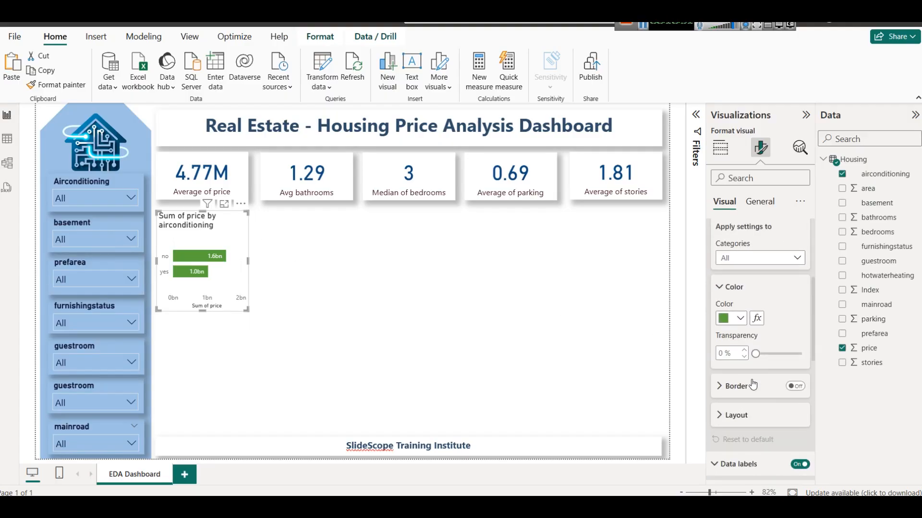
click(740, 319)
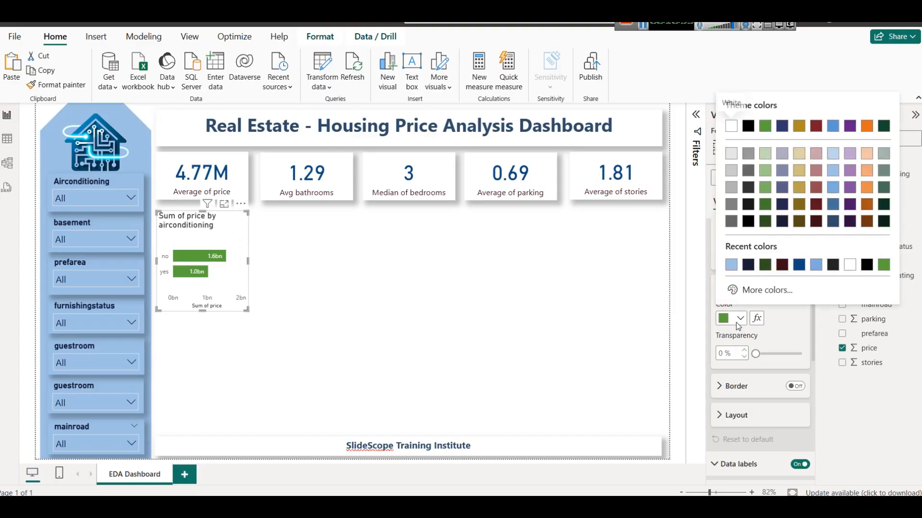
click(833, 223)
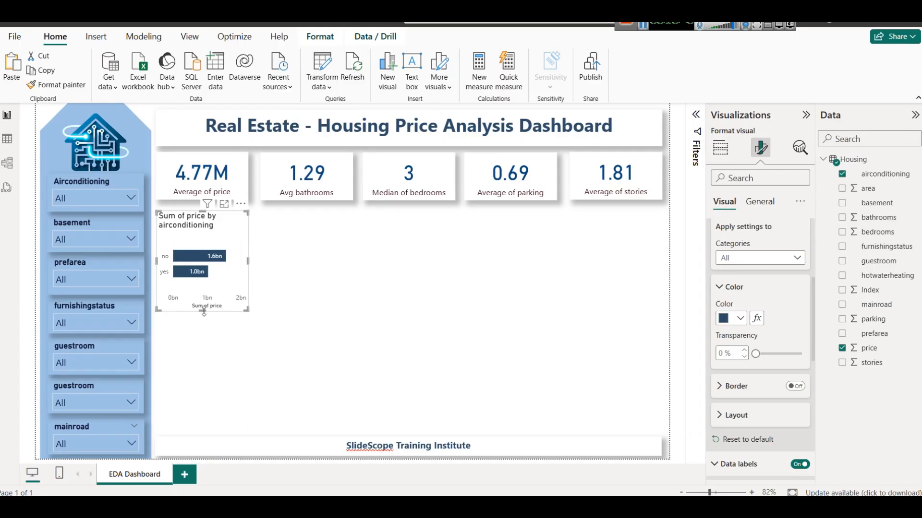
drag(203, 310, 202, 315)
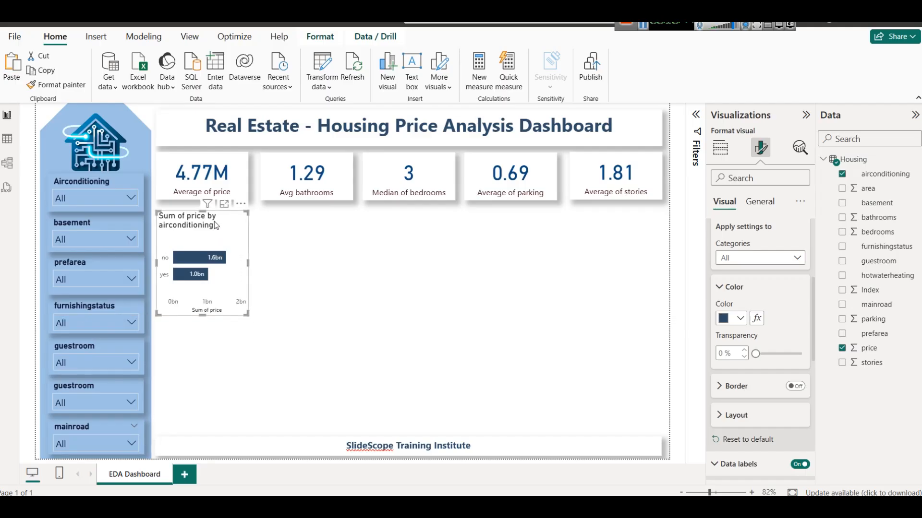
Change the price aggregation in the airconditioning bar chart to Average.
click(718, 152)
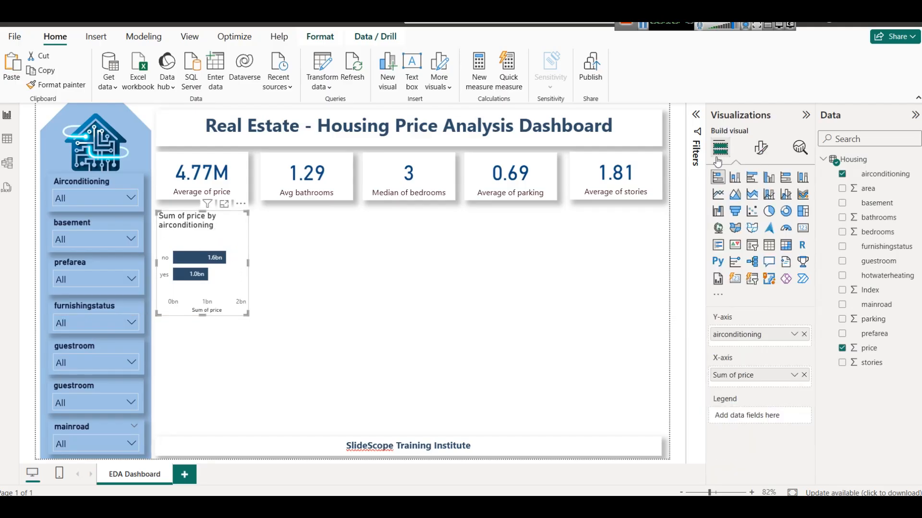
click(794, 375)
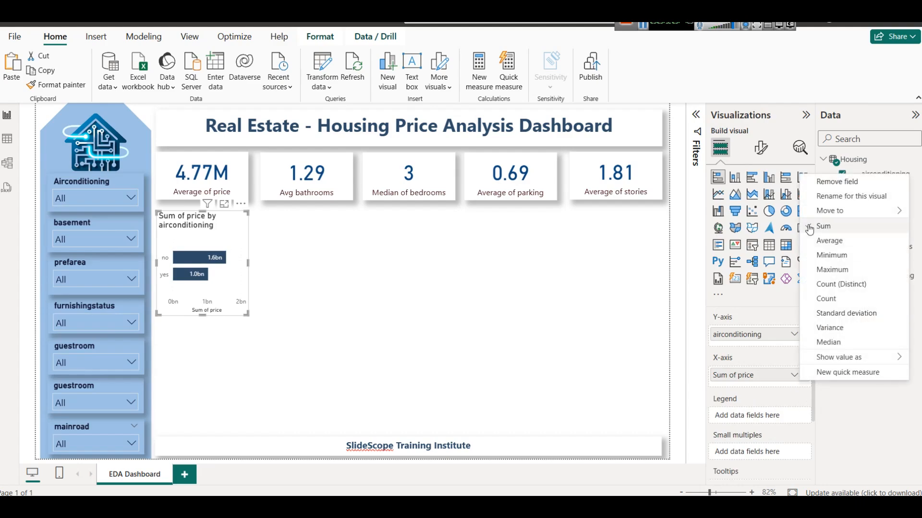
click(827, 244)
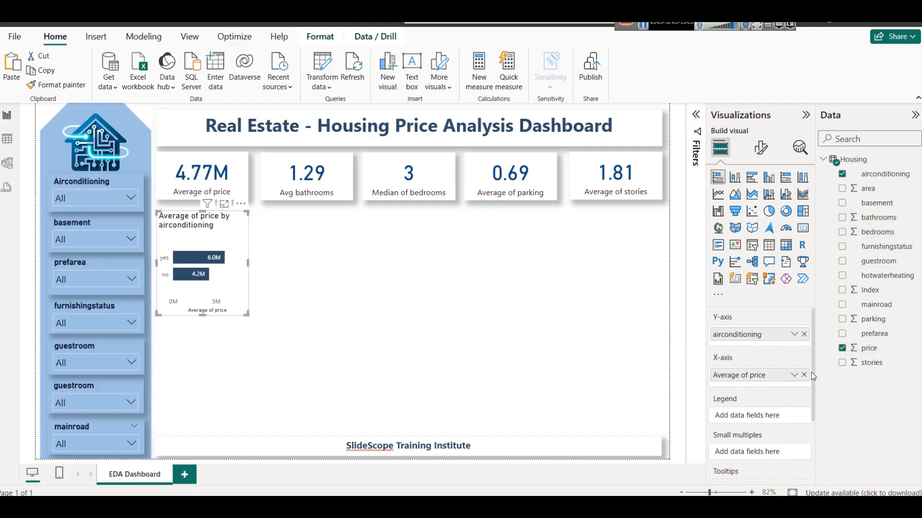
Create a new measure in the Housing table defined as Avg Price = AVERAGE(Housing[price]).
right_click(849, 159)
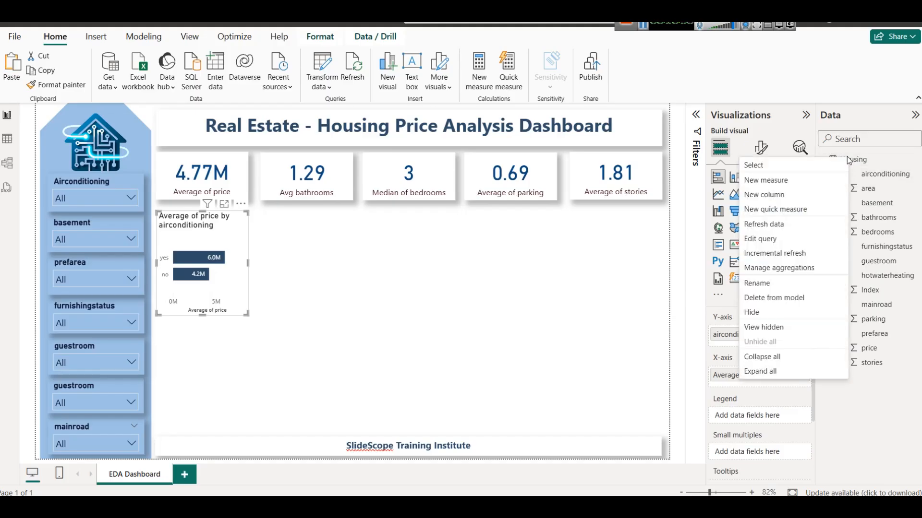
click(804, 181)
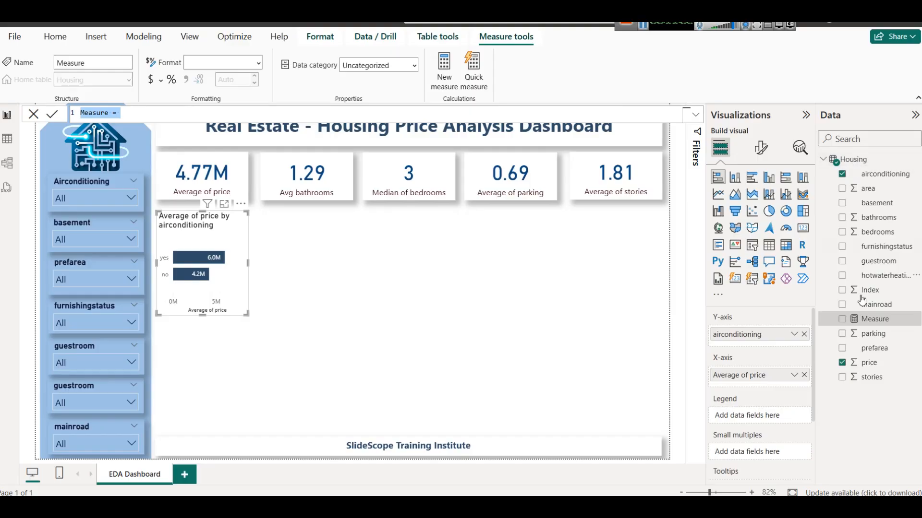
double_click(94, 113)
text(Avg Price = )
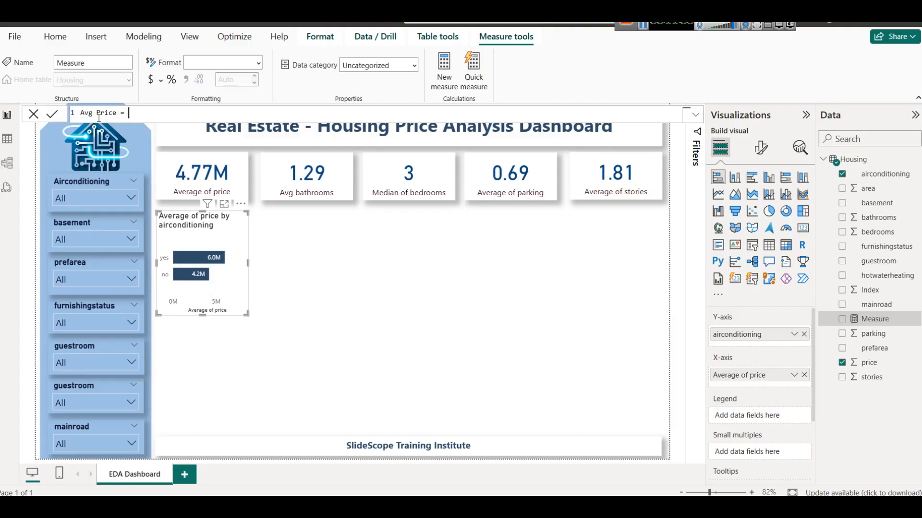
text(AVERAGE()
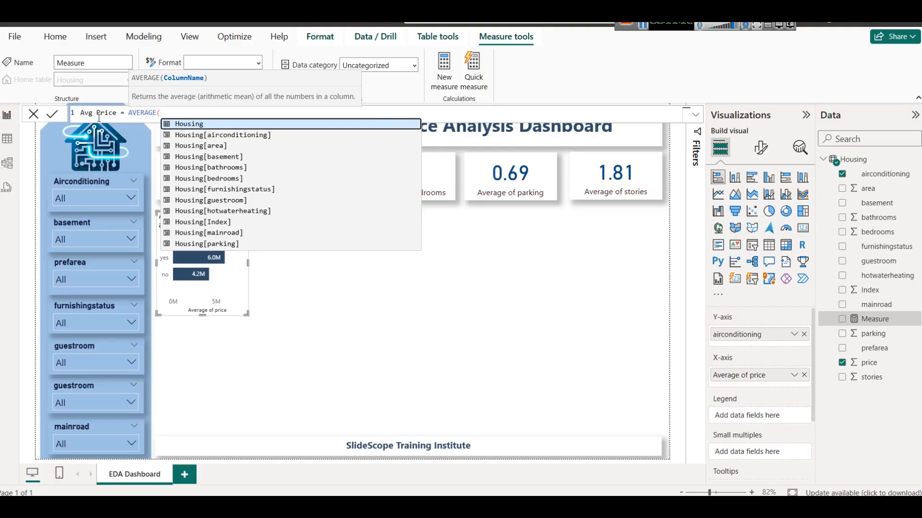
key(Down)
key(Down)
key(Down)
key(Down)
key(Down)
key(Down)
key(Down)
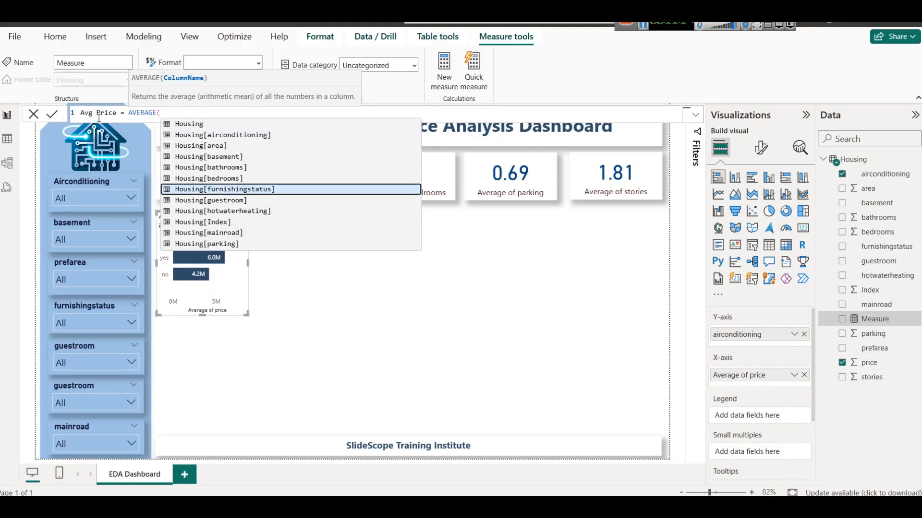
key(Down)
key(Down)
key(Down)
key(Down)
key(Down)
key(Down)
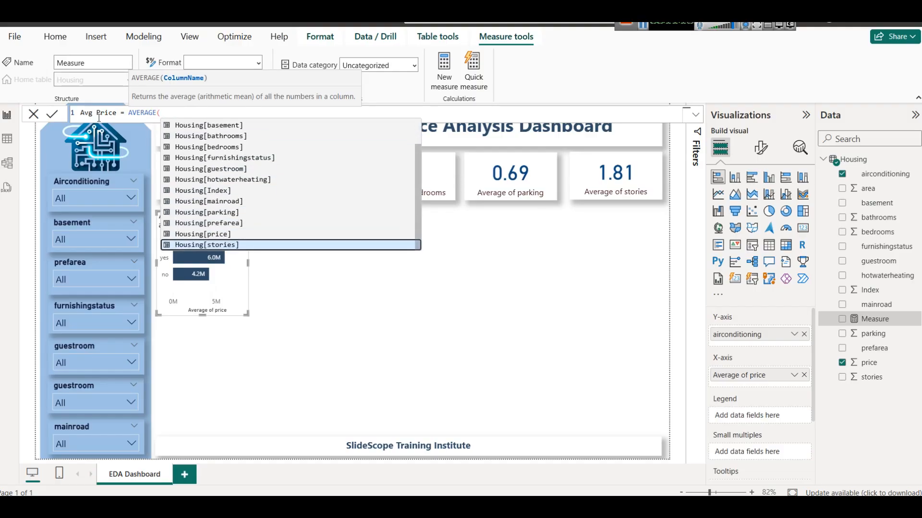
key(Tab)
text())
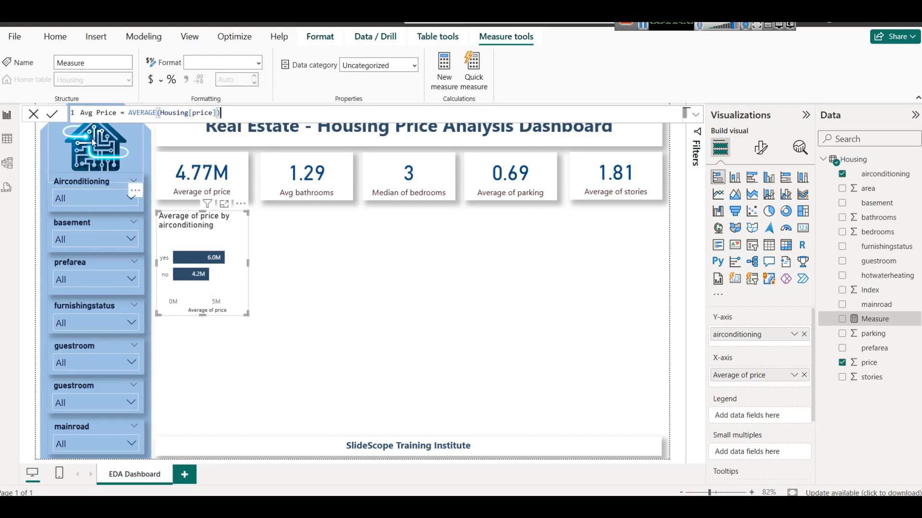
click(52, 114)
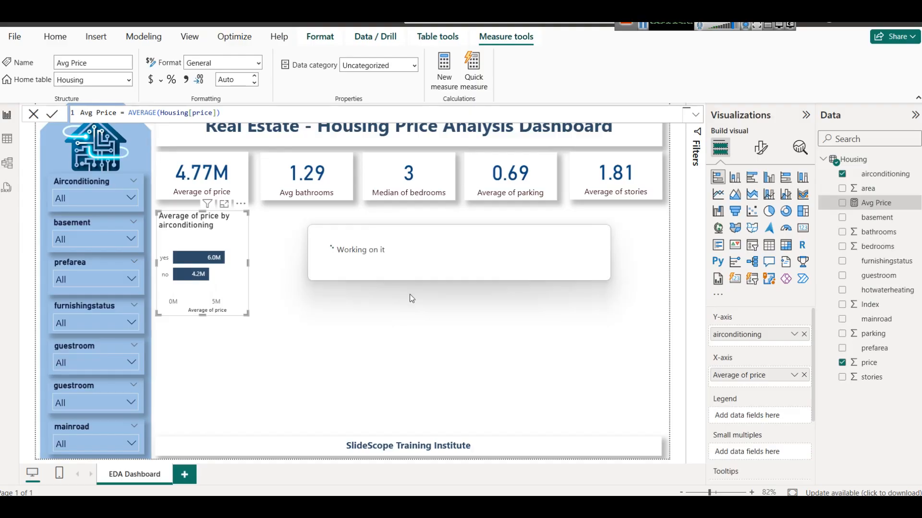
Replace the price field on the airconditioning chart's X-axis with the Avg Price measure and widen the chart slightly.
click(804, 375)
drag(862, 207, 744, 367)
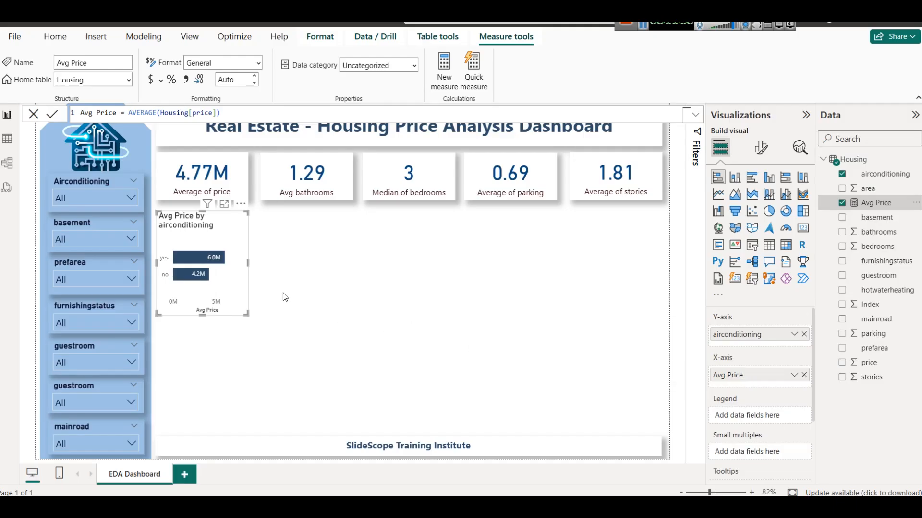
drag(249, 262, 267, 263)
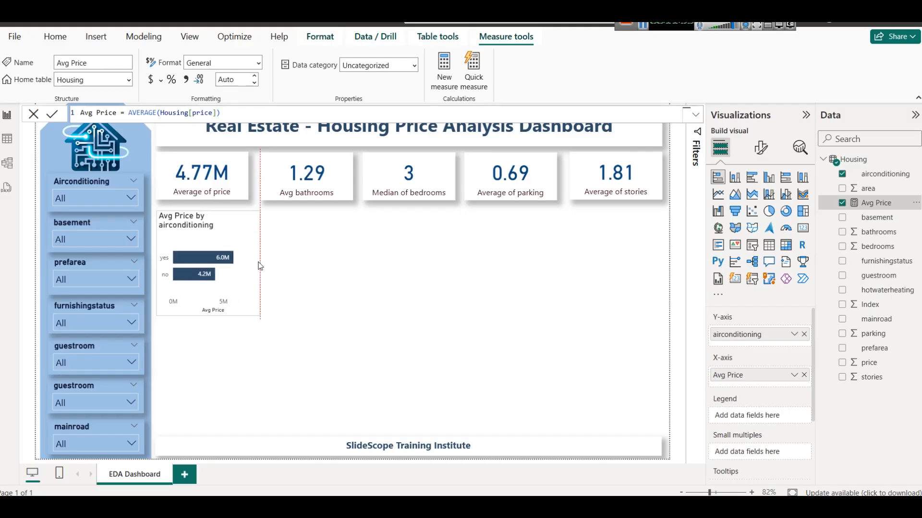
click(238, 236)
key(ctrl+c)
key(ctrl+v)
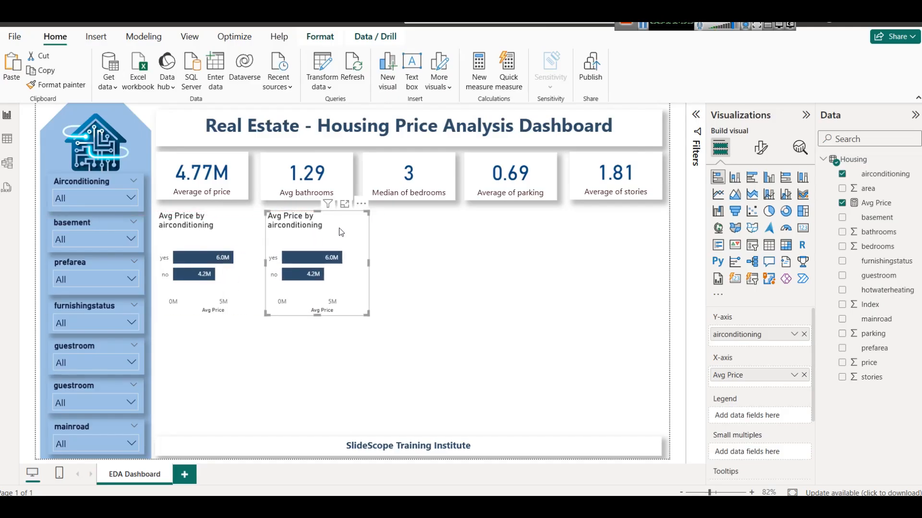
key(ctrl+v)
key(ctrl+z)
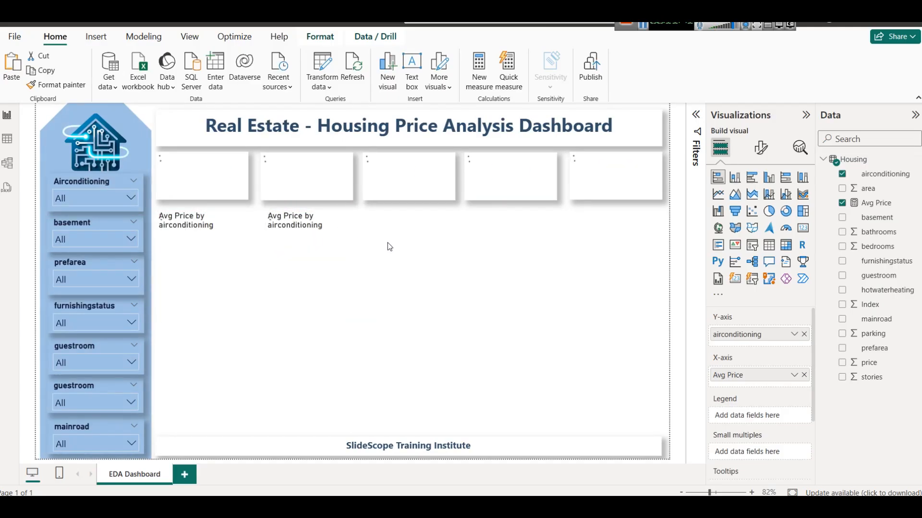
key(Delete)
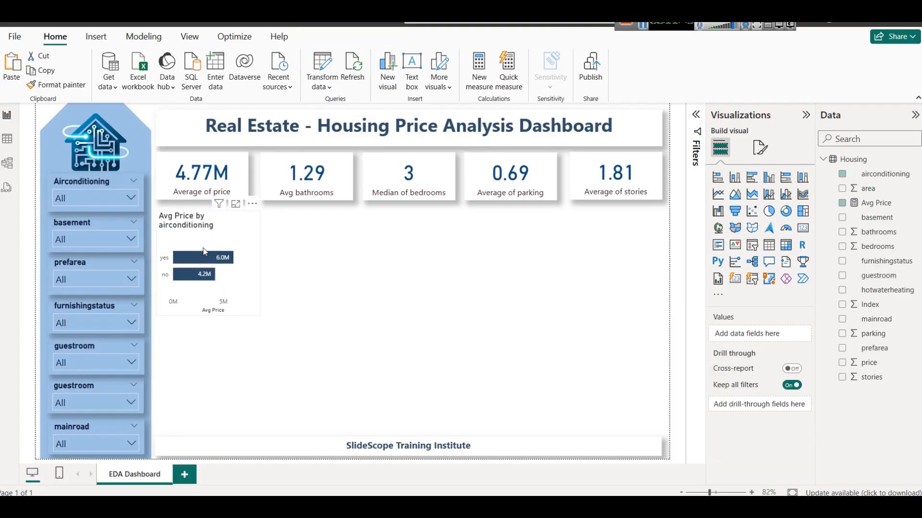
Widen the airconditioning chart until its title fits on one line, and set the title's text color to dark purple.
click(233, 220)
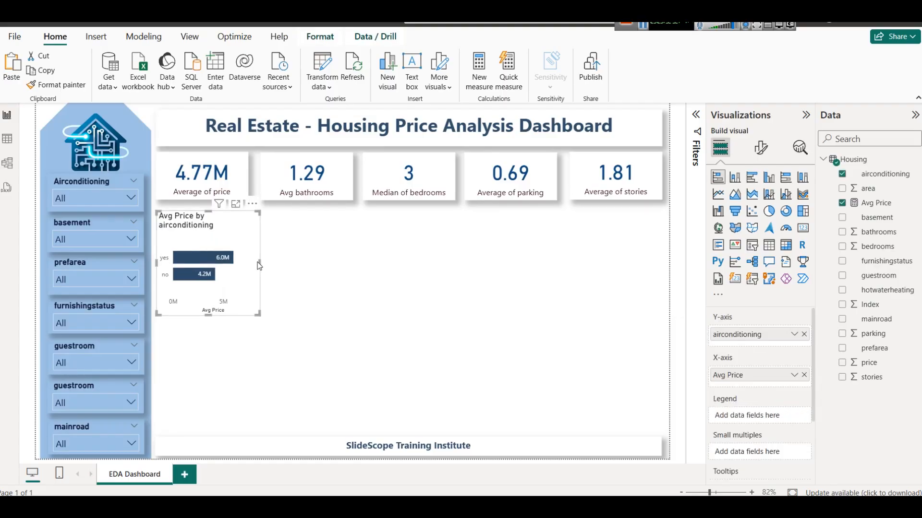
drag(259, 263, 267, 266)
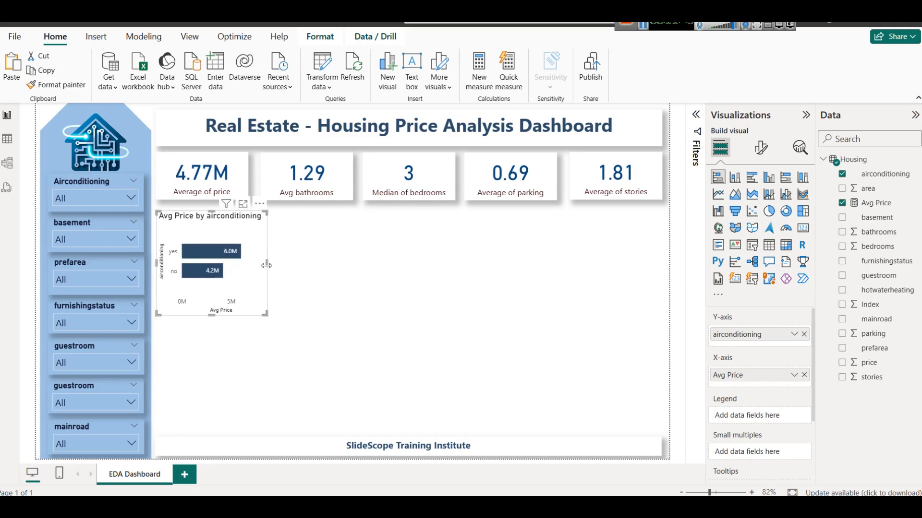
click(760, 147)
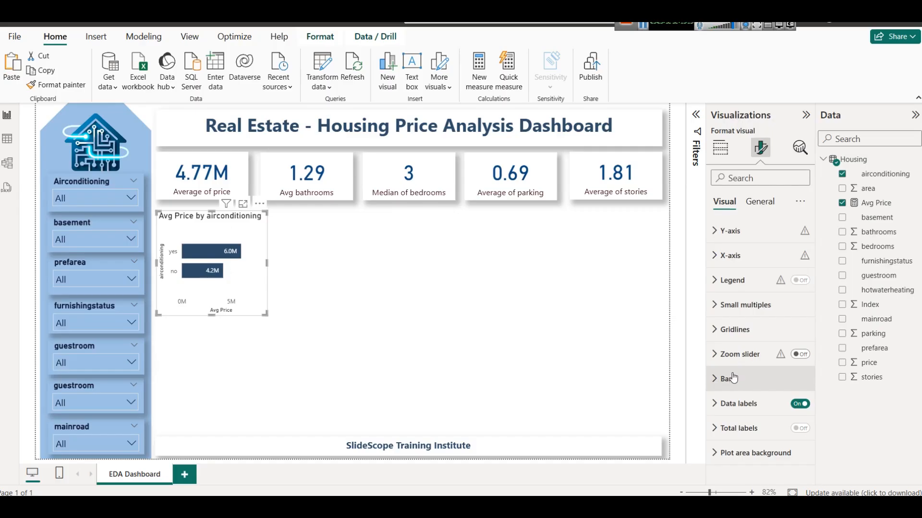
click(767, 203)
click(748, 255)
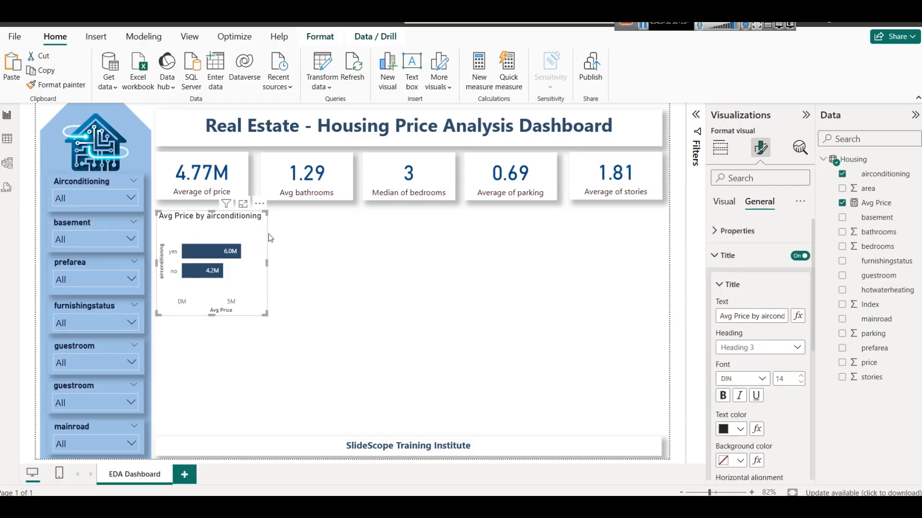
click(726, 429)
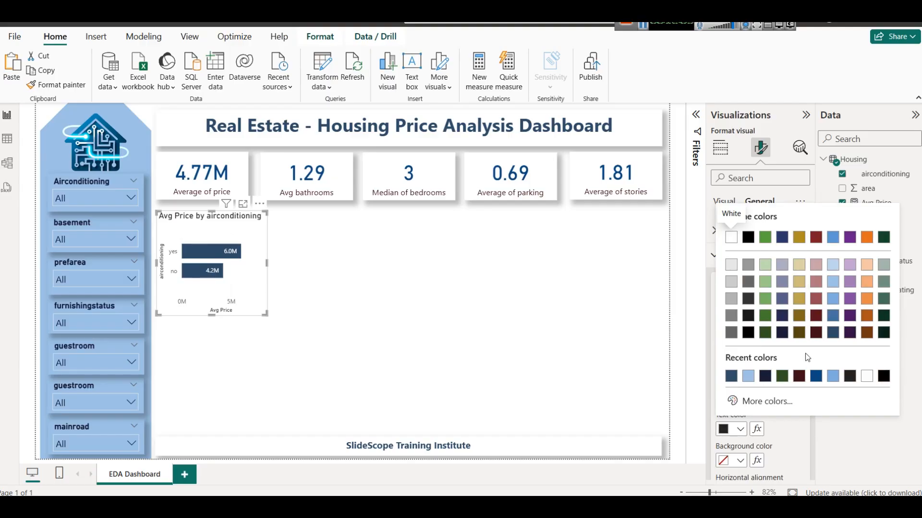
click(782, 336)
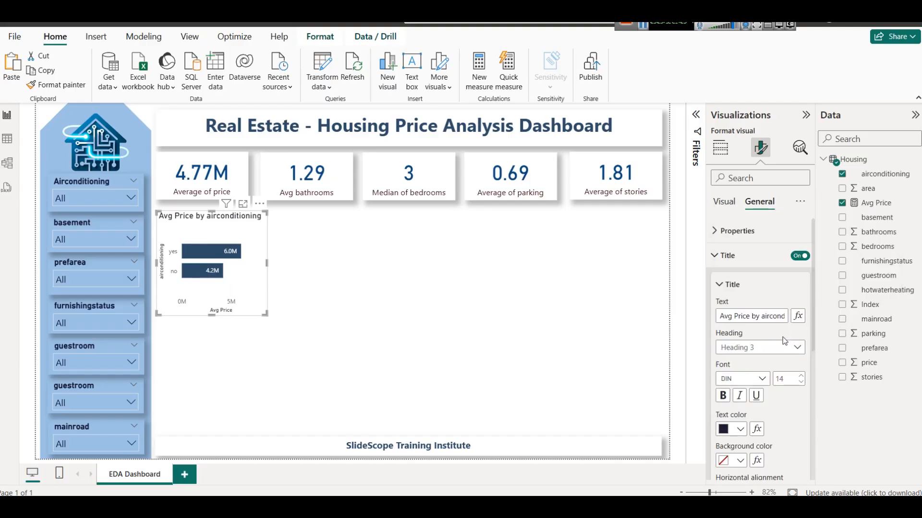
click(725, 397)
click(725, 429)
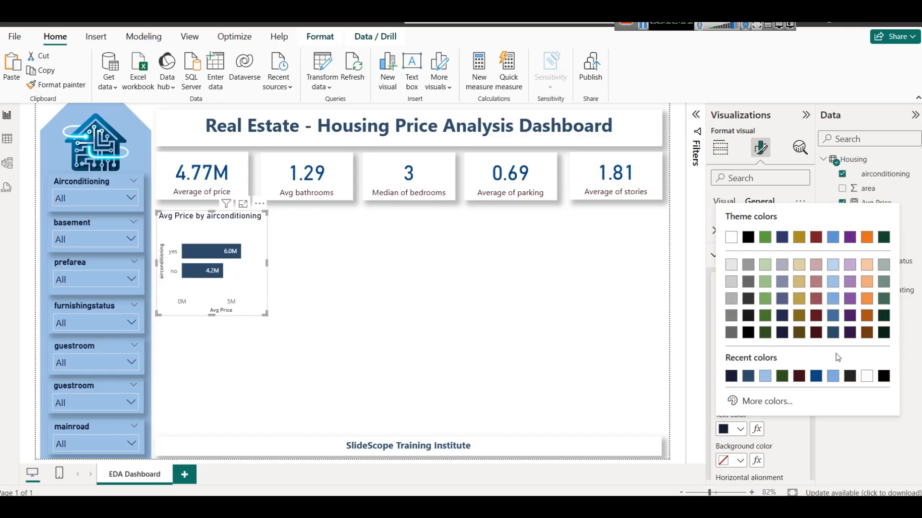
click(847, 338)
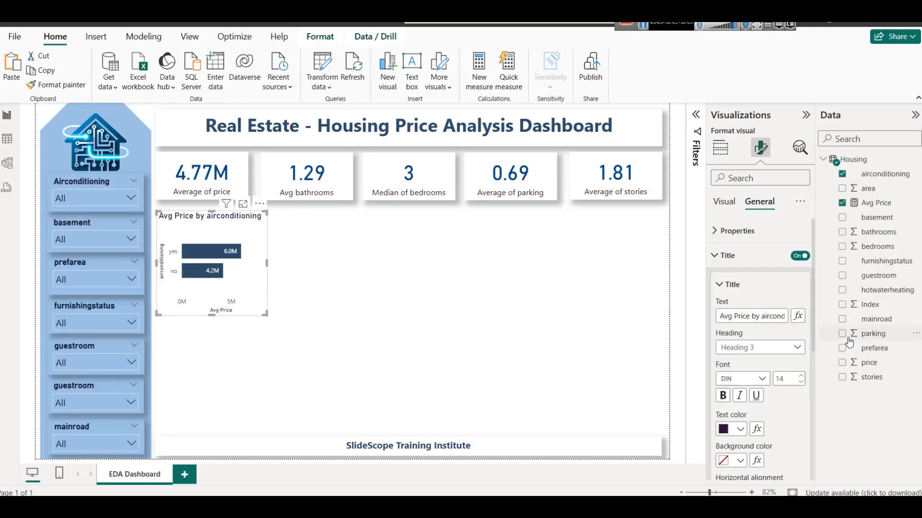
click(426, 288)
Turn on the shadow effect for the airconditioning chart.
click(249, 233)
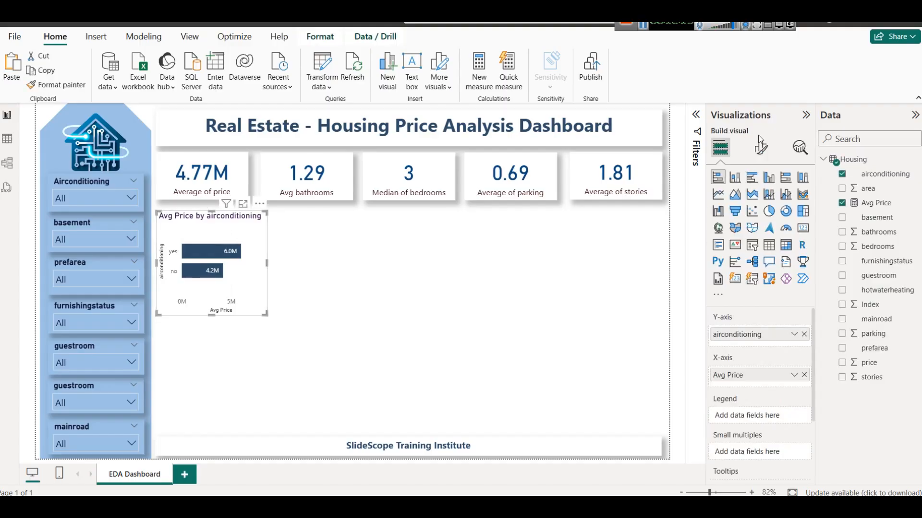
click(760, 148)
click(759, 201)
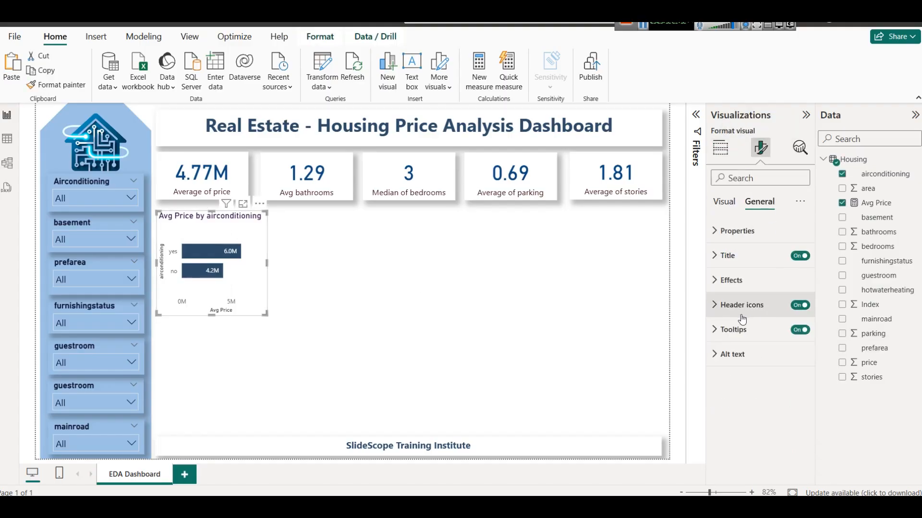
click(747, 288)
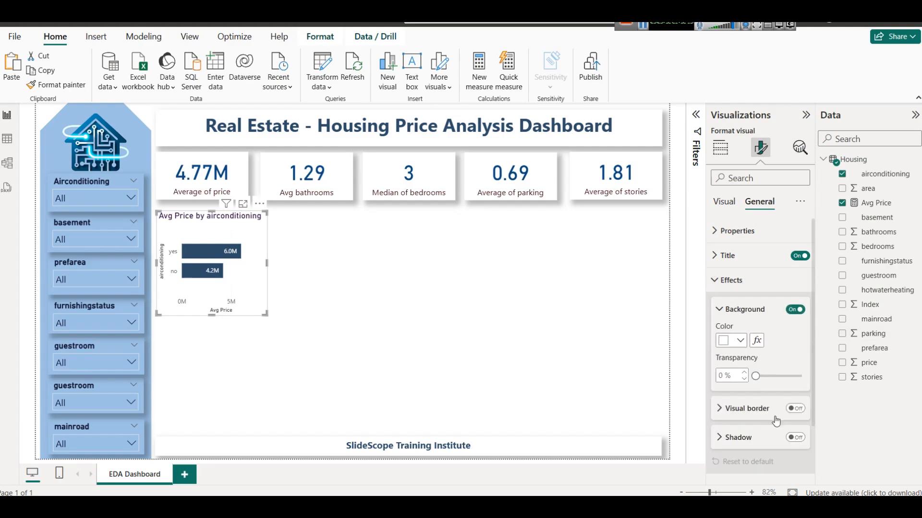
click(789, 444)
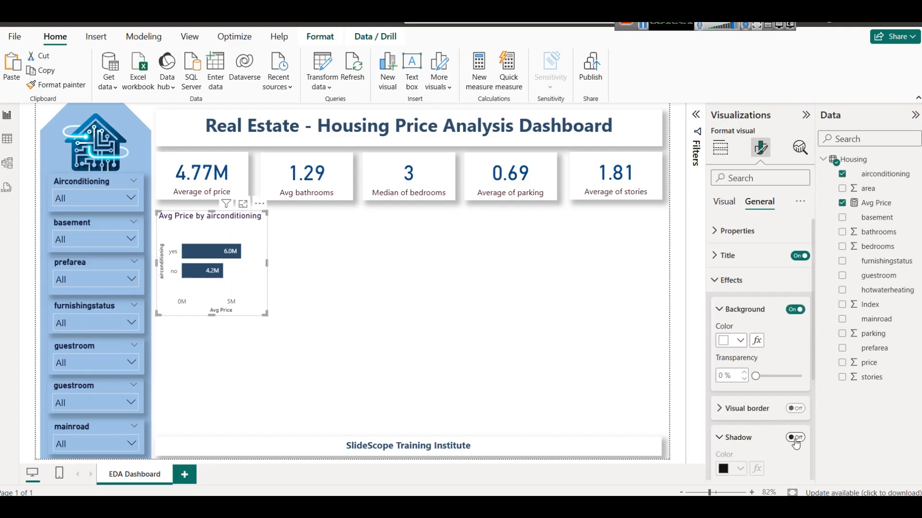
click(502, 353)
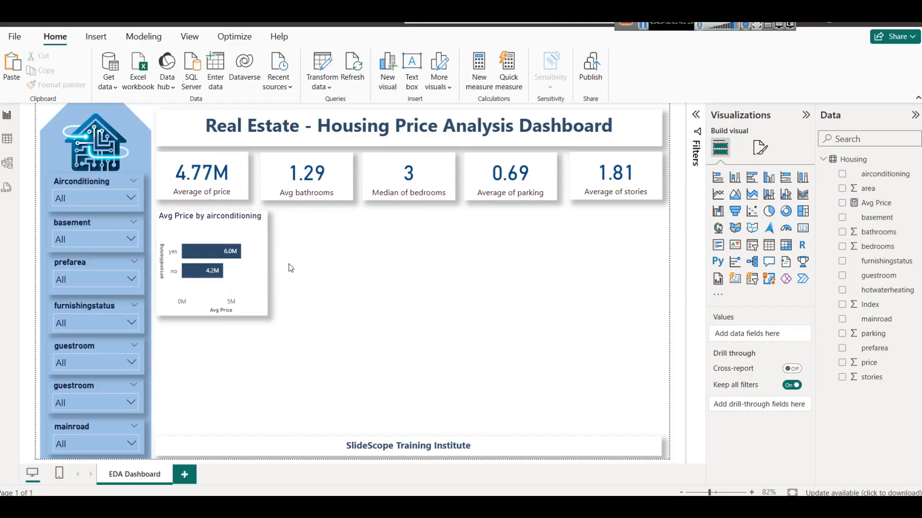
Duplicate the airconditioning chart and place the copy directly beside the original, below the KPI cards.
click(250, 239)
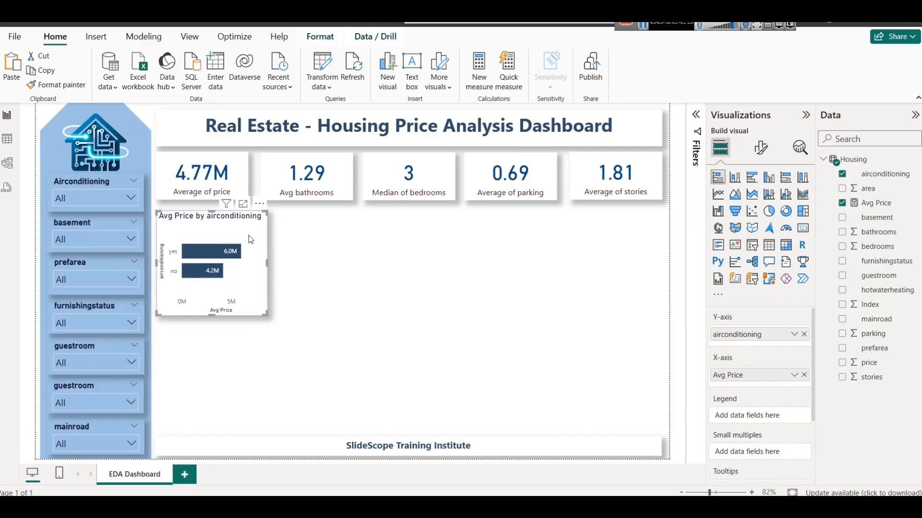
key(ctrl+v)
drag(267, 235, 380, 231)
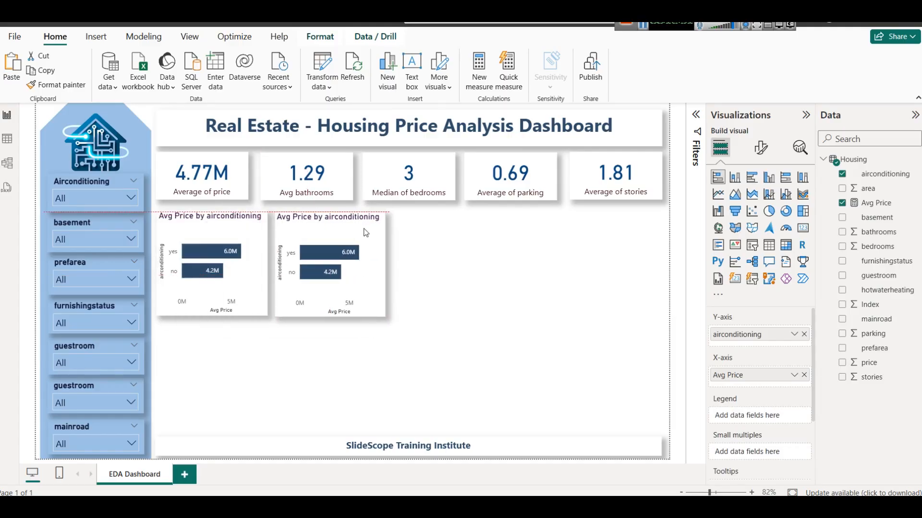
click(450, 250)
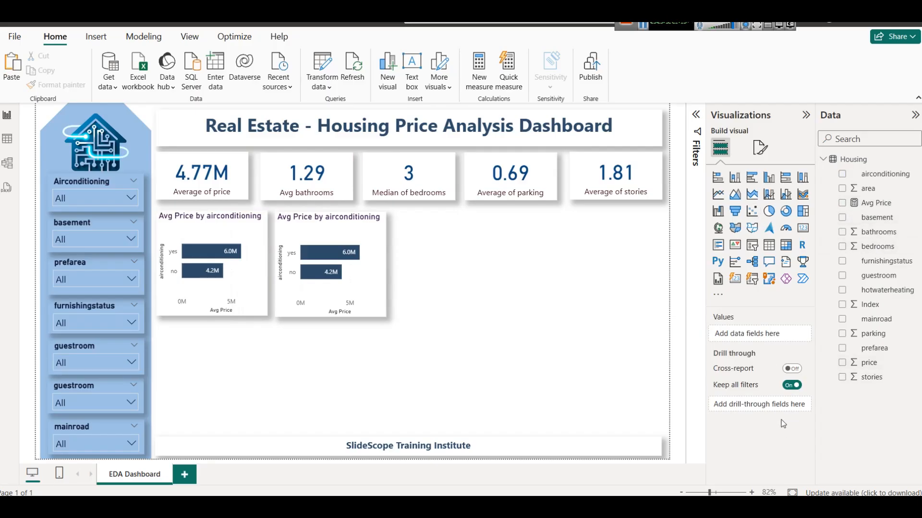
Replace airconditioning with basement on the Y-axis of the copied chart.
click(369, 237)
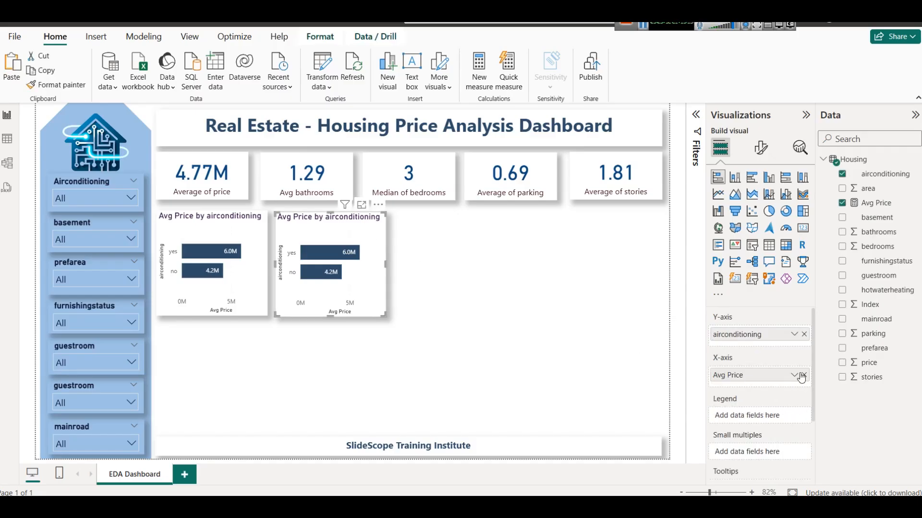
click(804, 334)
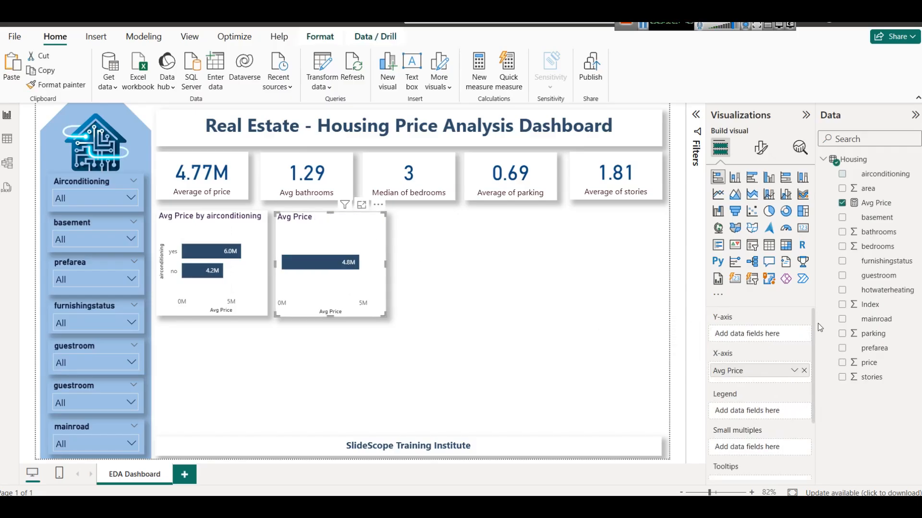
click(843, 218)
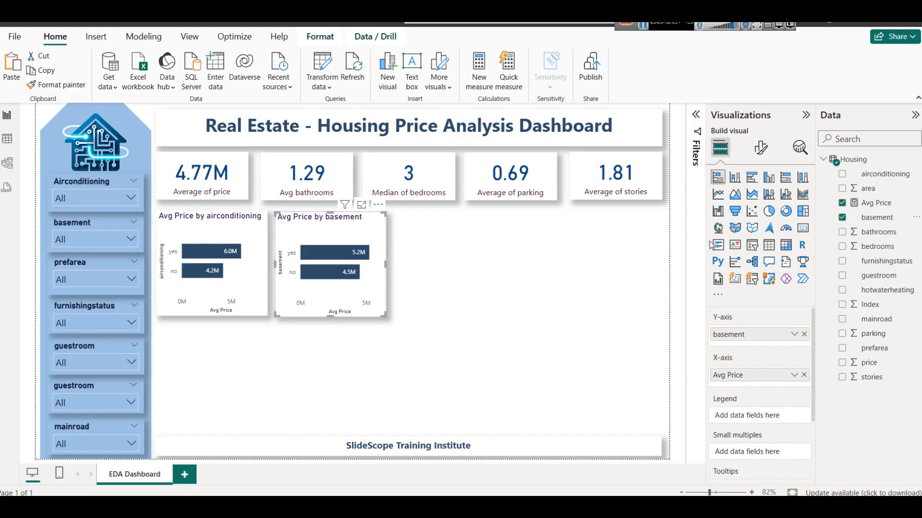
Convert the basement chart to a stacked column chart and place a copy of it directly beside the original.
click(735, 177)
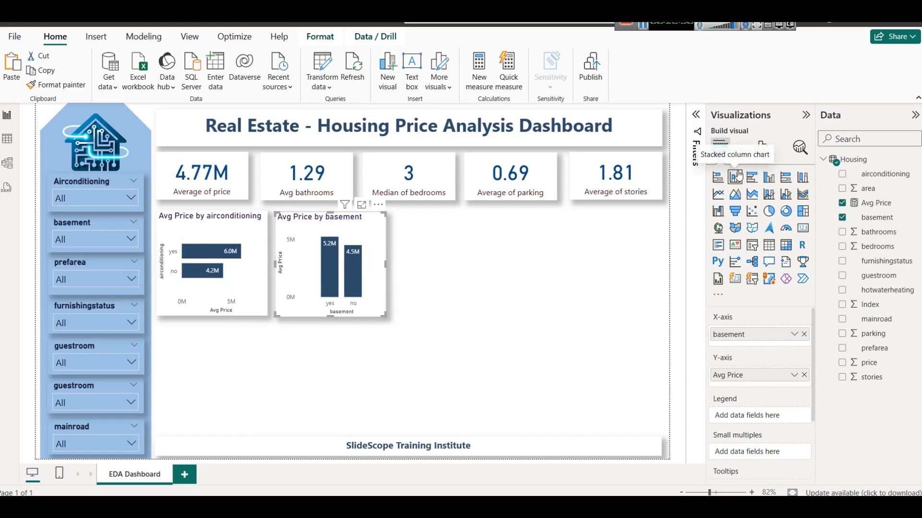
click(432, 284)
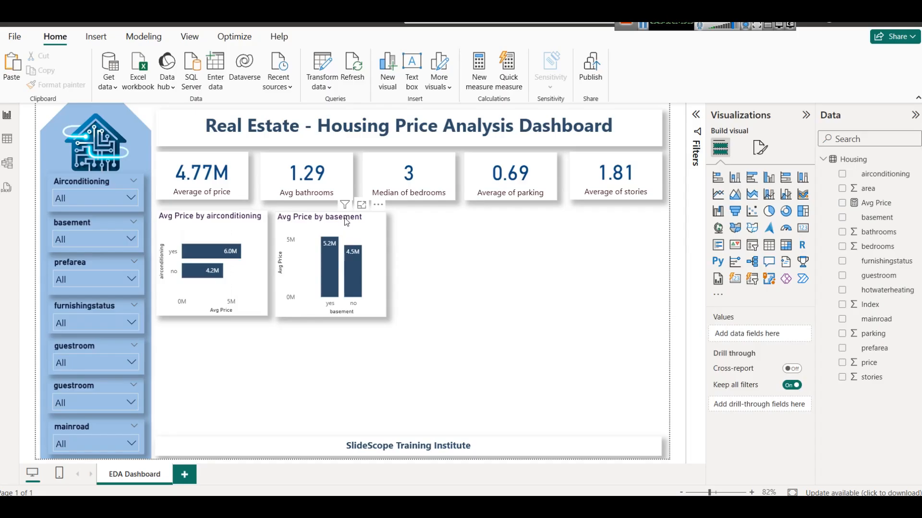
click(364, 230)
key(ctrl+v)
drag(356, 233, 471, 233)
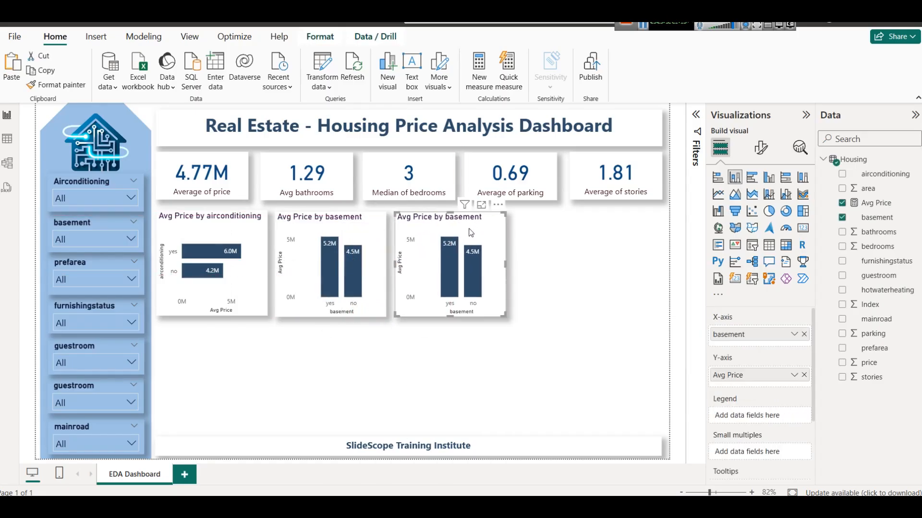
Replace basement with furnishingstatus on the copied chart's X-axis and widen the chart until its title fits on one line.
click(804, 334)
drag(865, 264, 754, 334)
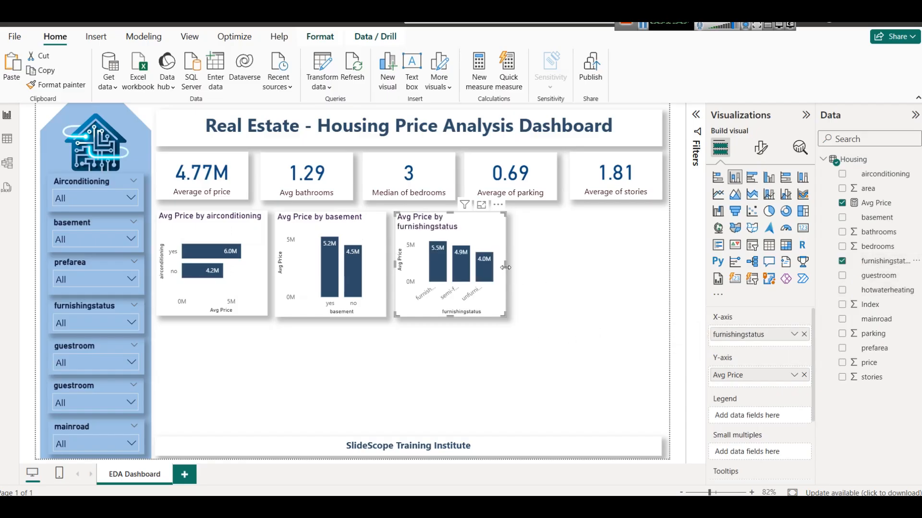
drag(506, 266, 510, 265)
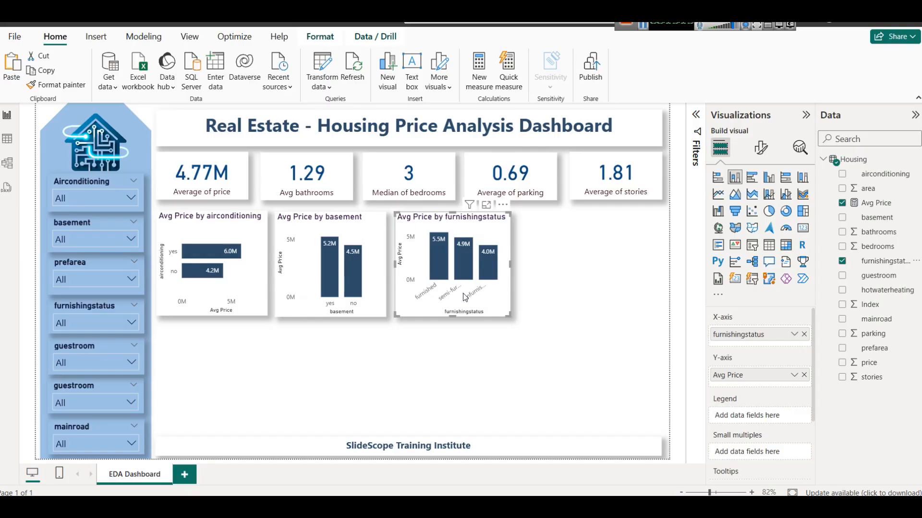
Make the X-axis value labels of the furnishingstatus chart dark navy and bold.
click(762, 149)
click(730, 231)
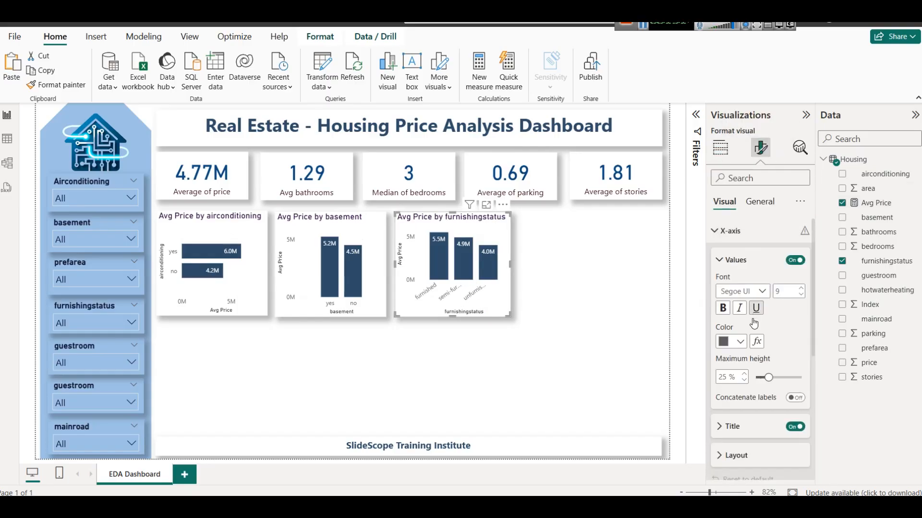
click(739, 342)
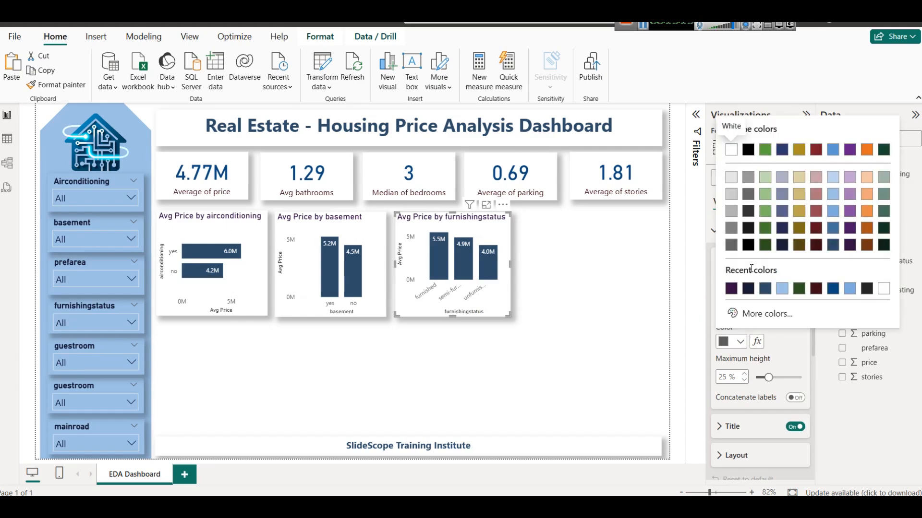
click(783, 246)
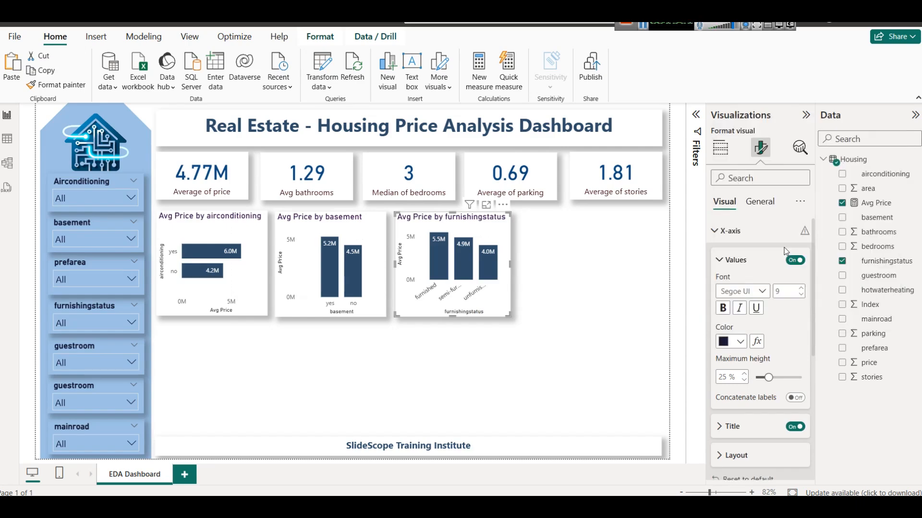
click(723, 308)
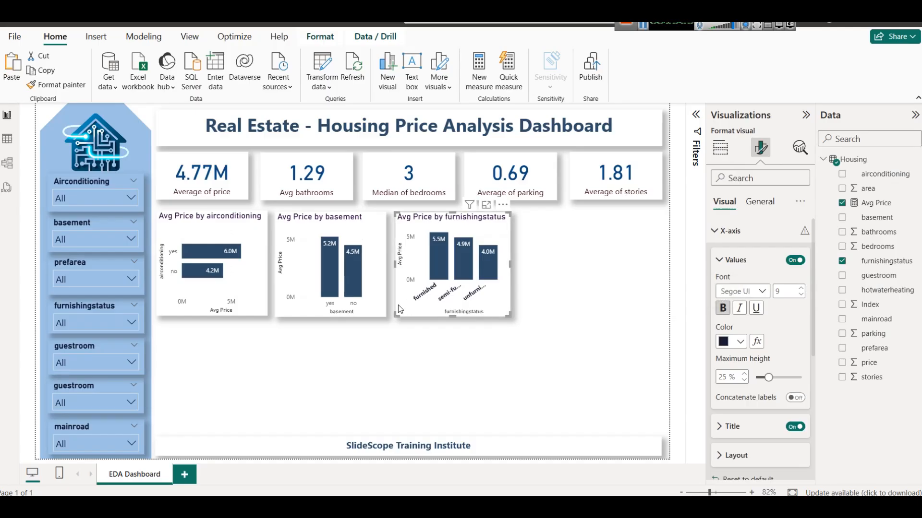
click(538, 329)
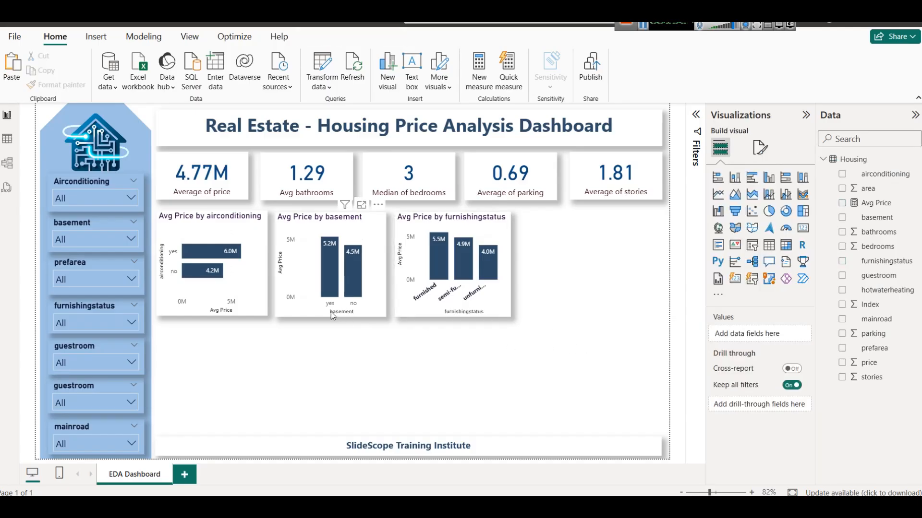
Make the X-axis value labels of the basement chart dark navy and bold.
click(319, 307)
click(758, 152)
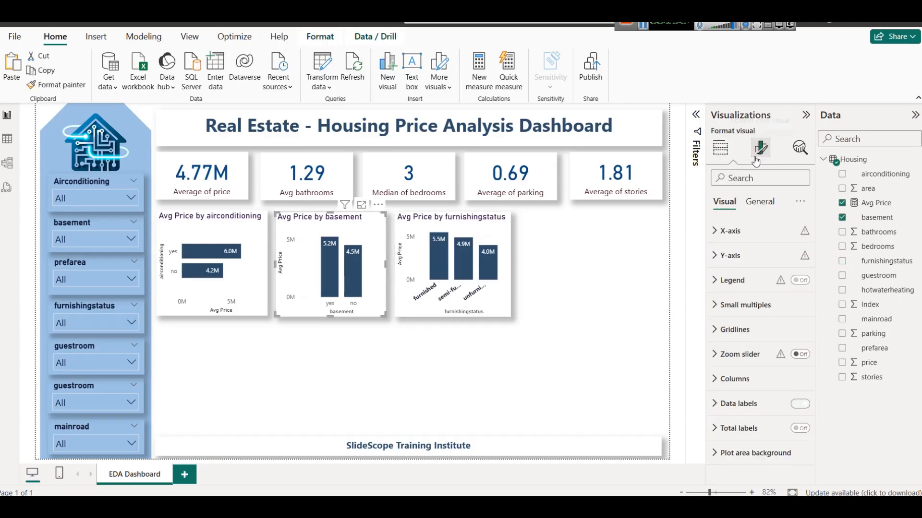
click(746, 236)
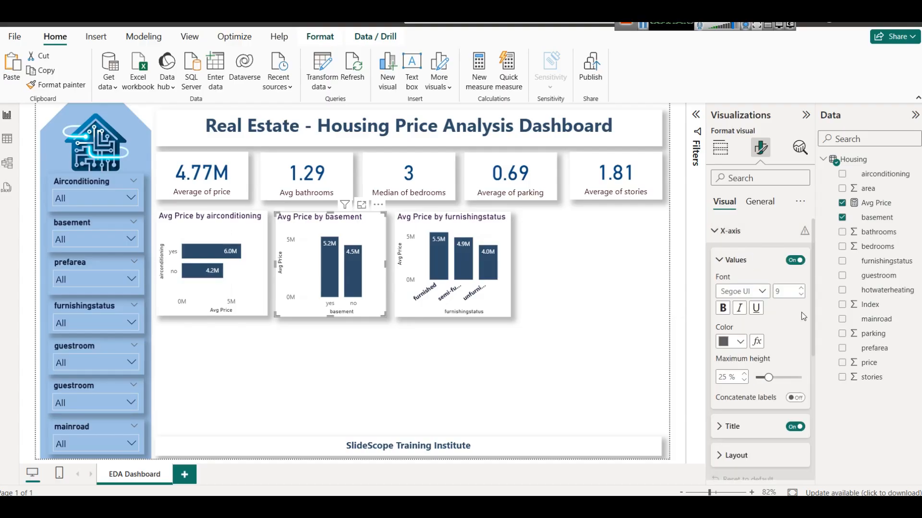
click(739, 341)
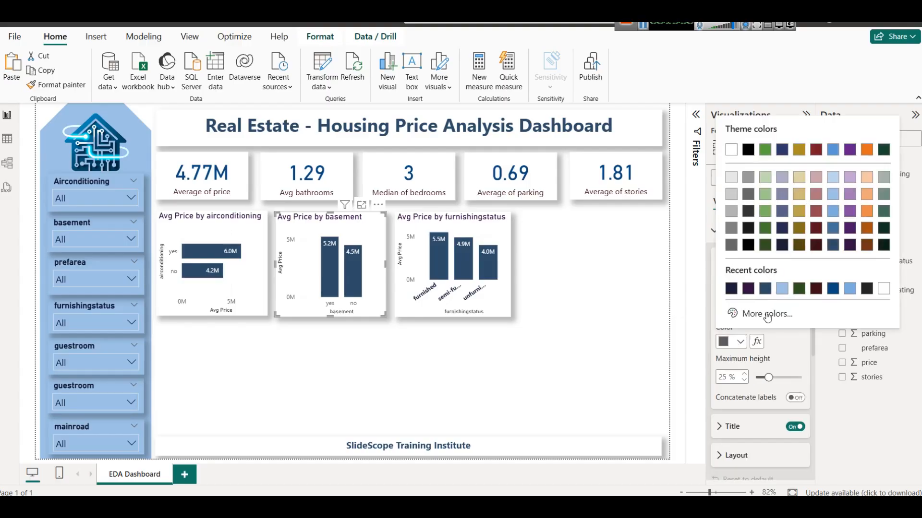
click(783, 246)
click(722, 307)
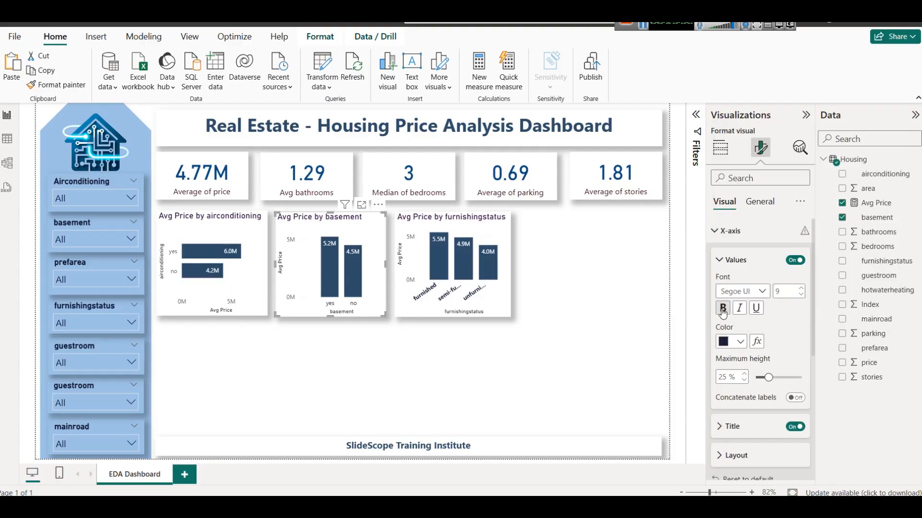
click(579, 319)
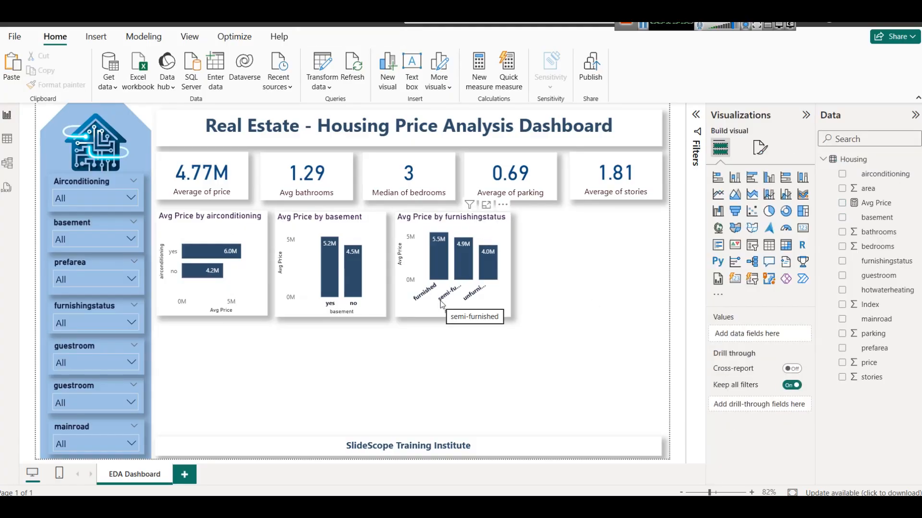
Switch to a blank Notepad document and move its window below the dashboard's title banner.
mouse_move(430, 251)
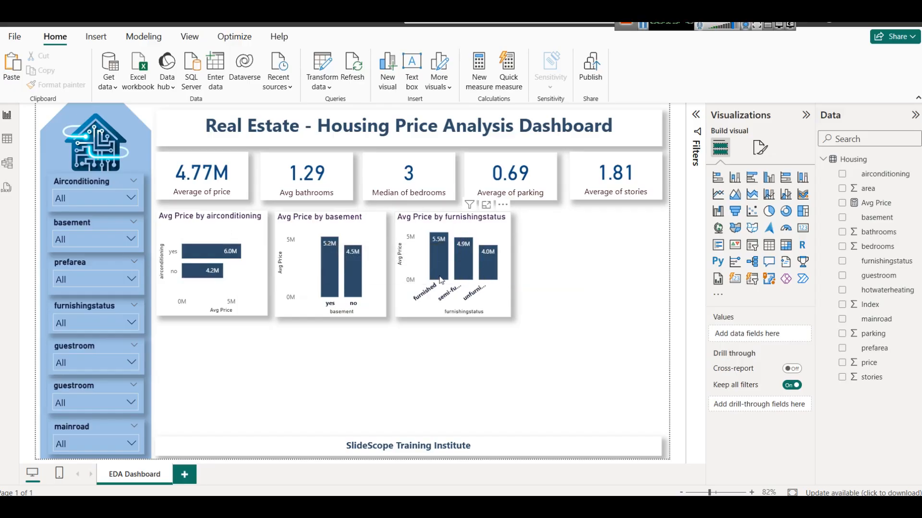
mouse_move(493, 284)
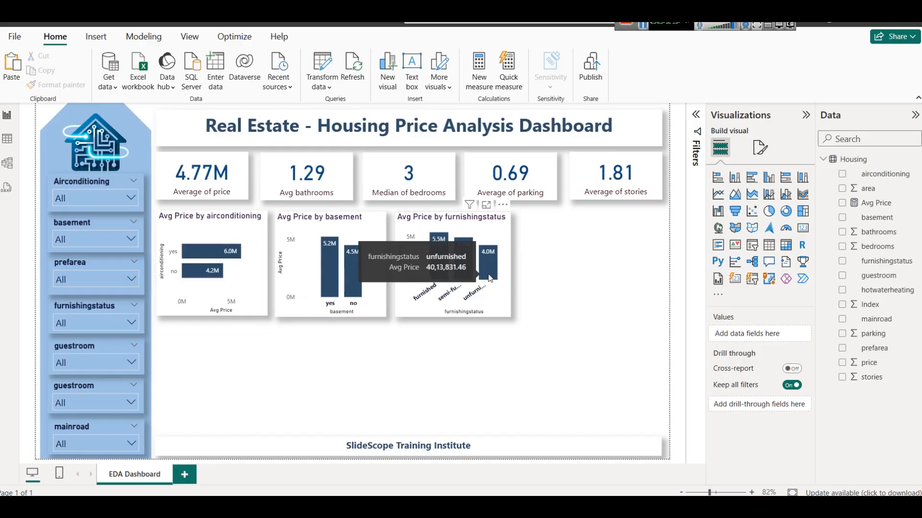
key(super+r)
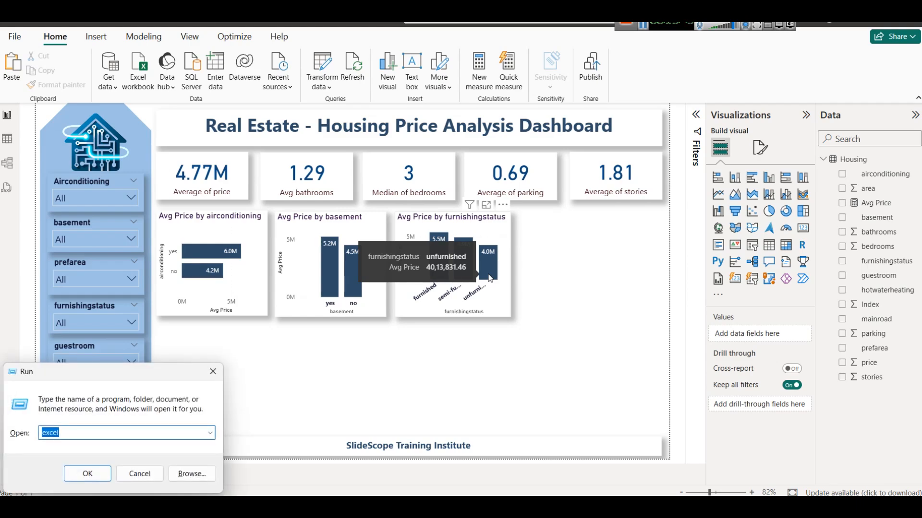
text(notepad++)
key(Return)
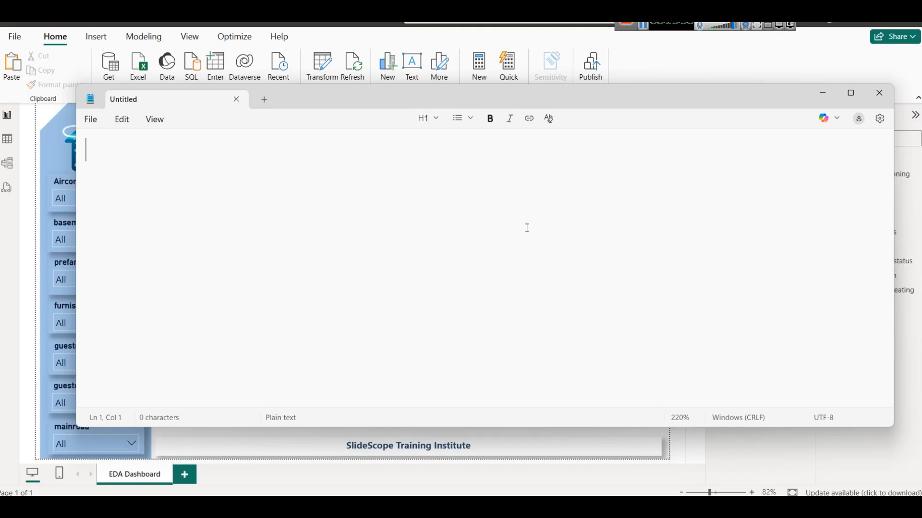
drag(478, 88, 549, 180)
Write "Airconditioned house ? - Yes" as the first line of the note.
text(Aircondu)
key(BackSpace)
text(itioned hous)
key(BackSpace)
text(use )
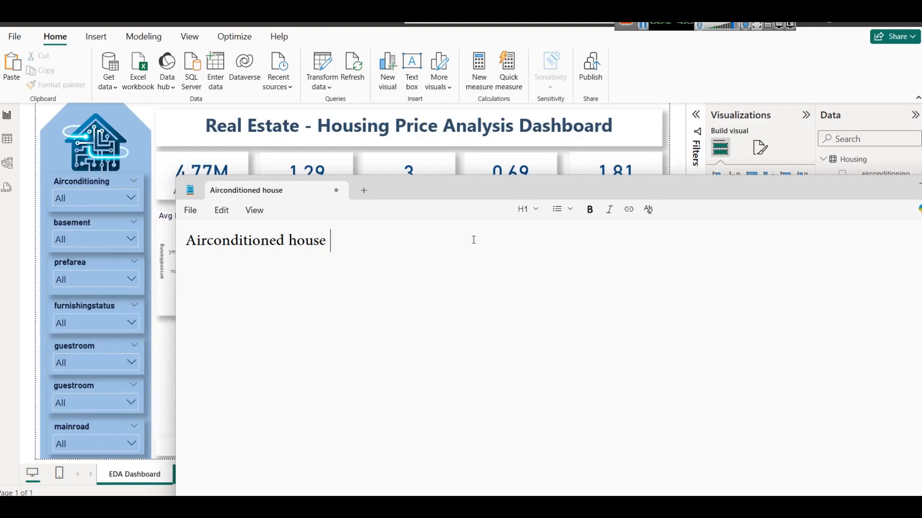
text(? - Yes)
key(Return)
Add the line "Furnished - Semi Furnished", select the whole note, and return to the Power BI dashboard.
text(Furnished )
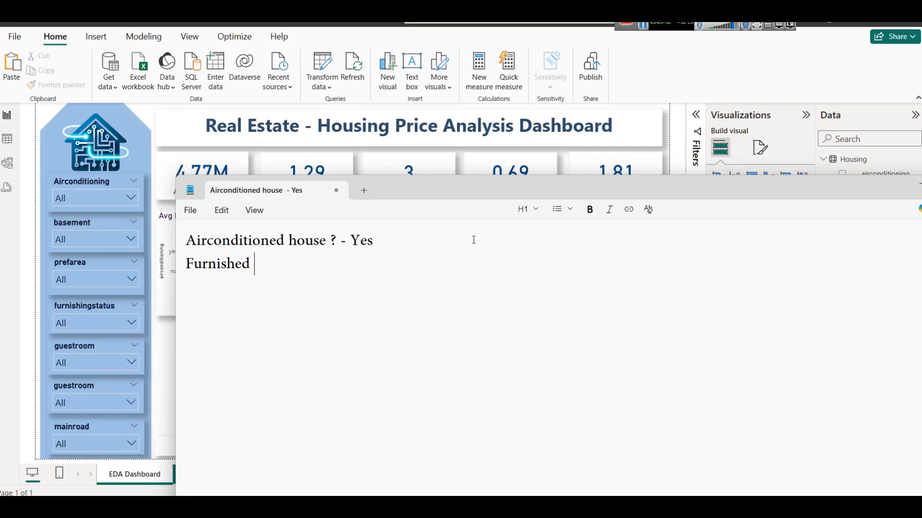
text(- No)
key(BackSpace)
key(BackSpace)
key(BackSpace)
text(Semi )
text(Furnishe)
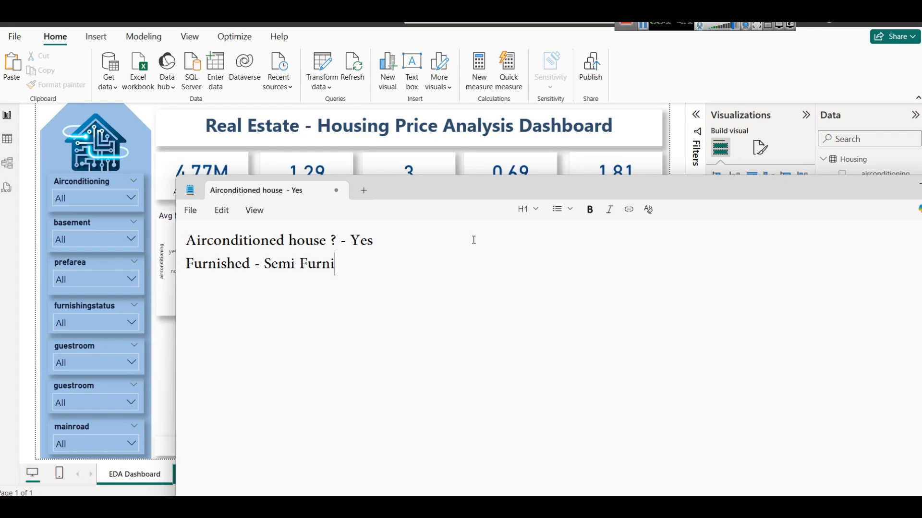
text(d)
key(ctrl+a)
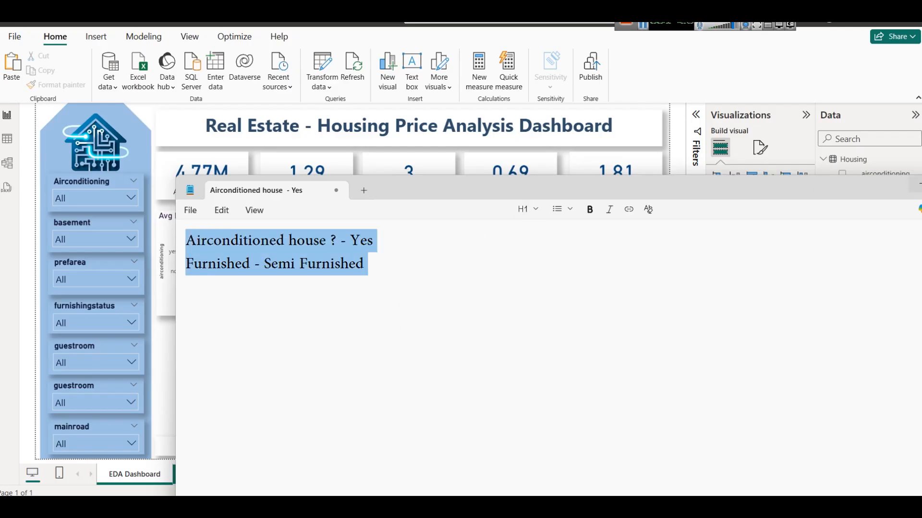
click(918, 183)
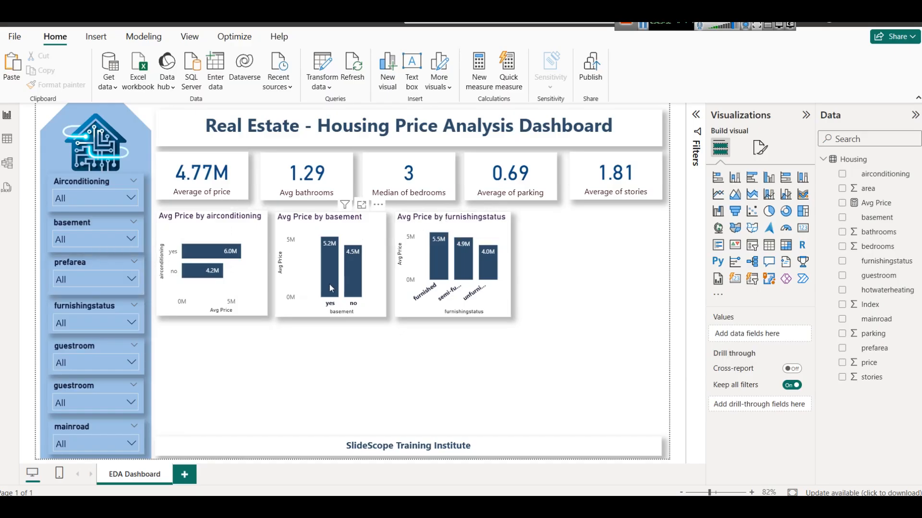
Make the Y-axis value labels of the airconditioning chart dark navy and bold.
click(228, 229)
click(760, 148)
click(729, 232)
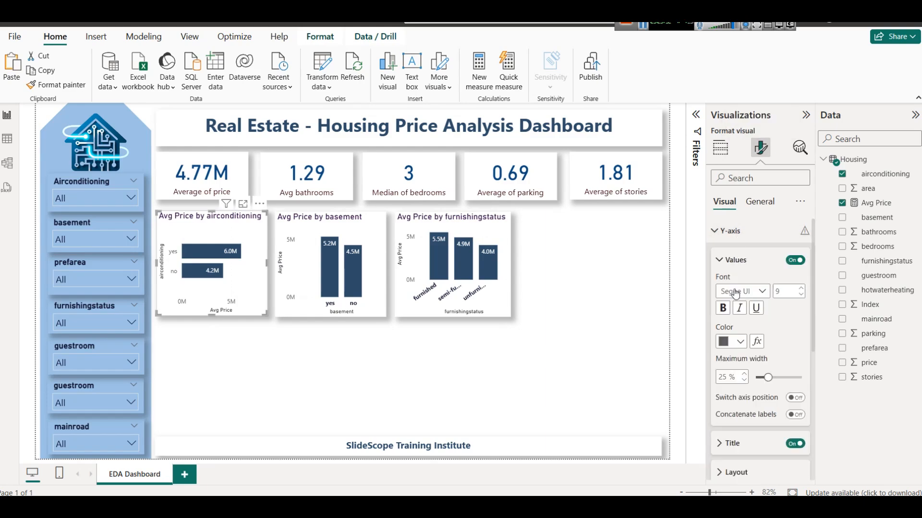
click(722, 345)
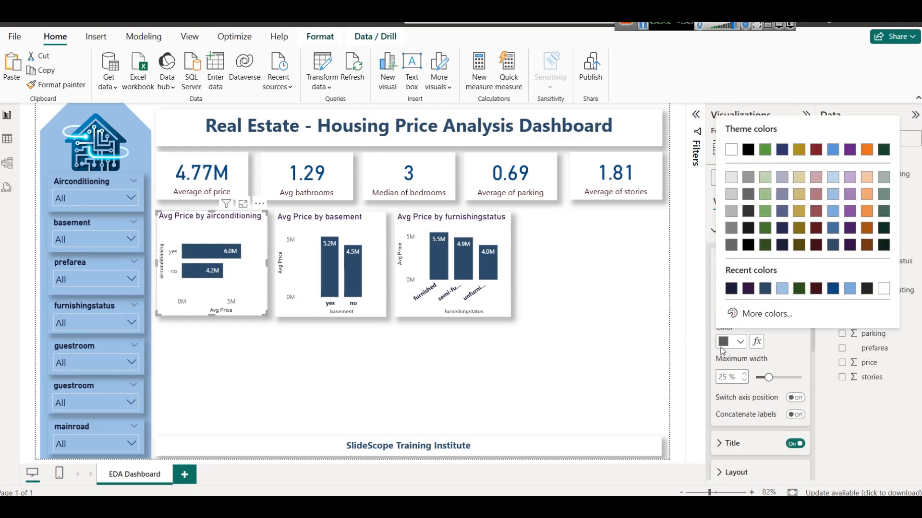
click(729, 289)
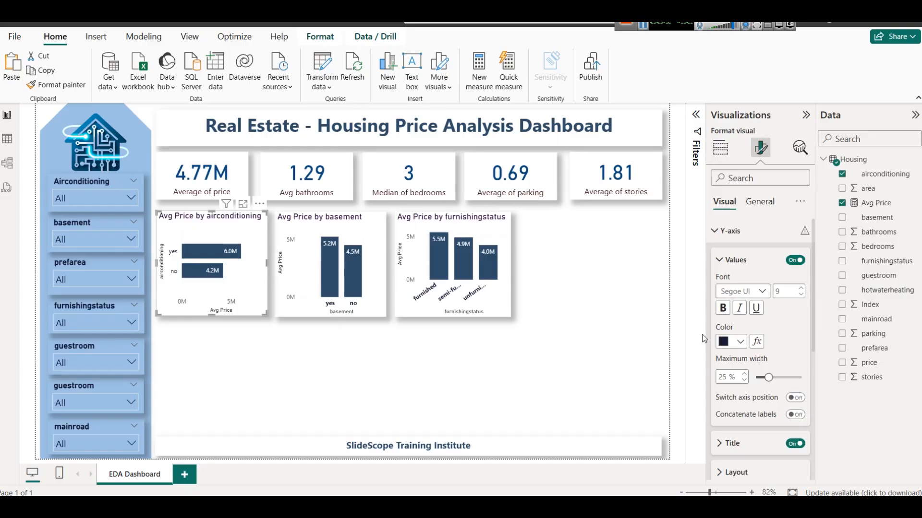
click(600, 262)
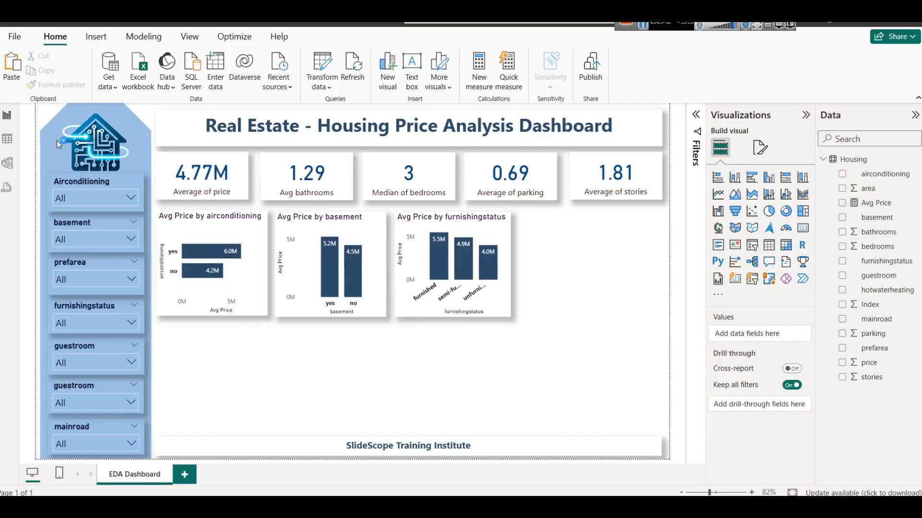
Examine the area column in the Housing table's data and return to the report canvas.
click(7, 139)
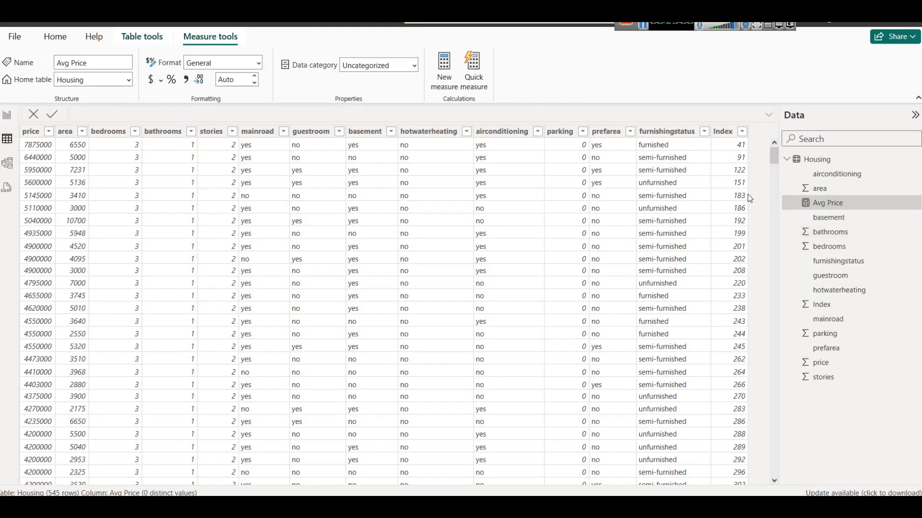
click(819, 188)
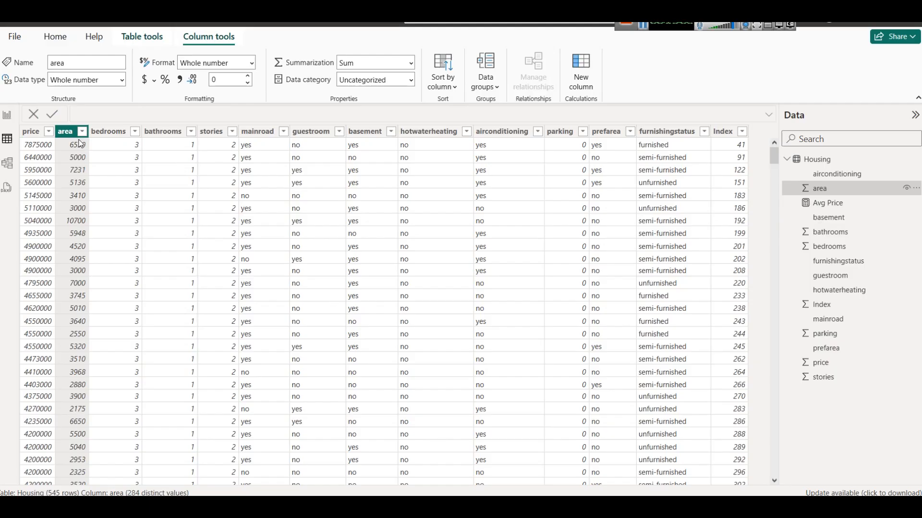
click(7, 115)
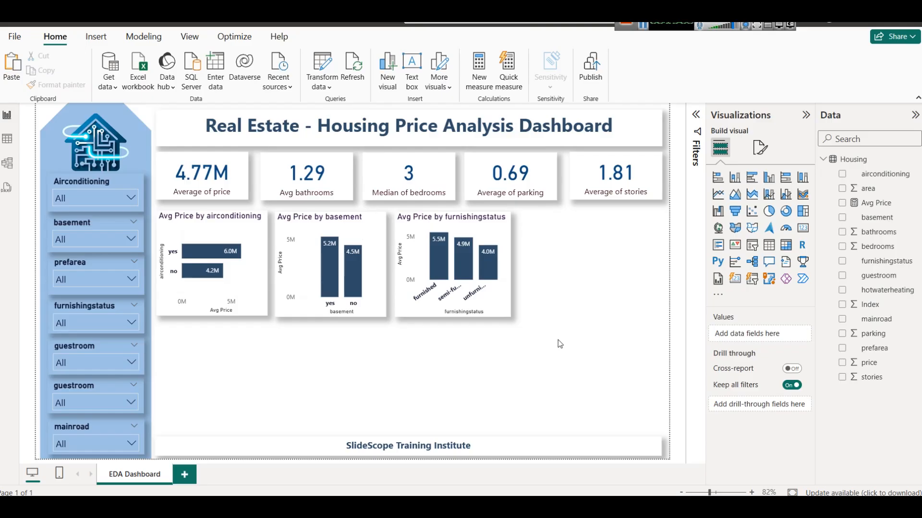
Add a scatter chart beside the furnishingstatus chart and size it to fill the rest of that row.
click(753, 216)
drag(226, 367, 624, 262)
drag(605, 331, 603, 317)
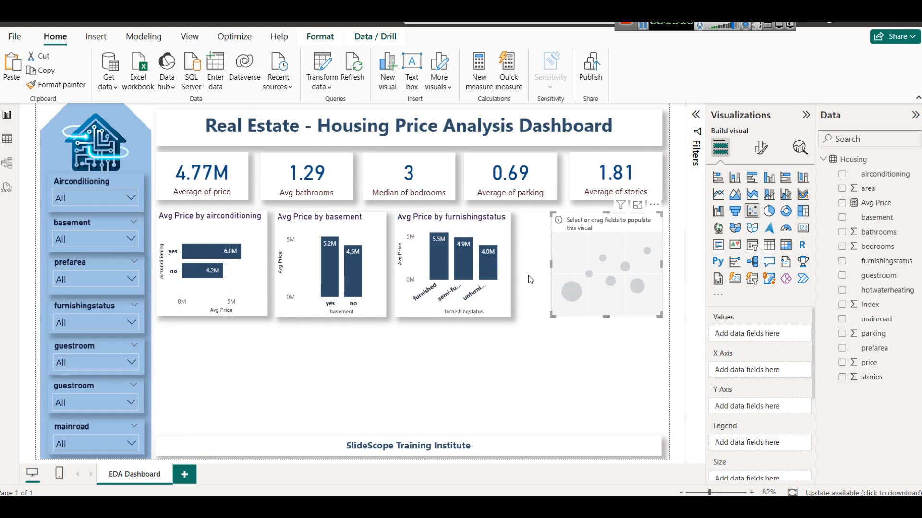
drag(550, 263, 521, 263)
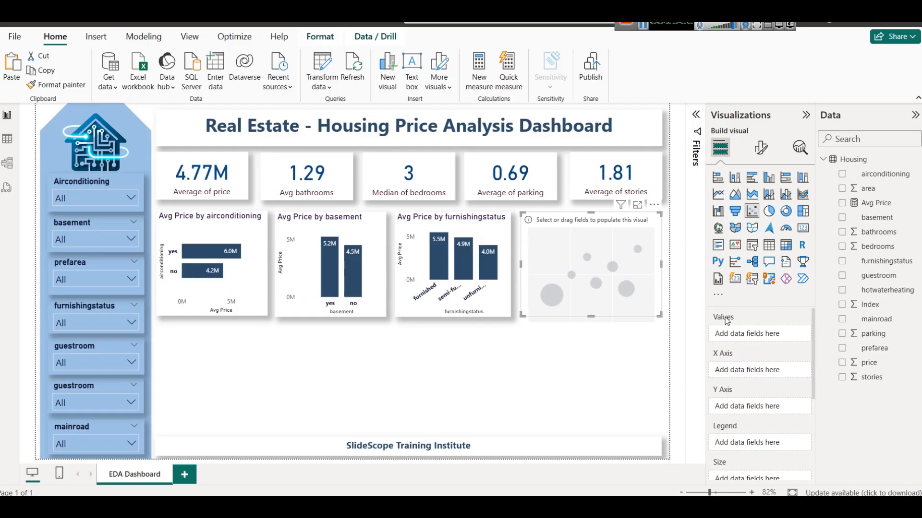
Assign area to the scatter chart's X-axis and price to its Y-axis.
drag(854, 192, 739, 372)
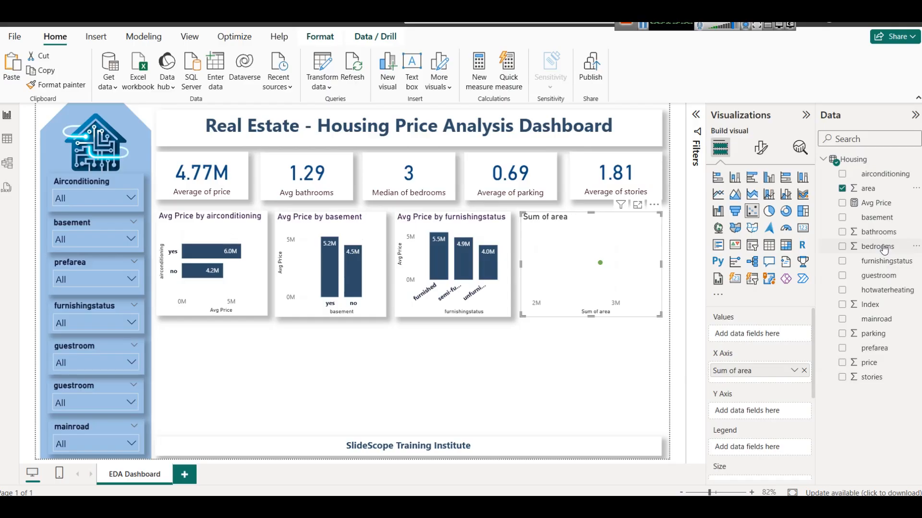
drag(868, 368, 749, 413)
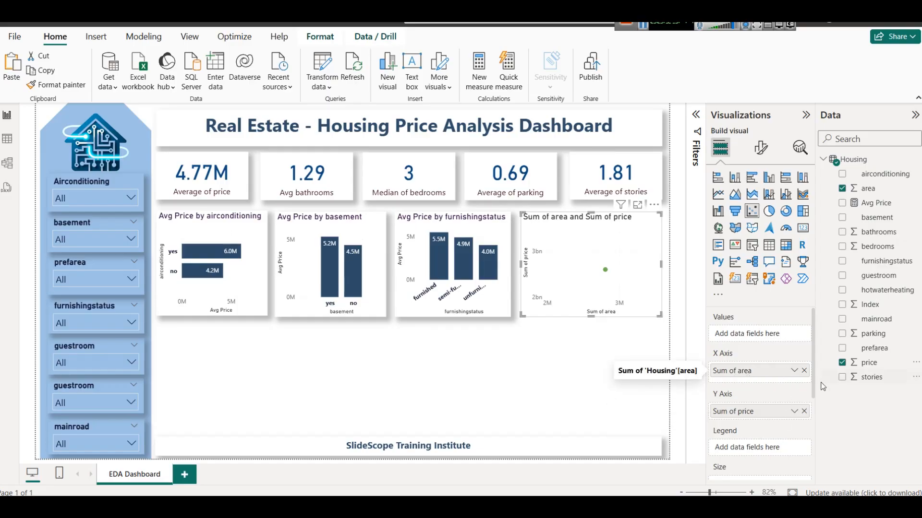
Set both the area and price fields of the scatter chart to Don't summarize.
click(793, 371)
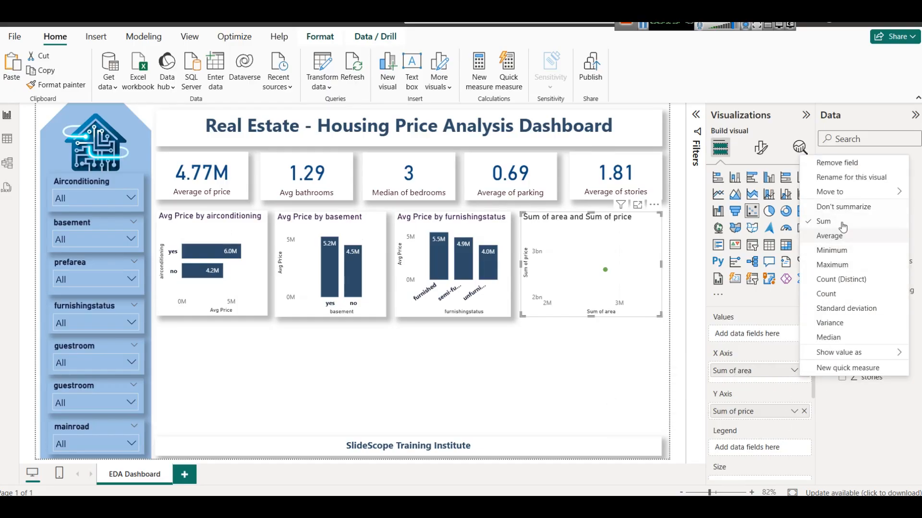
click(842, 206)
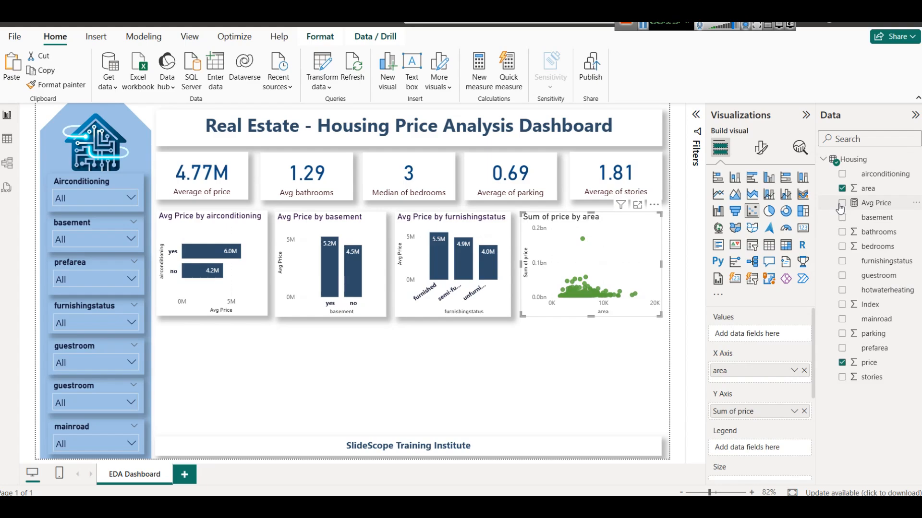
click(800, 411)
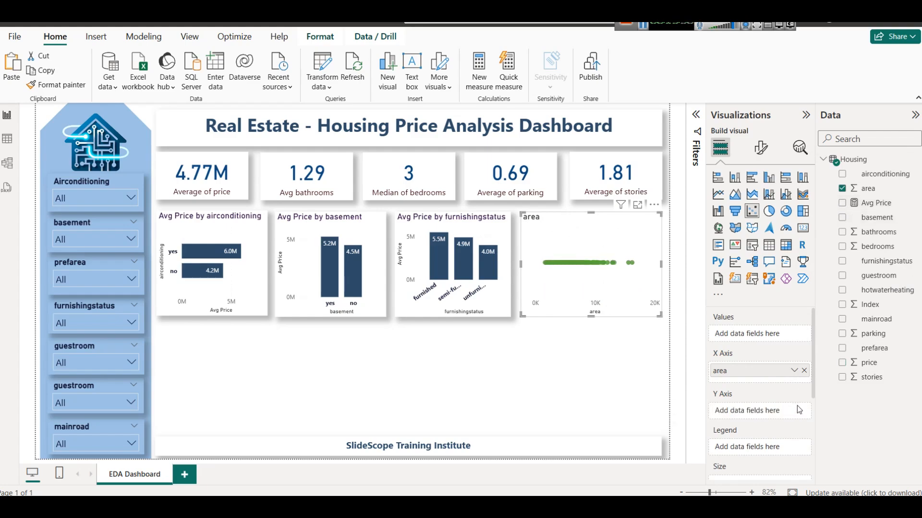
key(ctrl+z)
click(794, 410)
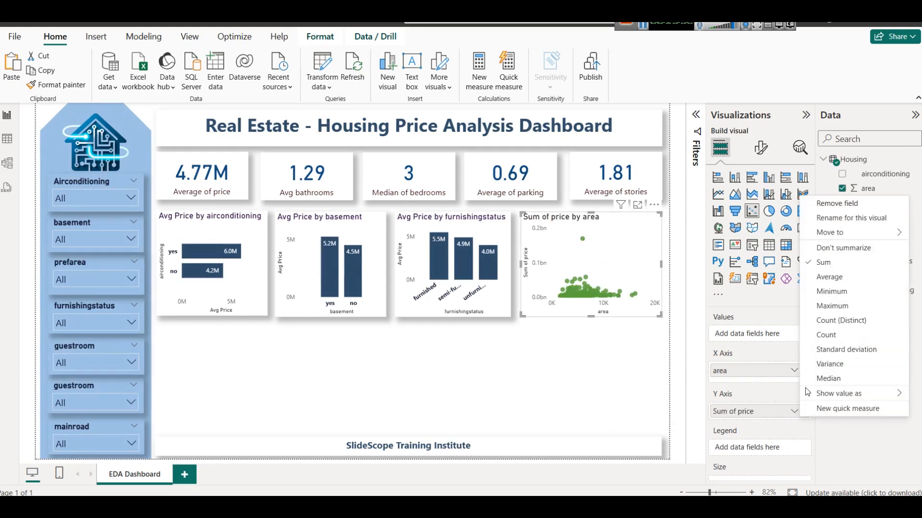
click(843, 248)
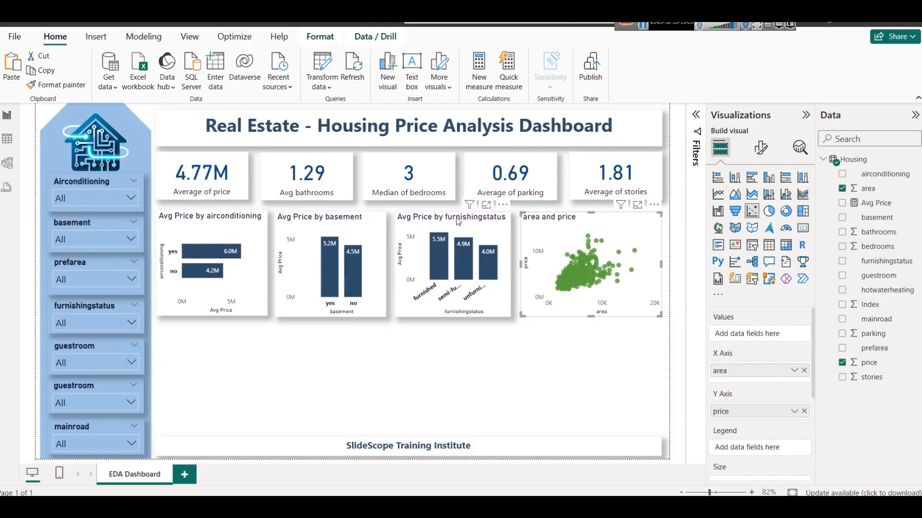
Copy the furnishingstatus chart's formatting onto the area and price scatter chart with Format painter.
click(413, 203)
click(48, 85)
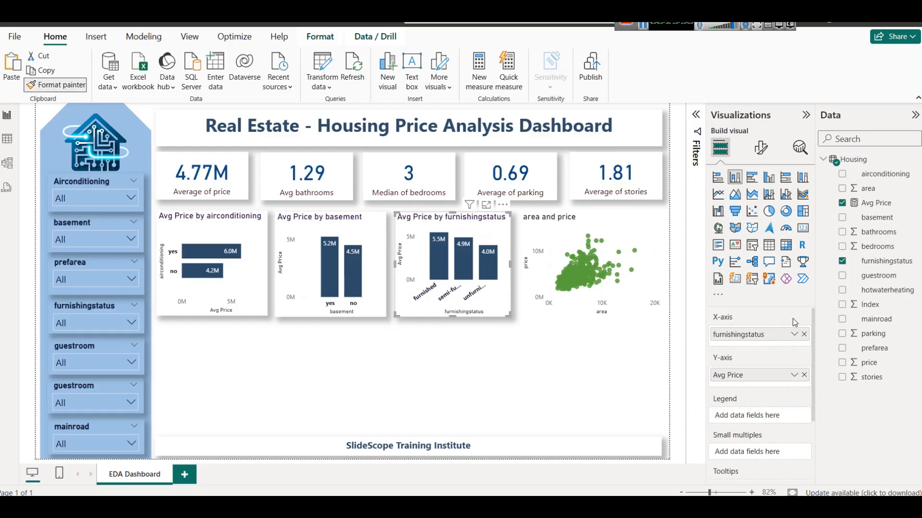
click(638, 234)
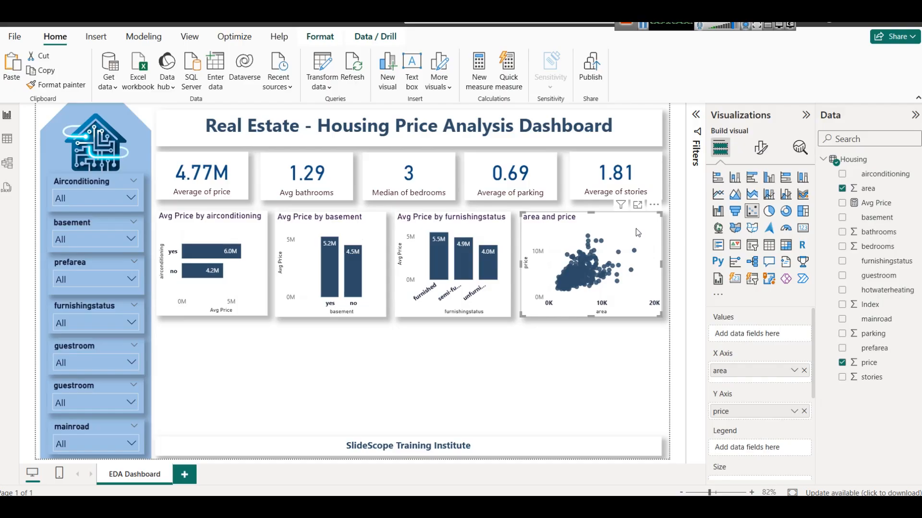
click(794, 370)
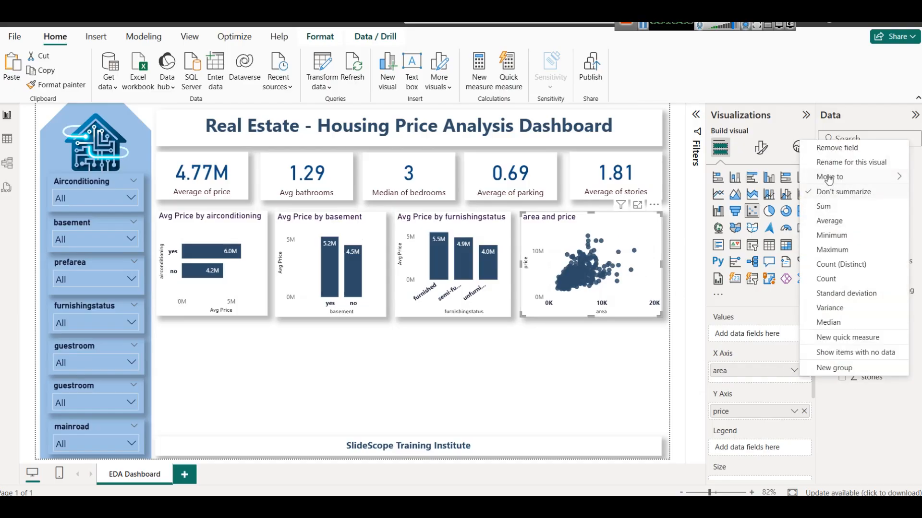
click(845, 163)
text(A)
text(House)
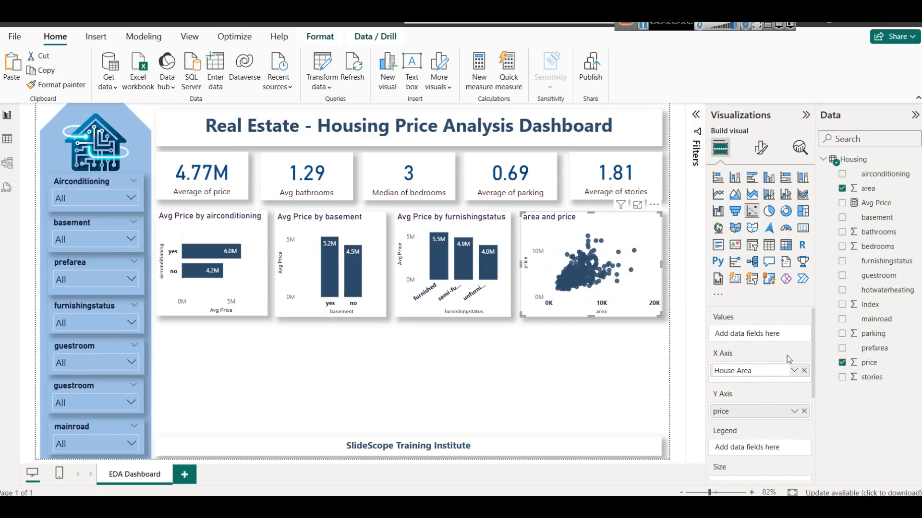
click(661, 374)
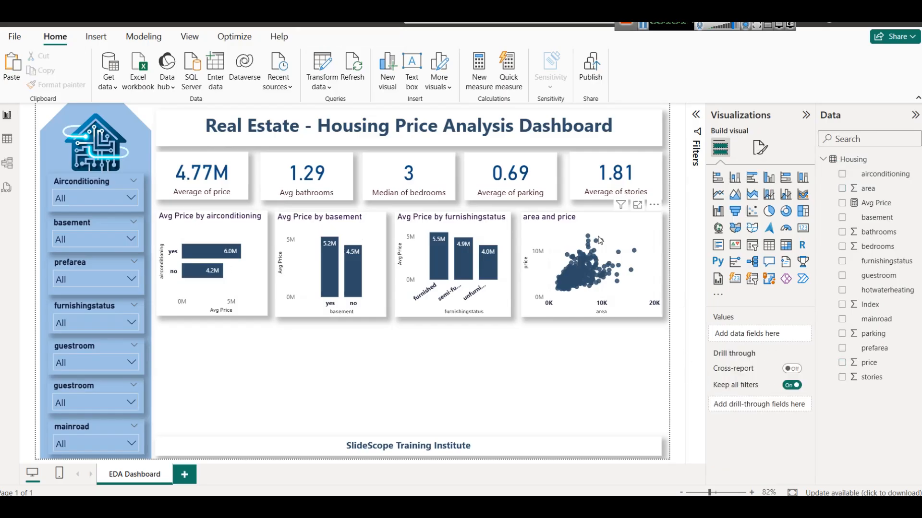
Rename the scatter chart's X-axis field as House Area for this visual.
click(650, 283)
click(794, 370)
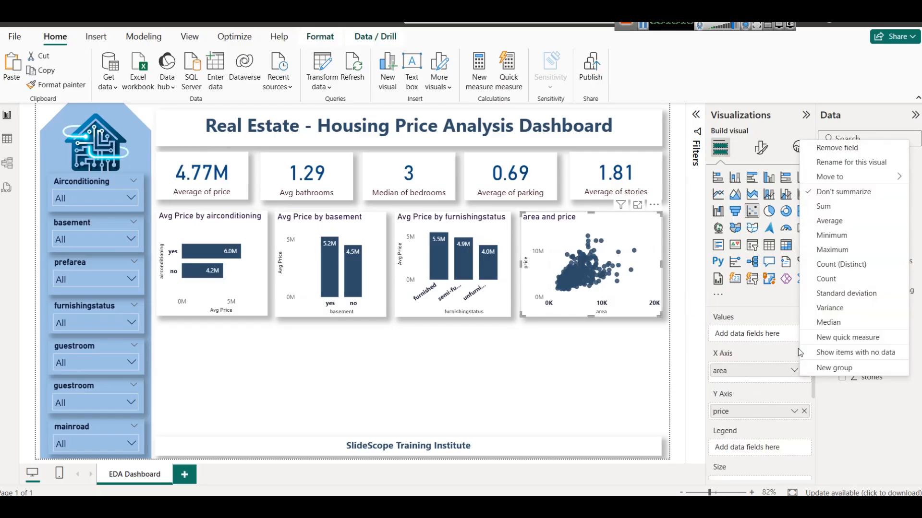
click(844, 163)
key(Home)
text(House )
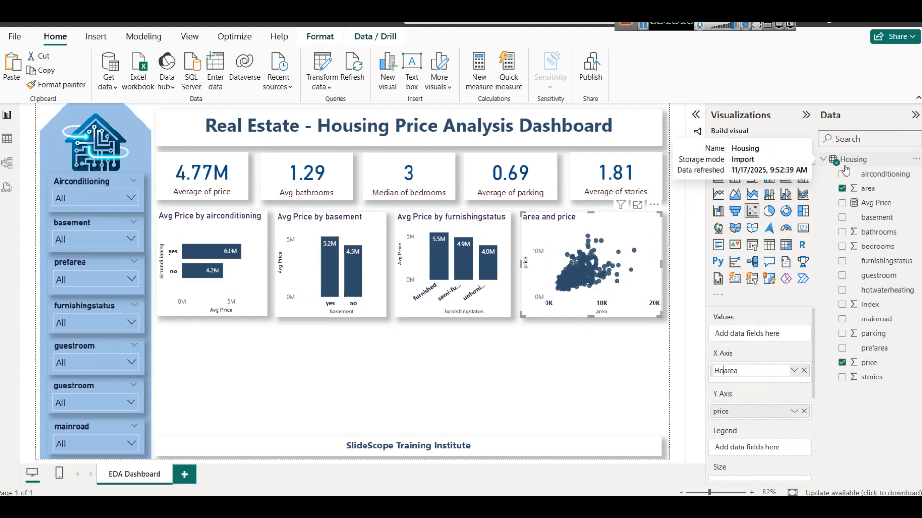
text(A)
key(Return)
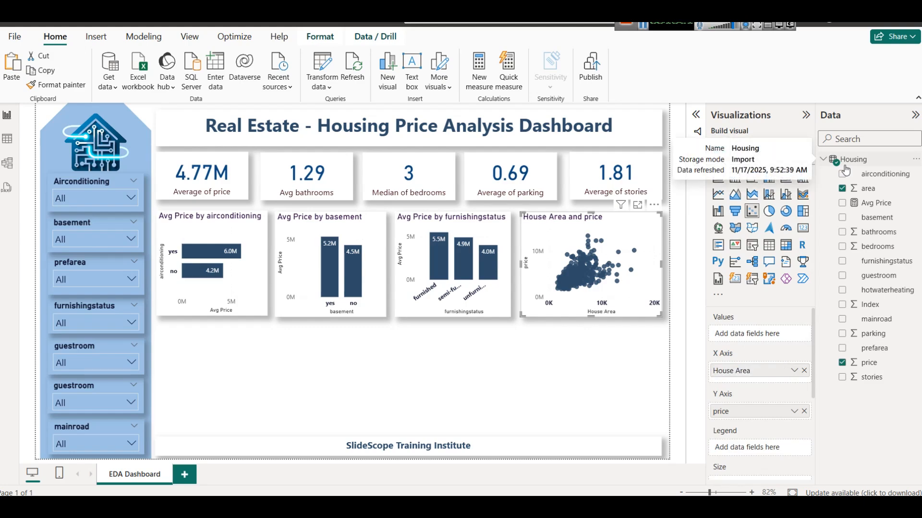
Rename the scatter chart's Y-axis field as Price for this visual.
click(794, 411)
click(864, 203)
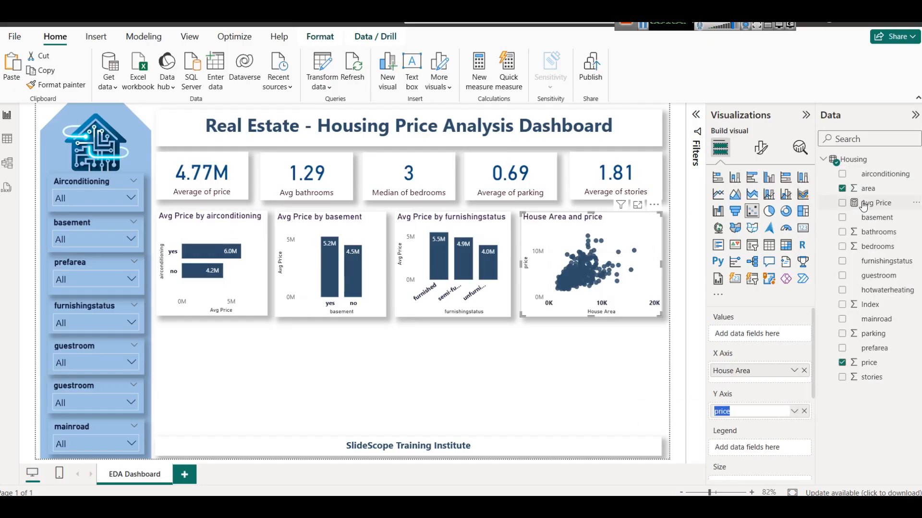
key(Home)
text(P)
key(Return)
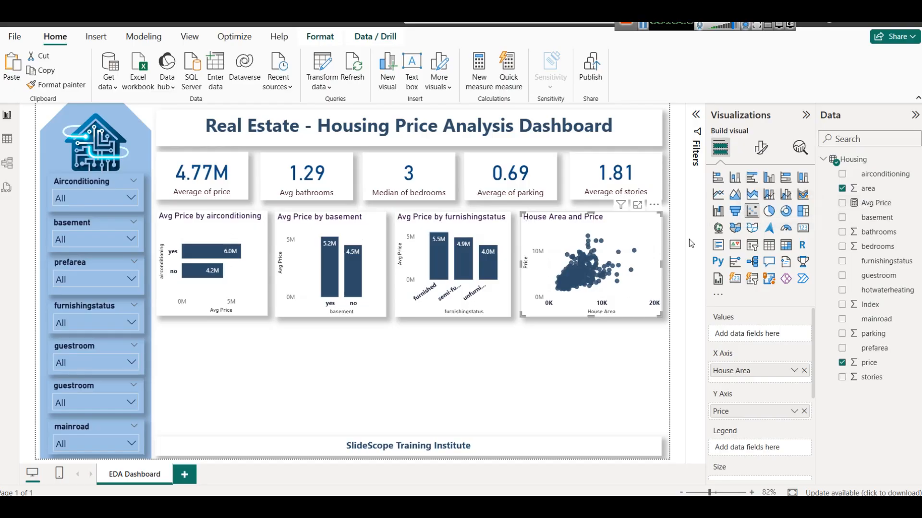
Examine the House Area and Price scatter chart in focus mode and return to the report.
click(542, 396)
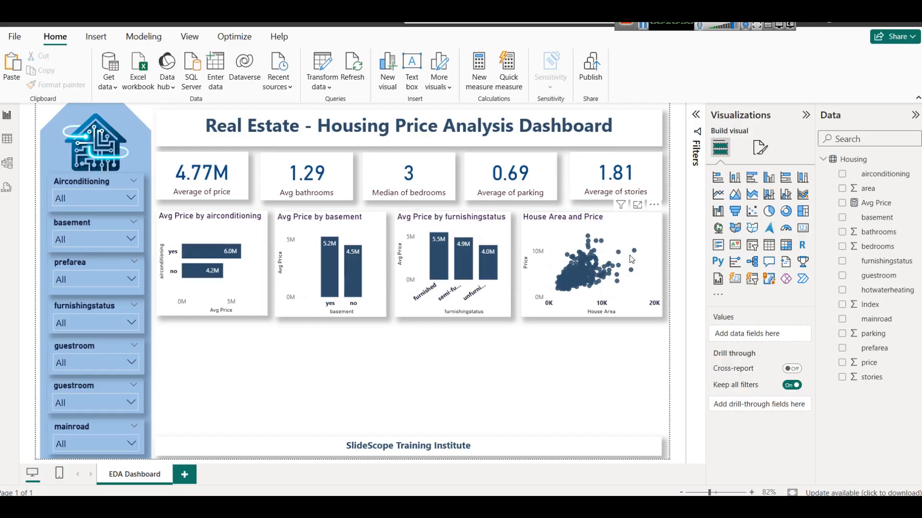
click(637, 205)
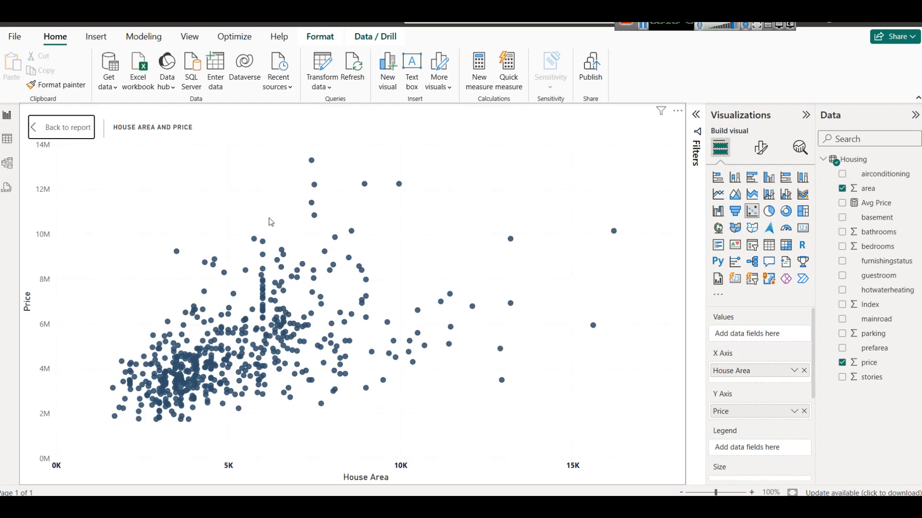
click(76, 130)
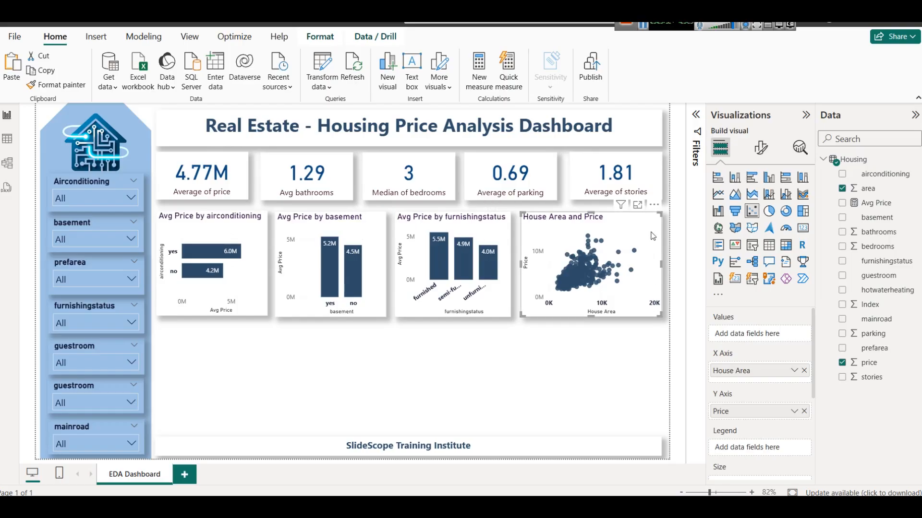
Add a trend line to the House Area and Price scatter chart.
click(799, 147)
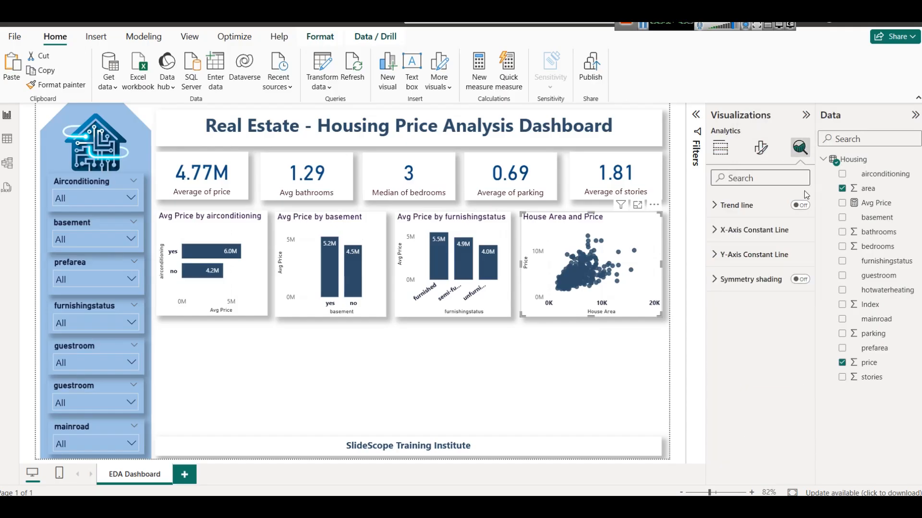
click(799, 205)
click(572, 382)
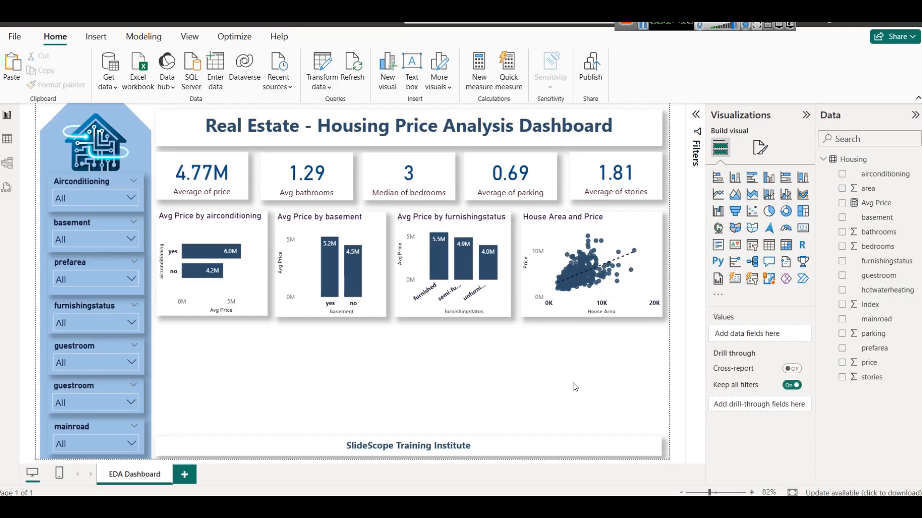
Change the scatter chart's trend line color to light blue.
click(626, 226)
click(799, 147)
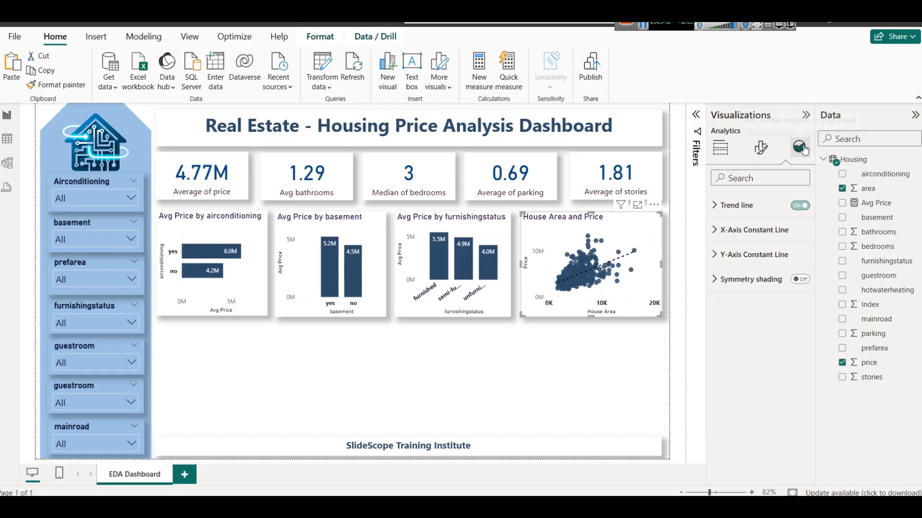
click(738, 206)
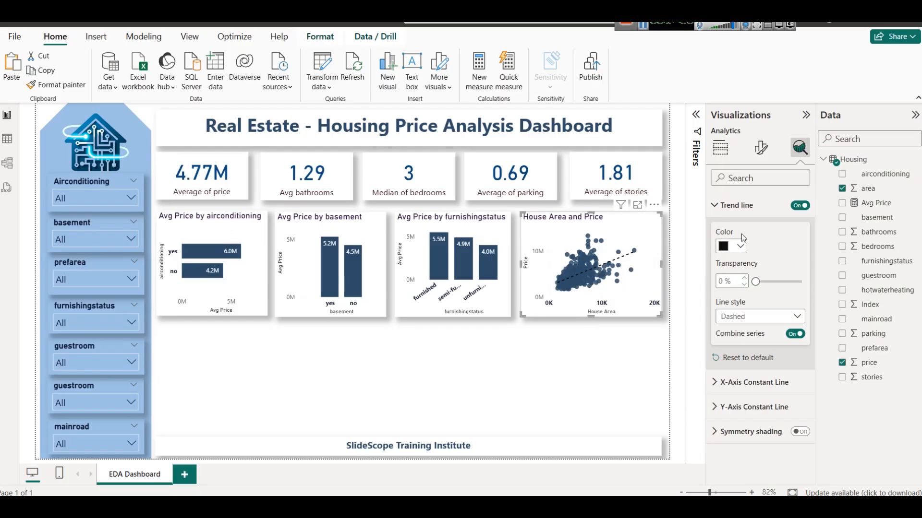
click(734, 246)
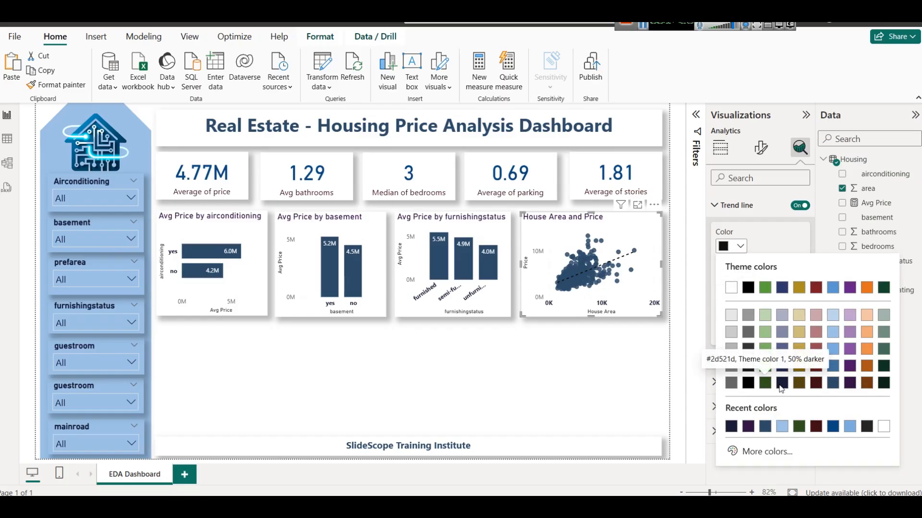
click(832, 315)
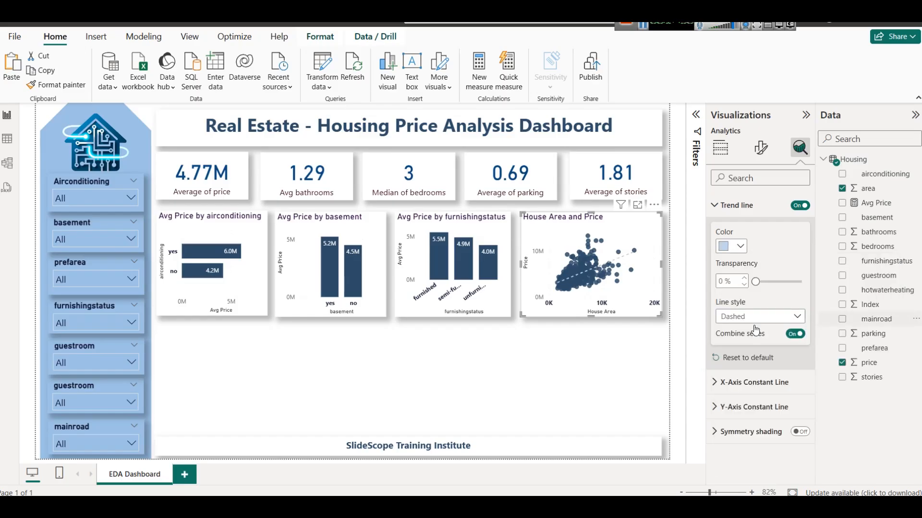
click(553, 376)
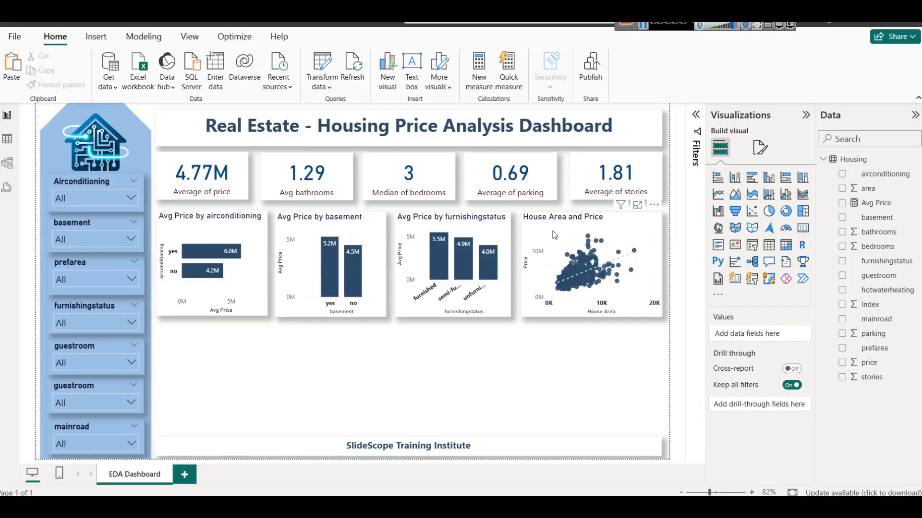
Duplicate the airconditioning chart and place the copy directly below the original.
click(254, 236)
key(ctrl+c)
key(ctrl+v)
drag(254, 236, 249, 342)
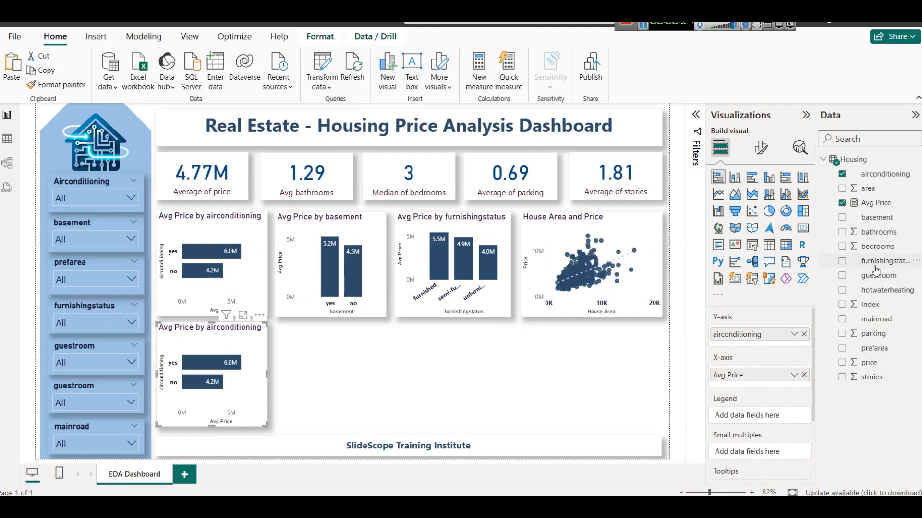
Replace airconditioning with guestroom in the copied chart and convert it to a donut chart.
click(804, 335)
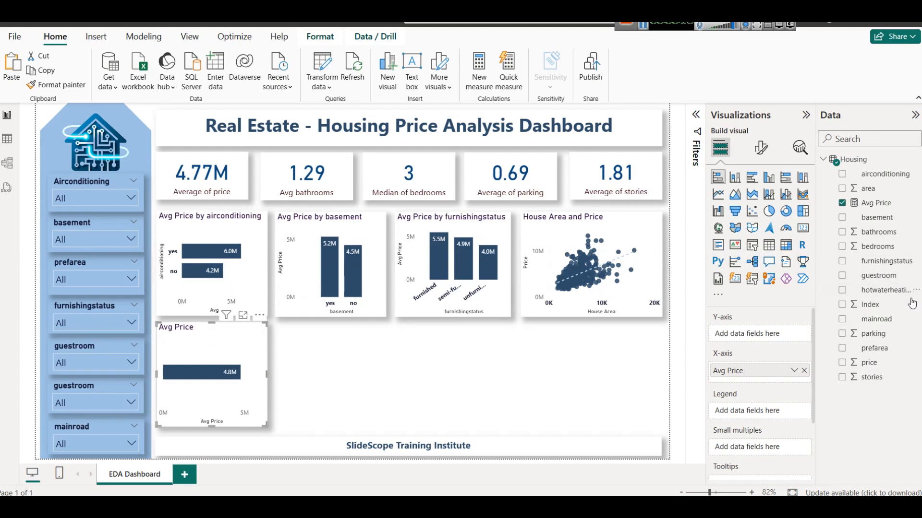
click(842, 277)
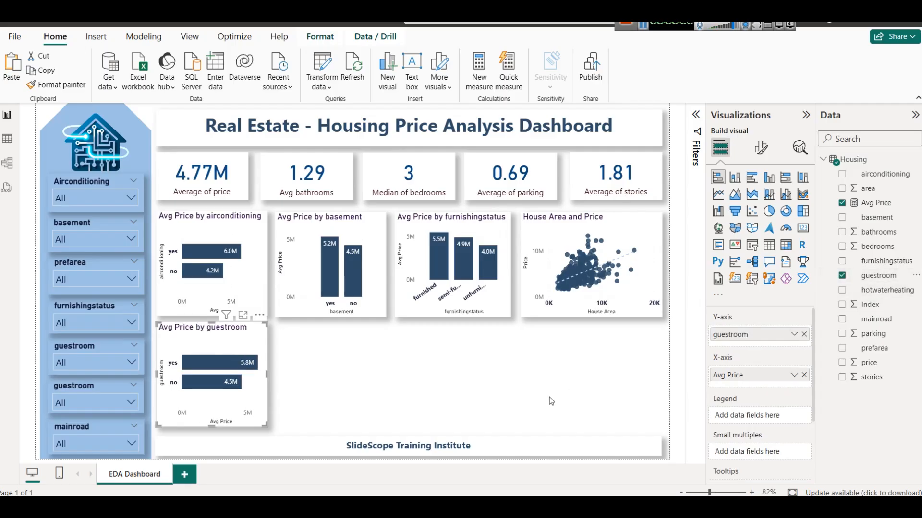
click(785, 211)
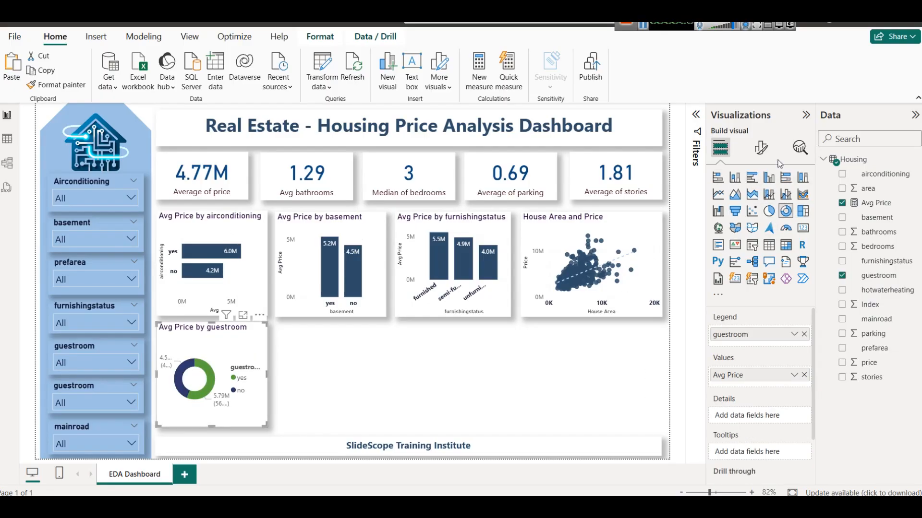
Color the guestroom donut chart's yes slice dark blue and its no slice muted red.
click(761, 148)
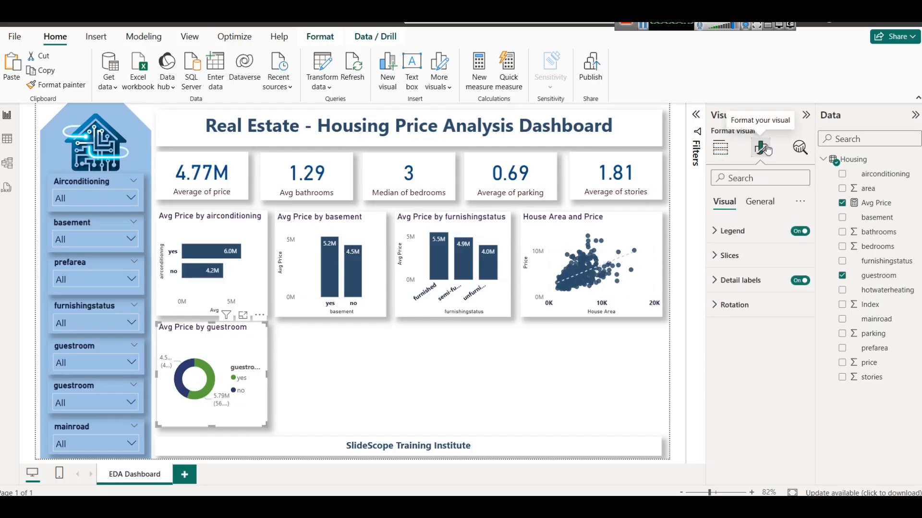
click(728, 255)
click(728, 316)
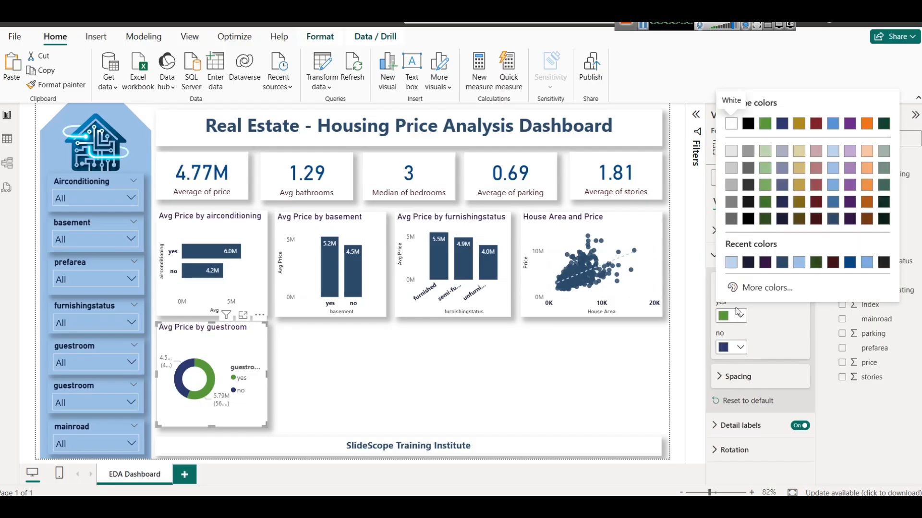
click(834, 221)
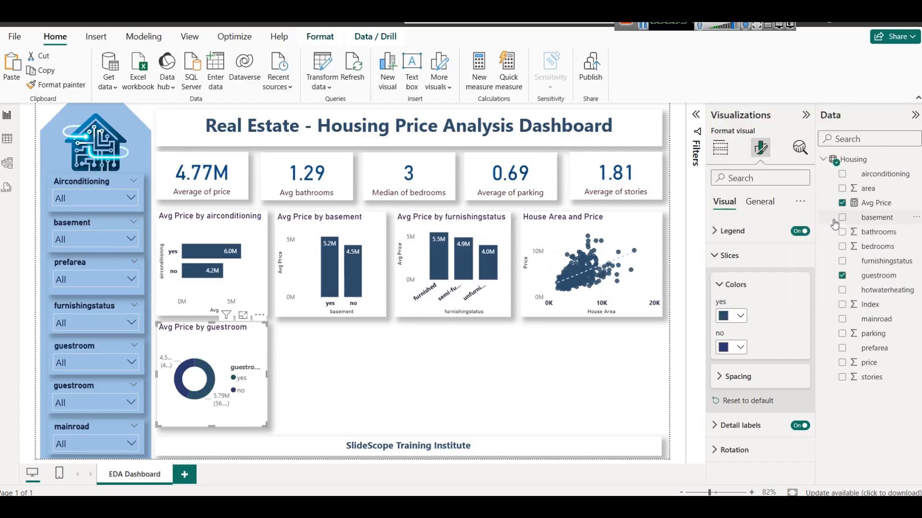
click(744, 350)
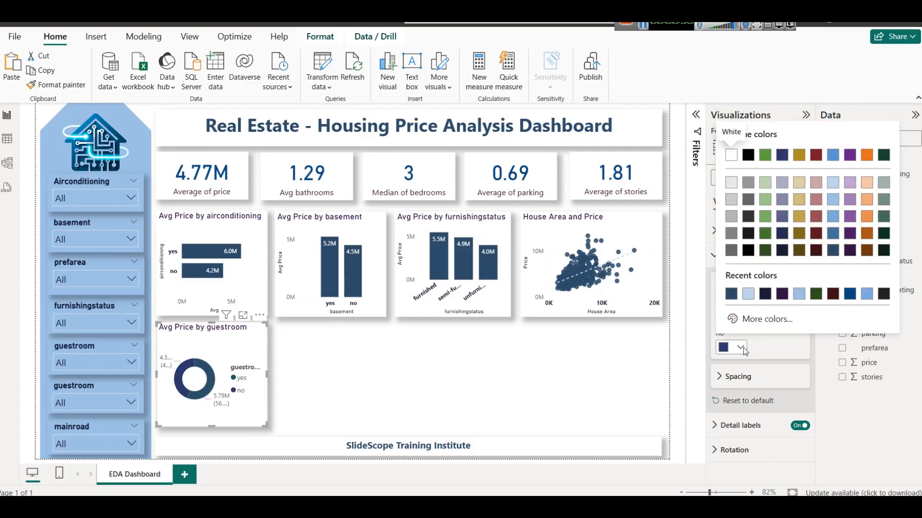
click(816, 199)
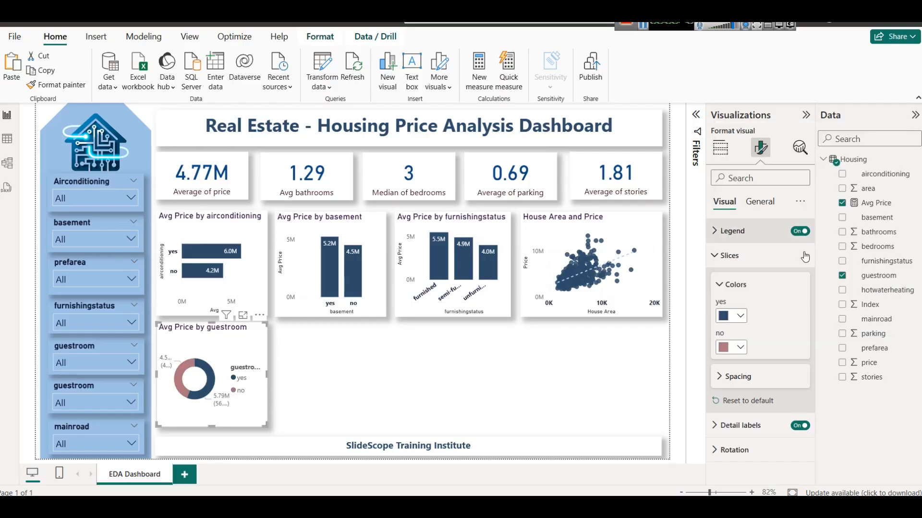
click(740, 347)
click(816, 210)
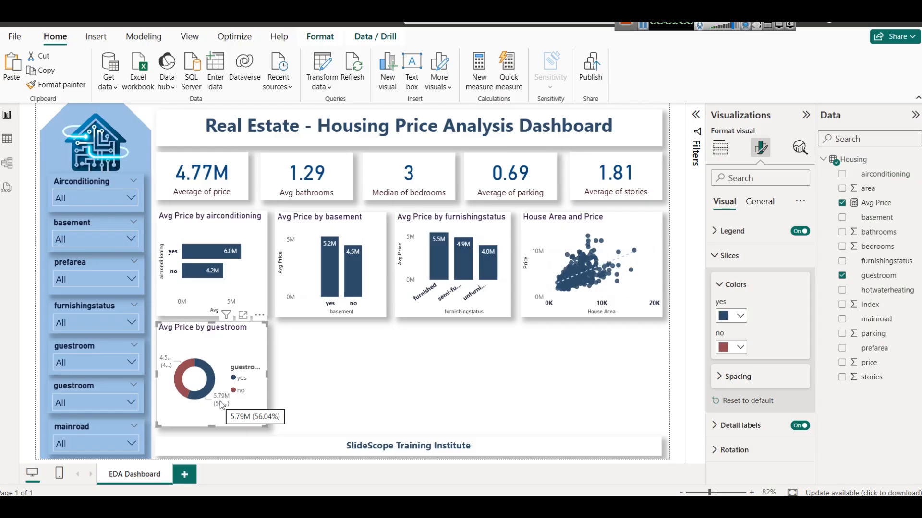
Set the guestroom donut chart's detail labels to show only the data value.
click(757, 266)
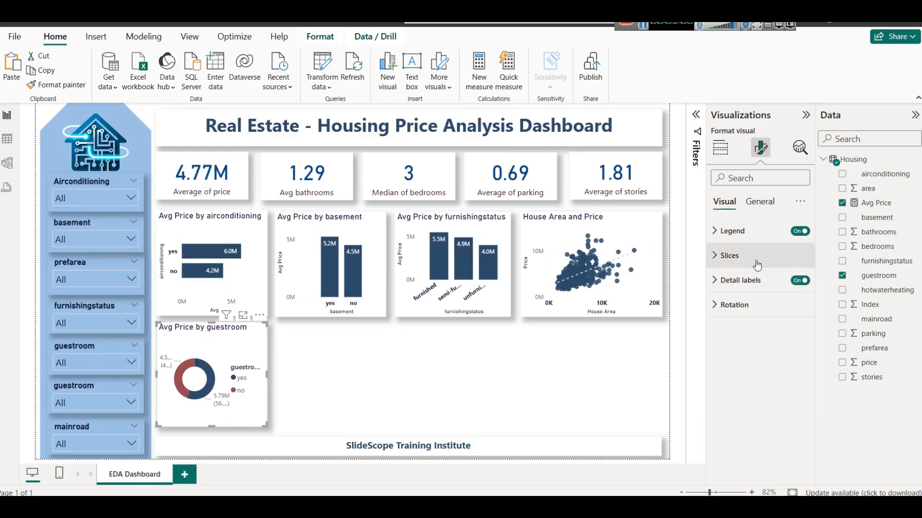
click(750, 285)
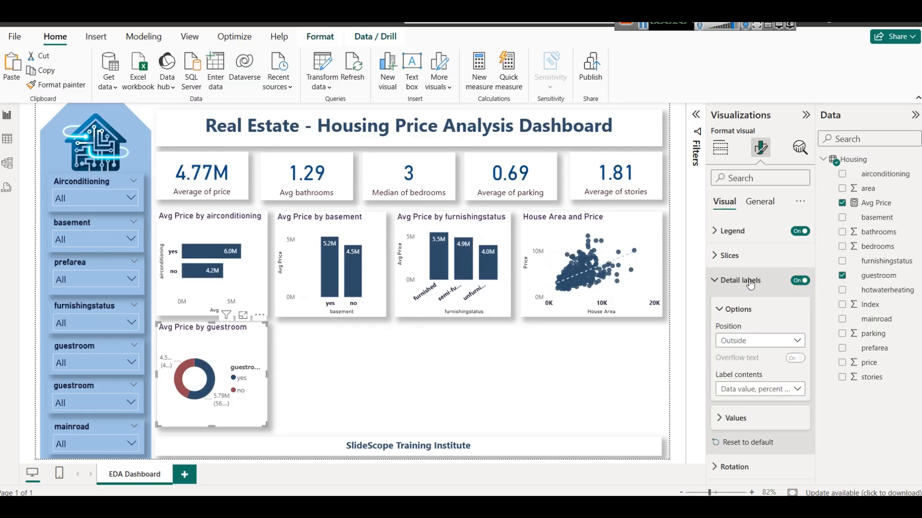
click(749, 391)
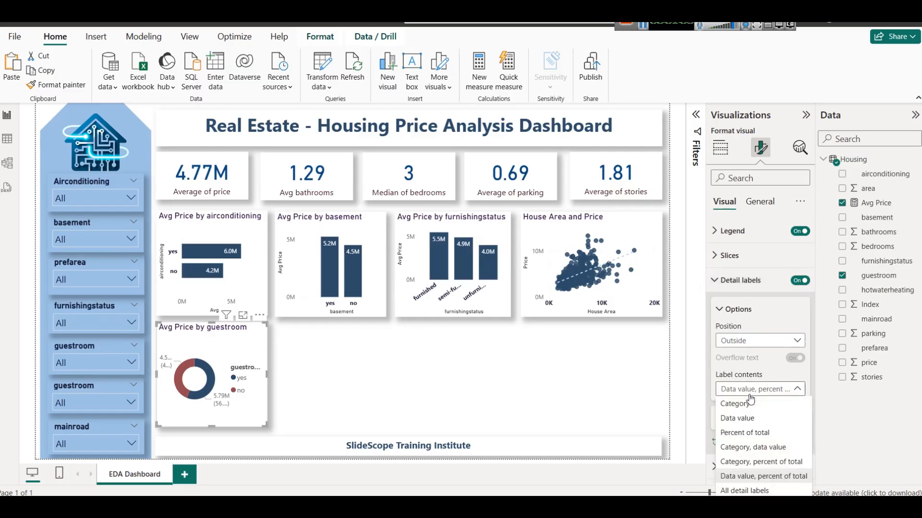
click(743, 423)
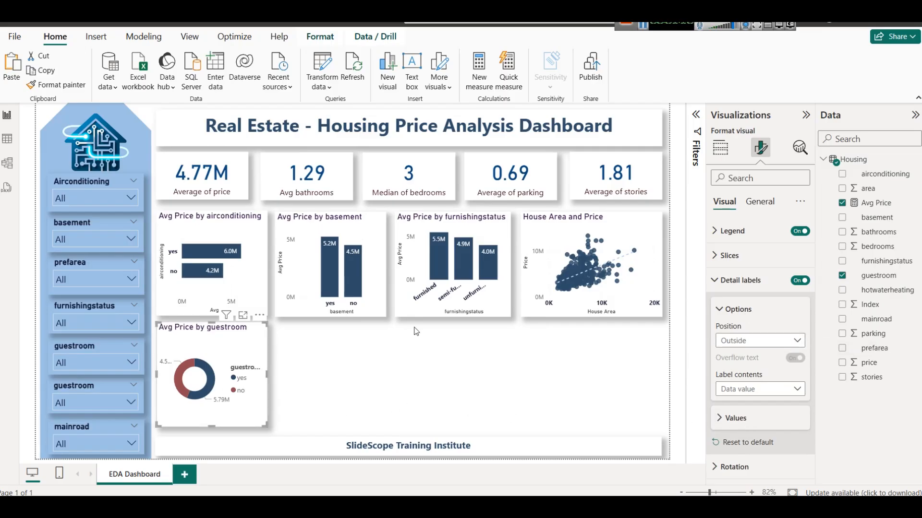
Set the guestroom donut chart's legend position to Bottom center.
click(730, 231)
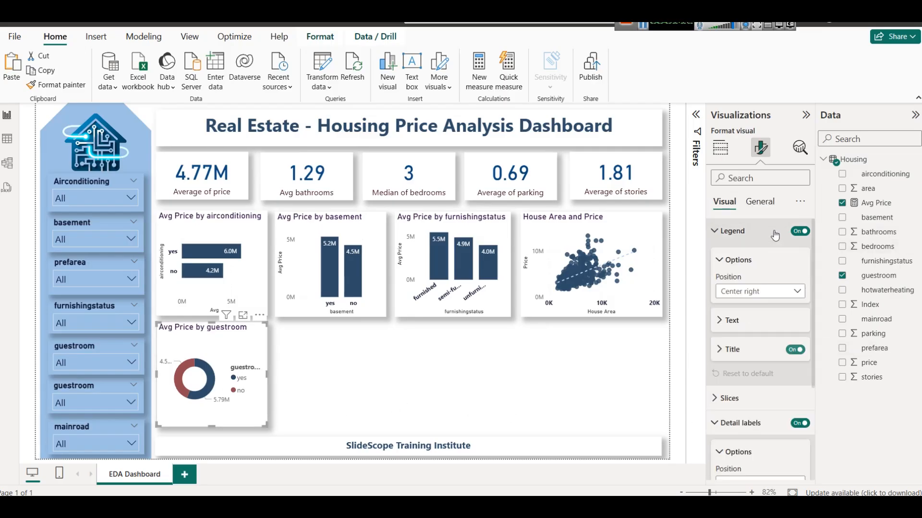
click(756, 296)
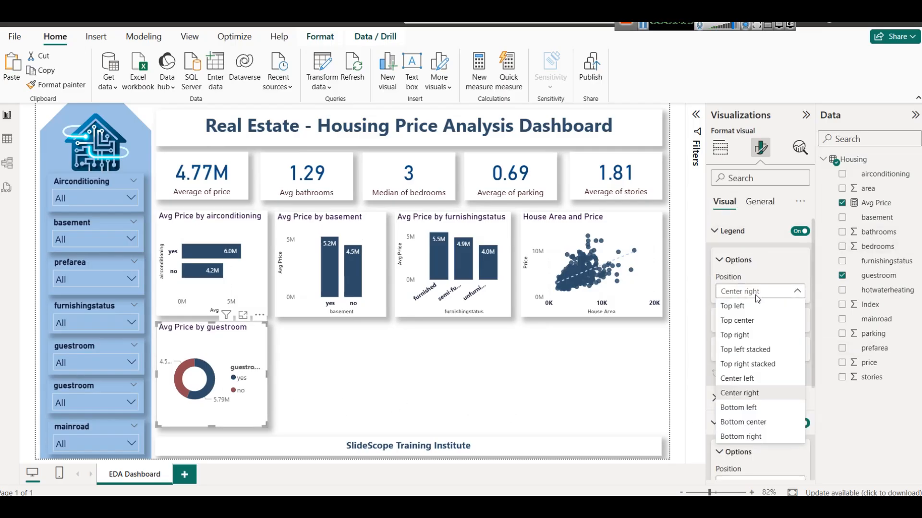
click(776, 429)
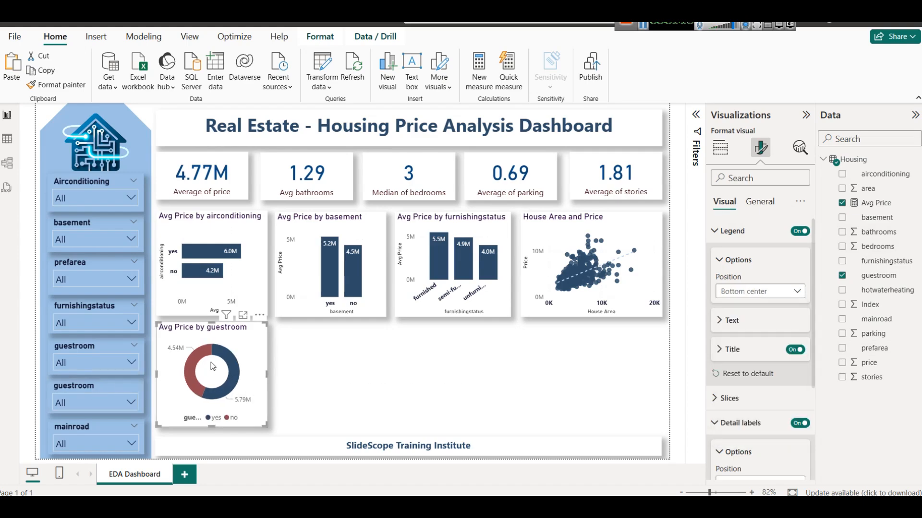
click(327, 370)
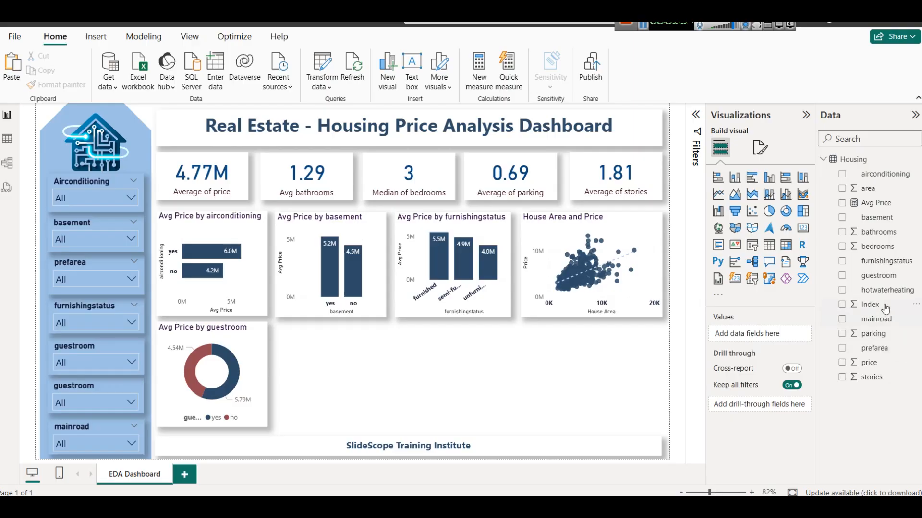
Duplicate the guestroom donut chart and place the copy directly beside the original, under the basement chart.
click(216, 332)
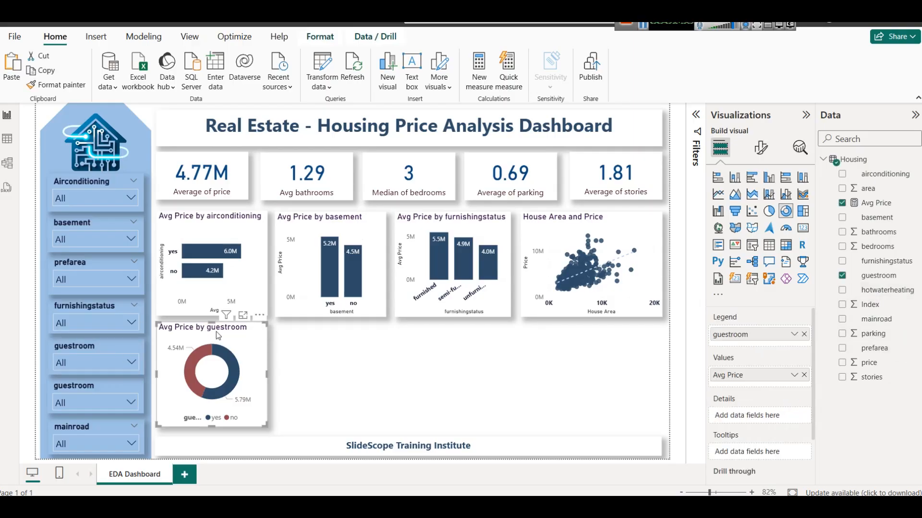
key(ctrl+c)
key(ctrl+v)
drag(216, 353, 334, 332)
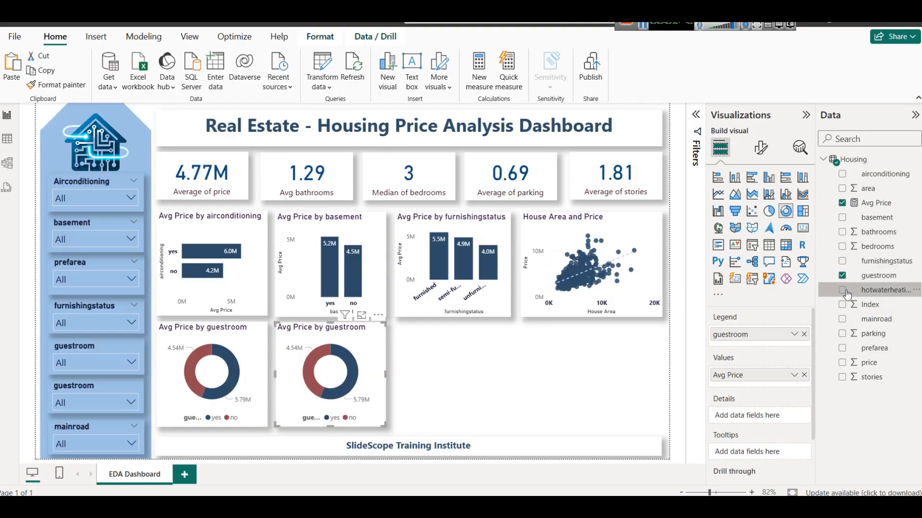
Replace guestroom with hotwaterheating as the copied chart's legend field and convert it to a pie chart.
click(804, 334)
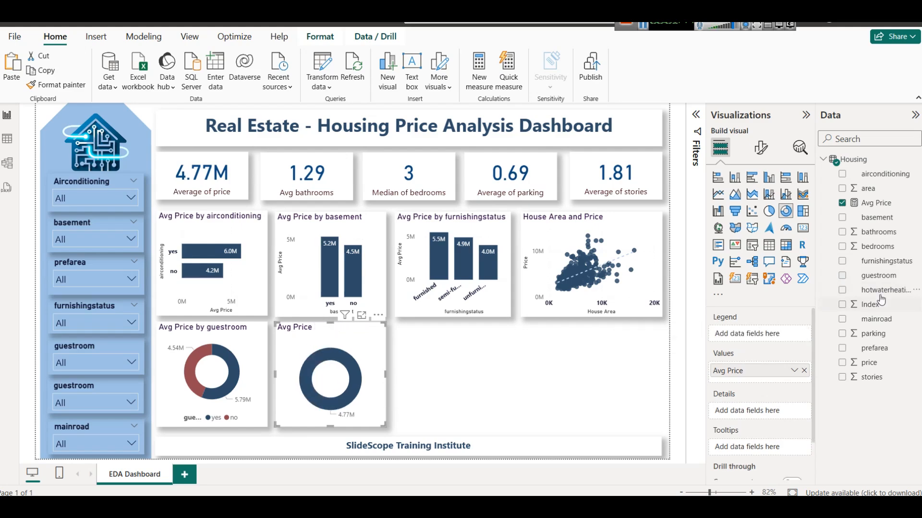
drag(882, 290, 738, 338)
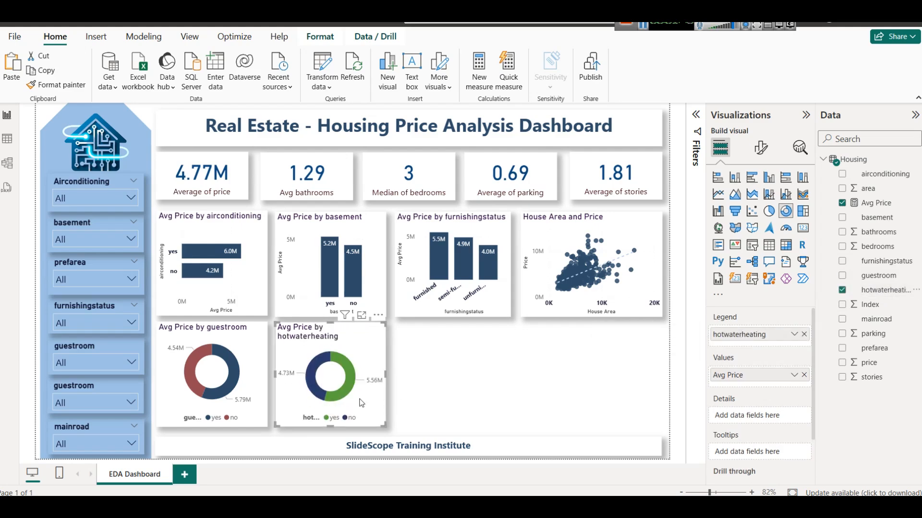
click(250, 358)
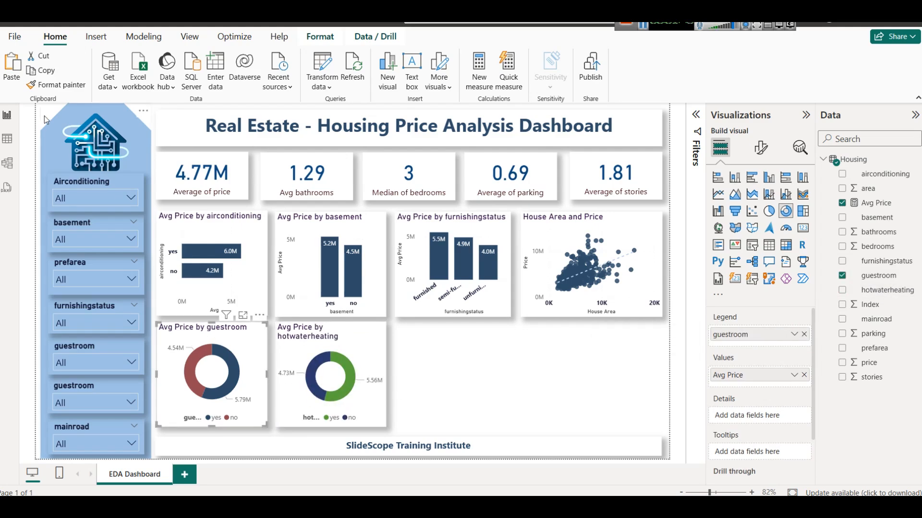
click(304, 374)
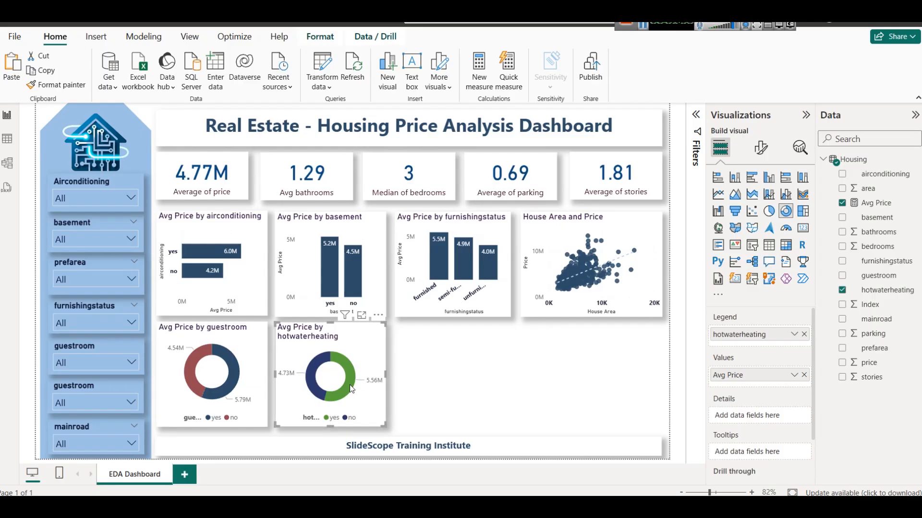
mouse_move(351, 384)
click(774, 214)
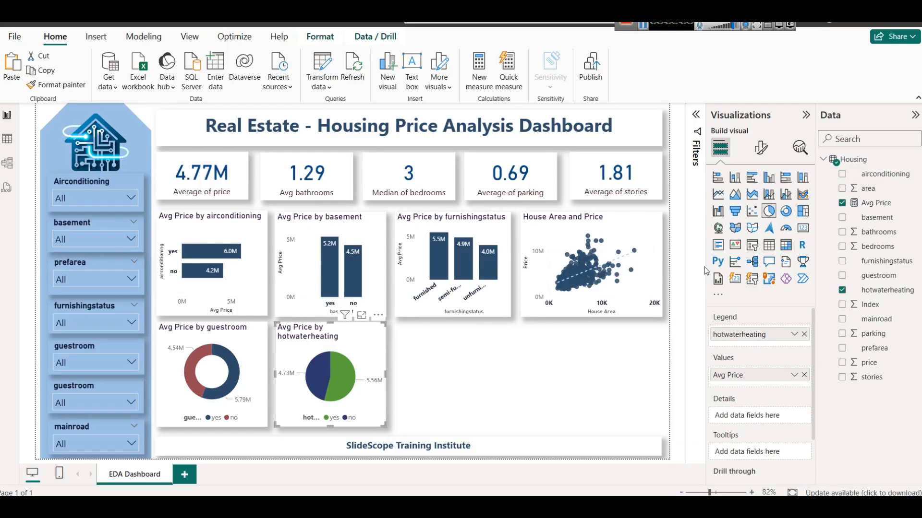
Color the hotwaterheating pie chart's yes slice dark blue and its no slice muted red.
click(761, 147)
click(729, 255)
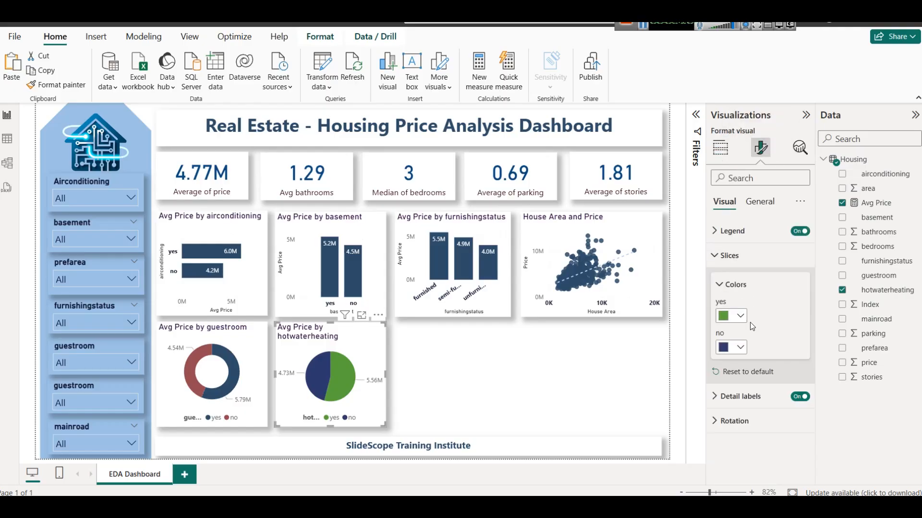
click(734, 317)
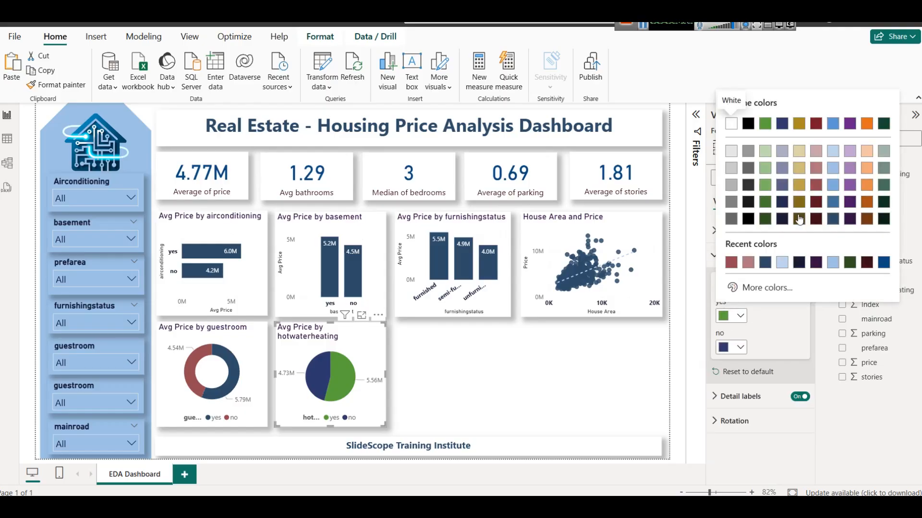
click(834, 219)
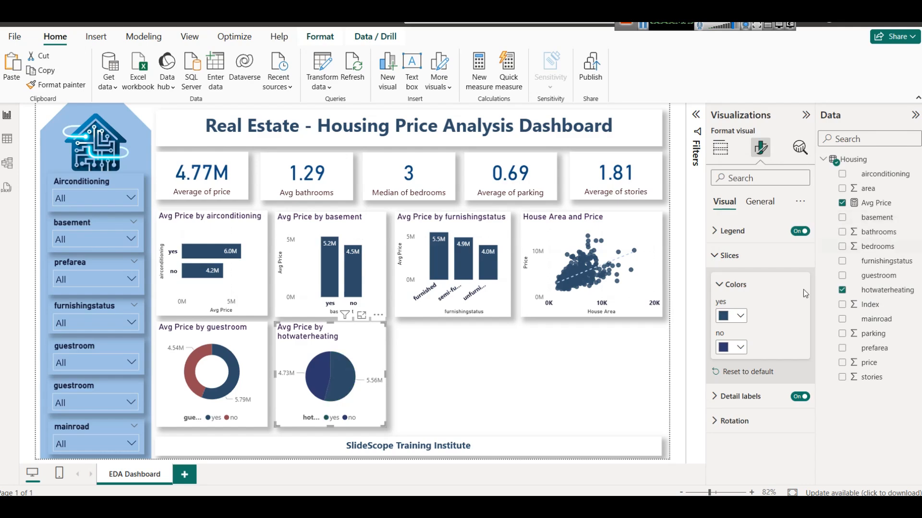
click(735, 347)
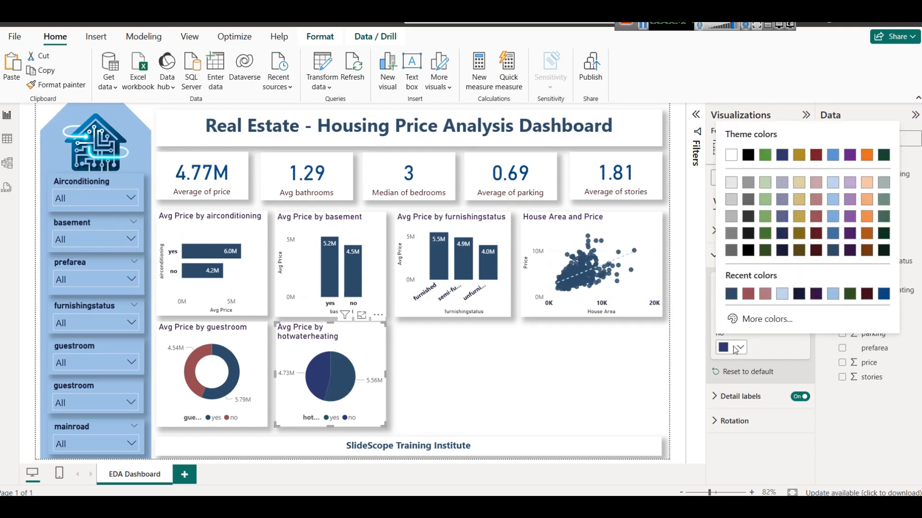
click(747, 295)
click(559, 387)
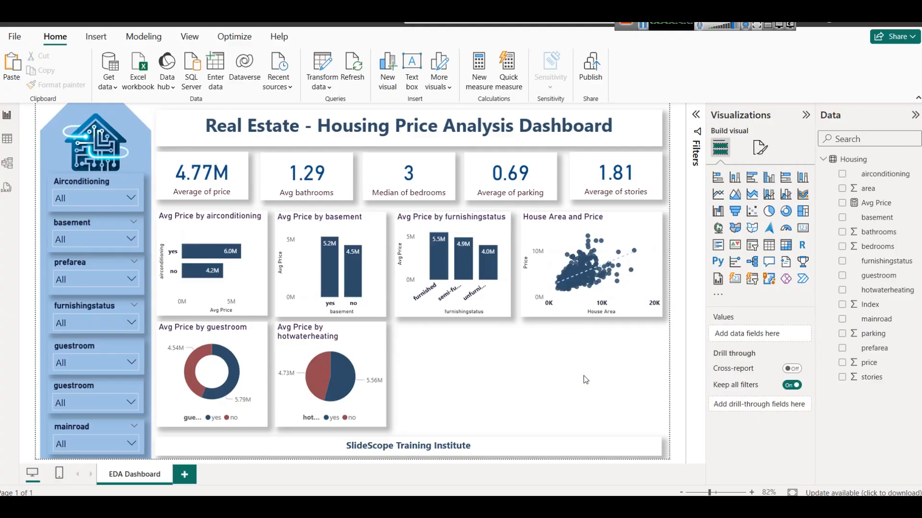
Insert a treemap beside the hotwaterheating pie chart and copy the pie chart's formatting onto it.
click(800, 216)
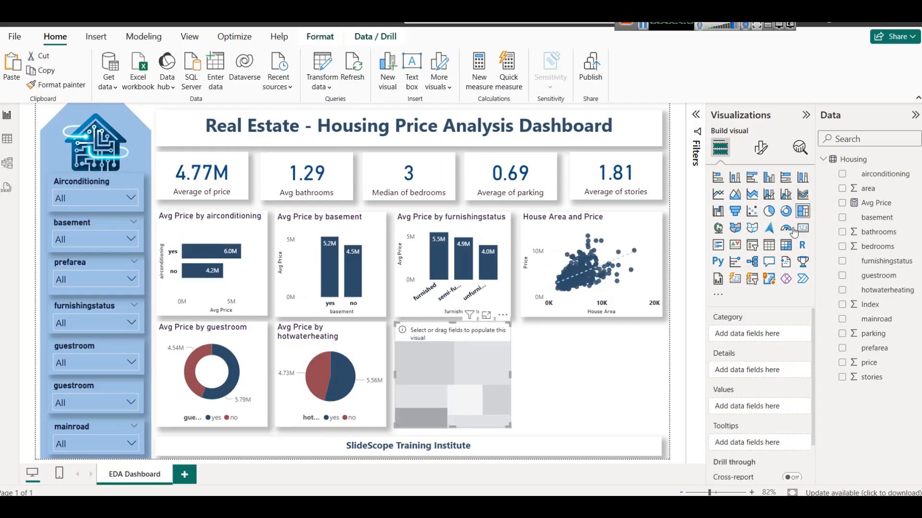
click(336, 337)
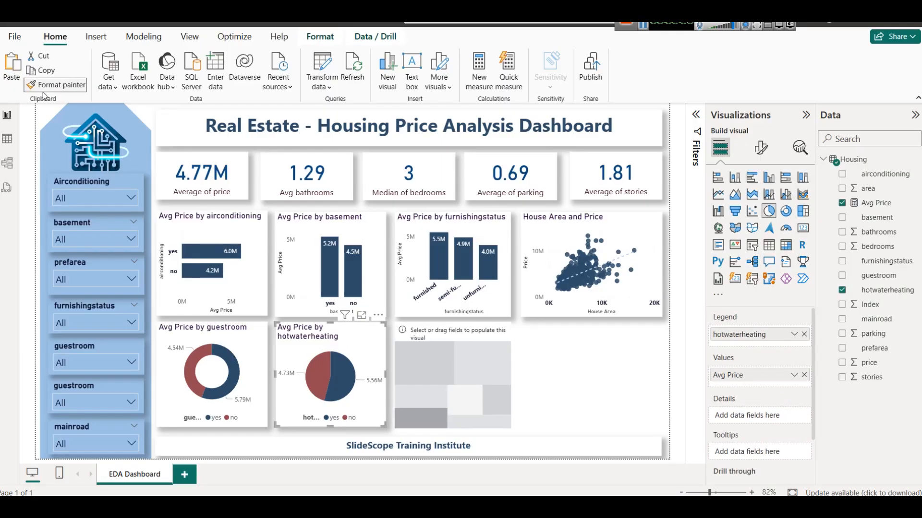
click(413, 350)
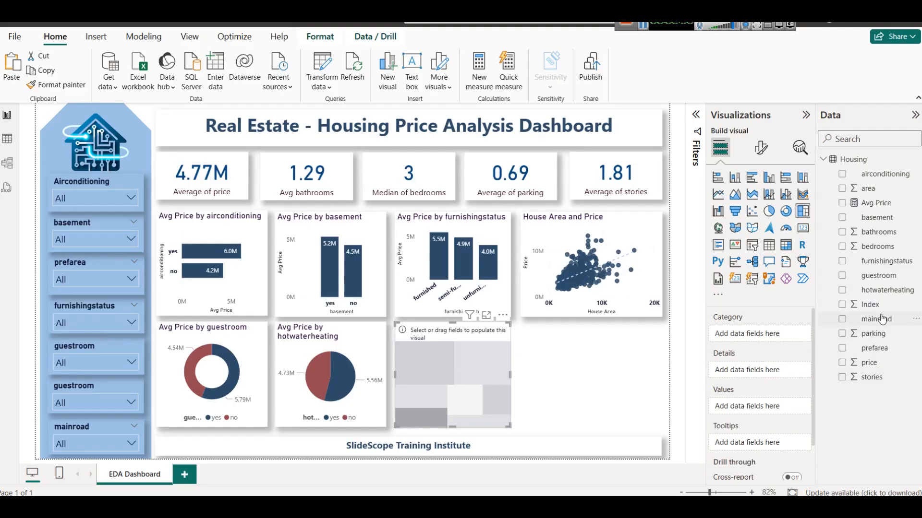
Assign mainroad as the treemap's category and Avg Price as its values.
drag(872, 319, 745, 338)
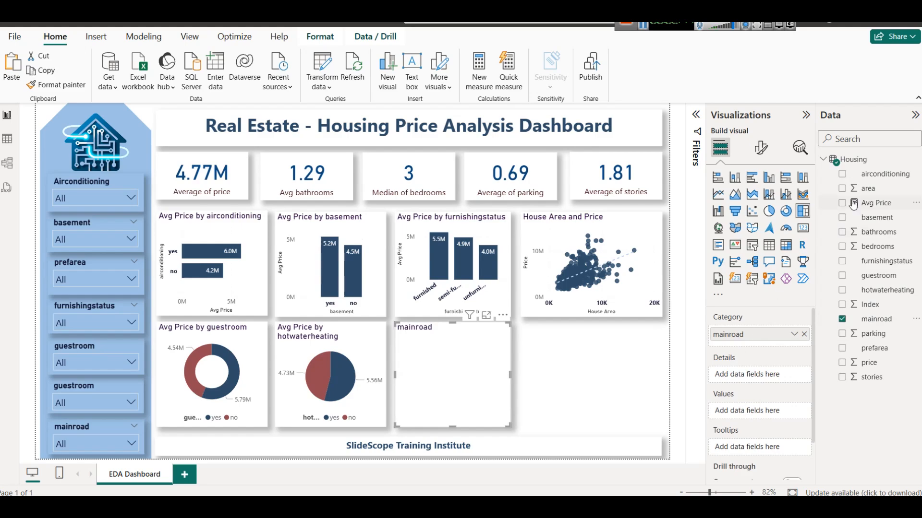
drag(884, 204, 742, 412)
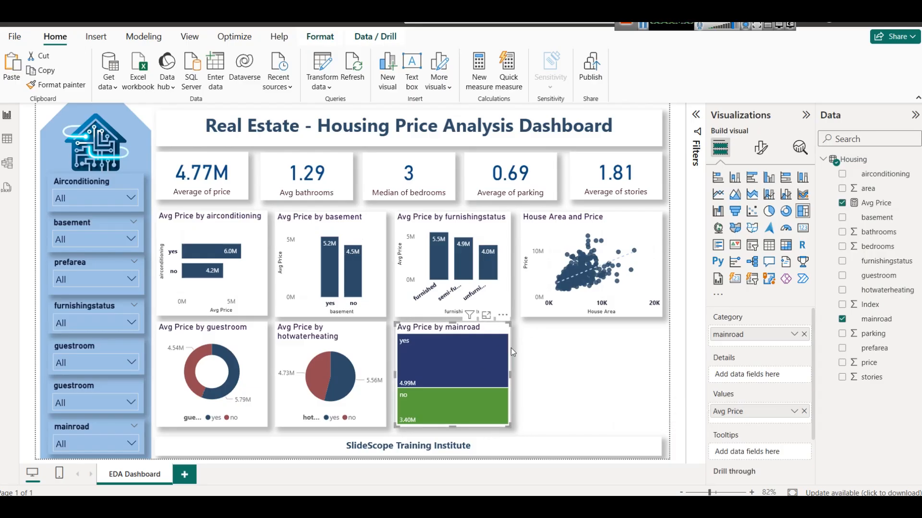
Test highlighting the mainroad treemap's yes tile, clear it, and inspect the average prices of both tiles.
click(468, 349)
click(468, 348)
click(550, 377)
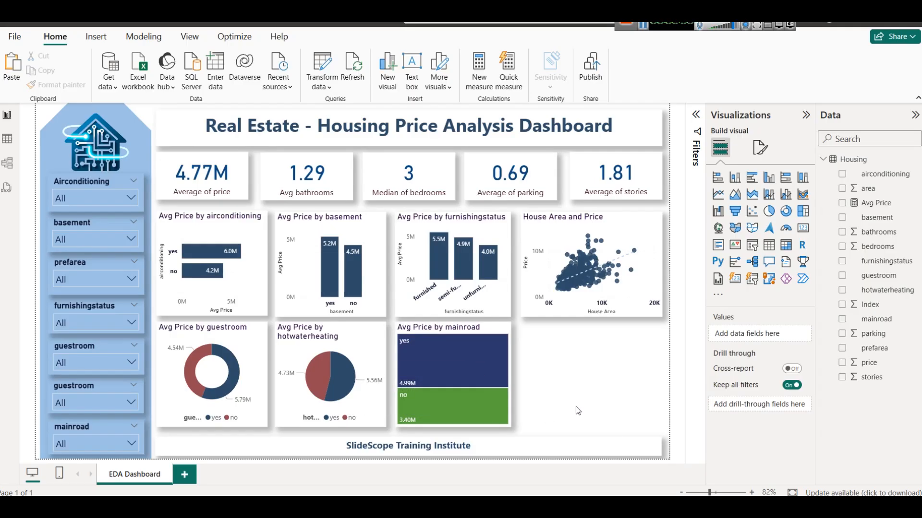
mouse_move(468, 373)
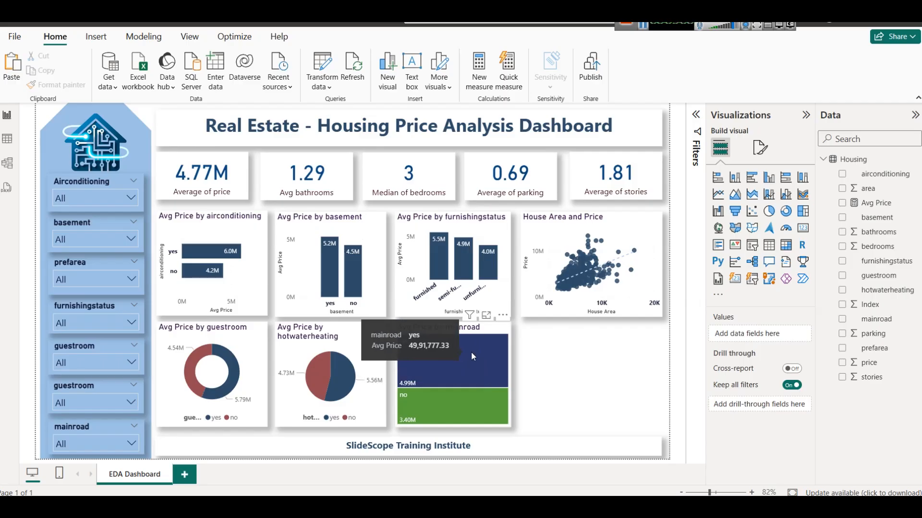
mouse_move(437, 419)
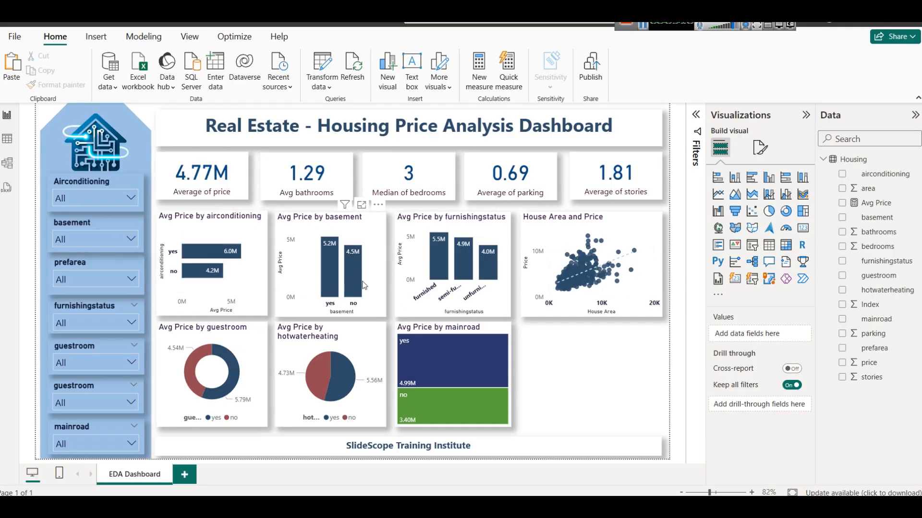
Cross-filter the dashboard by the furnished bar and the semi-furnished bar in turn to compare mainroad prices, and clear the filter.
click(432, 259)
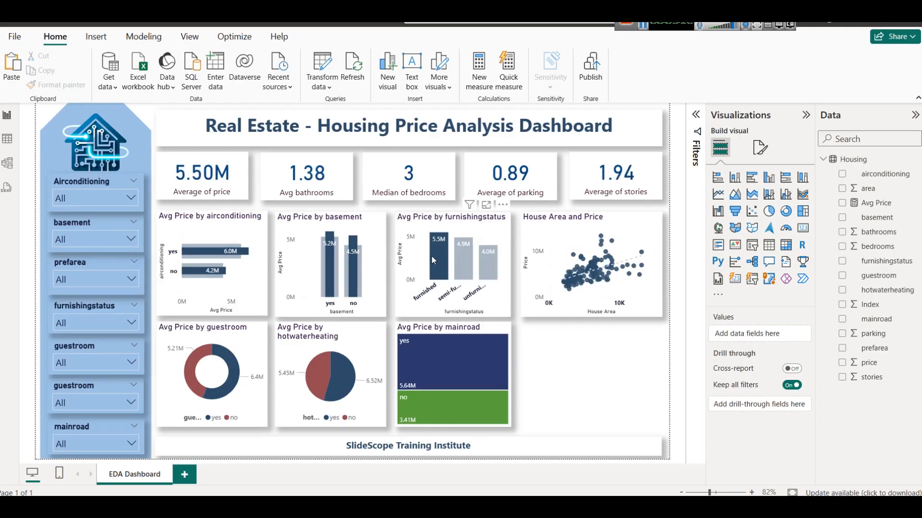
click(431, 255)
click(465, 257)
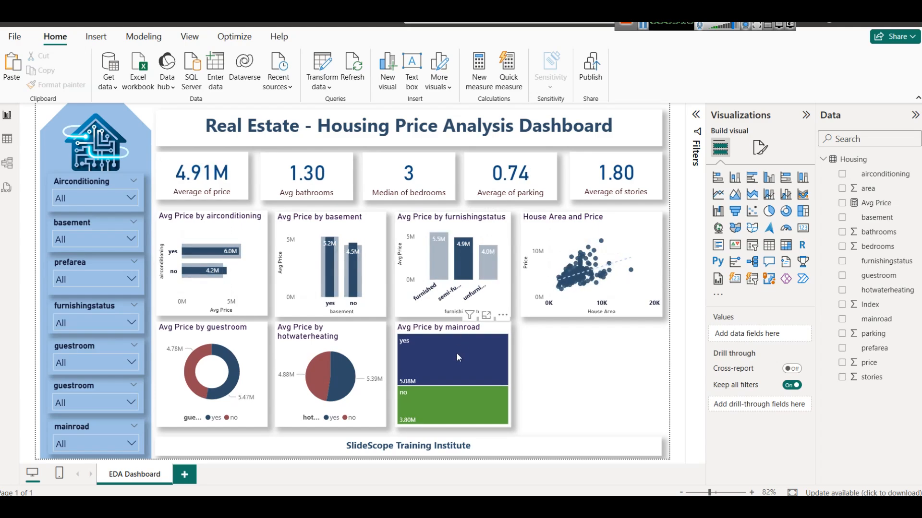
mouse_move(457, 354)
click(457, 255)
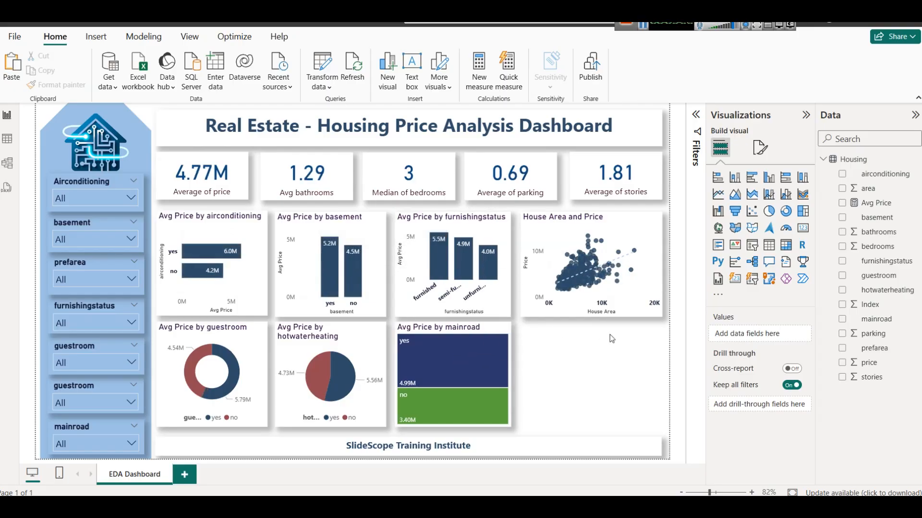
Recolor the mainroad treemap's yes tile dark blue and its no tile muted red, matching the pie and donut charts.
click(472, 334)
click(761, 148)
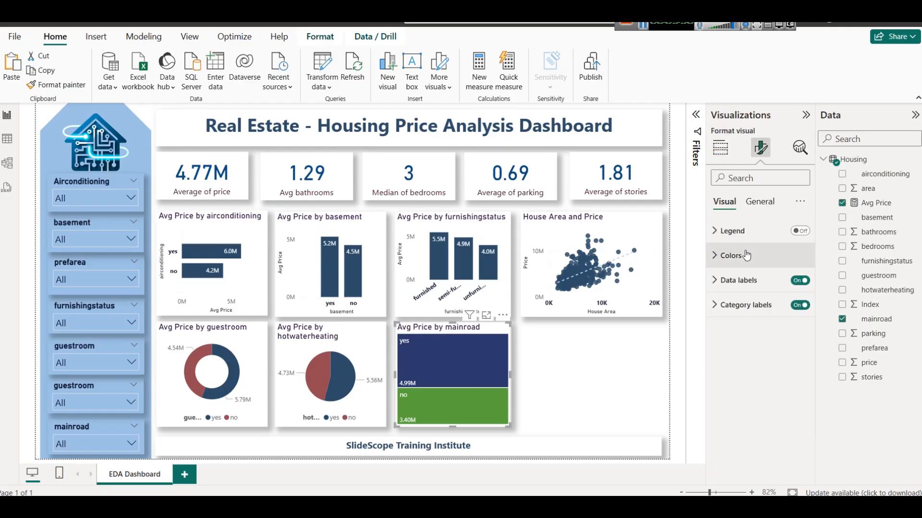
click(731, 255)
click(736, 331)
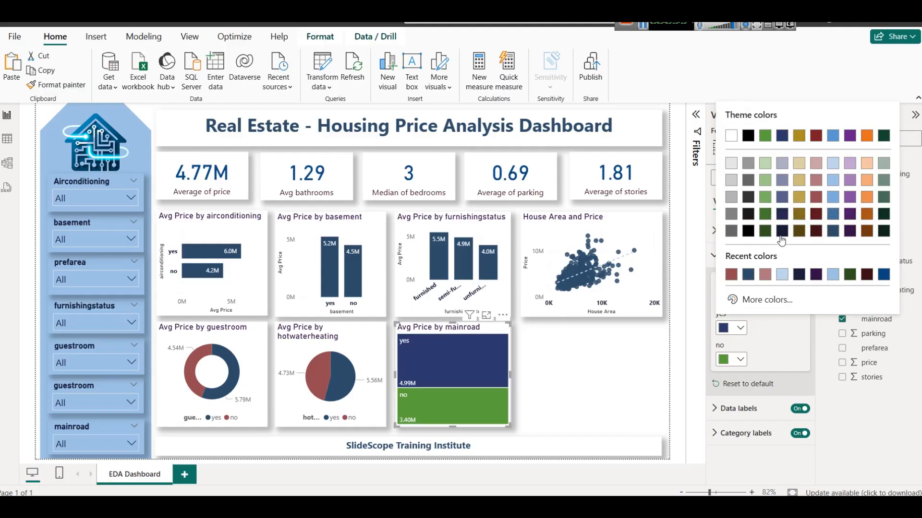
click(831, 233)
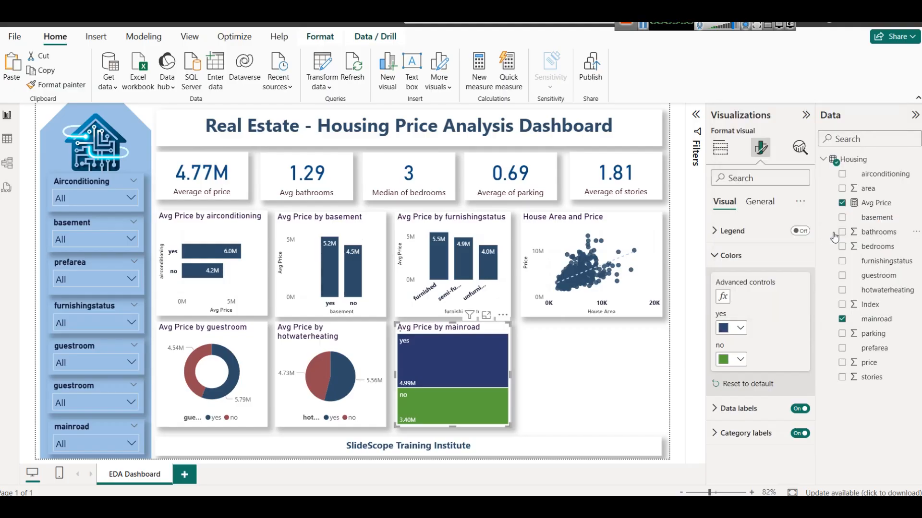
click(741, 360)
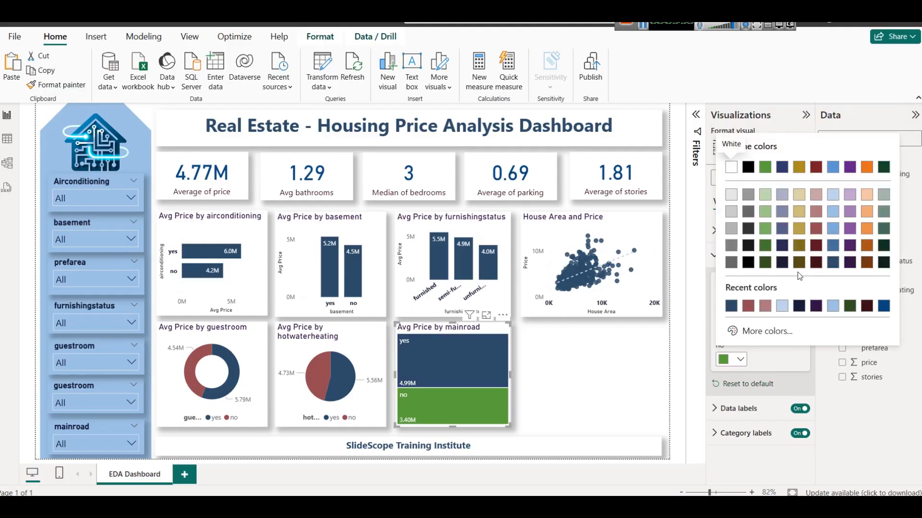
click(752, 308)
click(566, 399)
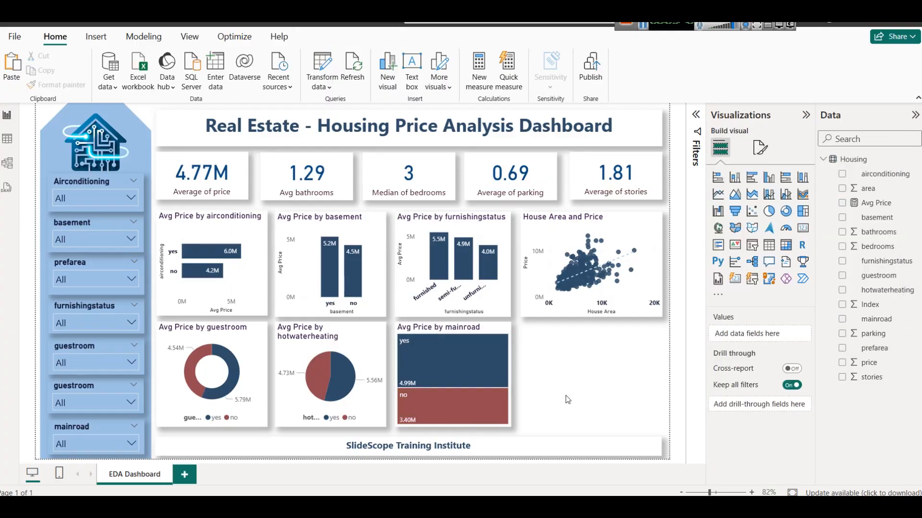
Duplicate the mainroad treemap into the empty space below the scatter chart and widen the copy to the scatter chart's width.
click(475, 330)
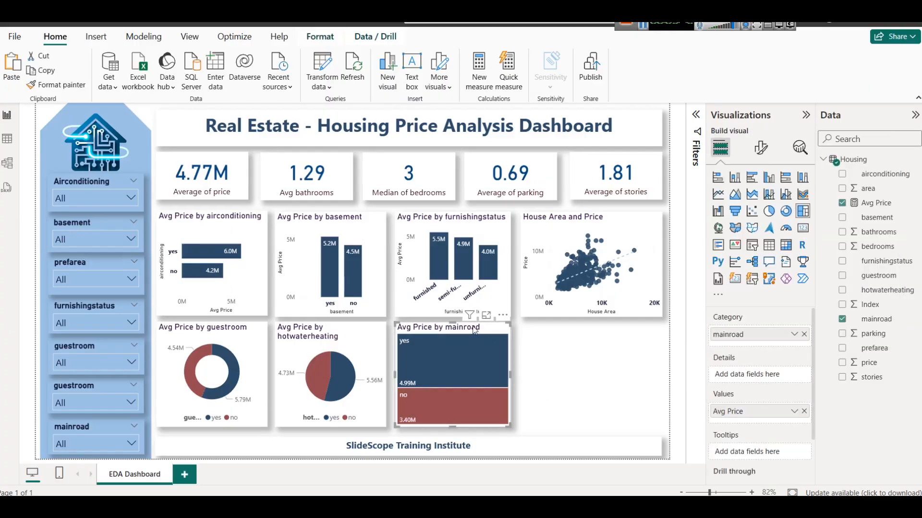
drag(474, 330, 592, 329)
drag(637, 374, 663, 371)
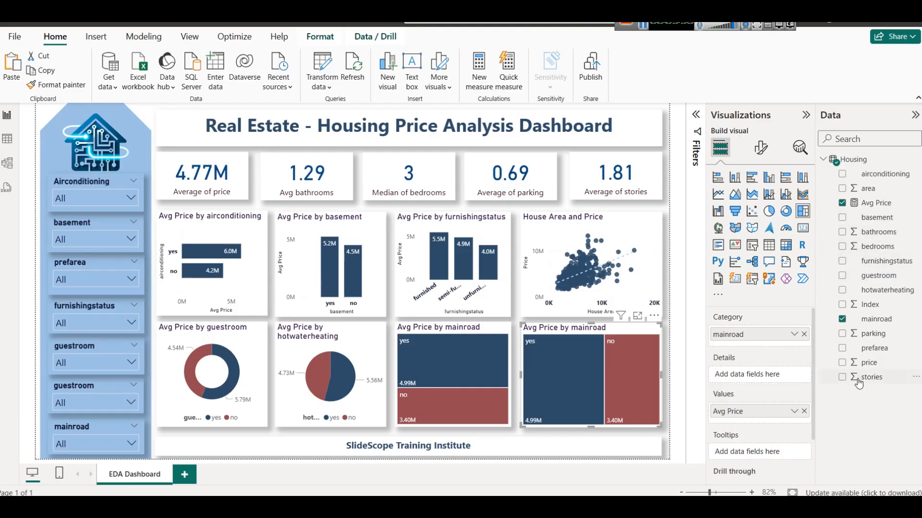
Convert the copied treemap to a scatter chart with stories on the X axis and price on the Y axis instead of its old fields.
click(803, 333)
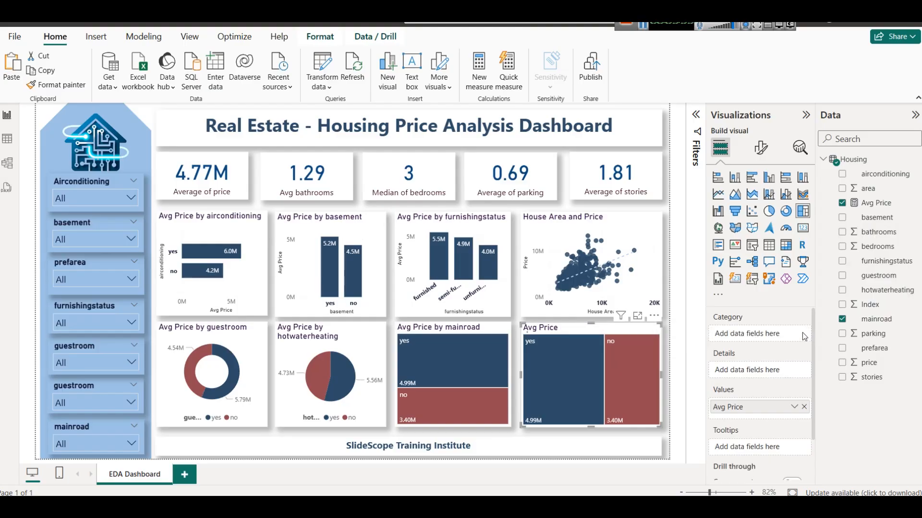
click(752, 215)
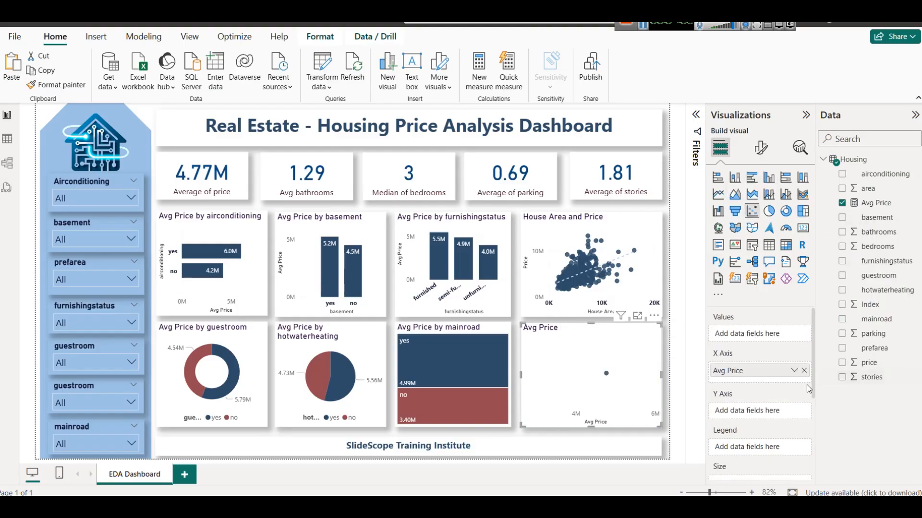
click(804, 370)
drag(859, 378, 778, 375)
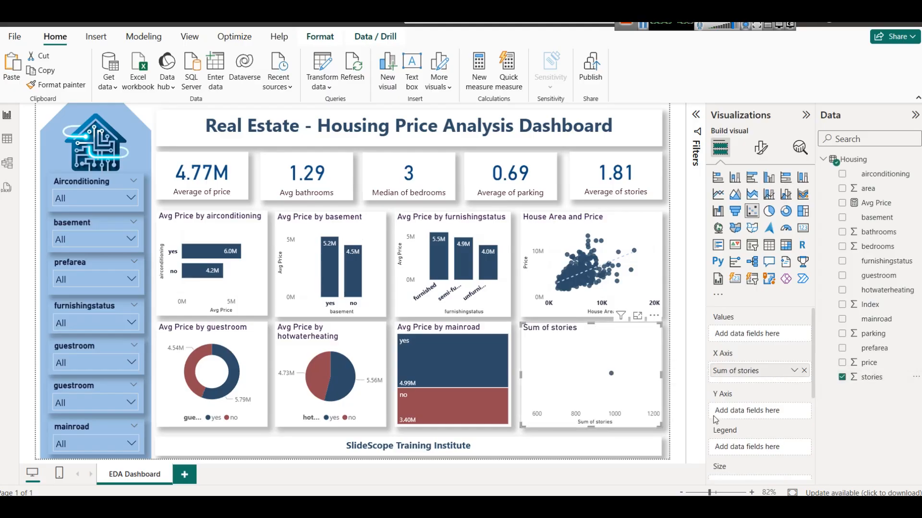
drag(881, 364, 758, 412)
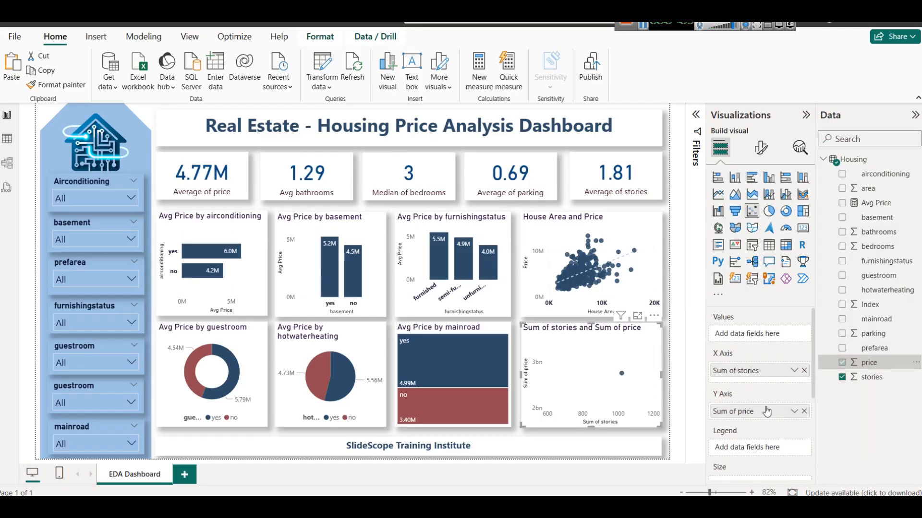
Set stories and price to Don't summarize in the new scatter chart and inspect the plot in focus mode.
click(794, 370)
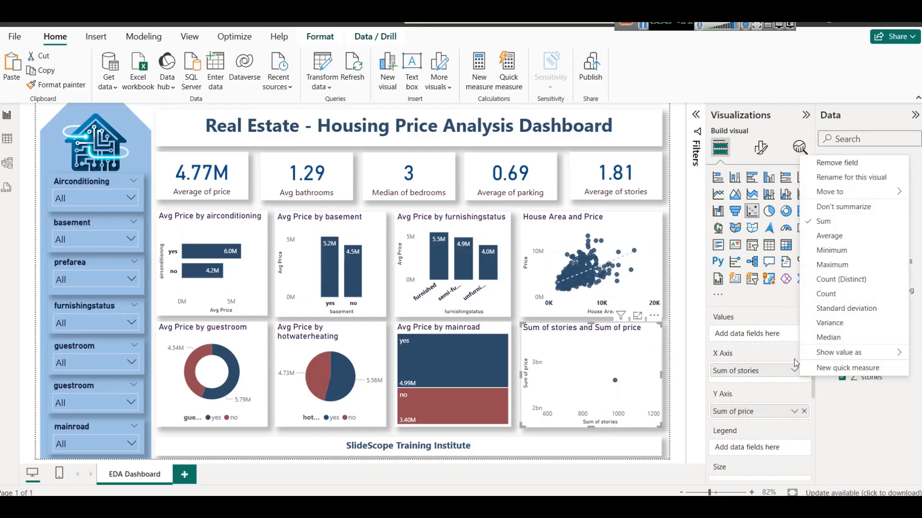
click(832, 208)
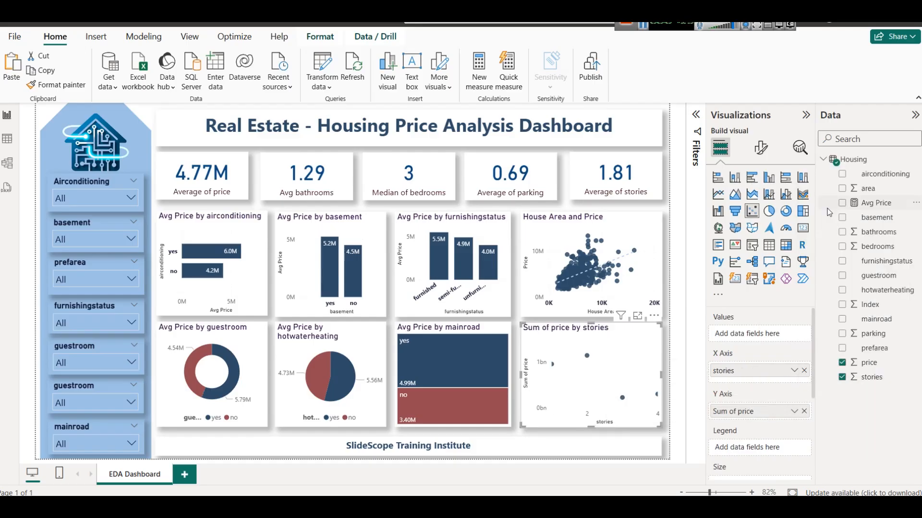
click(794, 411)
click(848, 249)
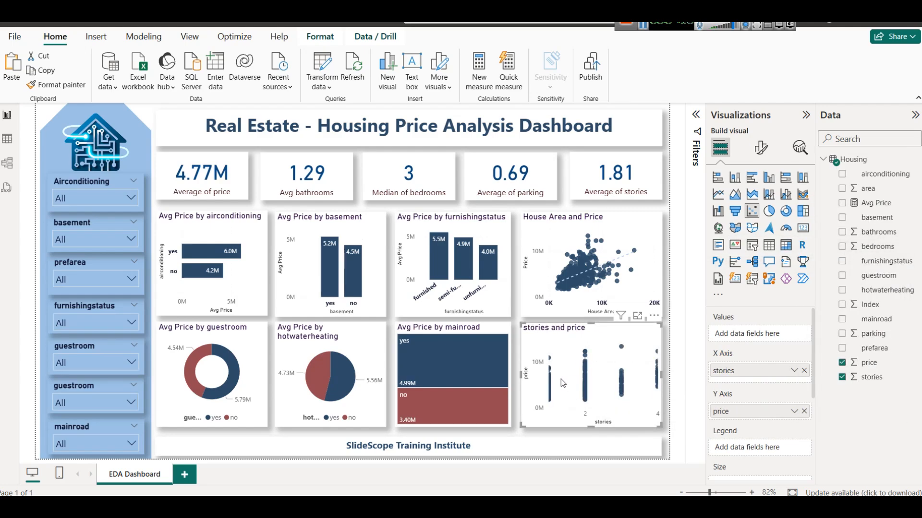
click(637, 315)
Change the stories chart to a ribbon chart, remove price from its legend, and use Avg Price as the Y-axis value.
click(803, 197)
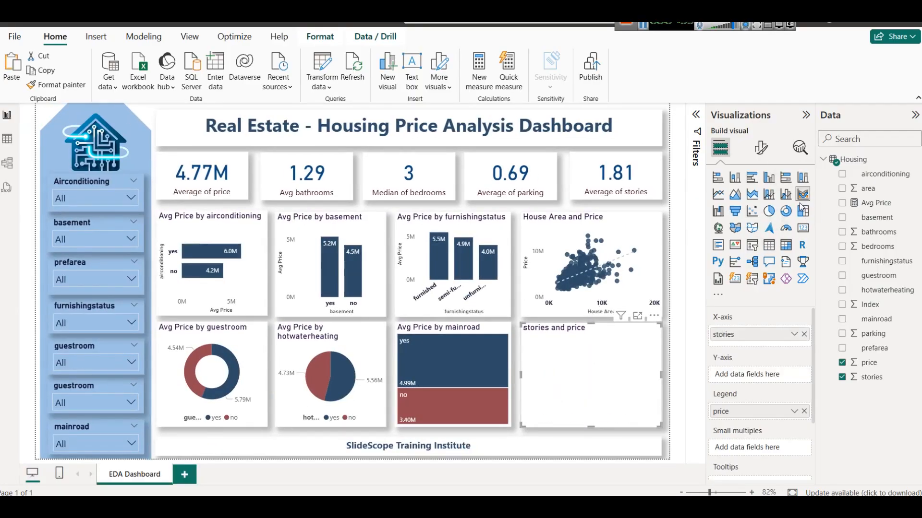
click(804, 413)
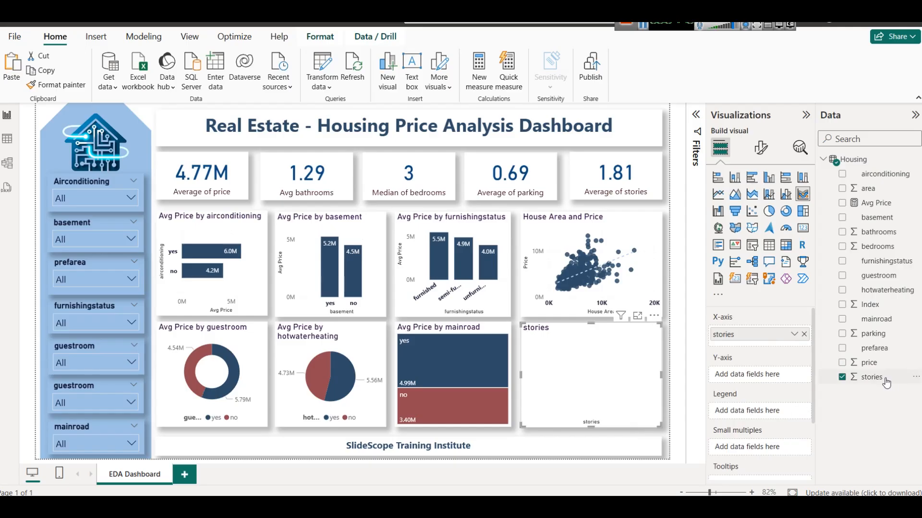
drag(876, 202, 735, 378)
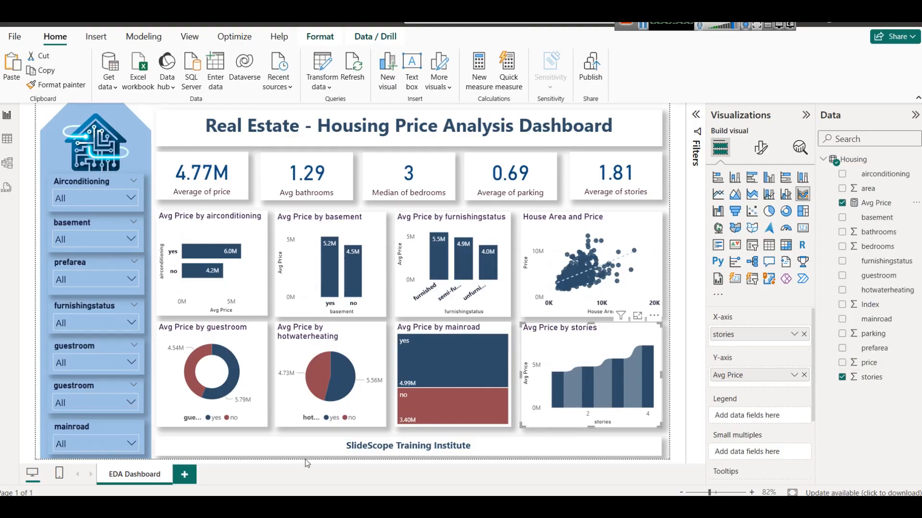
Switch to the Kaggle housing dataset page in the browser and examine the column descriptions in the Housing.csv preview.
click(374, 418)
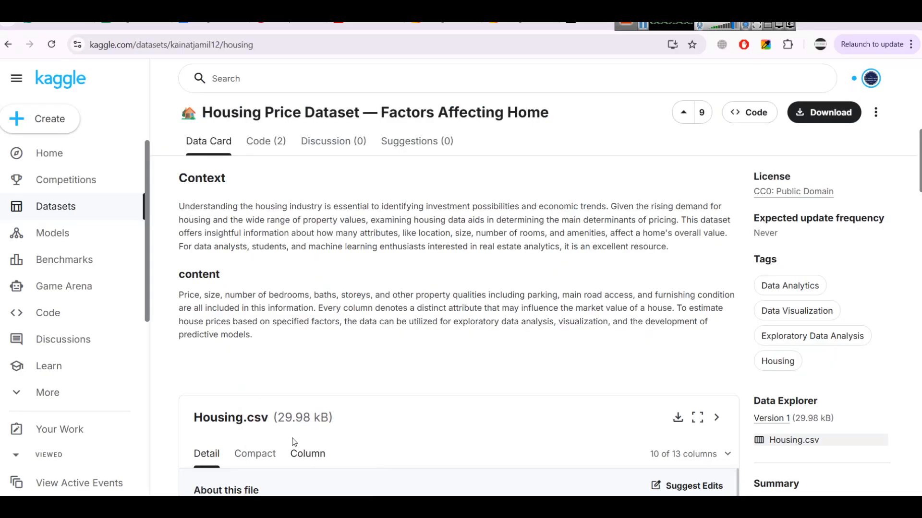
scroll(374, 406, down, 5)
scroll(558, 314, down, 3)
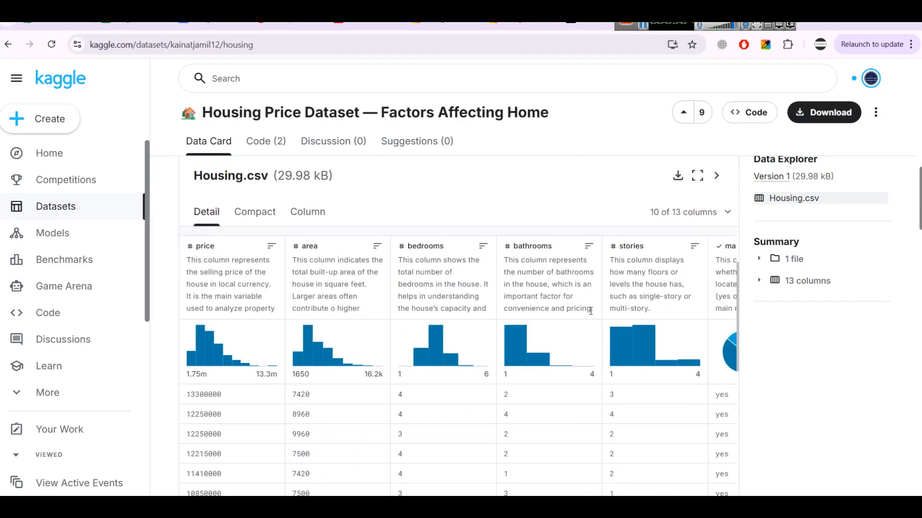
scroll(648, 307, right, 3)
scroll(648, 307, right, 5)
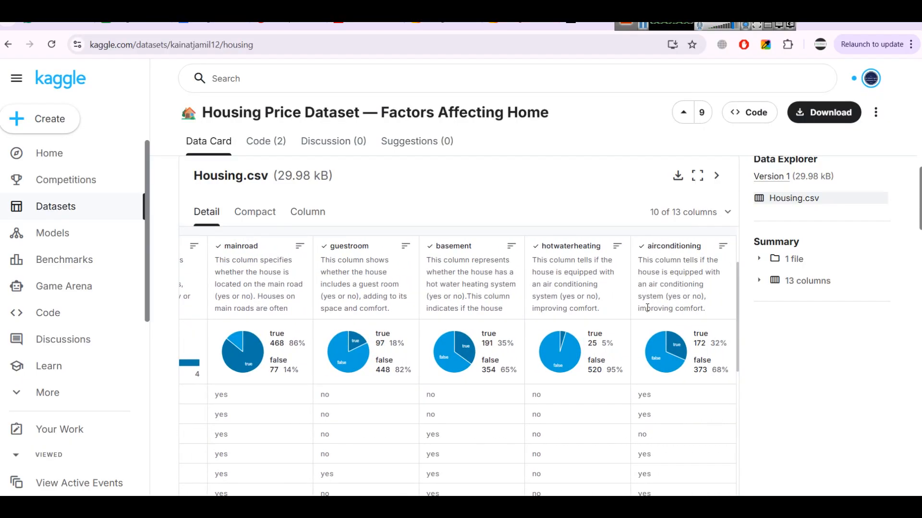
Show prefarea and hide airconditioning, hotwaterheating and basement in the Housing.csv preview columns.
click(727, 212)
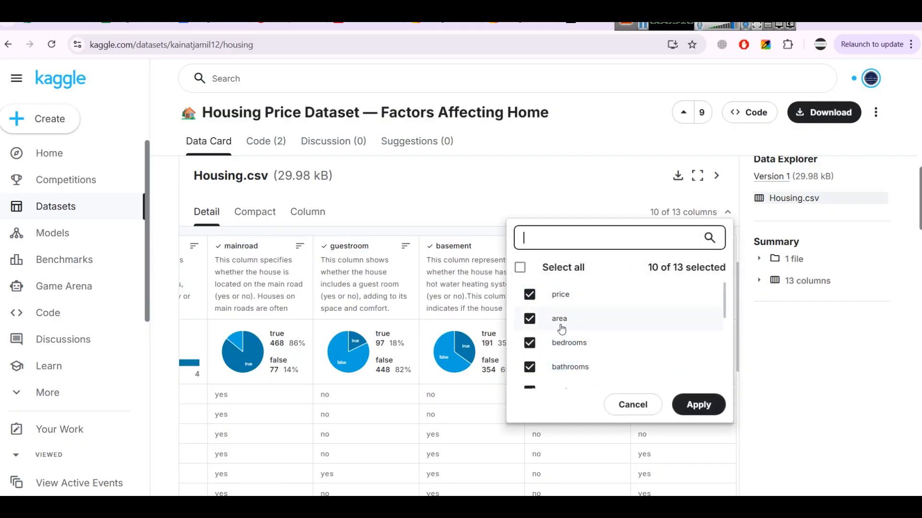
scroll(533, 321, down, 4)
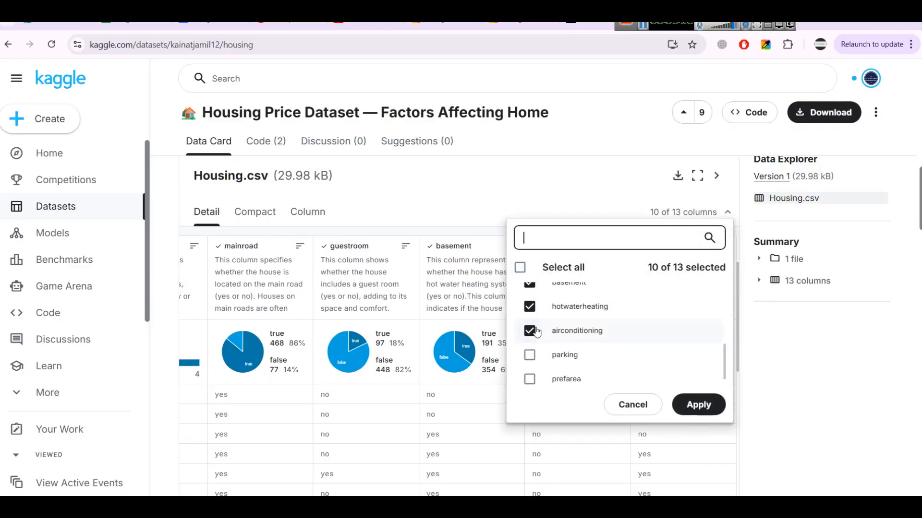
click(530, 378)
click(530, 332)
click(529, 306)
click(530, 284)
click(680, 406)
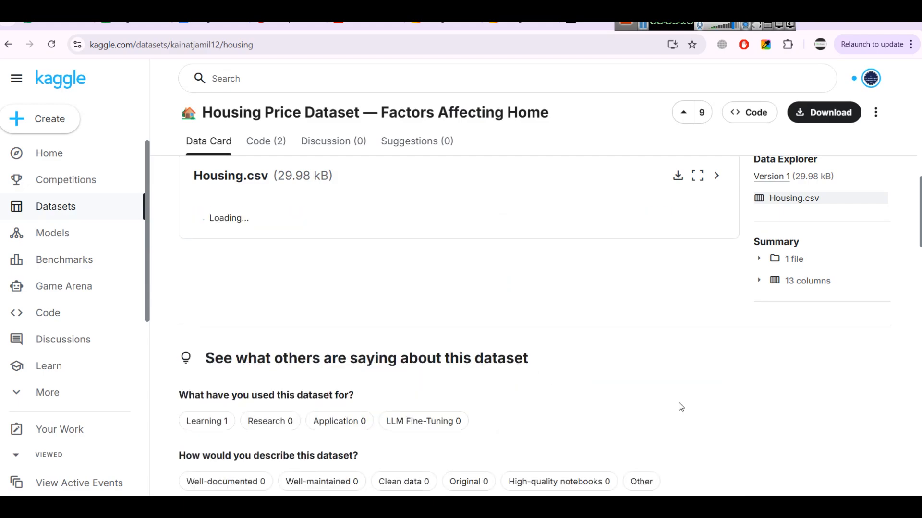
Check the prefarea column's description and values in the Housing.csv preview.
scroll(684, 331, down, 3)
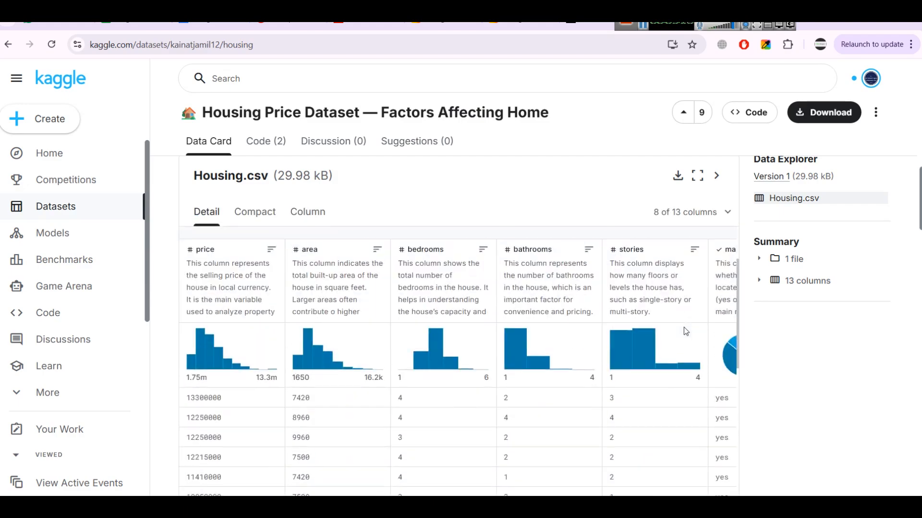
scroll(463, 282, right, 6)
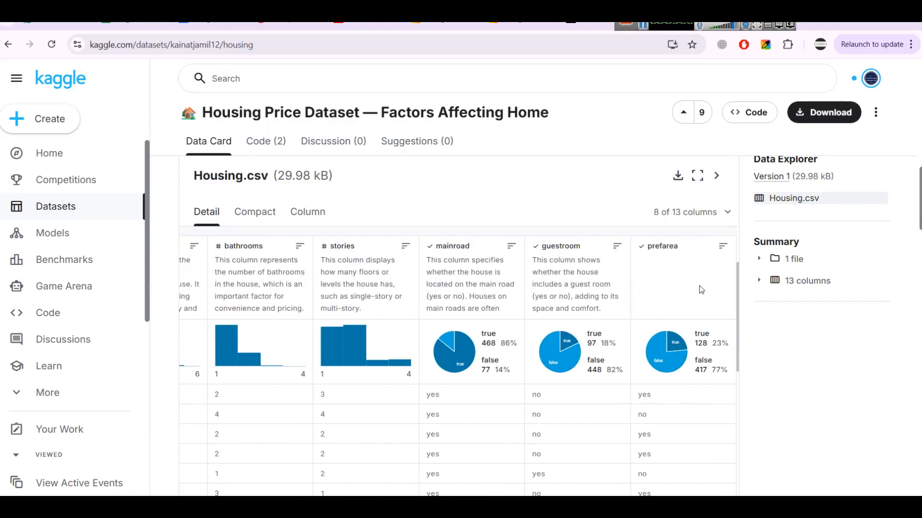
scroll(701, 290, up, 8)
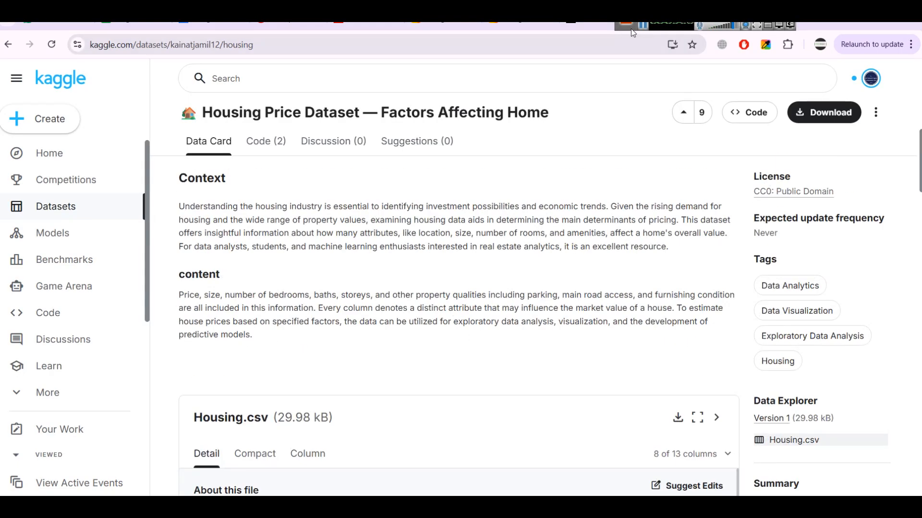
click(643, 29)
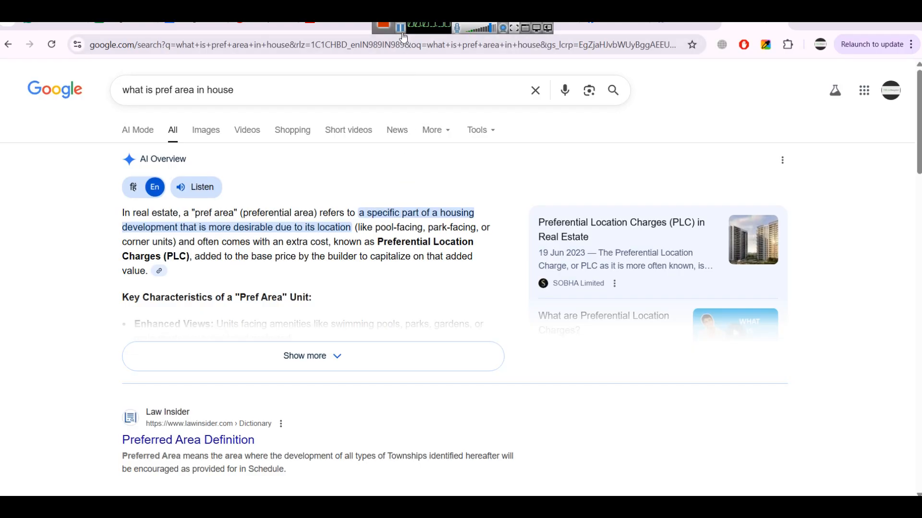
Switch back to Power BI and add prefarea as the legend of the stories ribbon chart.
key(alt+Tab)
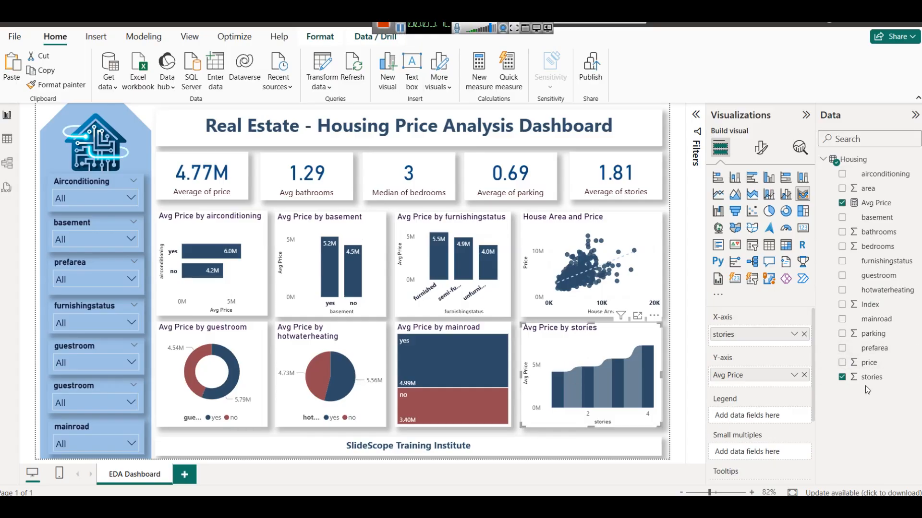
drag(880, 350, 779, 418)
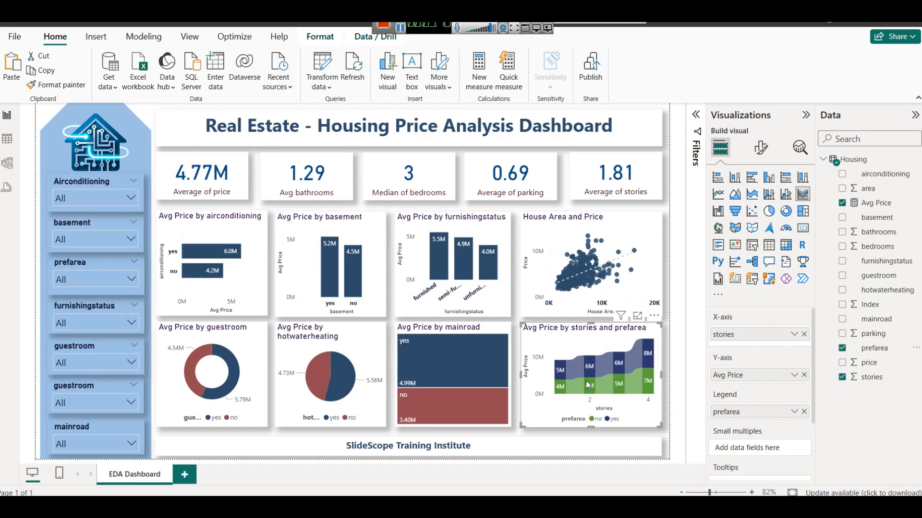
Recolour the no series columns of the stories and prefarea ribbon chart to the muted red used in the other charts.
click(760, 148)
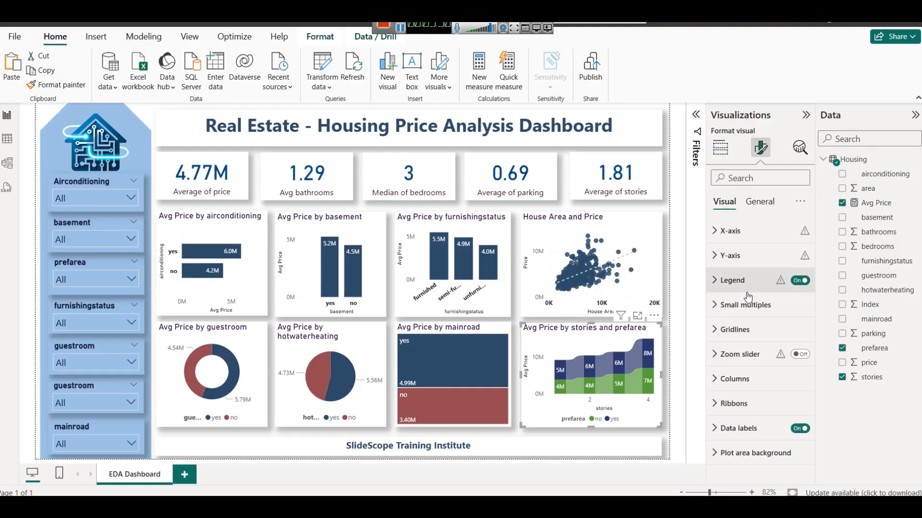
click(742, 379)
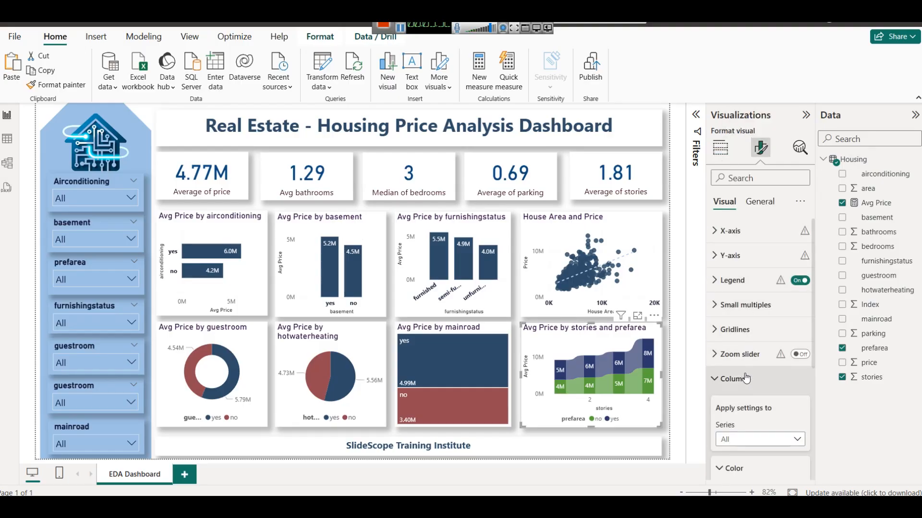
scroll(742, 374, down, 4)
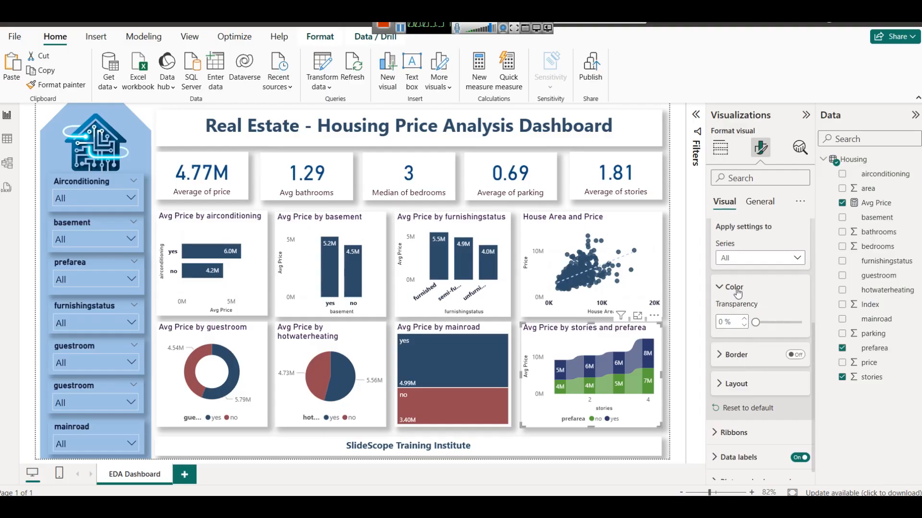
click(778, 258)
click(742, 290)
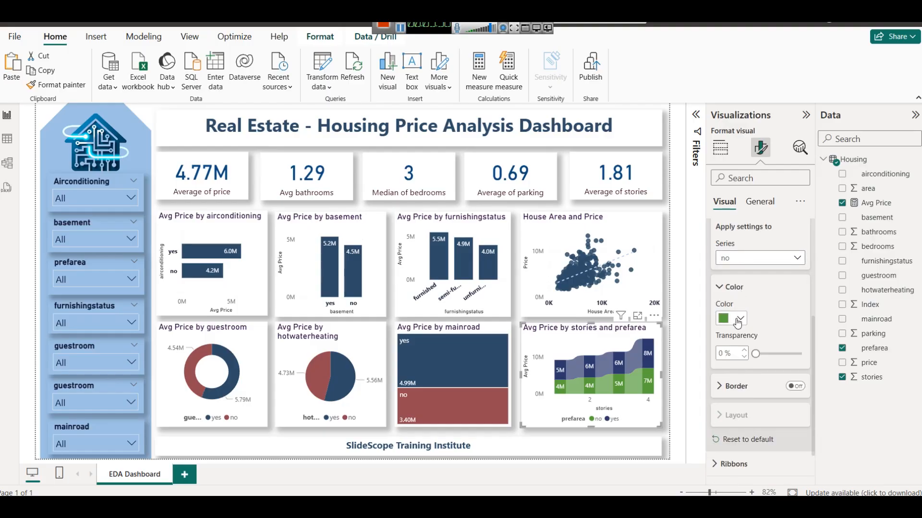
click(736, 319)
click(731, 265)
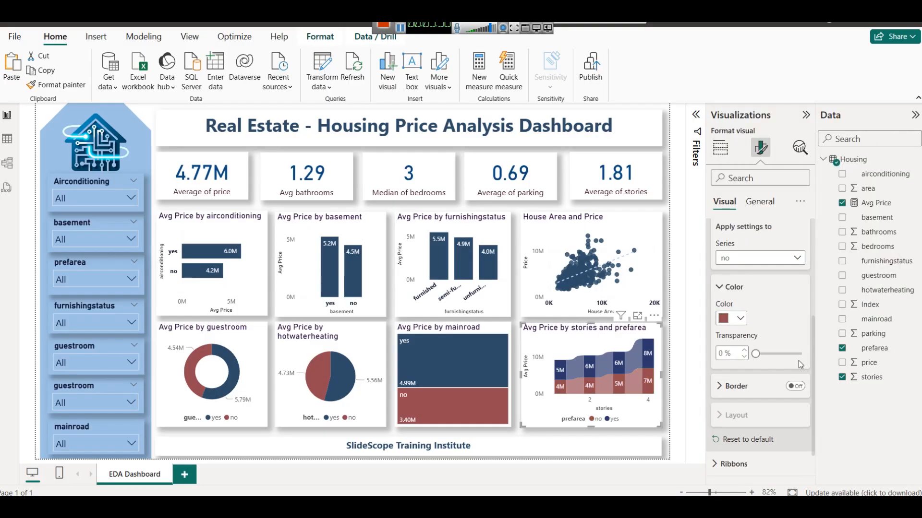
Recolour the yes series columns of the stories and prefarea ribbon chart to the dashboard's dark slate blue.
click(758, 258)
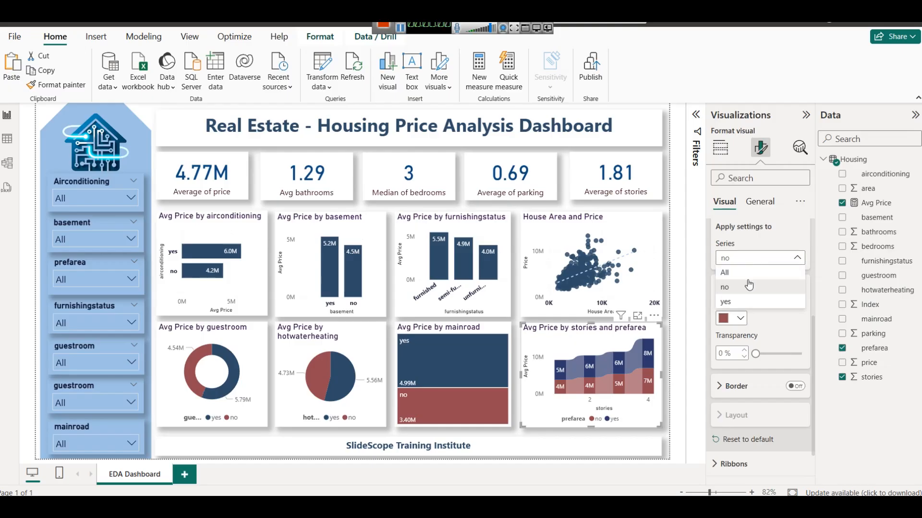
click(749, 301)
click(739, 322)
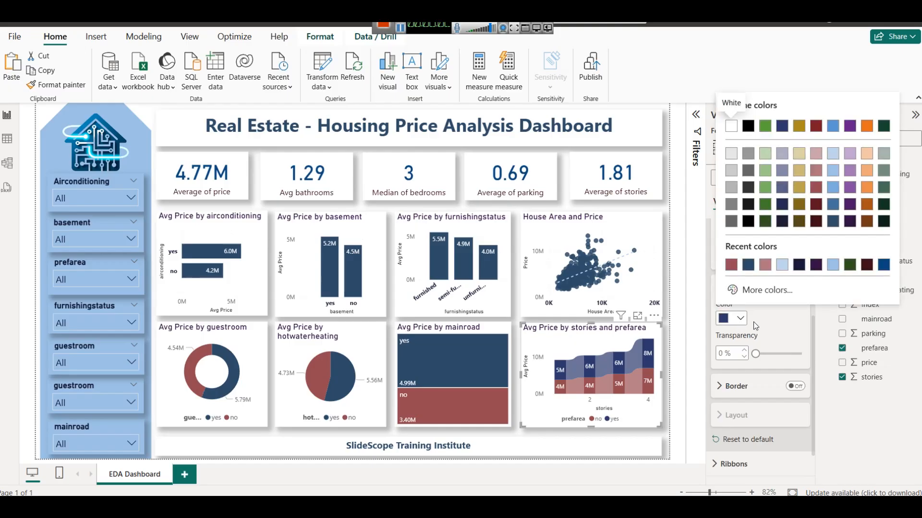
click(790, 349)
click(729, 318)
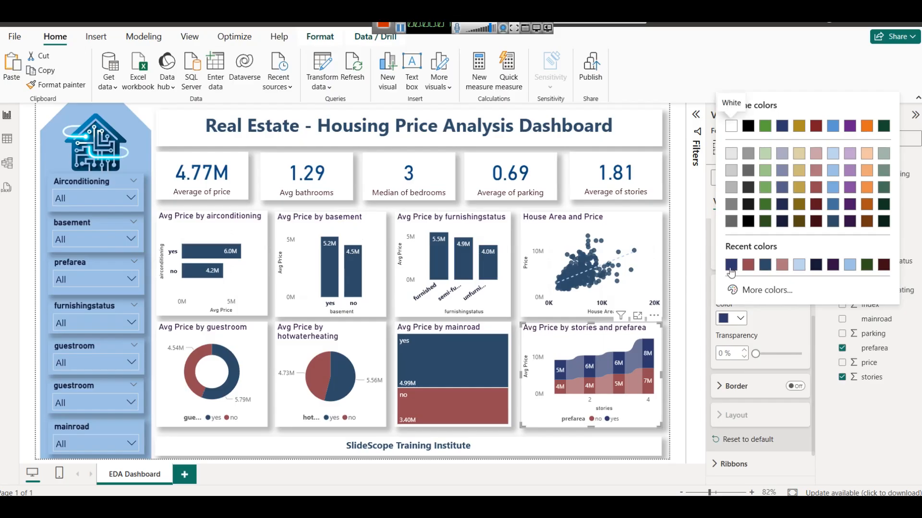
click(766, 312)
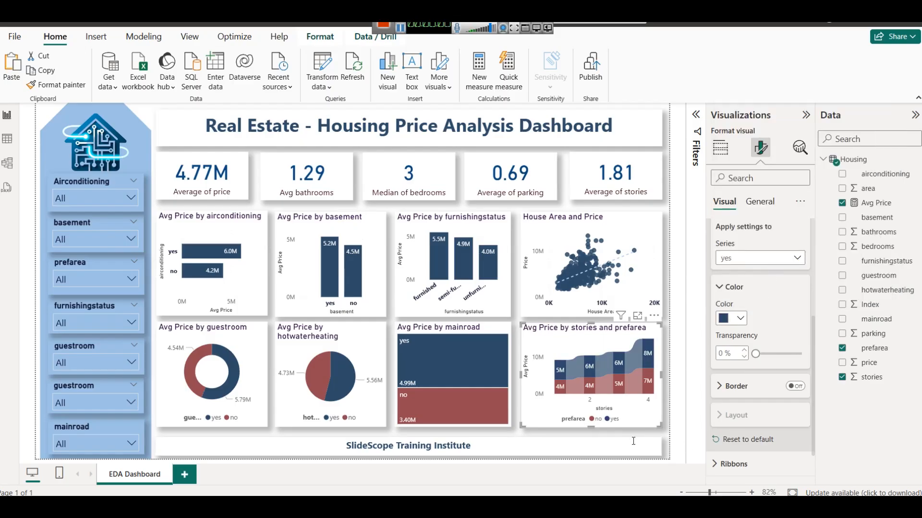
click(659, 434)
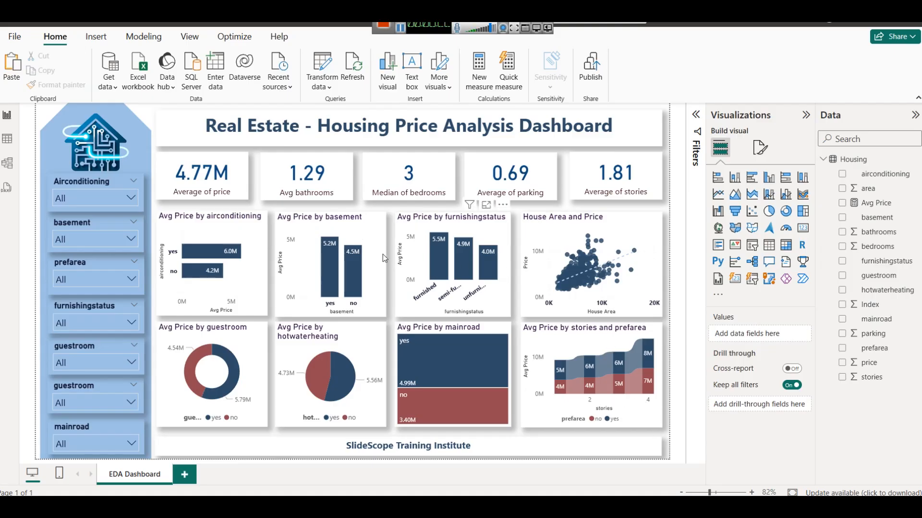
Filter the dashboard to yes in the Airconditioning slicer and in both guestroom slicers.
click(70, 200)
click(74, 232)
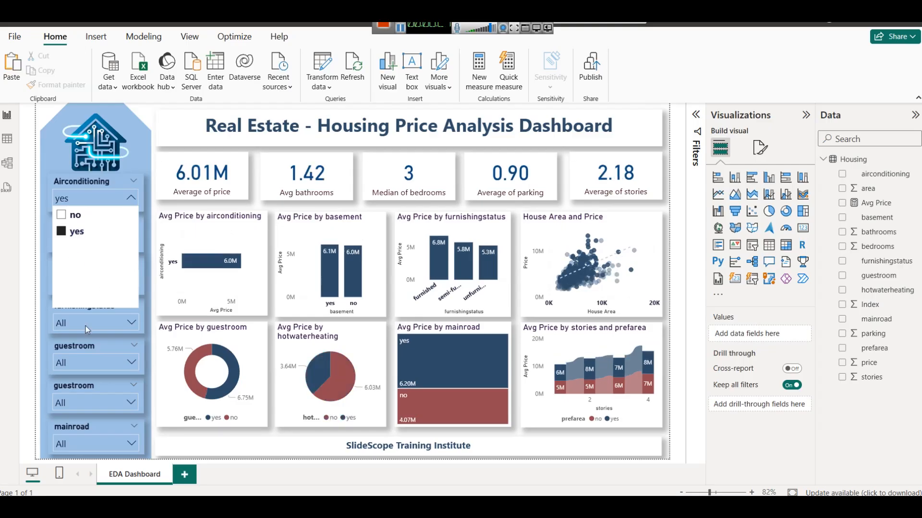
click(73, 363)
click(72, 278)
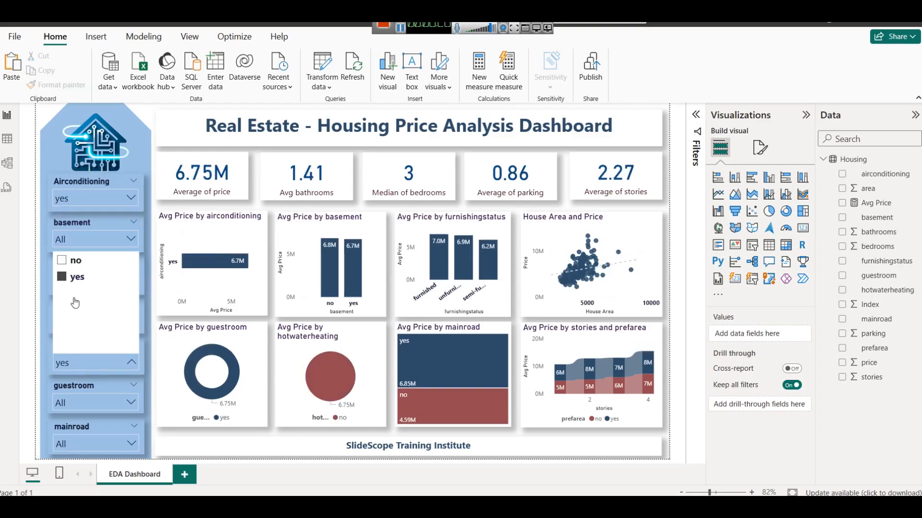
click(79, 402)
click(73, 307)
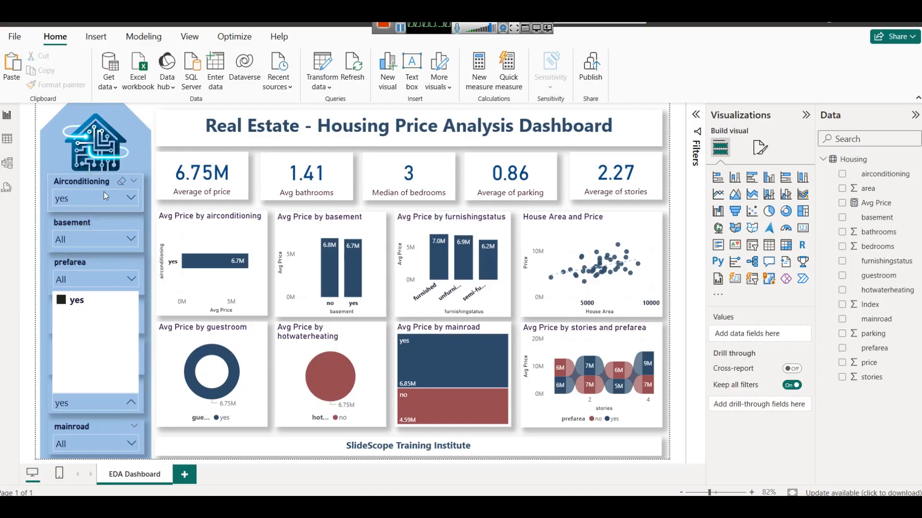
Clear the selections in the Airconditioning slicer and both guestroom slicers.
click(122, 181)
click(119, 220)
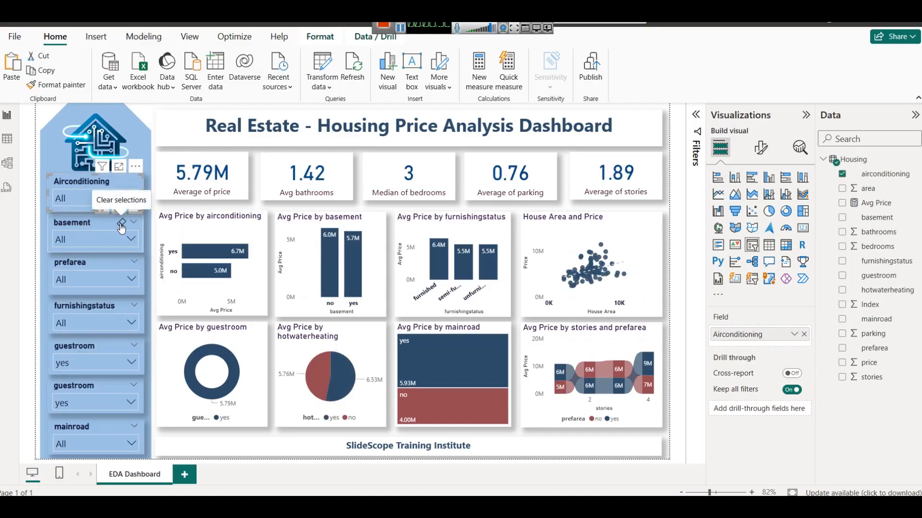
click(133, 304)
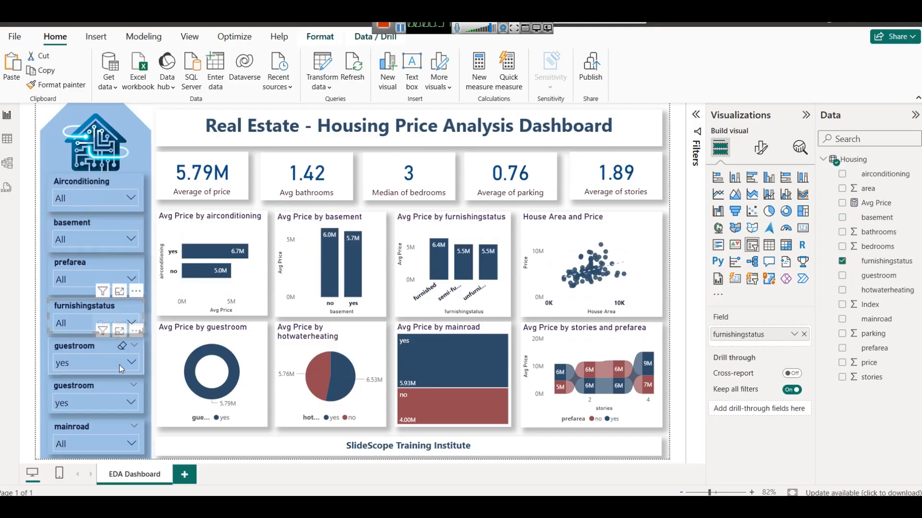
click(122, 346)
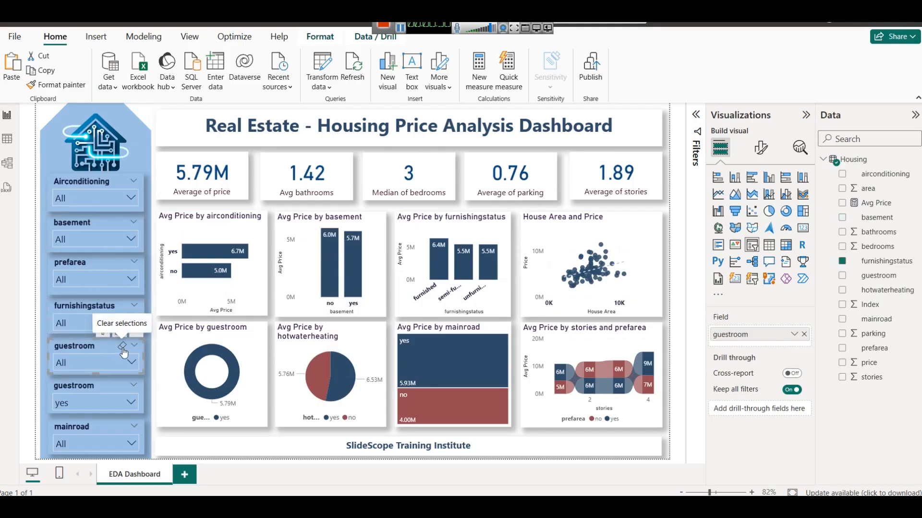
click(122, 387)
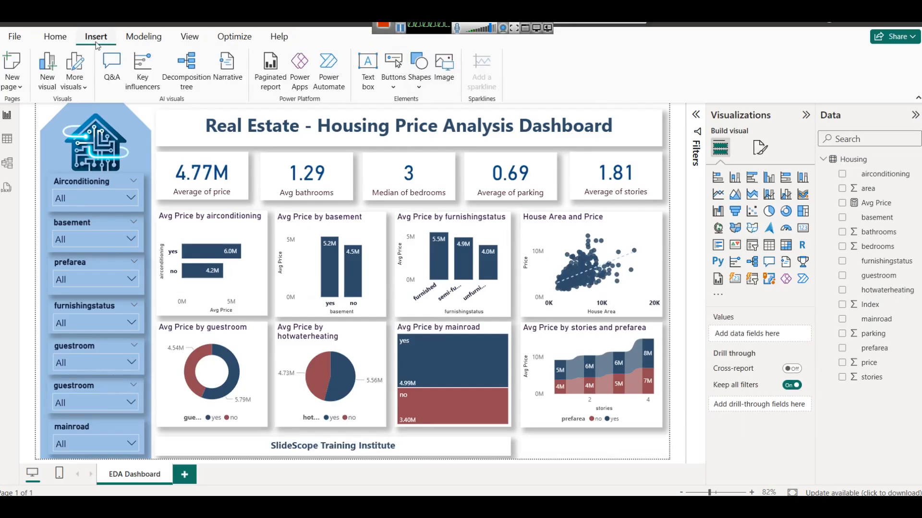
Insert a Clear all slicers button and fit it beside the footer, beneath the stories and prefarea ribbon chart.
click(403, 88)
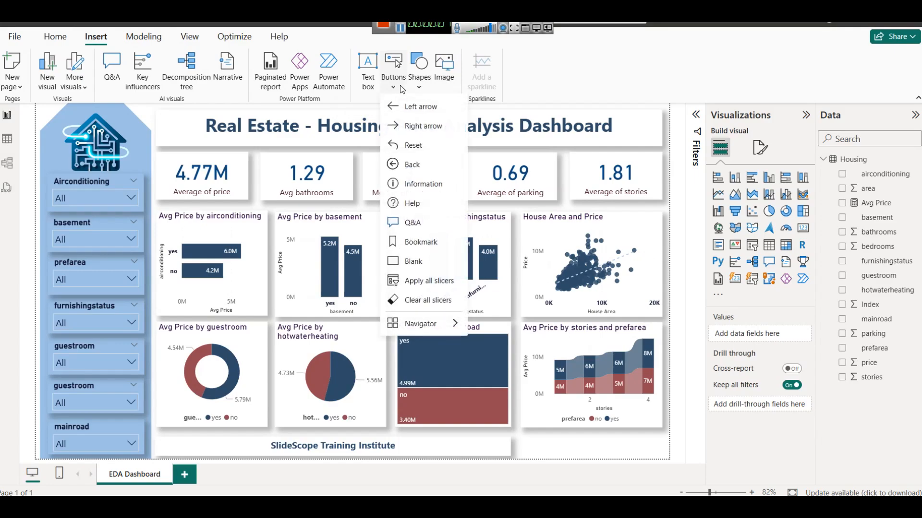
click(417, 301)
drag(109, 126, 633, 449)
drag(563, 443, 520, 444)
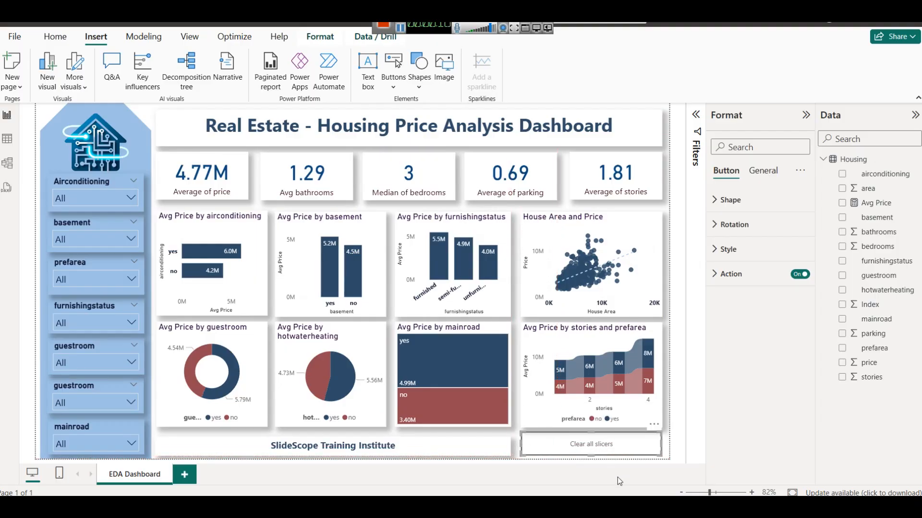
click(665, 452)
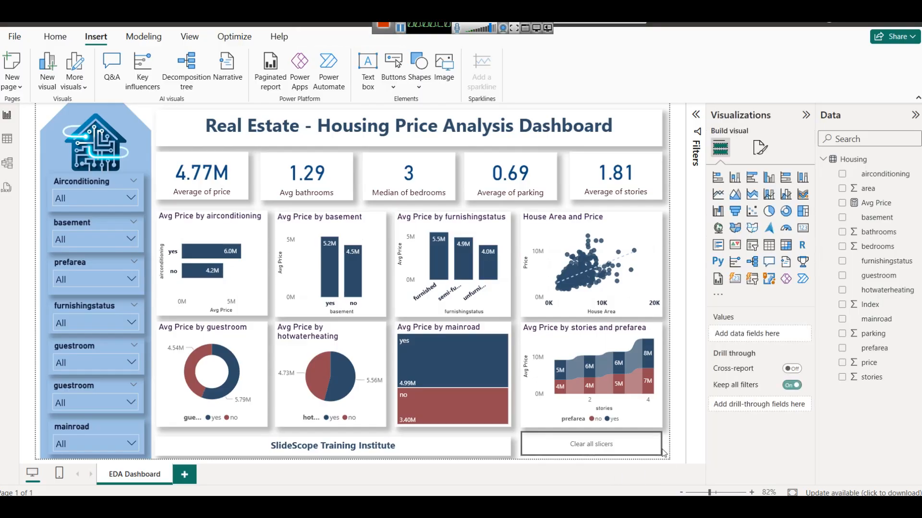
Set the Clear all slicers button's text to size 17 in the dashboard's dark blue, without bold.
click(600, 447)
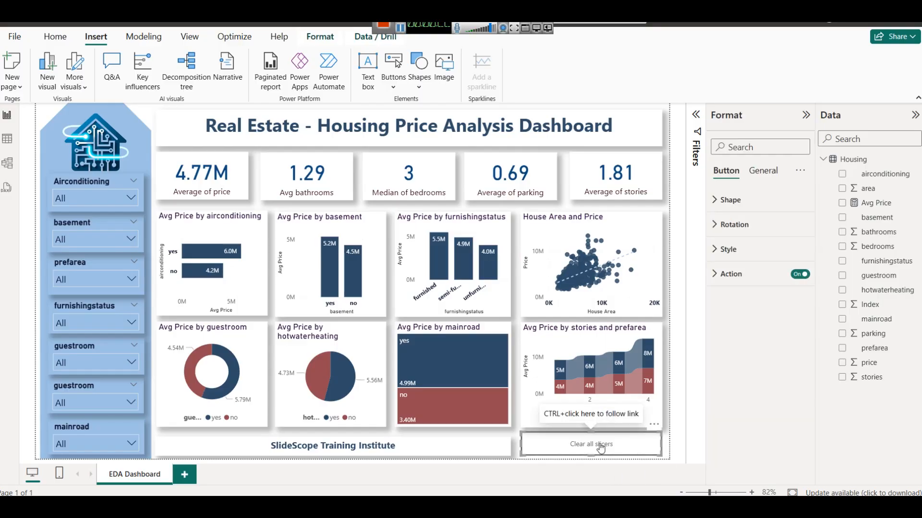
click(737, 249)
click(801, 398)
click(801, 398)
click(801, 398)
click(801, 398)
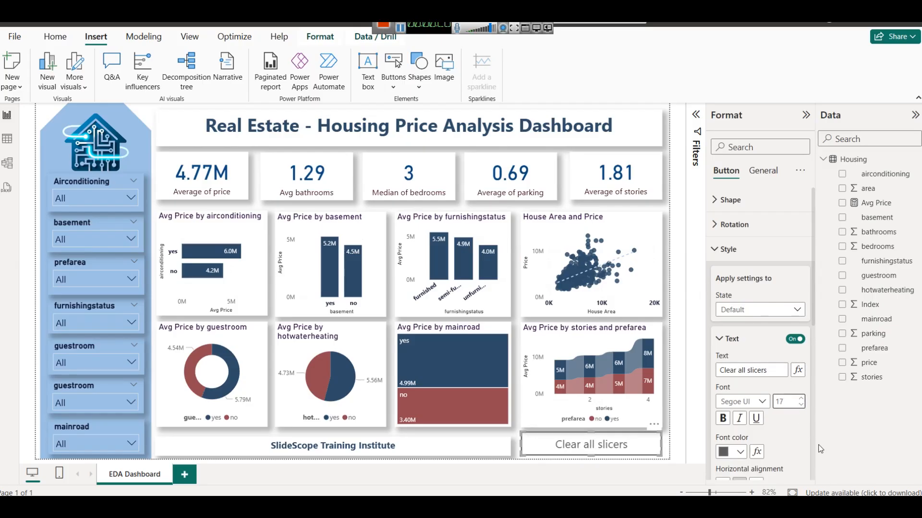
click(741, 452)
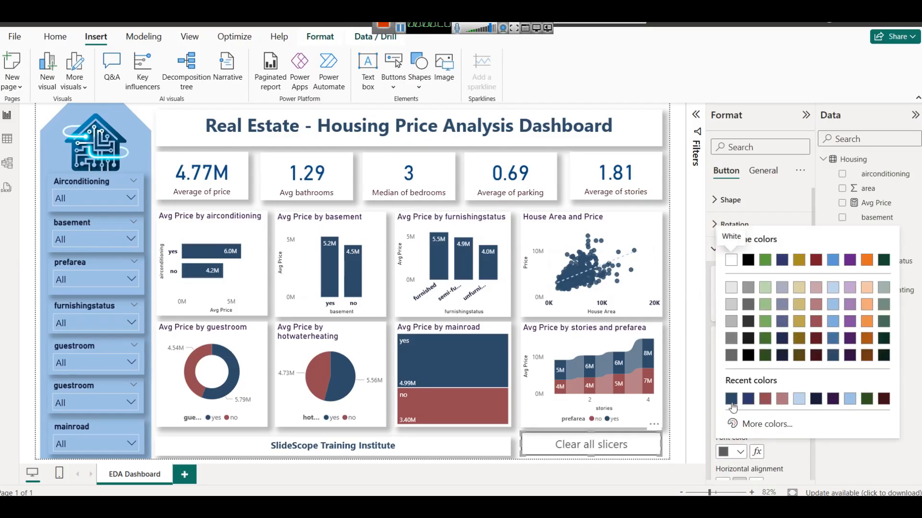
click(725, 251)
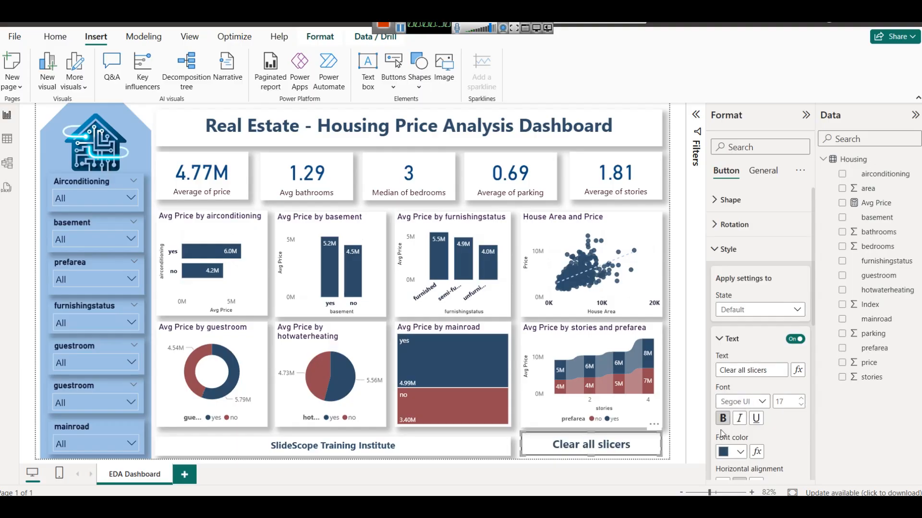
click(671, 453)
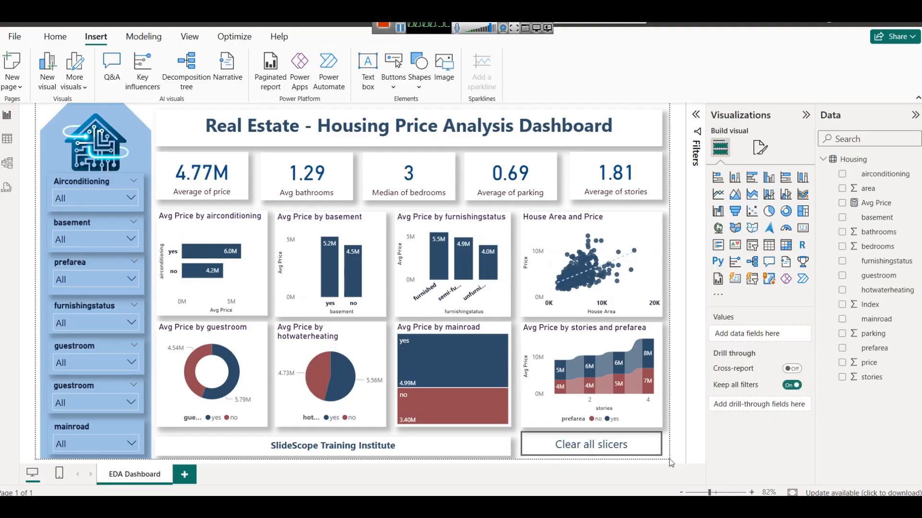
Filter the dashboard to Airconditioning yes, furnishingstatus unfurnished, the second guestroom slicer yes and mainroad yes.
click(58, 198)
click(68, 231)
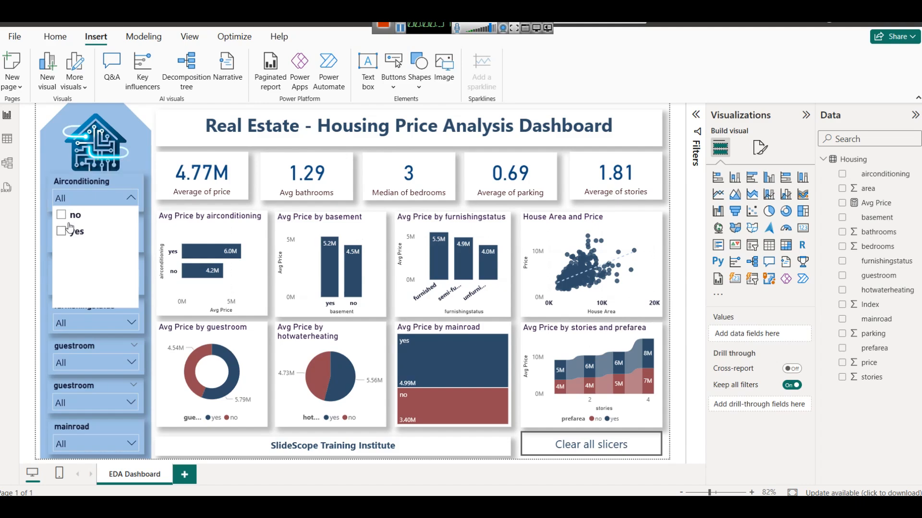
click(68, 193)
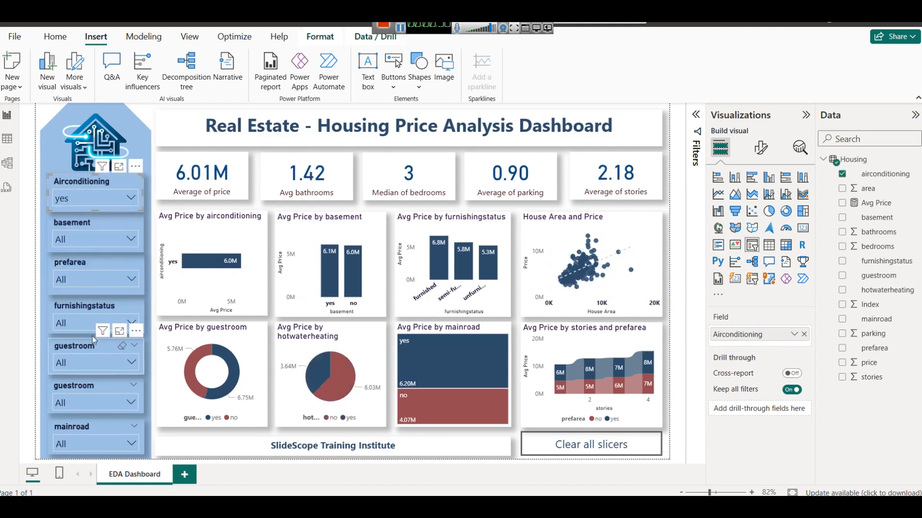
click(84, 323)
click(76, 253)
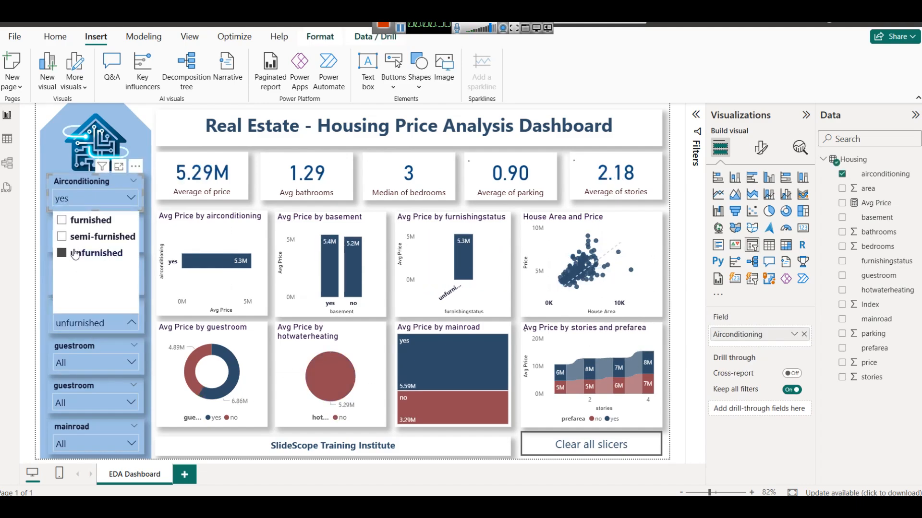
click(82, 403)
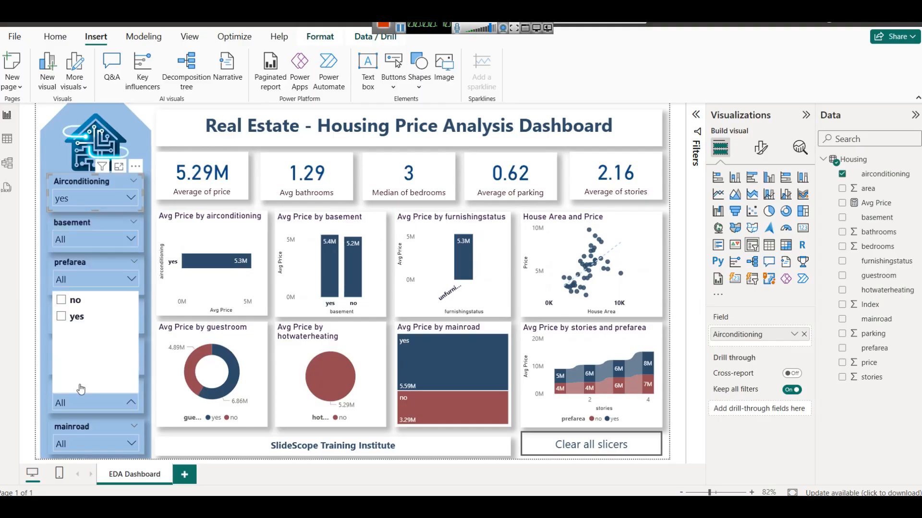
click(72, 317)
click(79, 443)
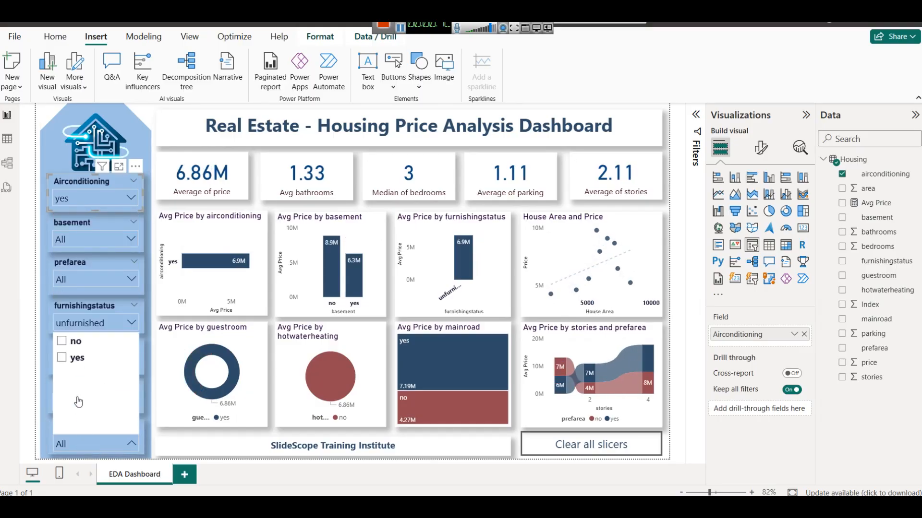
click(77, 359)
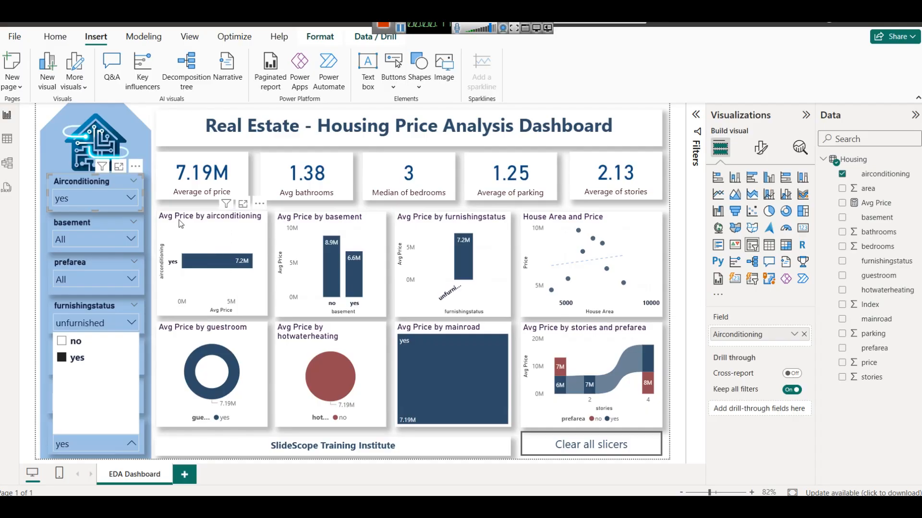
click(179, 204)
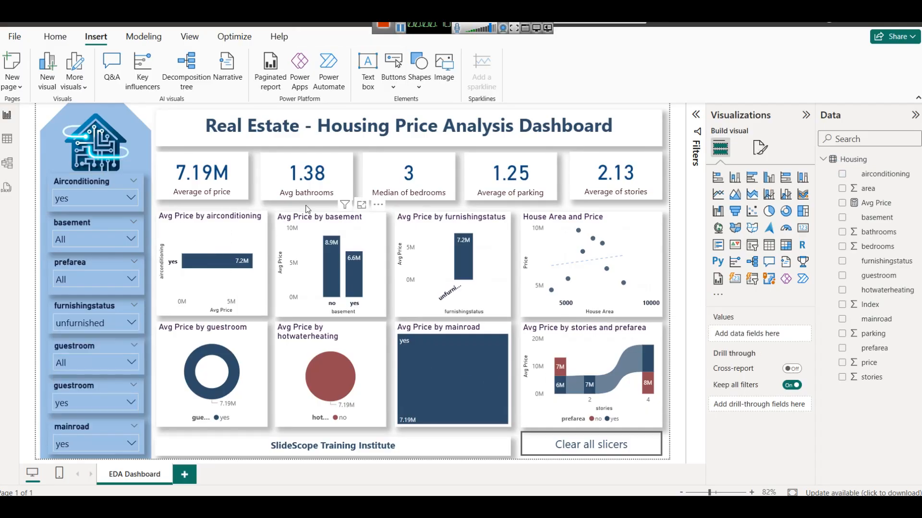
Reset all slicer selections with the dashboard's Clear all slicers button.
click(627, 449)
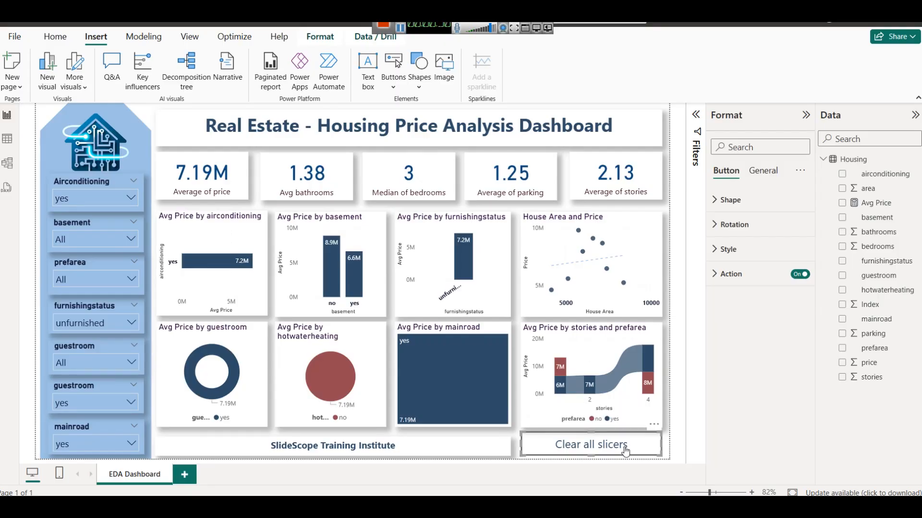
ctrl+click(625, 450)
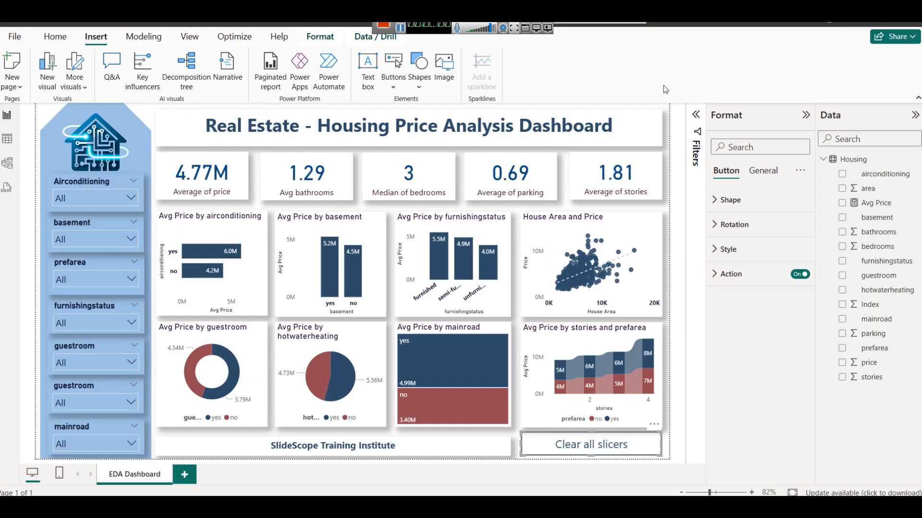
click(673, 110)
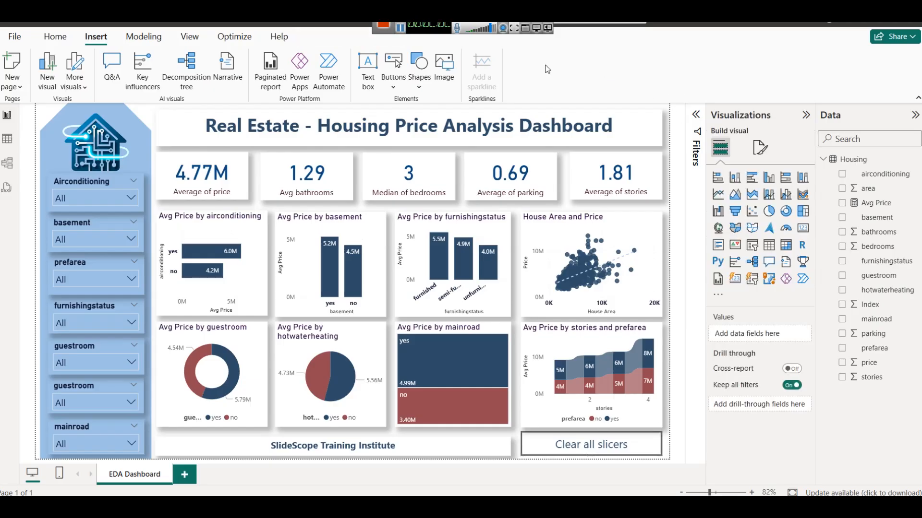